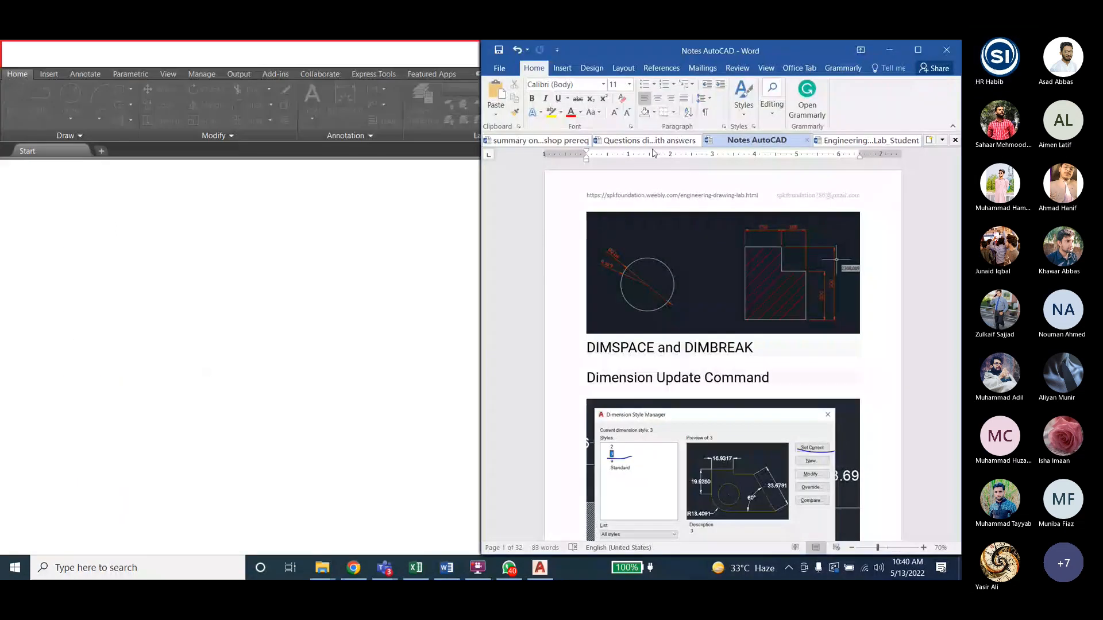
- Show the Dimensioning Toolbar page (page 23) of the Engineering_Drawing_Lab_Student handout in Word
click(844, 140)
drag(955, 167, 958, 286)
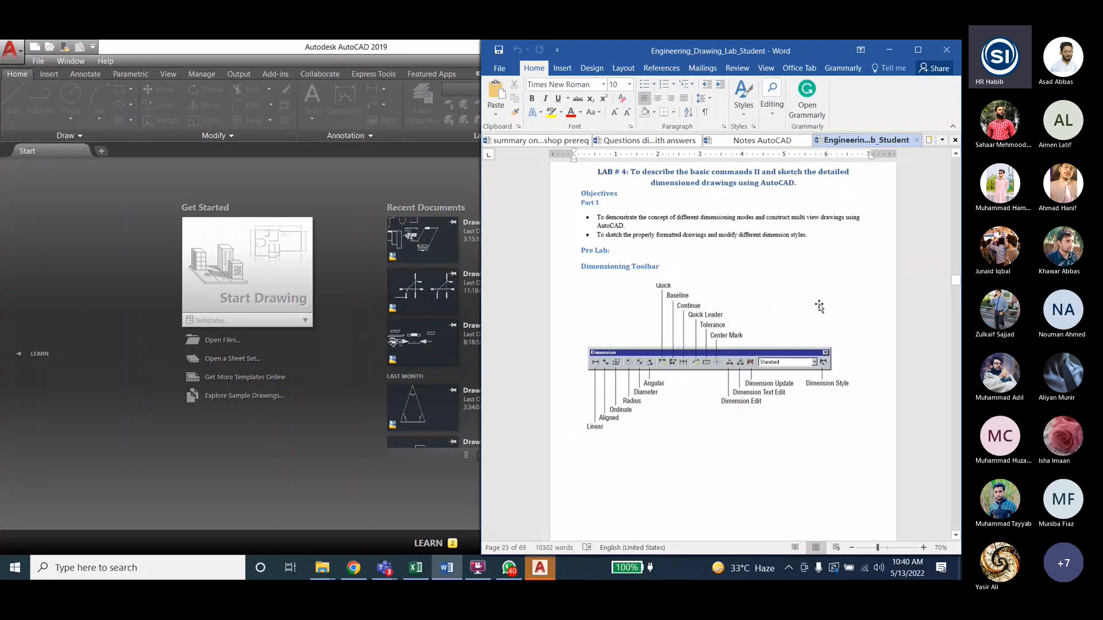
- Start a blank Drawing1 from AutoCAD's Start page and look through the Dimension menu
click(258, 259)
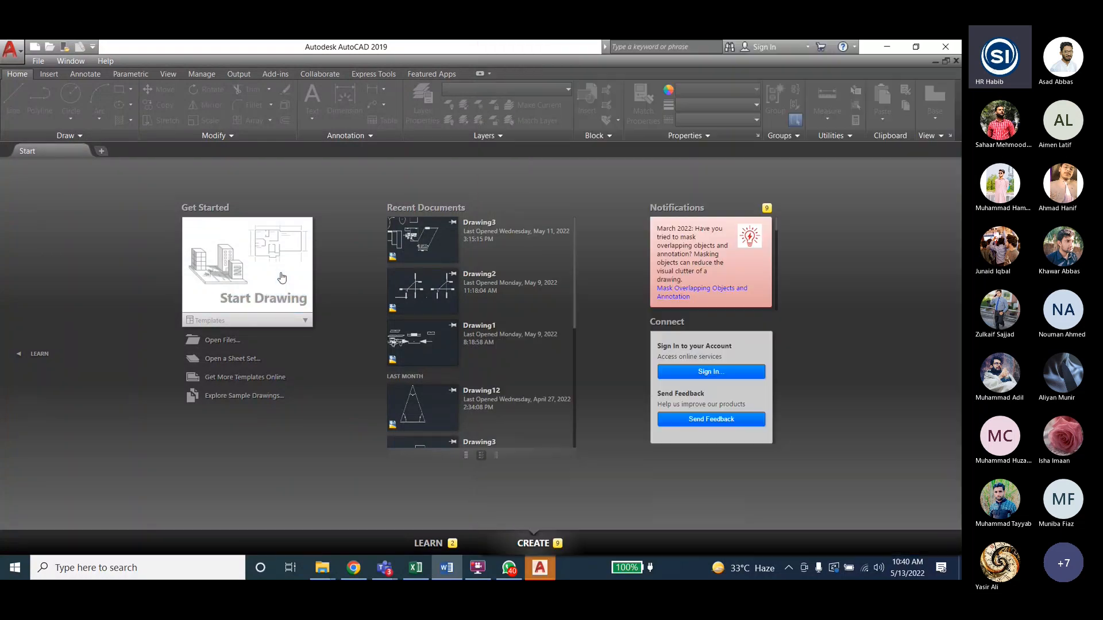
click(256, 260)
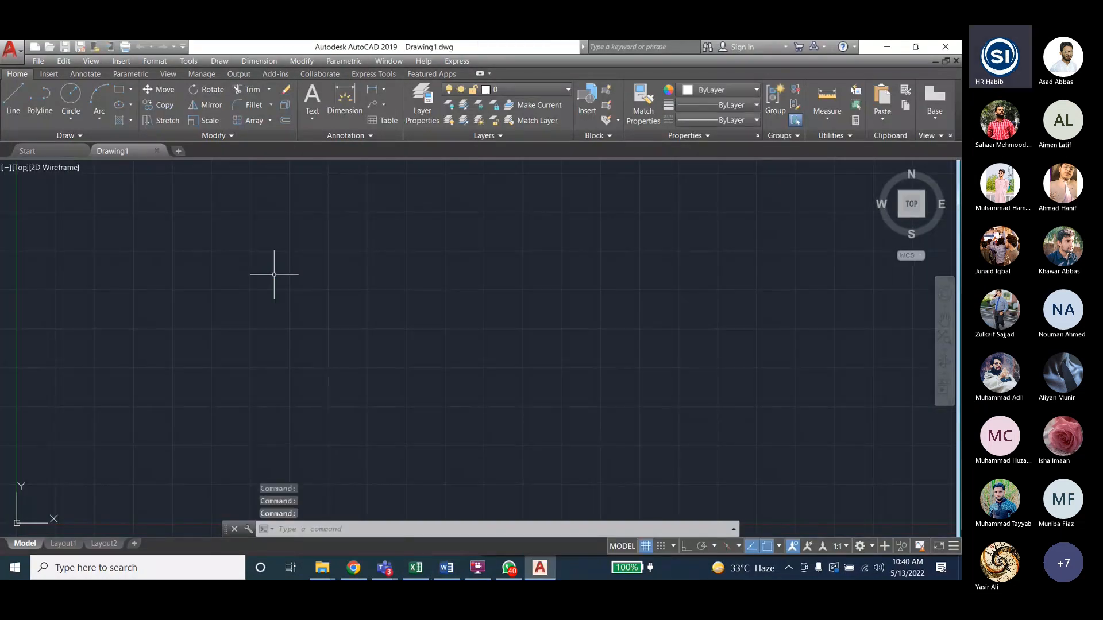
click(247, 60)
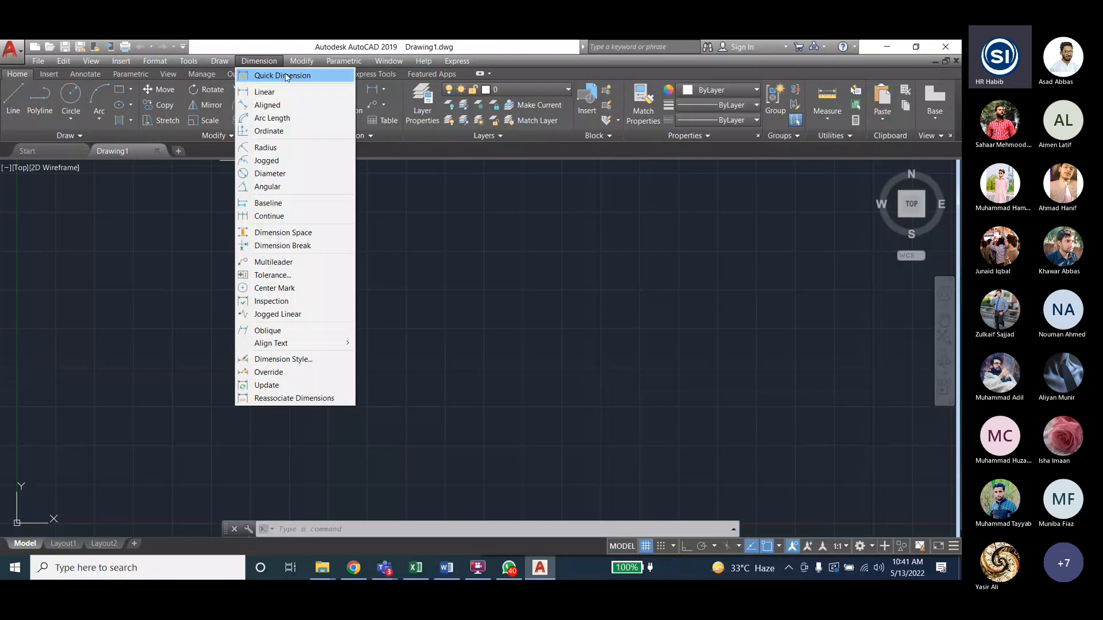
key(Escape)
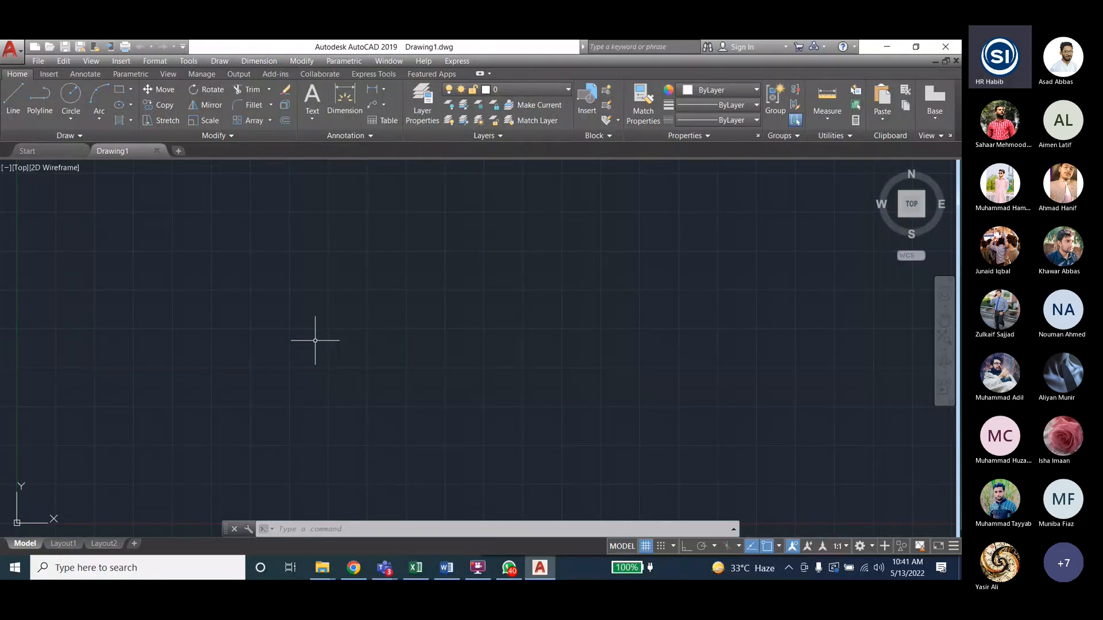
- Draw one long, slightly sloping line and start a linear dimension from the Dimension menu
click(5, 87)
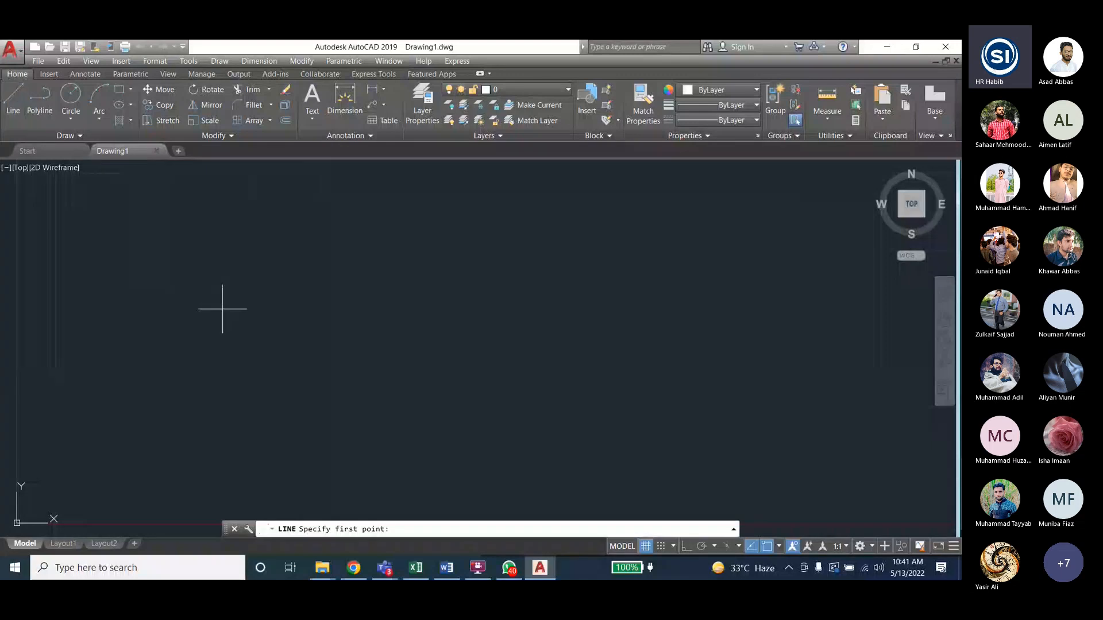
click(205, 320)
click(612, 328)
key(Escape)
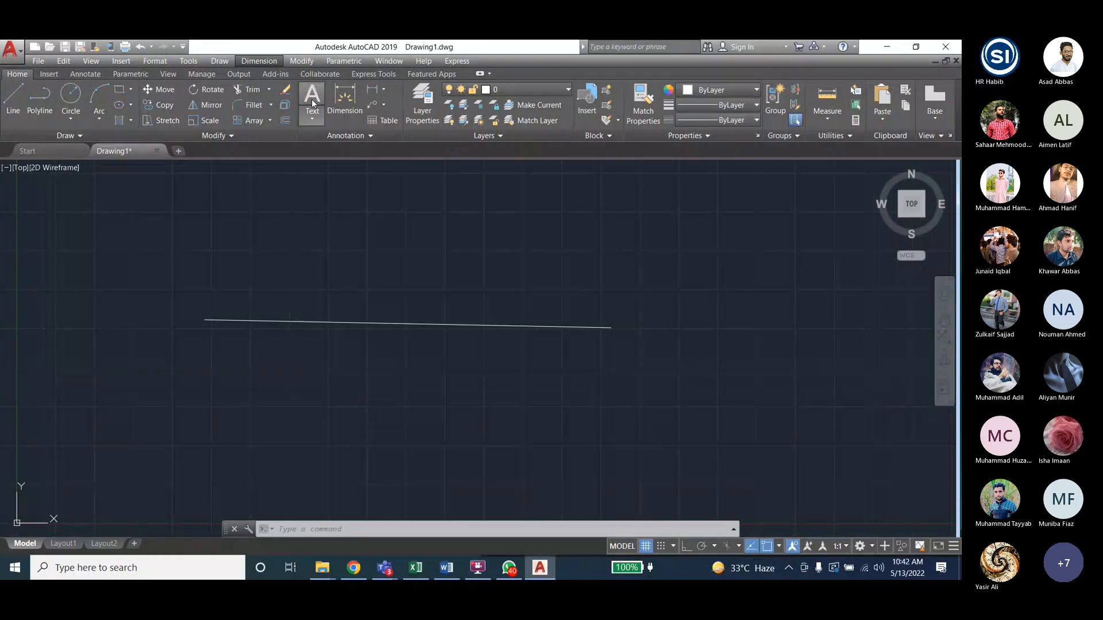
click(258, 62)
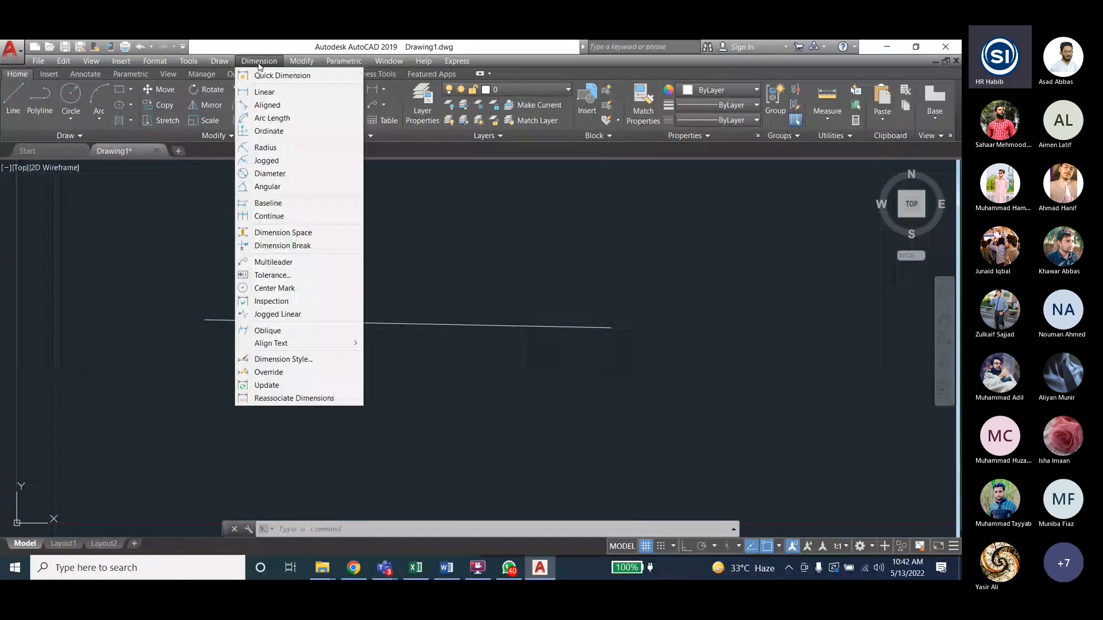
click(264, 97)
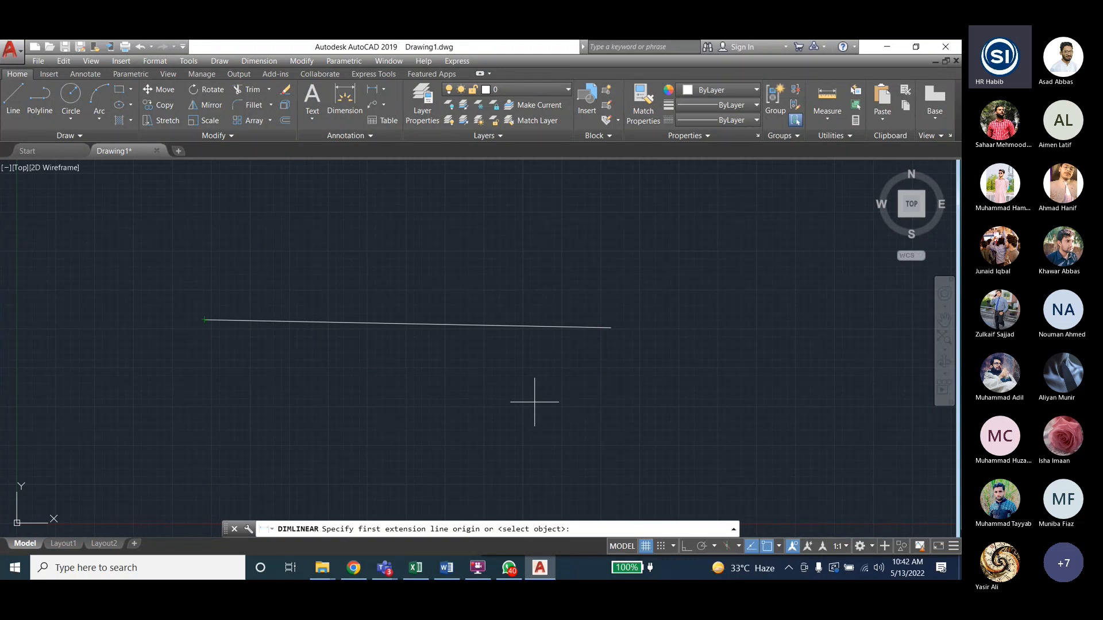
- Dimension the line's full horizontal span (26.0969) between its endpoints, placed just above it
click(257, 61)
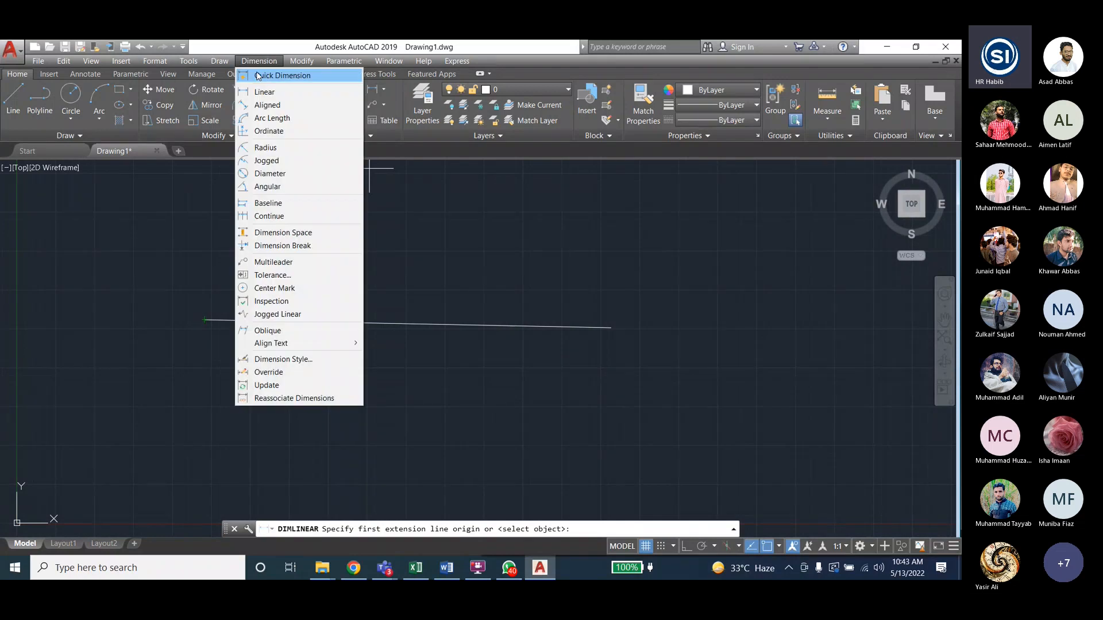
click(260, 92)
click(204, 320)
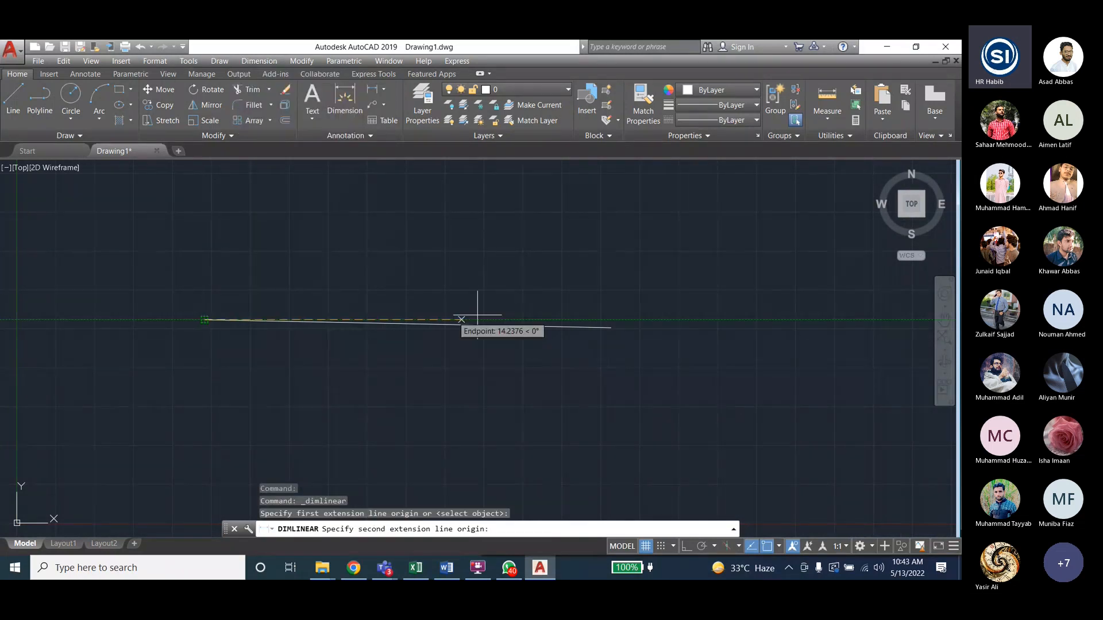
click(604, 324)
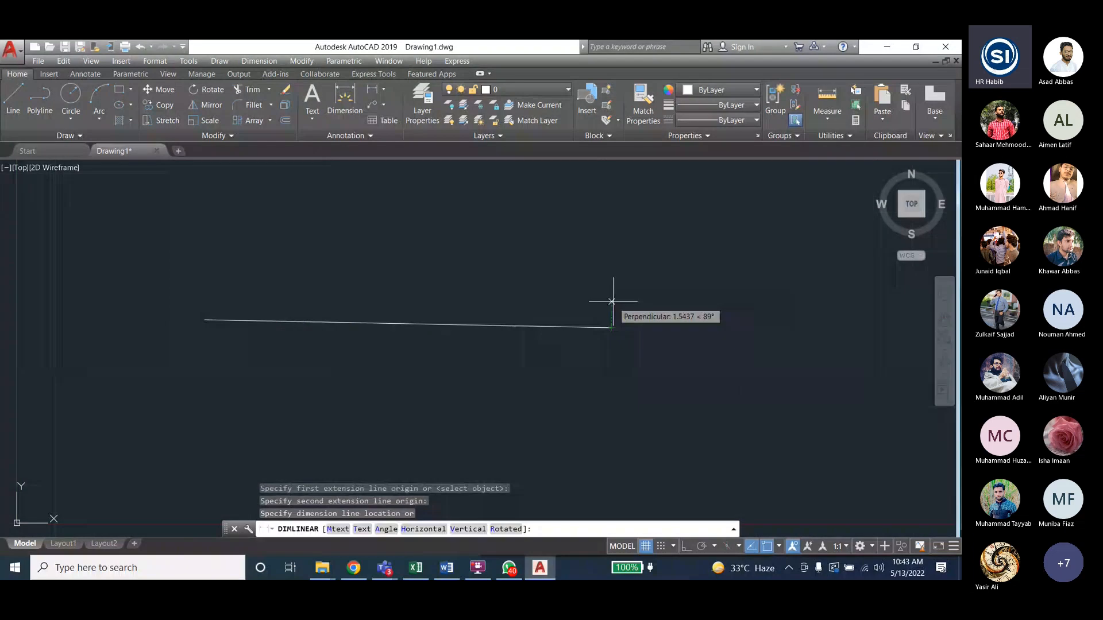
click(604, 281)
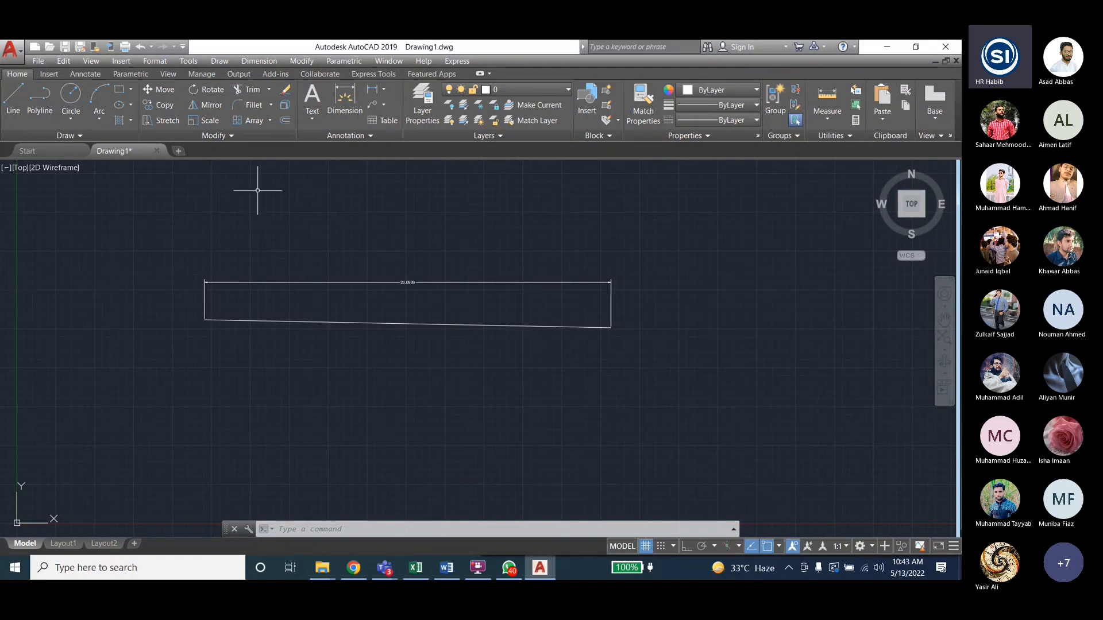
- Open the Dimension Style Manager from the Dimension menu, close it, and reopen it with D
click(264, 63)
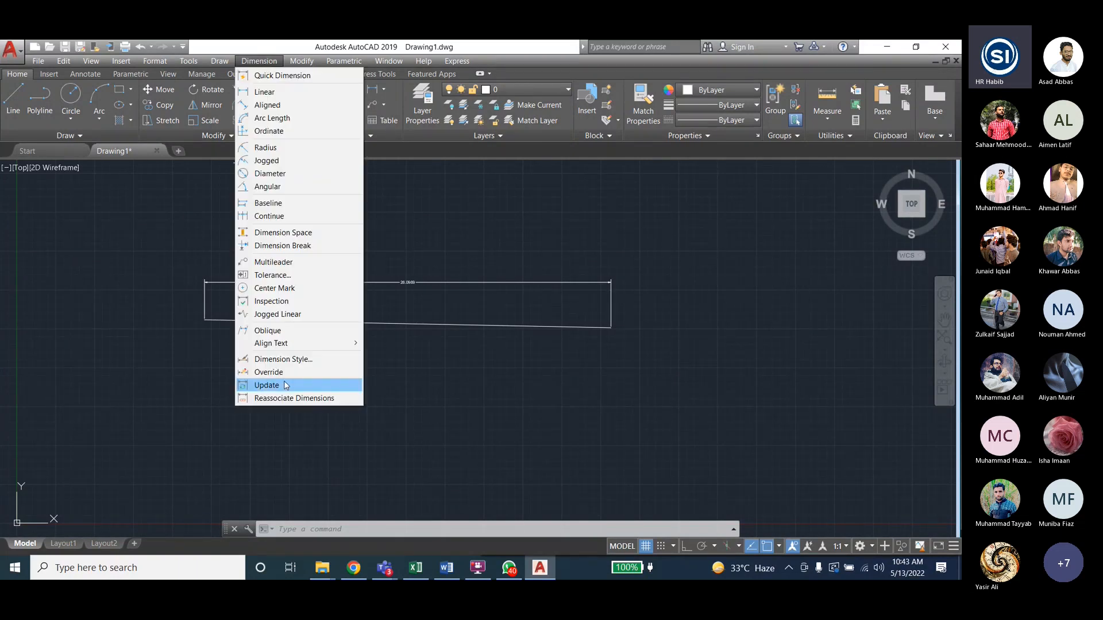
click(284, 360)
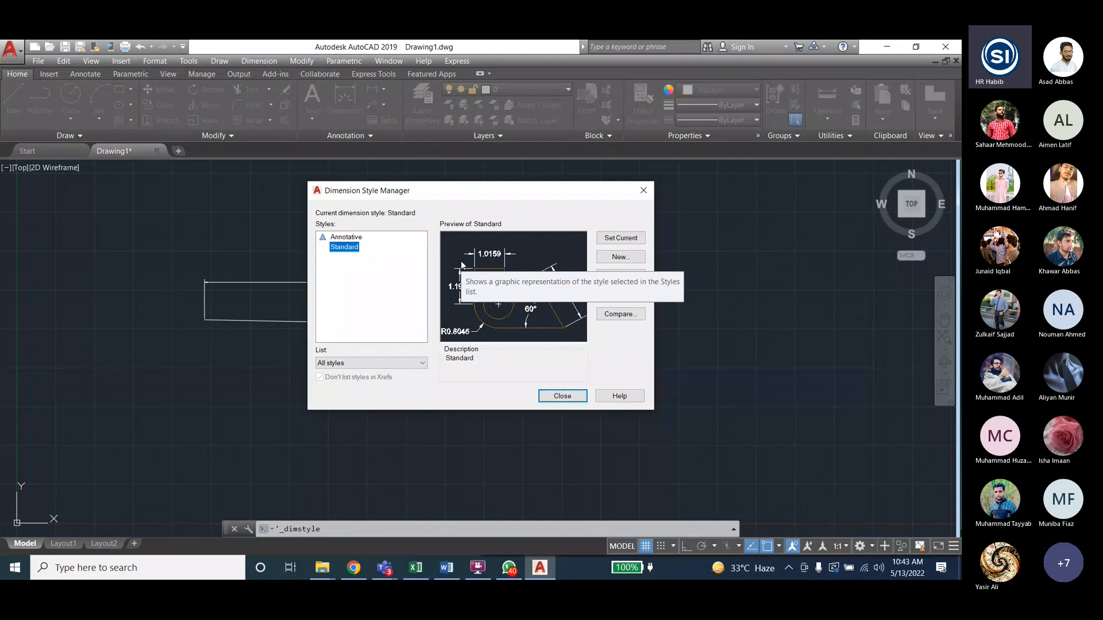
click(573, 397)
click(369, 530)
text(d)
key(Return)
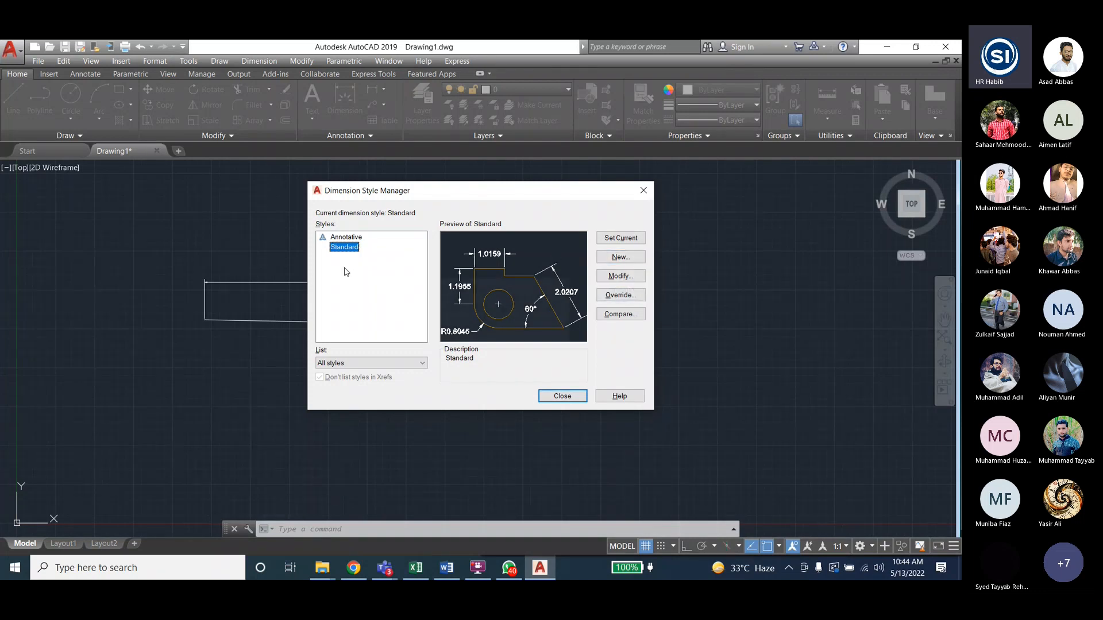
- Create a new dimension style named mystyle1
click(620, 258)
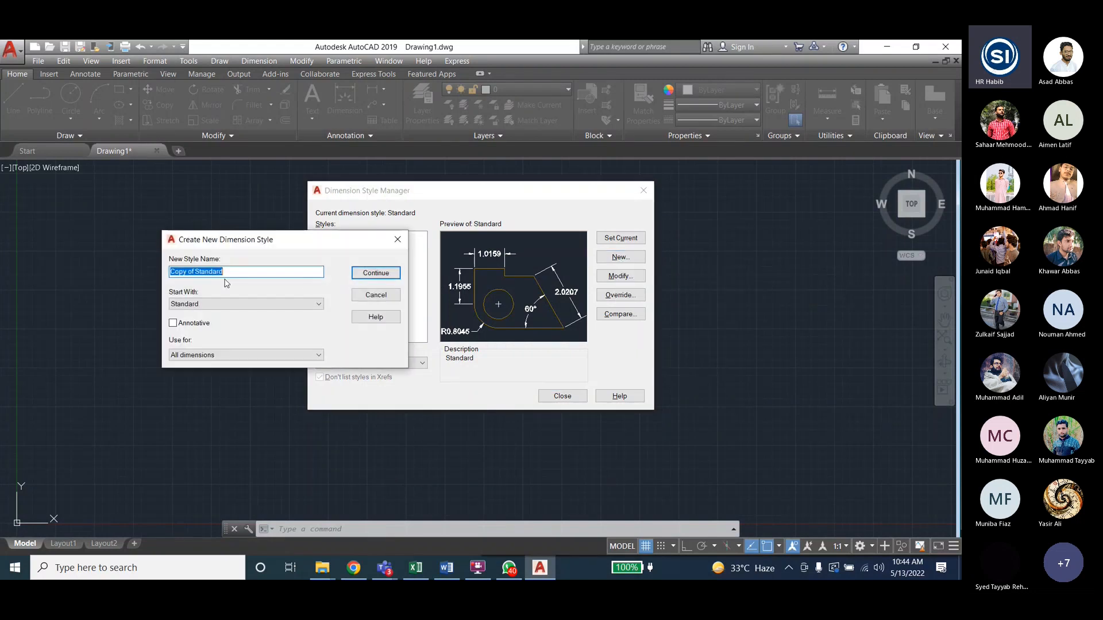
text(mysy)
key(BackSpace)
text(tyle1)
click(375, 273)
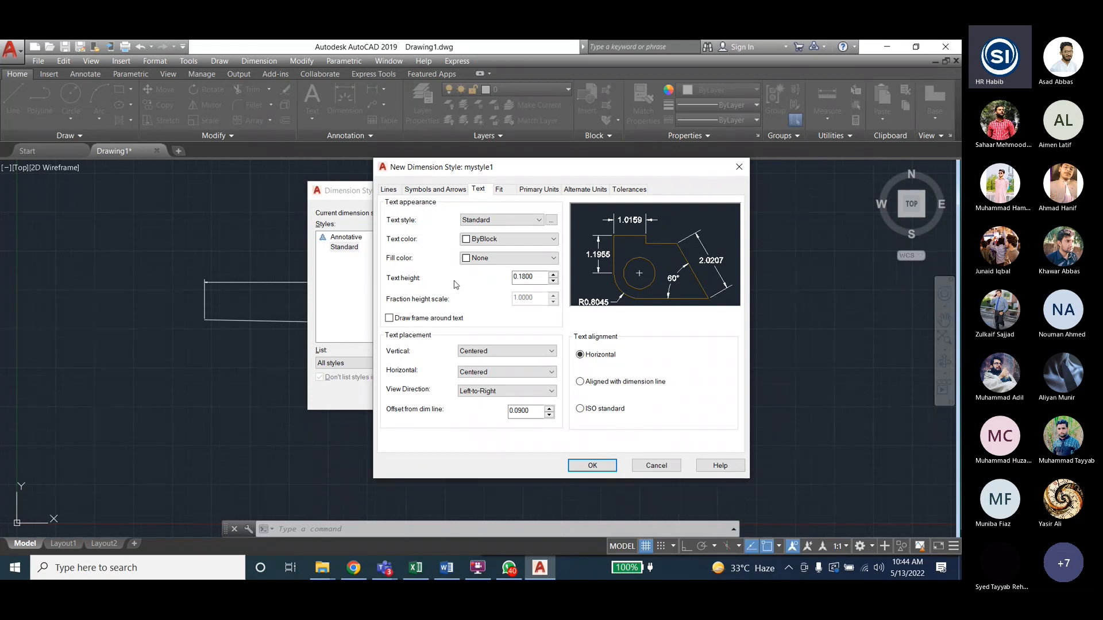
- Give mystyle1 text height 0.5 and arrow size 0.5, and save it
double_click(542, 277)
text(0.5)
click(433, 196)
drag(424, 312, 379, 311)
text(0.5)
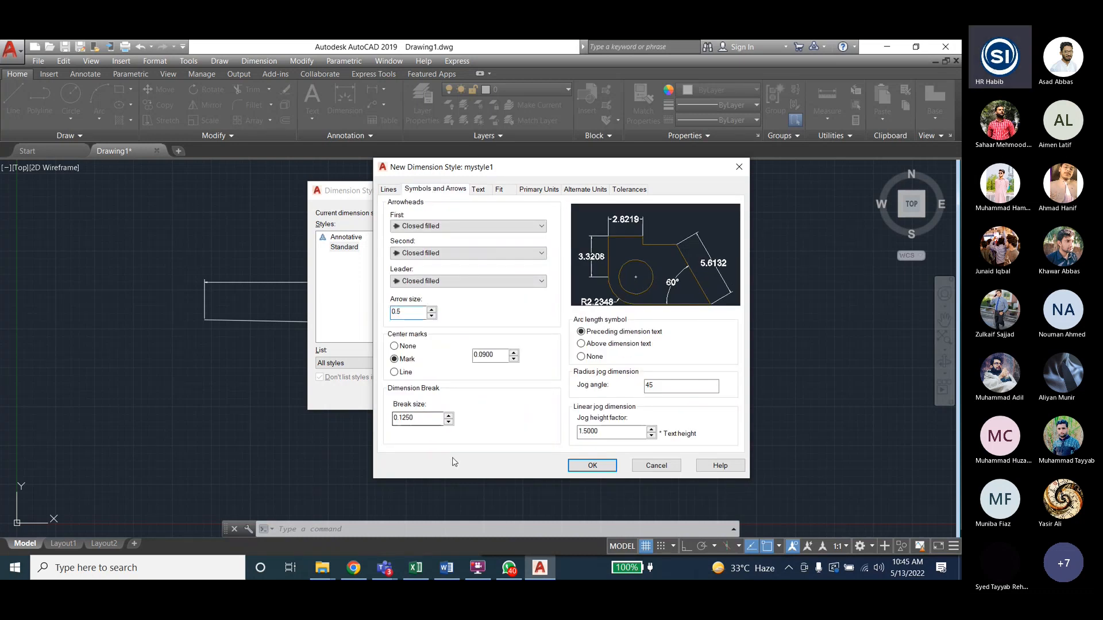
key(Return)
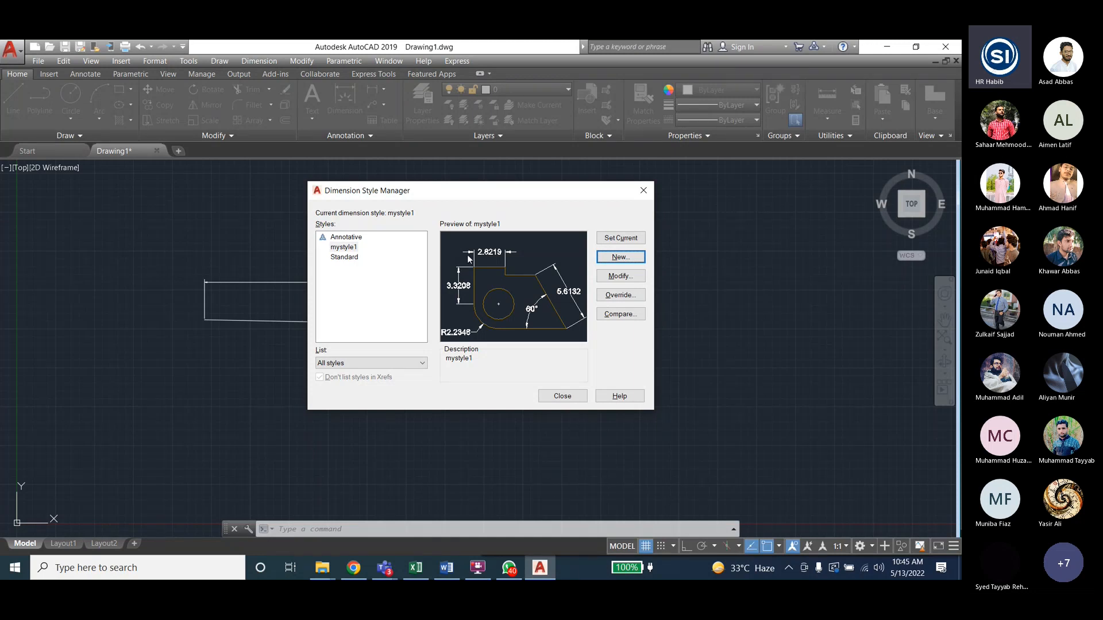
- Review mystyle1's arrow size and text height values in its Modify dialog
click(347, 247)
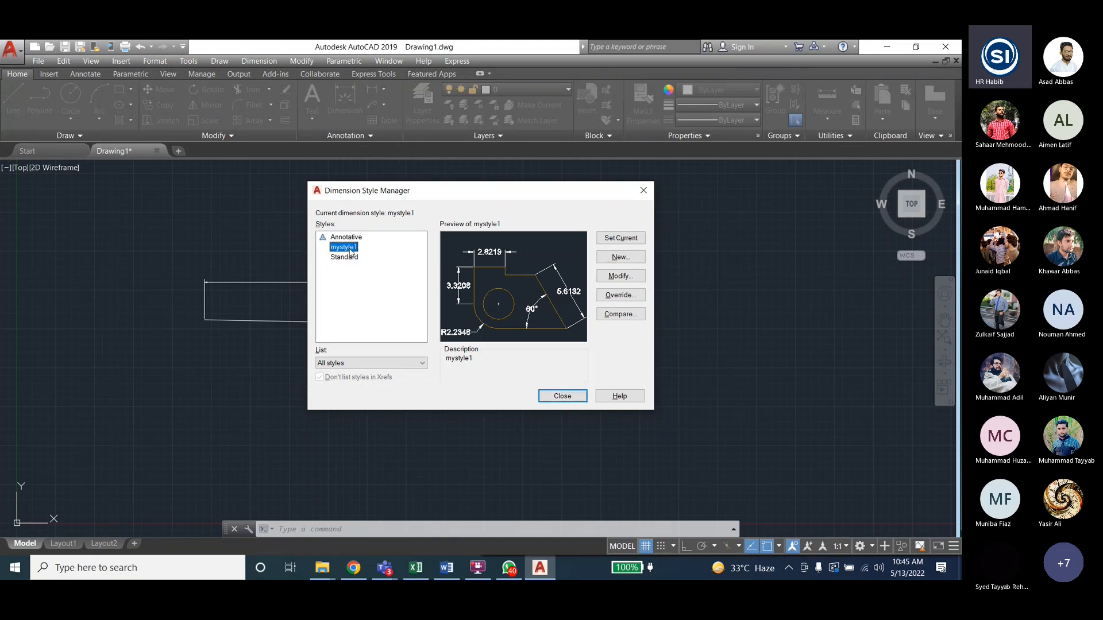
click(625, 277)
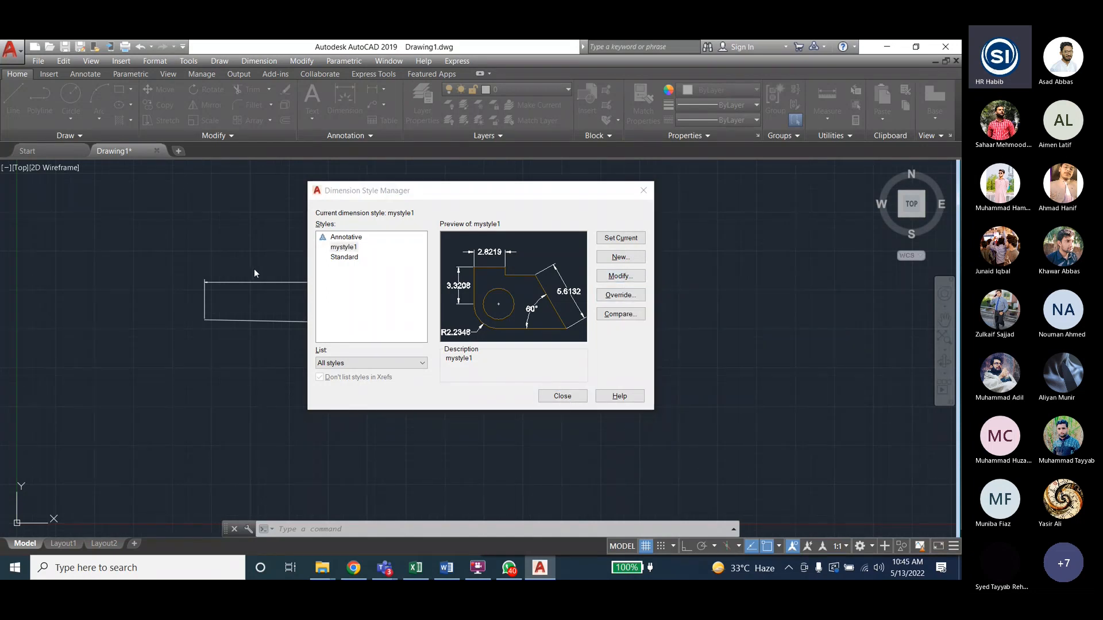
double_click(336, 290)
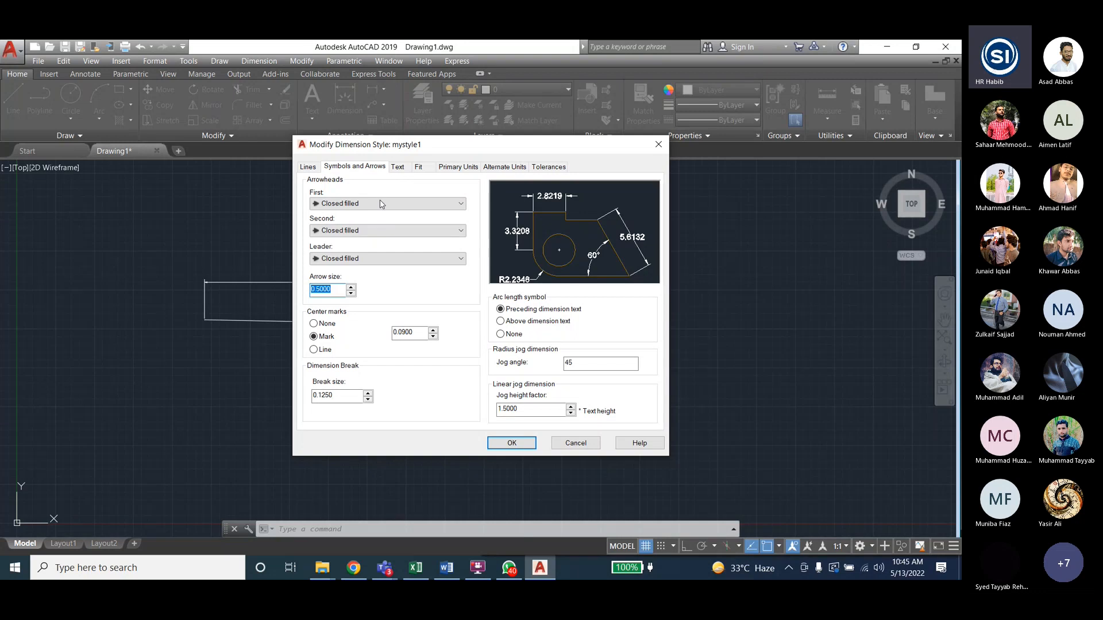
click(398, 167)
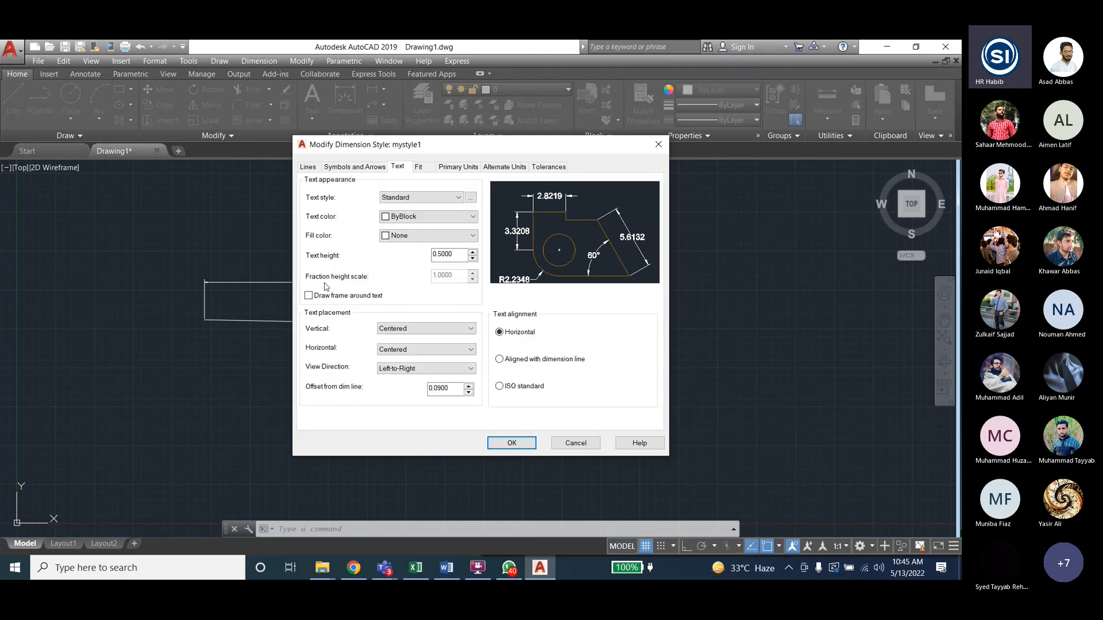
double_click(446, 259)
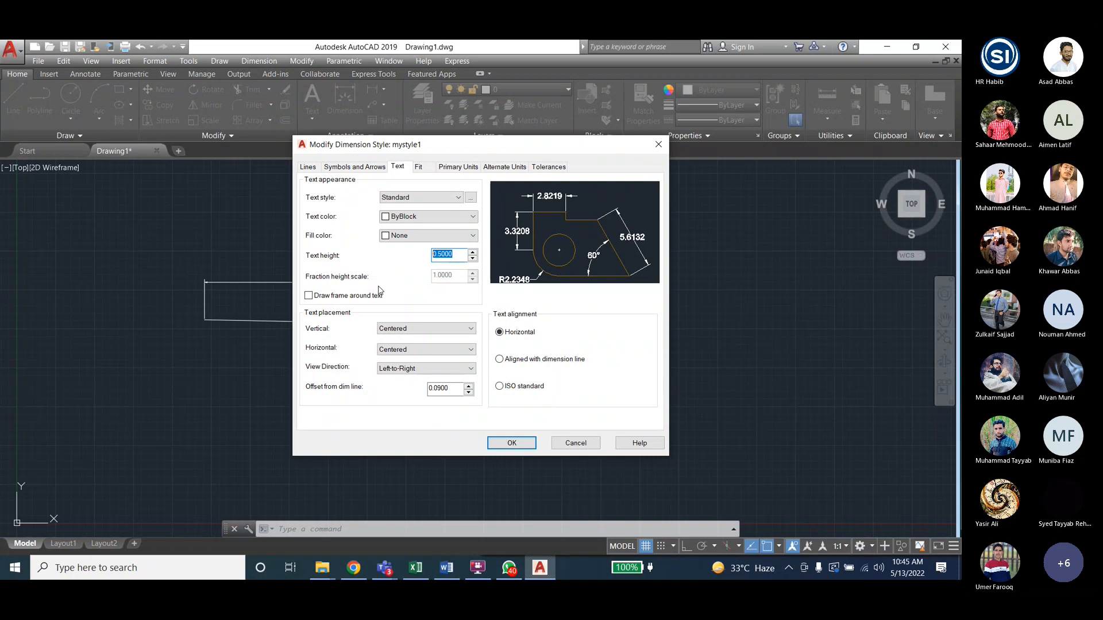
key(Return)
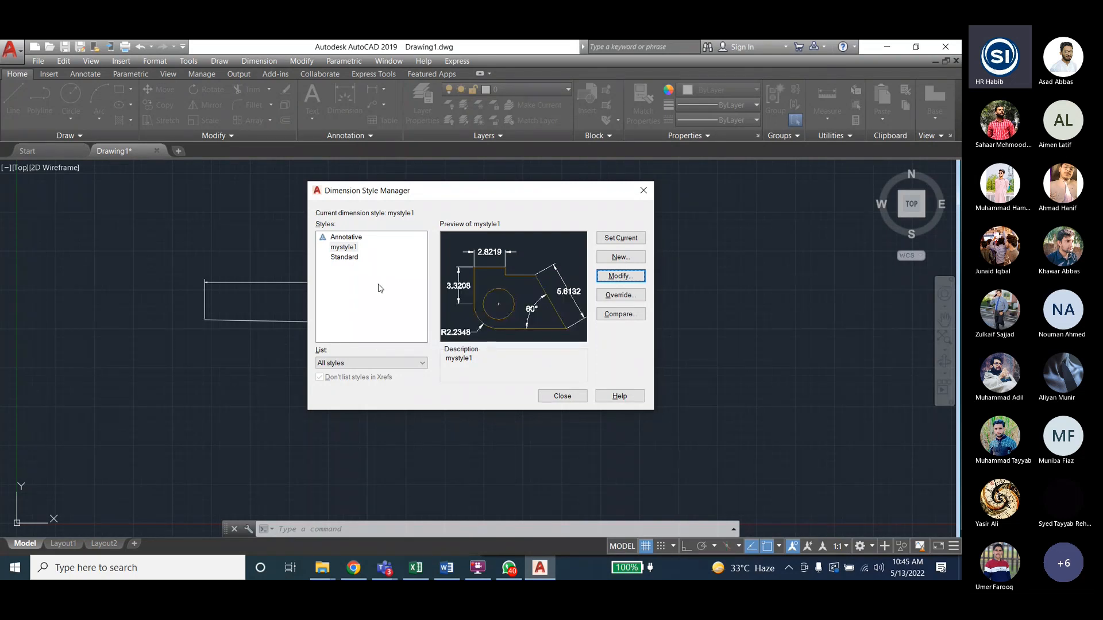
- Make mystyle1 the current dimension style and close the style manager
click(345, 248)
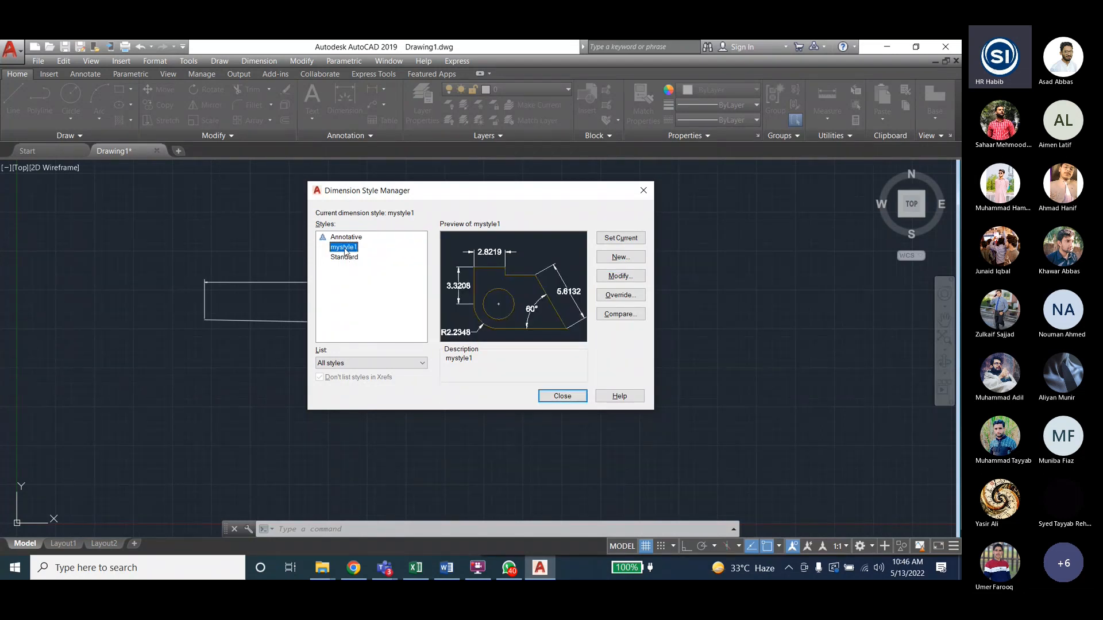
click(630, 239)
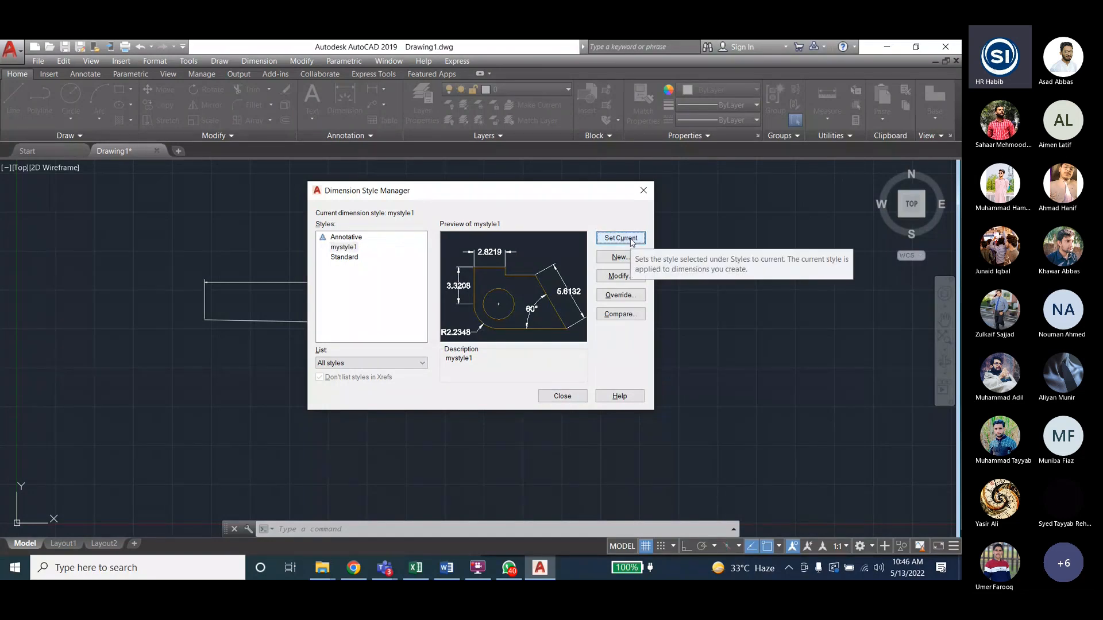
click(553, 400)
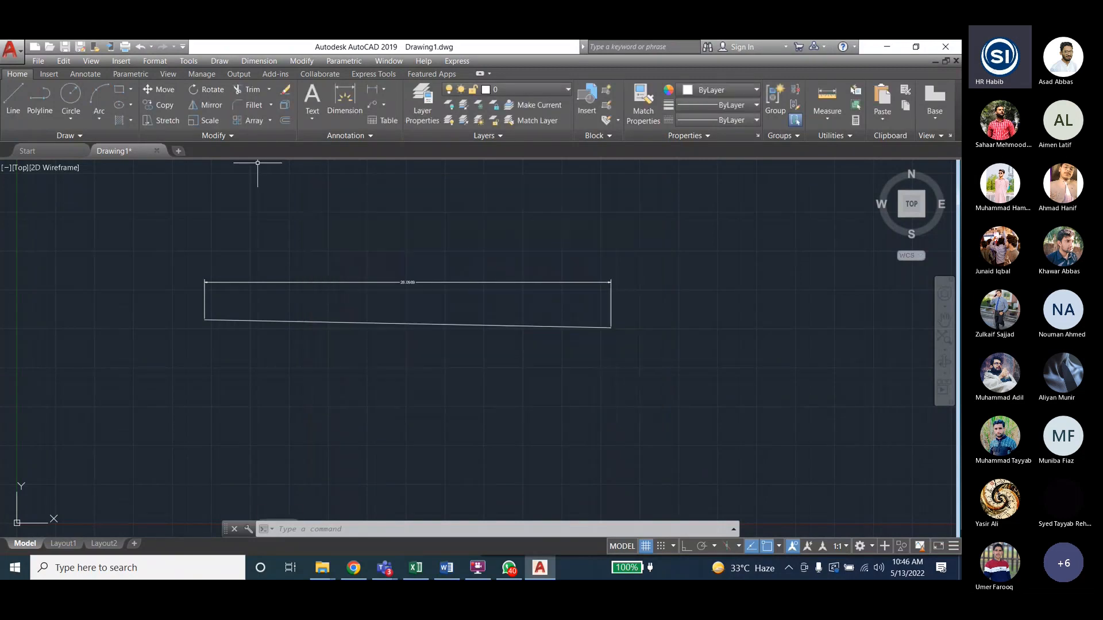
- Replace the old dimension with a new 26.0969 linear dimension above the line
click(372, 282)
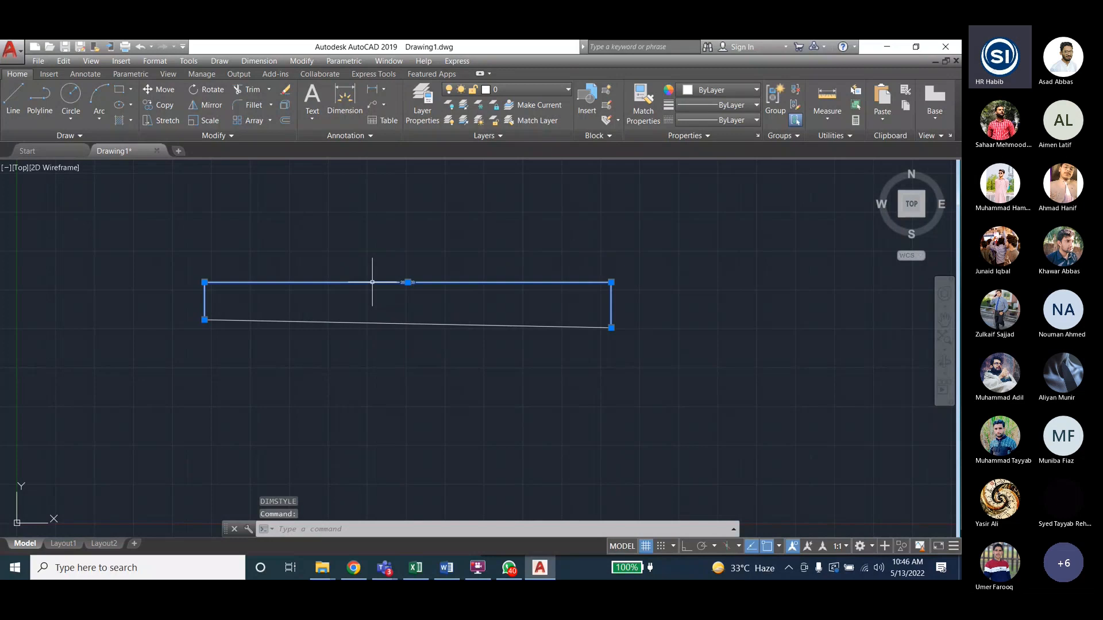
key(Delete)
click(259, 61)
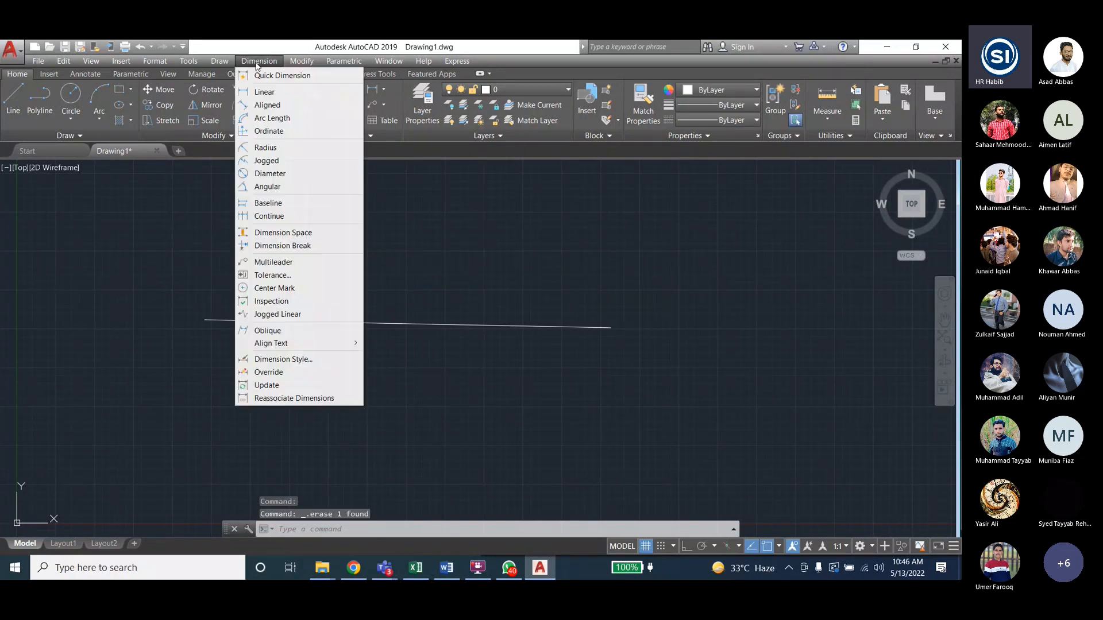
click(263, 97)
click(205, 320)
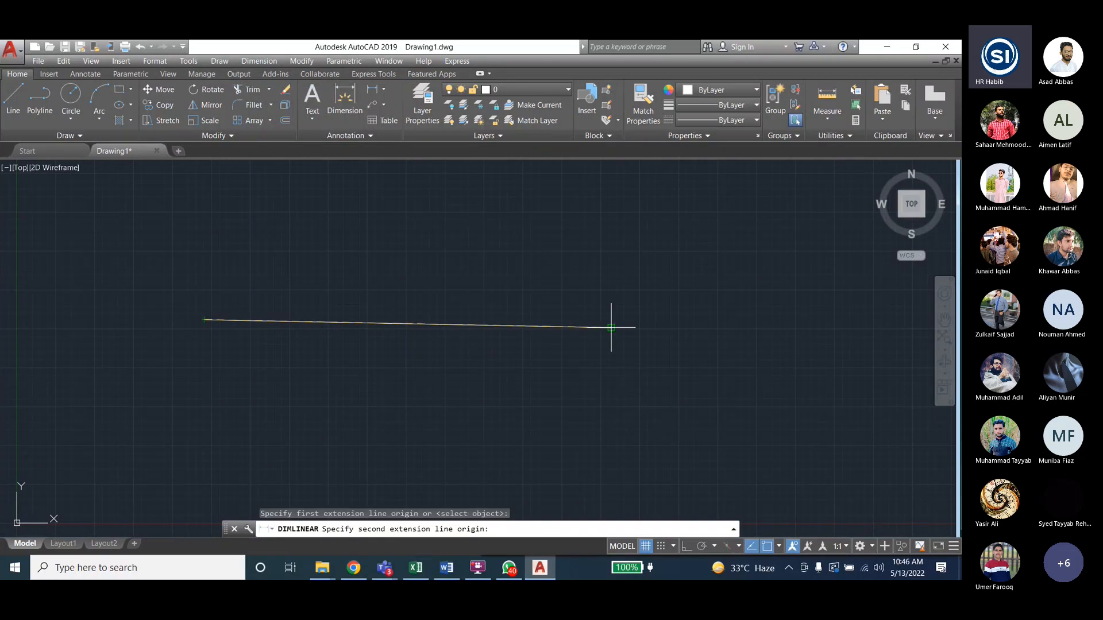
click(611, 328)
click(609, 297)
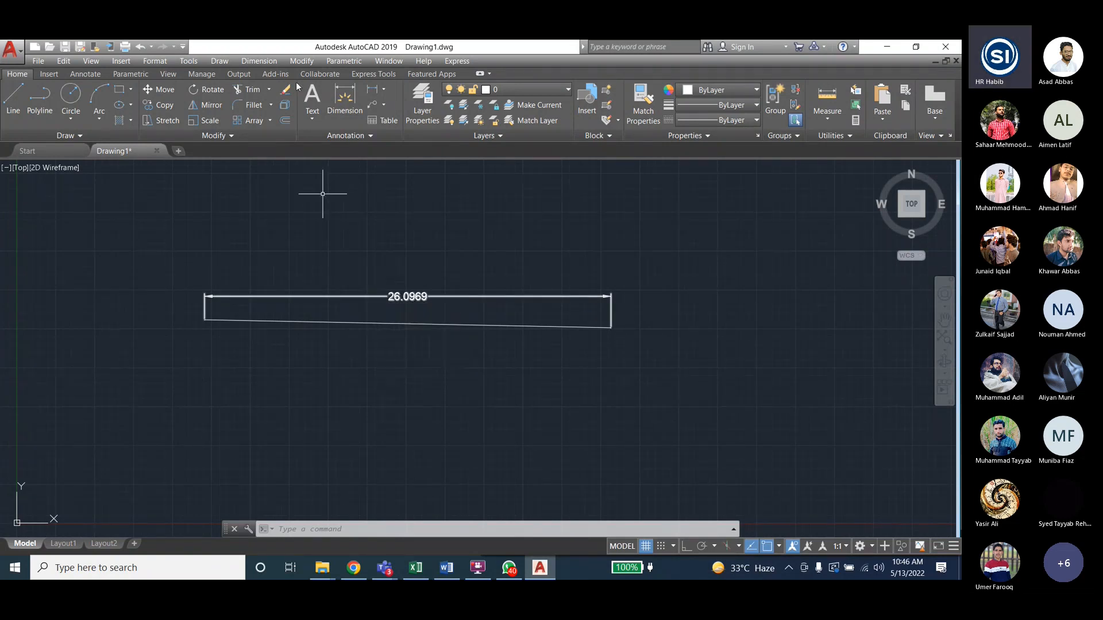
- Select the 26.0969 dimension and zoom the view to inspect it
click(410, 297)
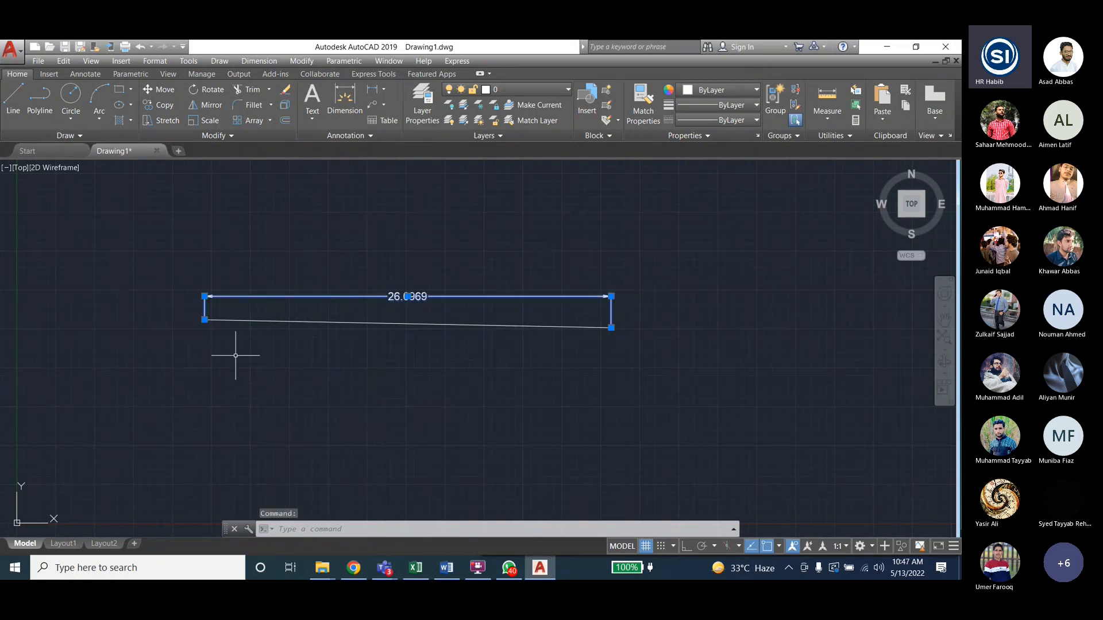
scroll(190, 351, down, 2)
scroll(591, 386, up, 3)
scroll(598, 390, down, 3)
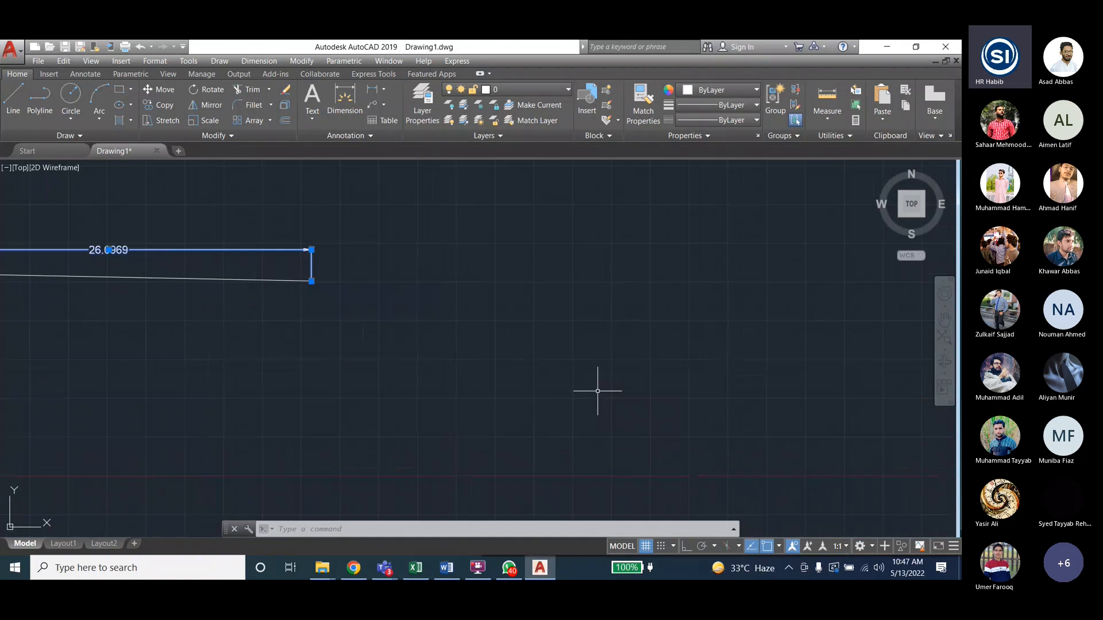
scroll(597, 391, down, 2)
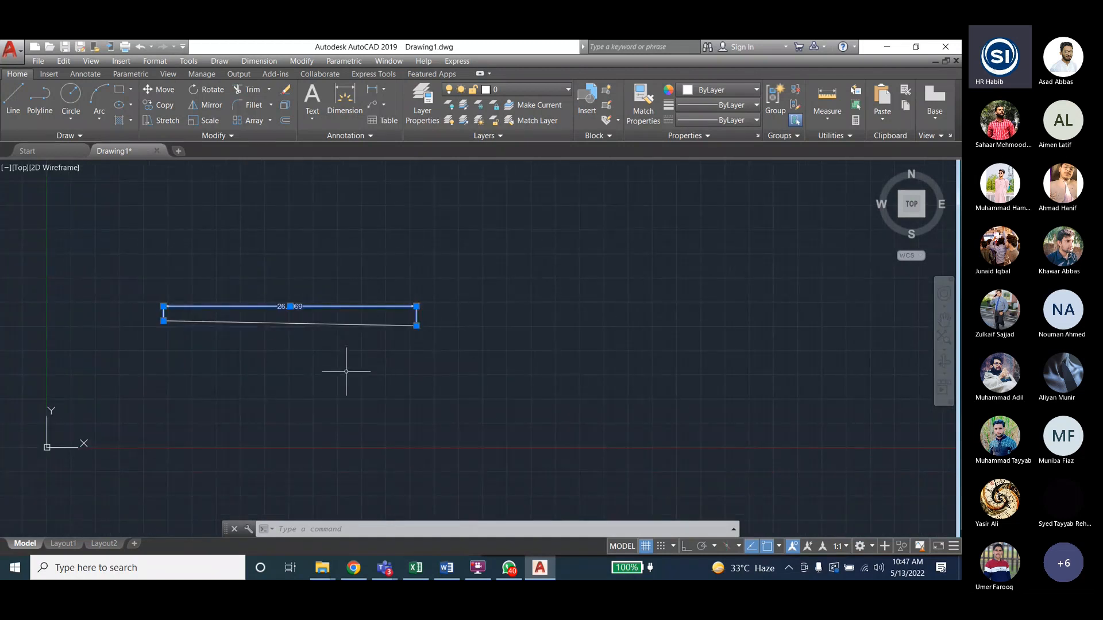
- Move the line and its dimension up and to the left, then turn on Ortho mode
key(Escape)
key(Escape)
key(ctrl+a)
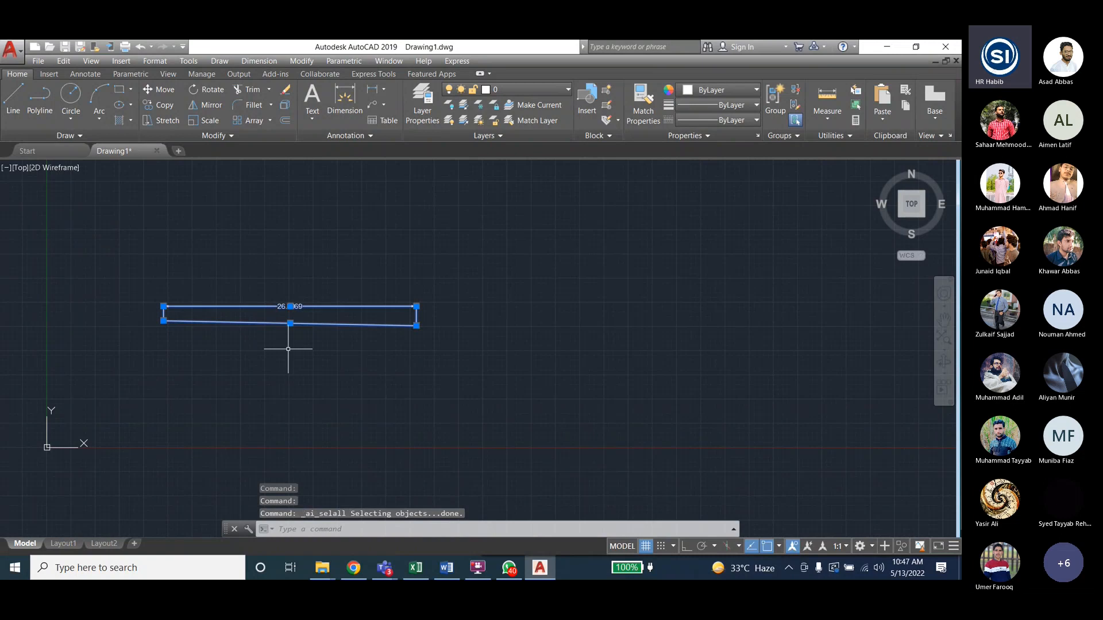
click(164, 89)
click(266, 325)
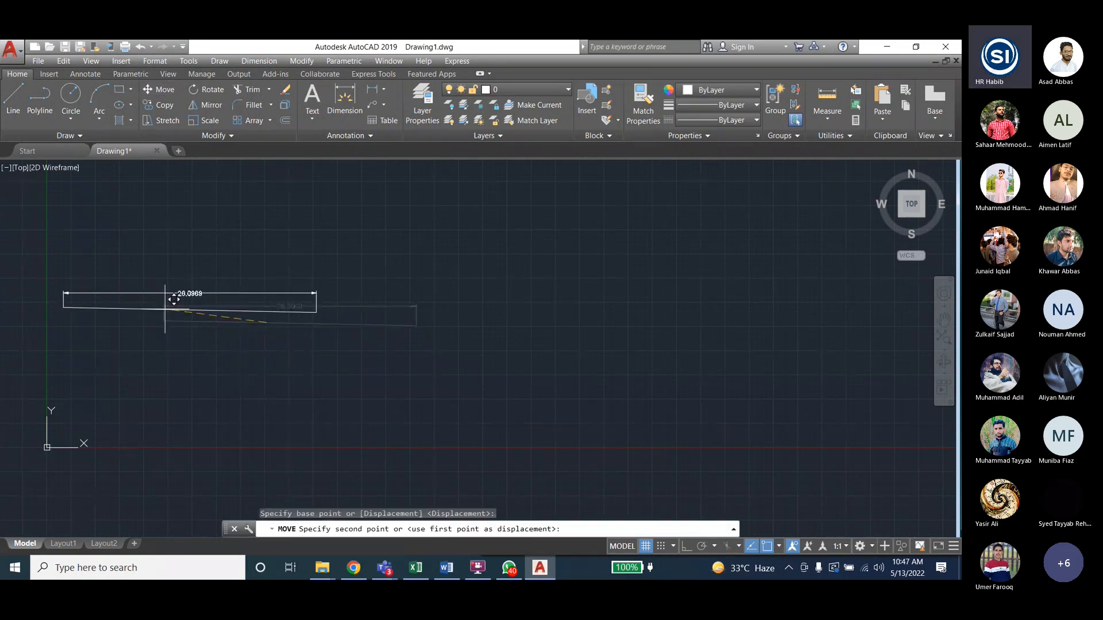
click(134, 285)
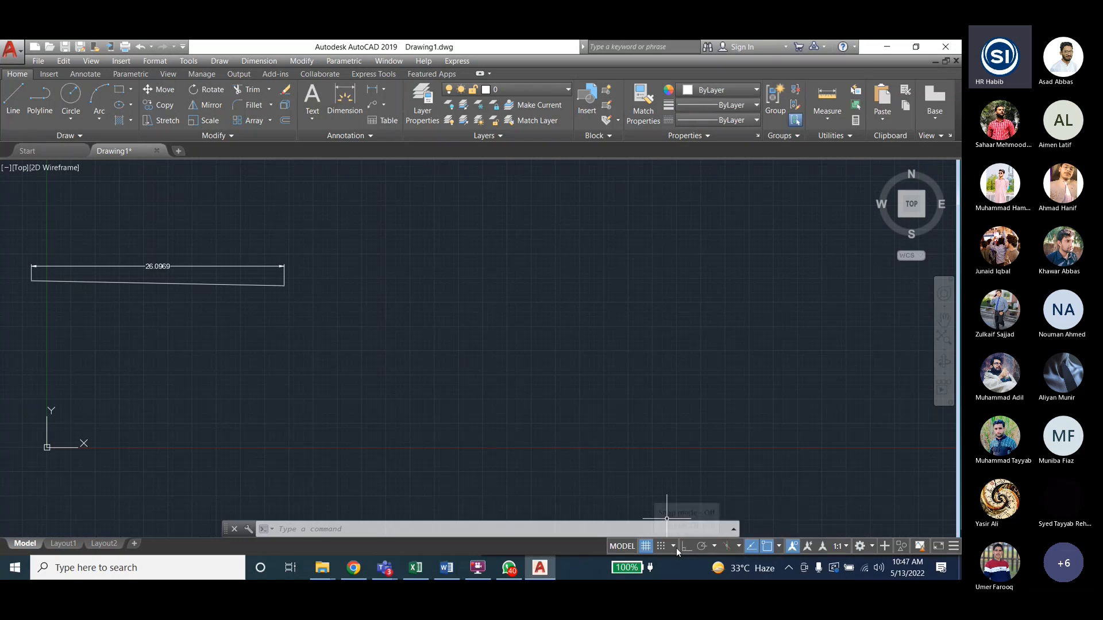
click(686, 546)
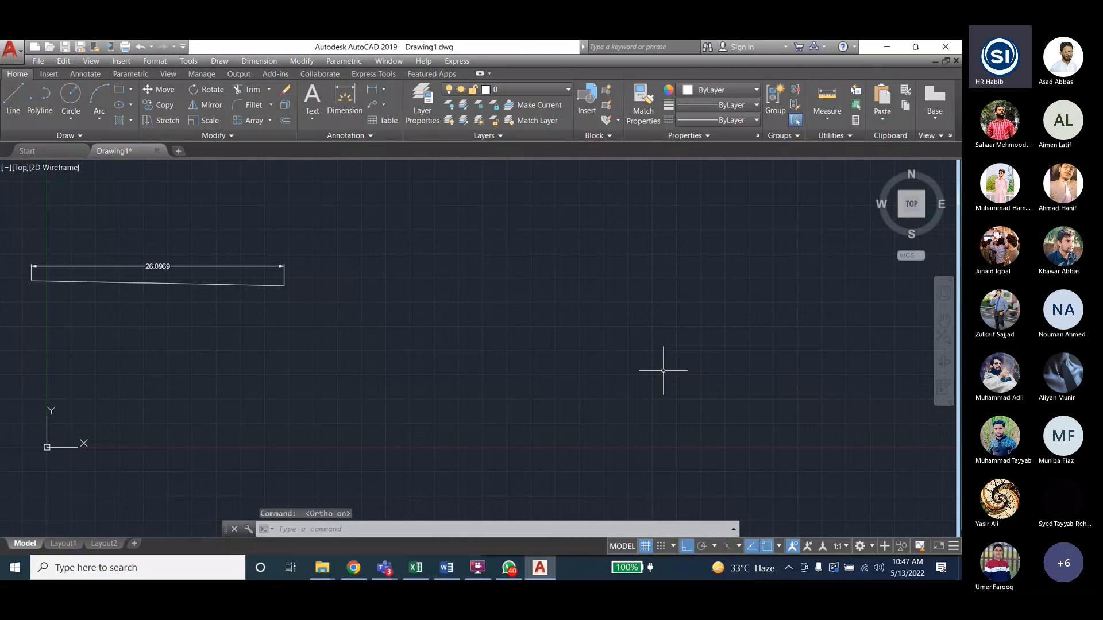
- Draw a closed stepped L-shape outline of horizontal and vertical lines with the L command
text(l)
key(Return)
click(347, 229)
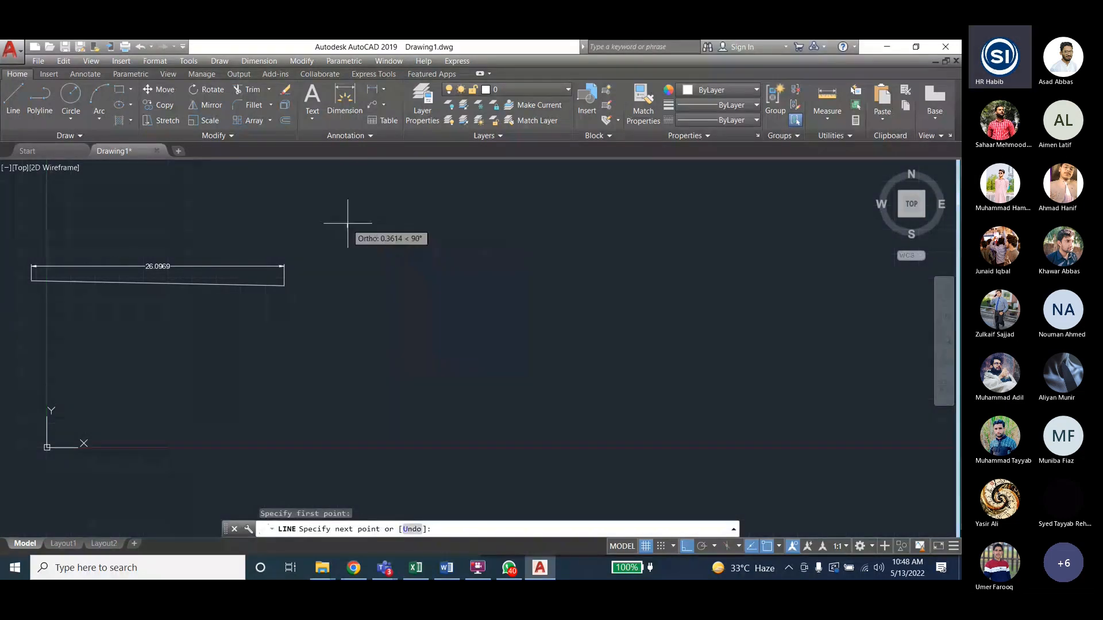
click(422, 228)
click(422, 297)
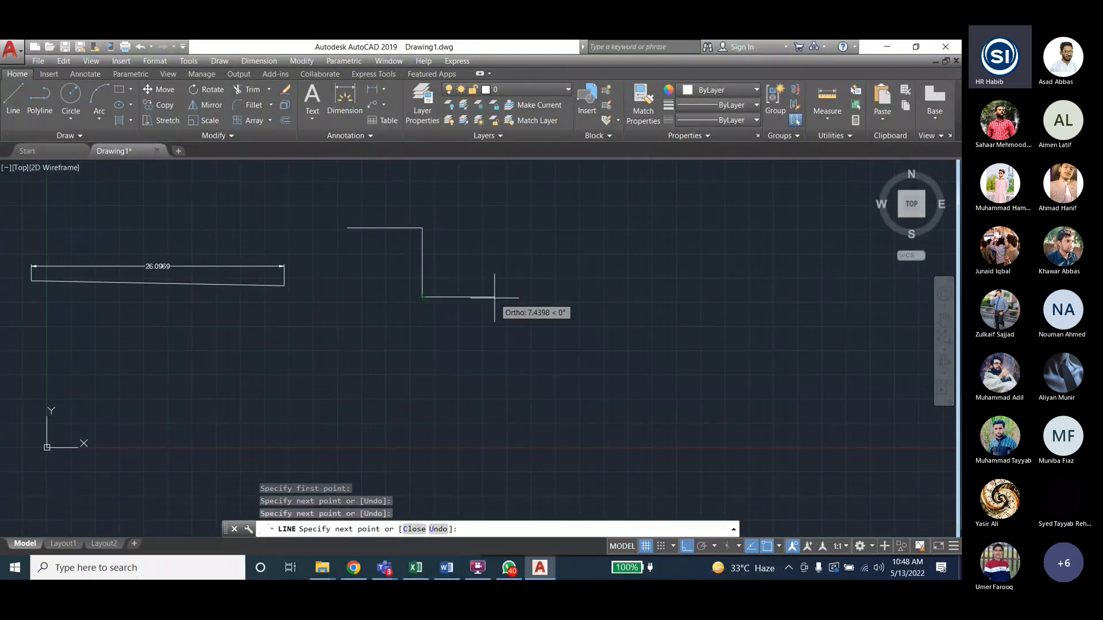
click(494, 297)
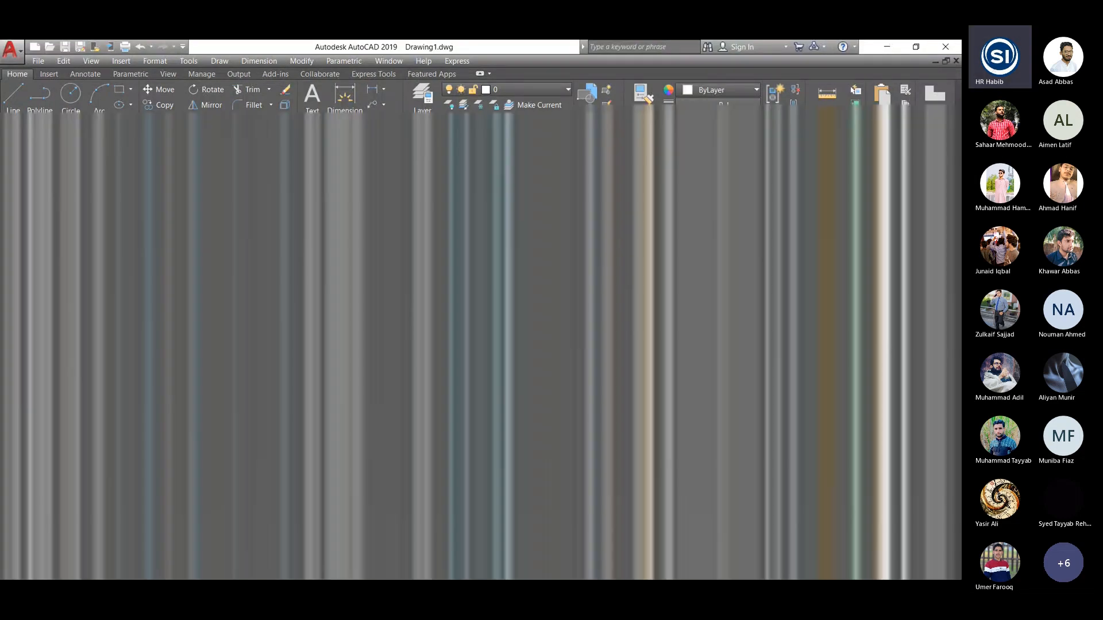
click(494, 415)
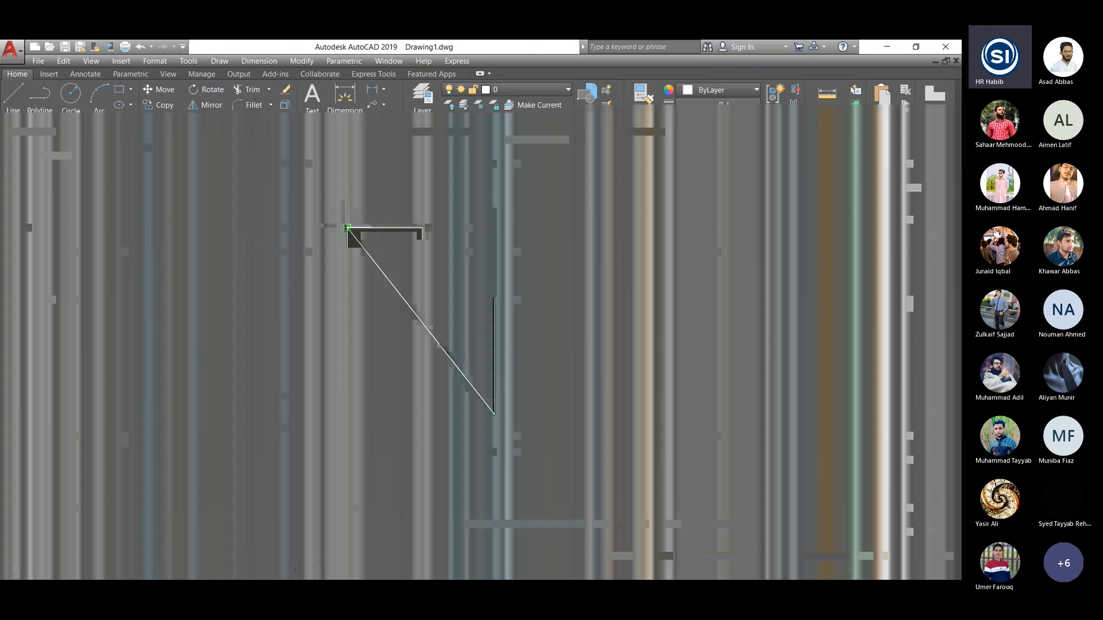
click(347, 414)
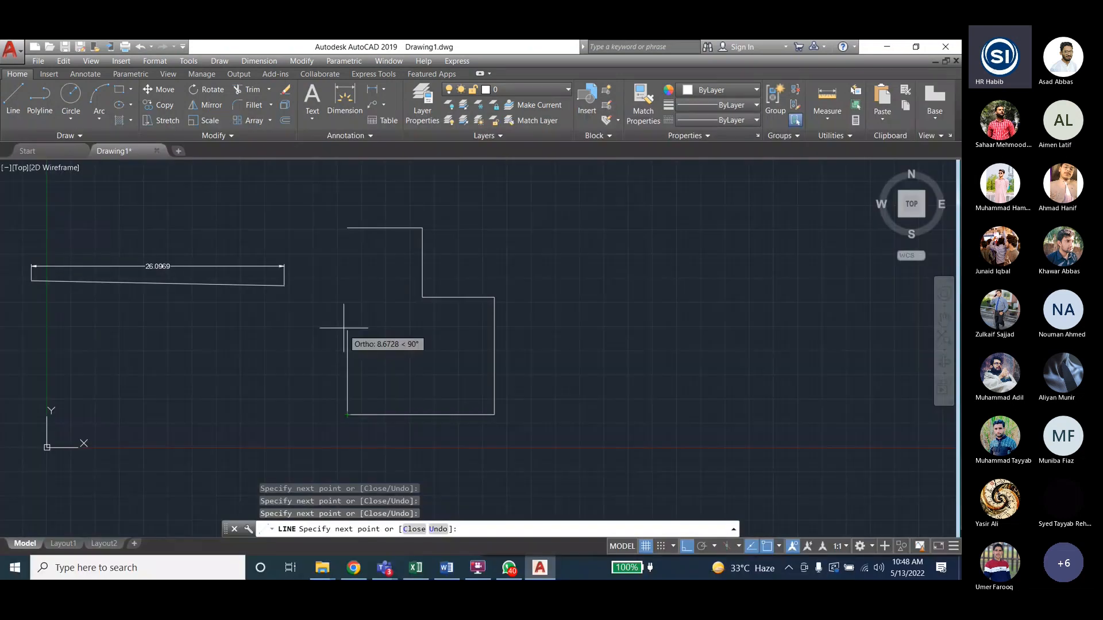
click(347, 228)
key(Escape)
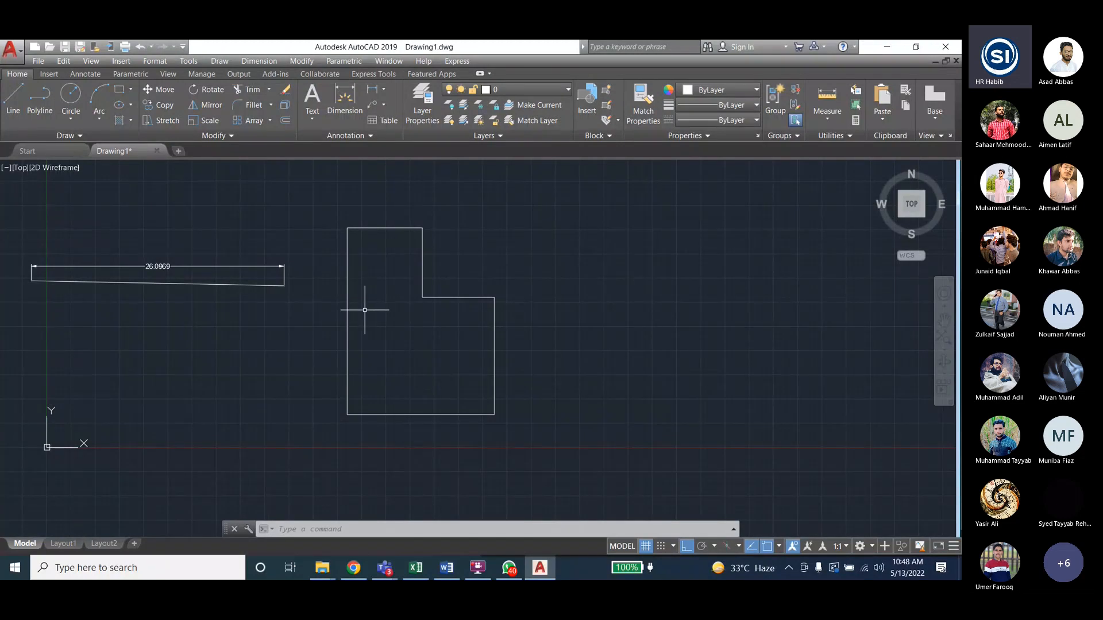
- Start a hatch inside the L-shaped outline
click(119, 122)
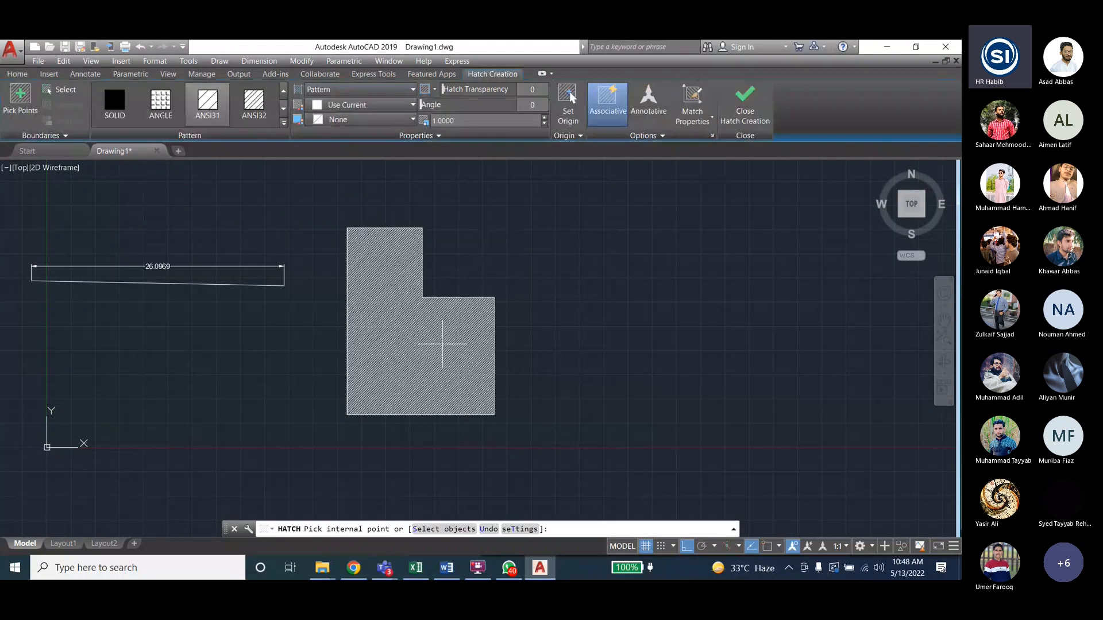
click(442, 345)
click(283, 108)
click(284, 117)
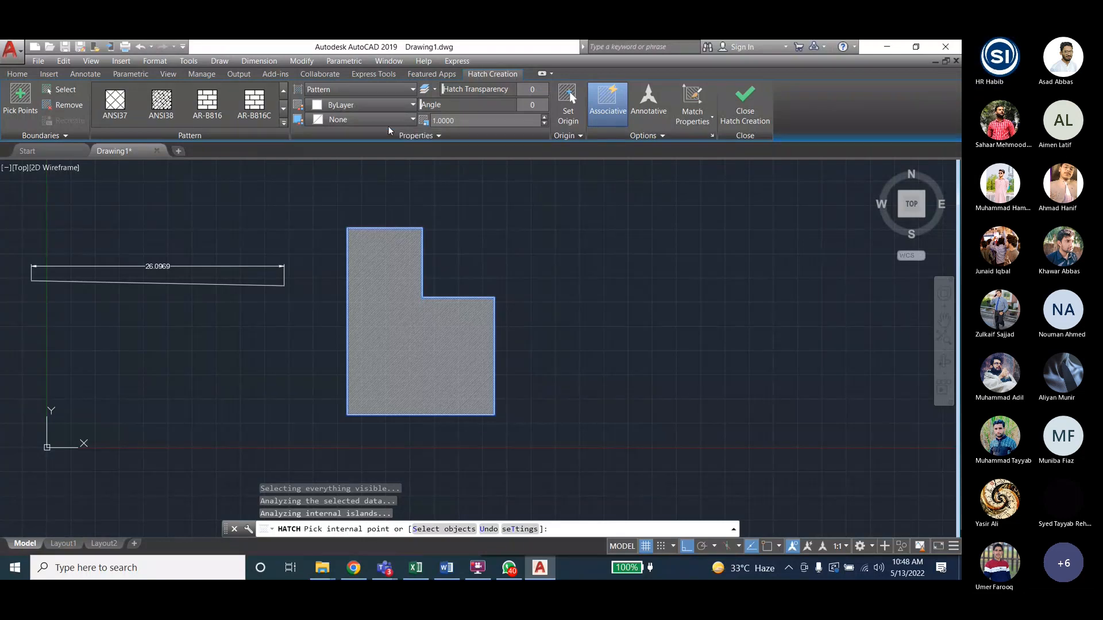
- Give the hatch a dark red 153,27,30 background and the ANGLE grid pattern
click(413, 120)
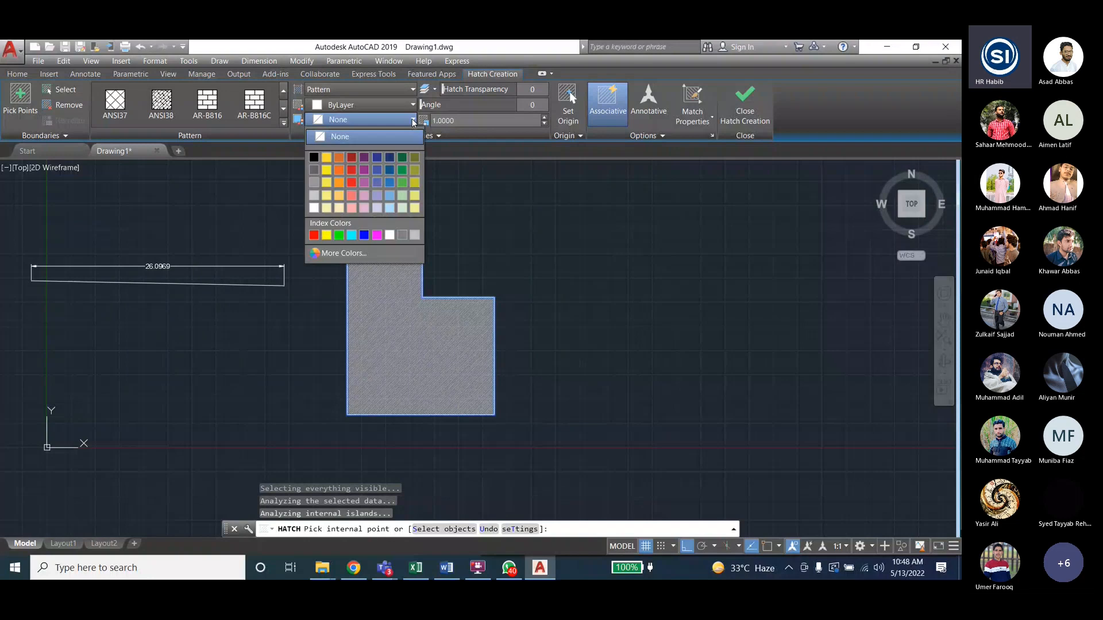
click(352, 157)
click(254, 103)
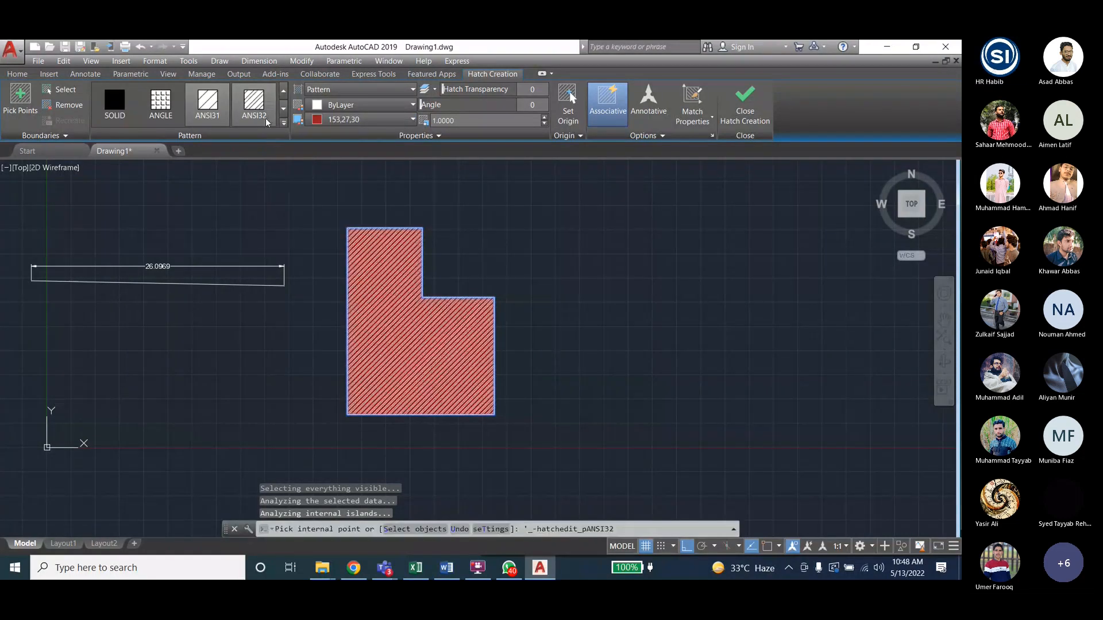
click(283, 109)
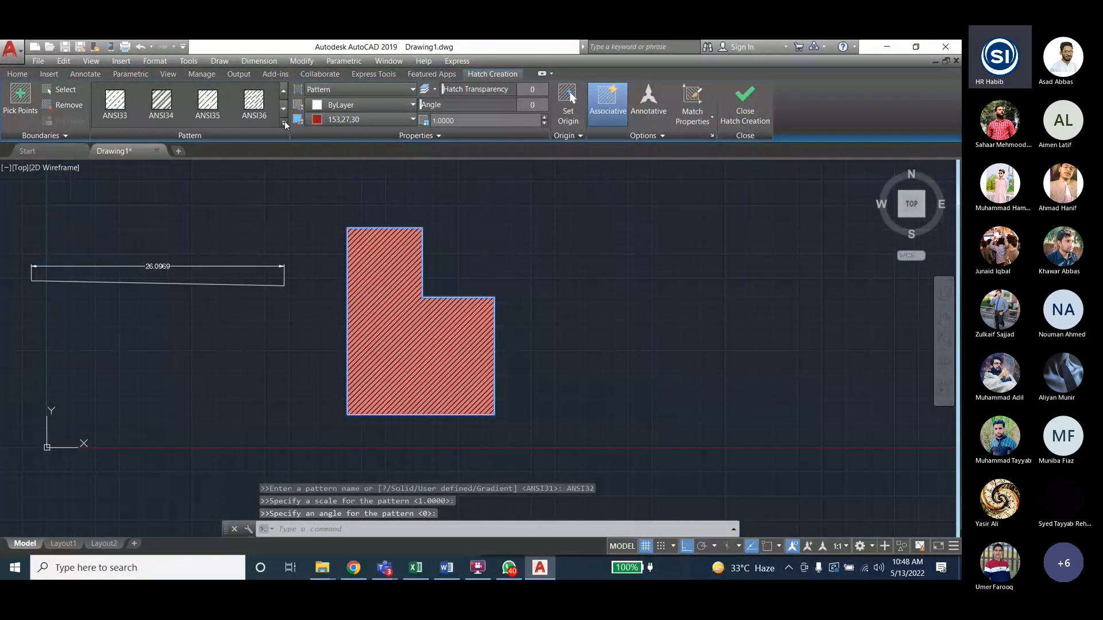
click(284, 120)
click(161, 104)
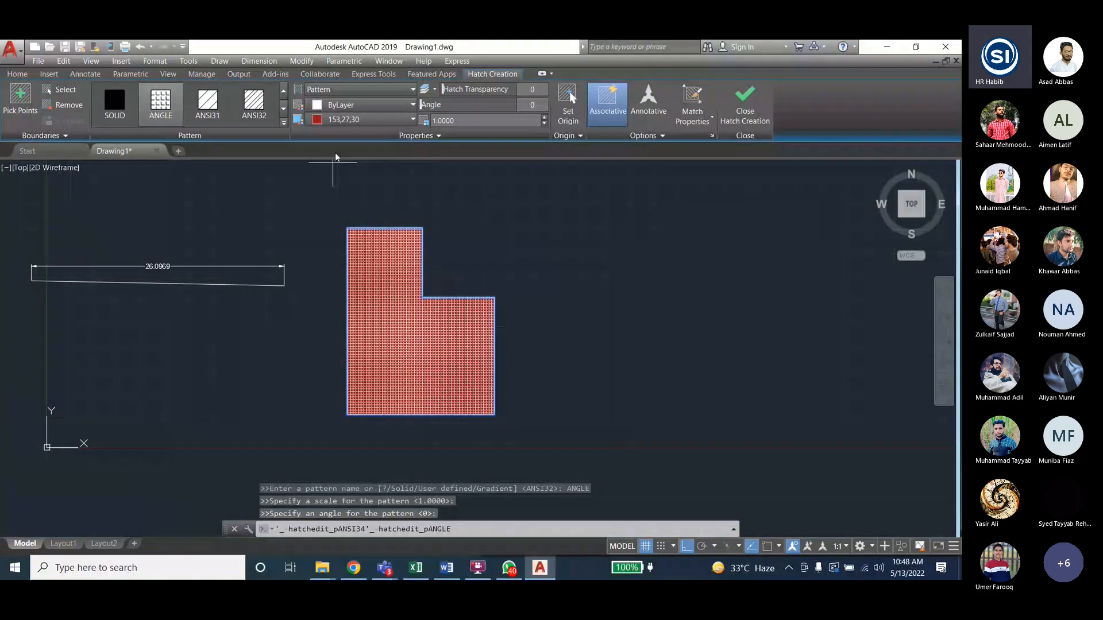
key(Escape)
key(Escape)
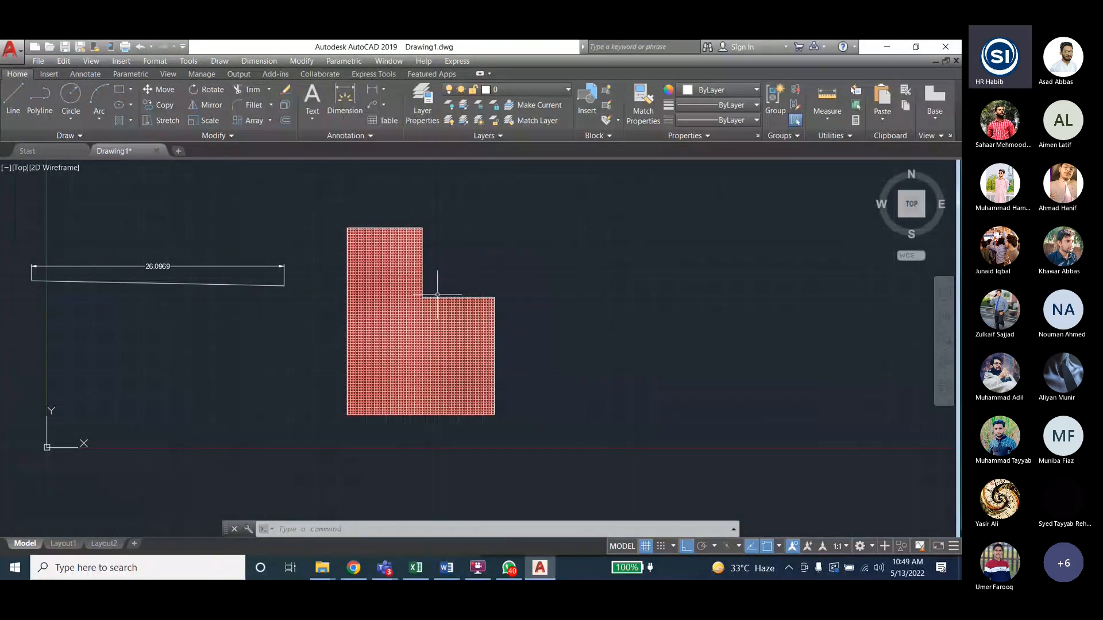
- Draw a right triangle with a horizontal base, vertical right side and slanted hypotenuse
key(Escape)
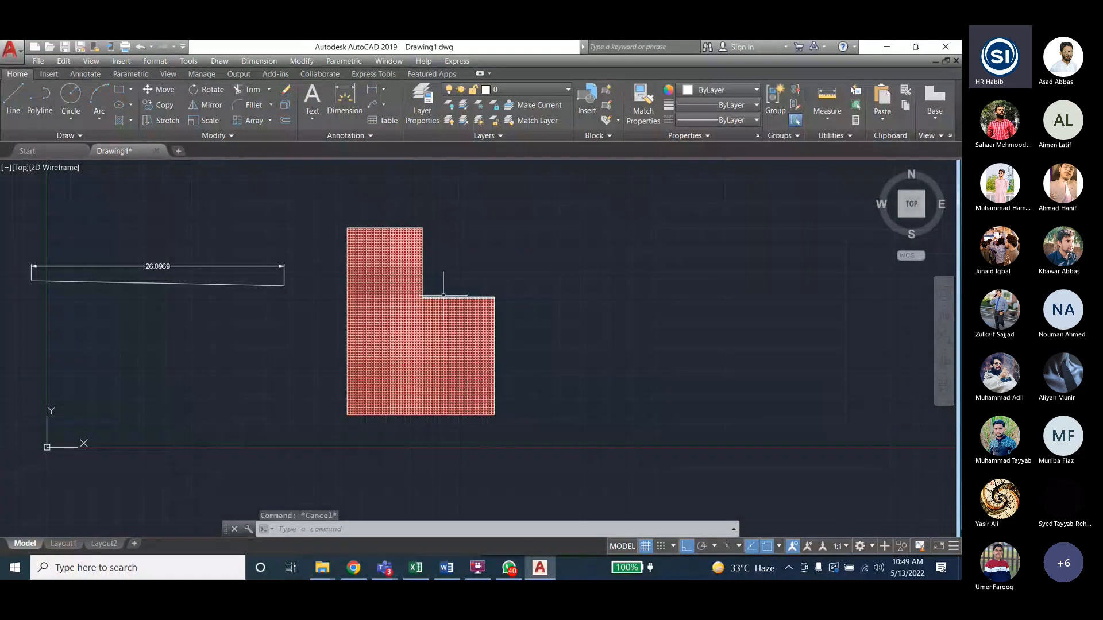
key(Escape)
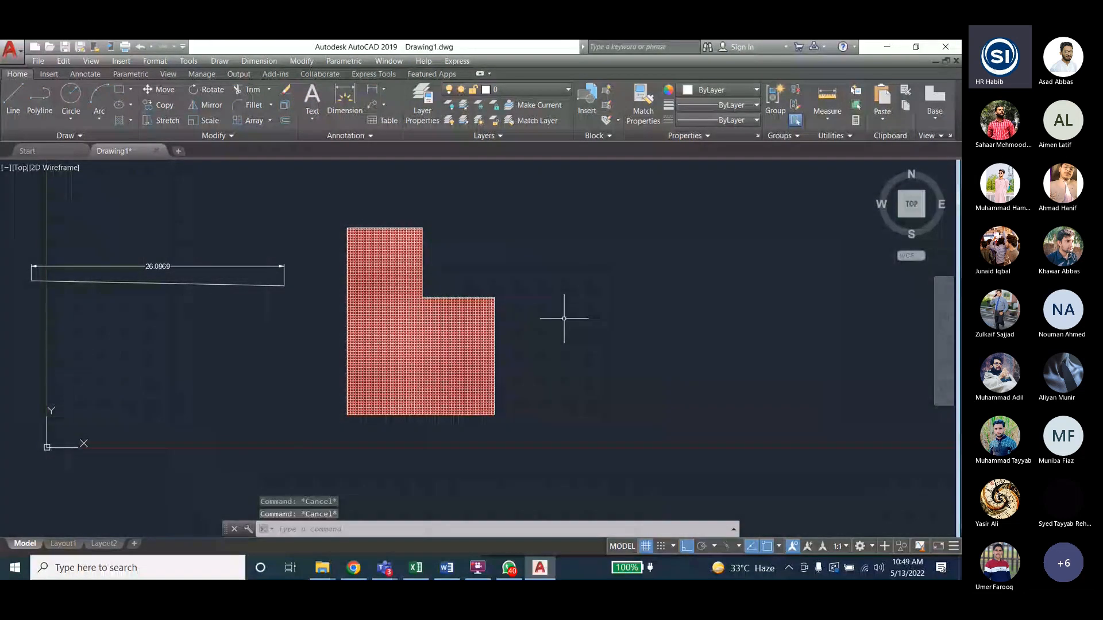
click(13, 109)
click(604, 423)
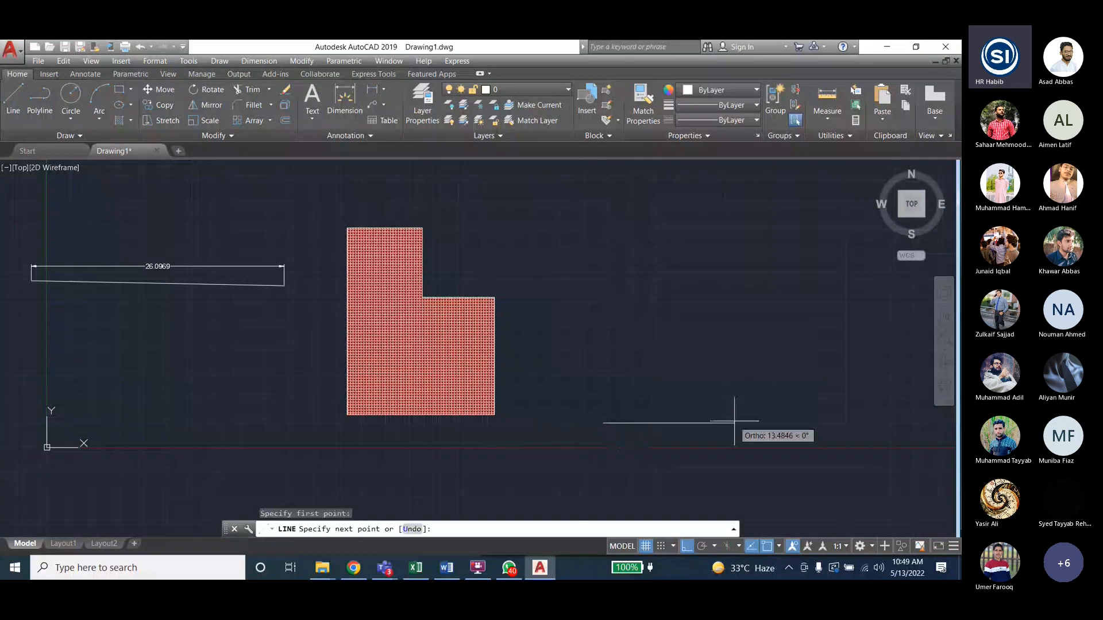
click(748, 424)
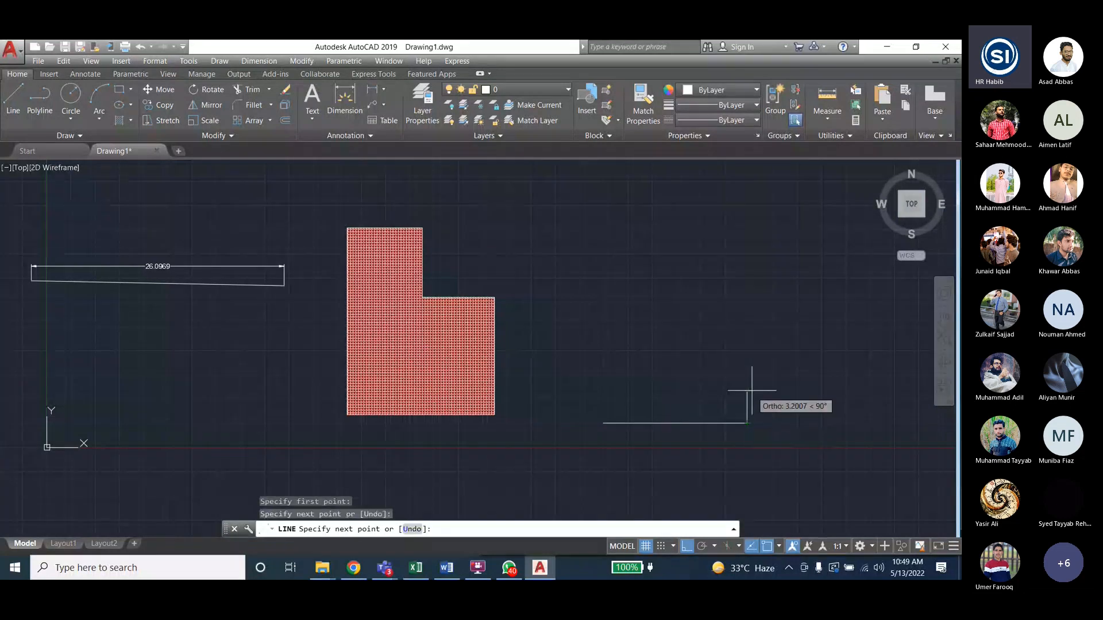
click(746, 276)
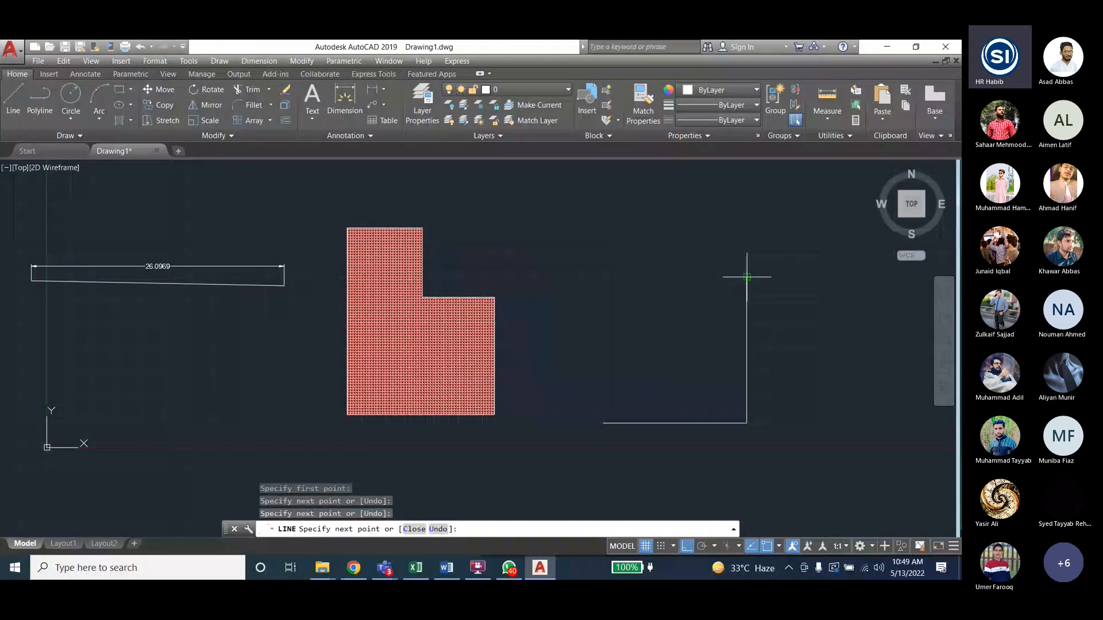
key(F8)
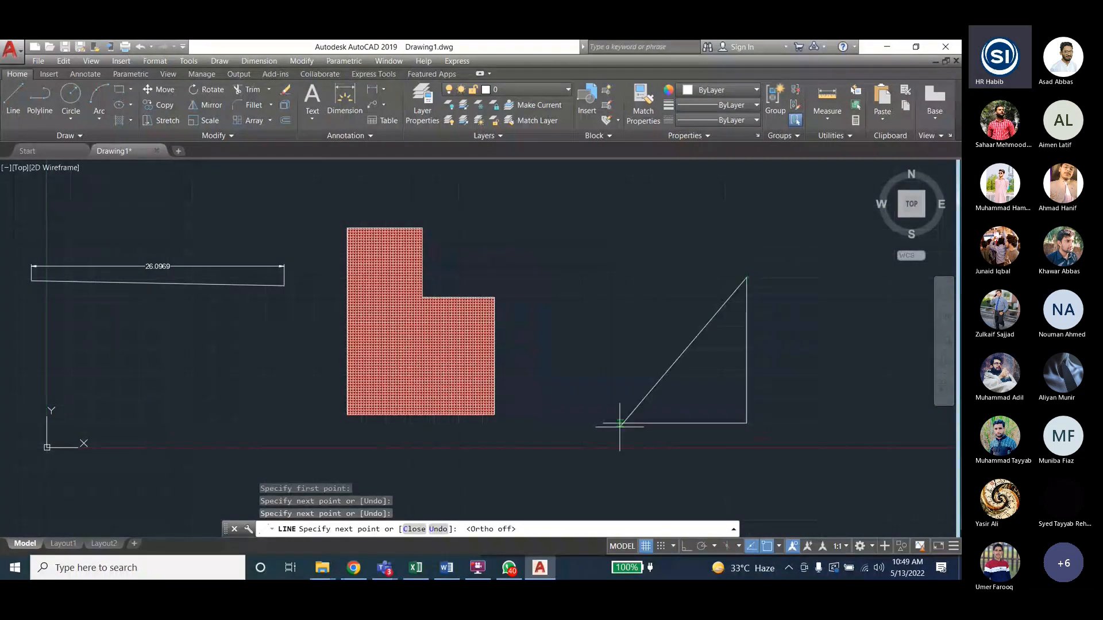
click(603, 424)
key(Escape)
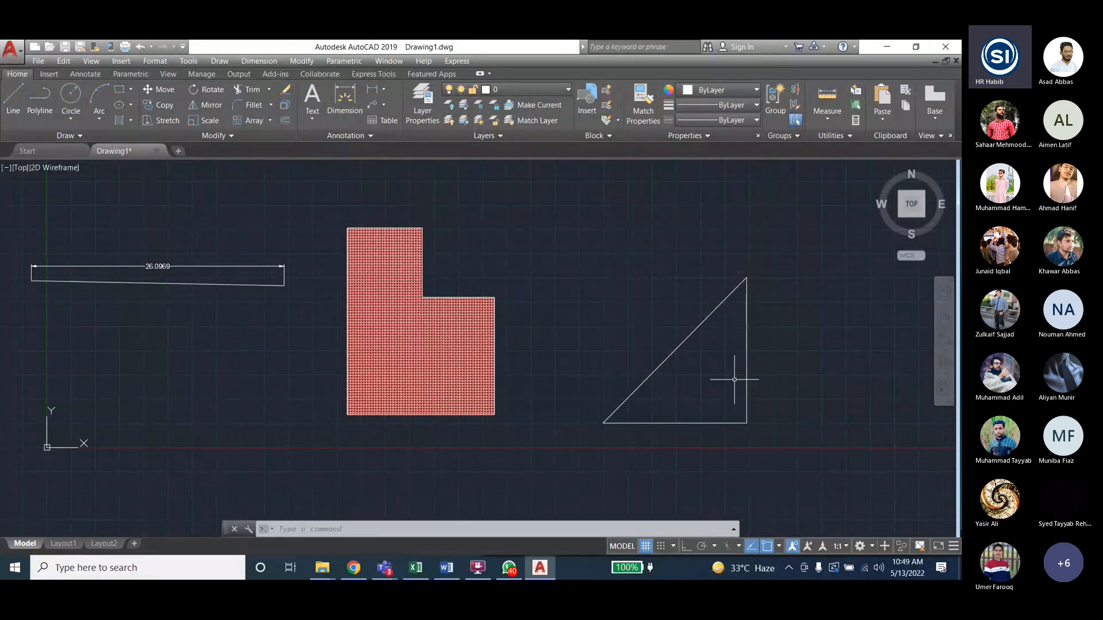
- Add a 15.0741 linear dimension to the right of the triangle's vertical side
click(259, 61)
click(270, 92)
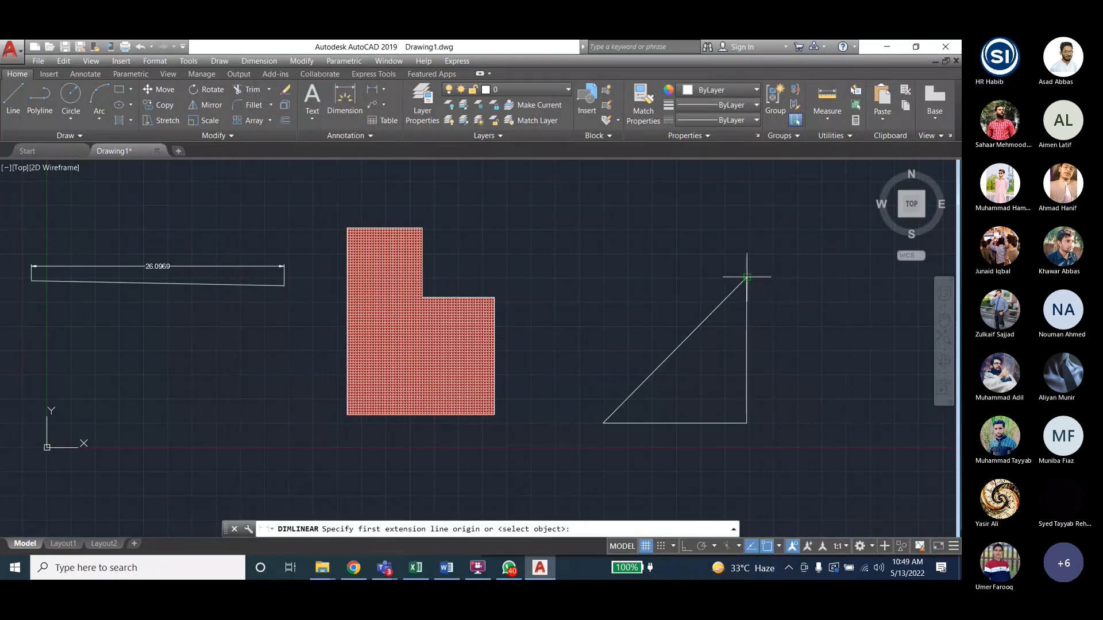
click(747, 277)
click(747, 424)
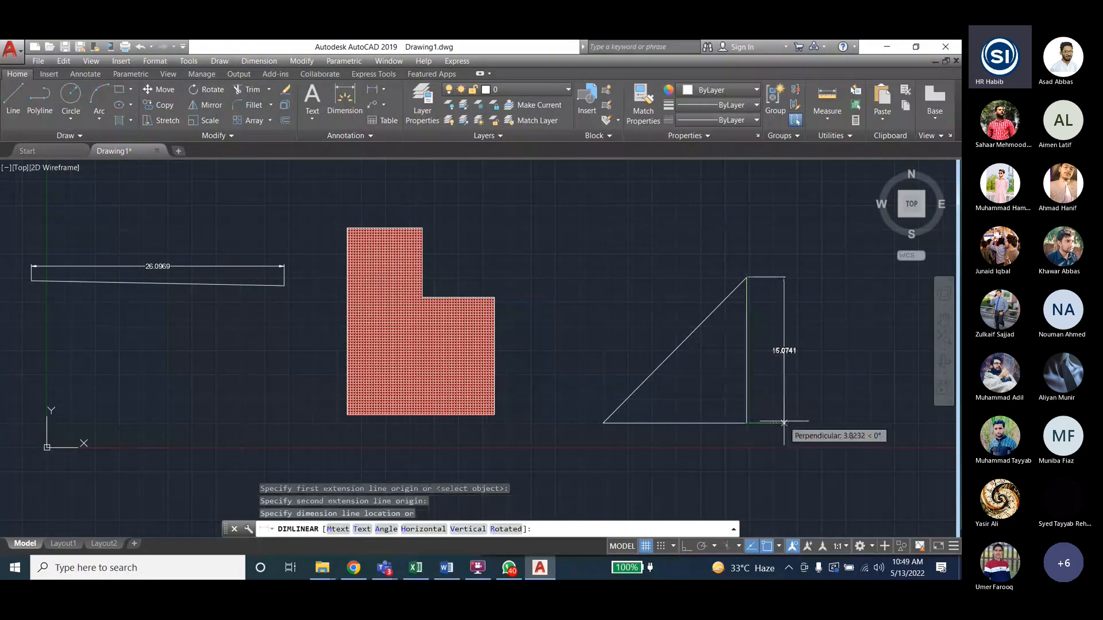
click(781, 423)
click(259, 61)
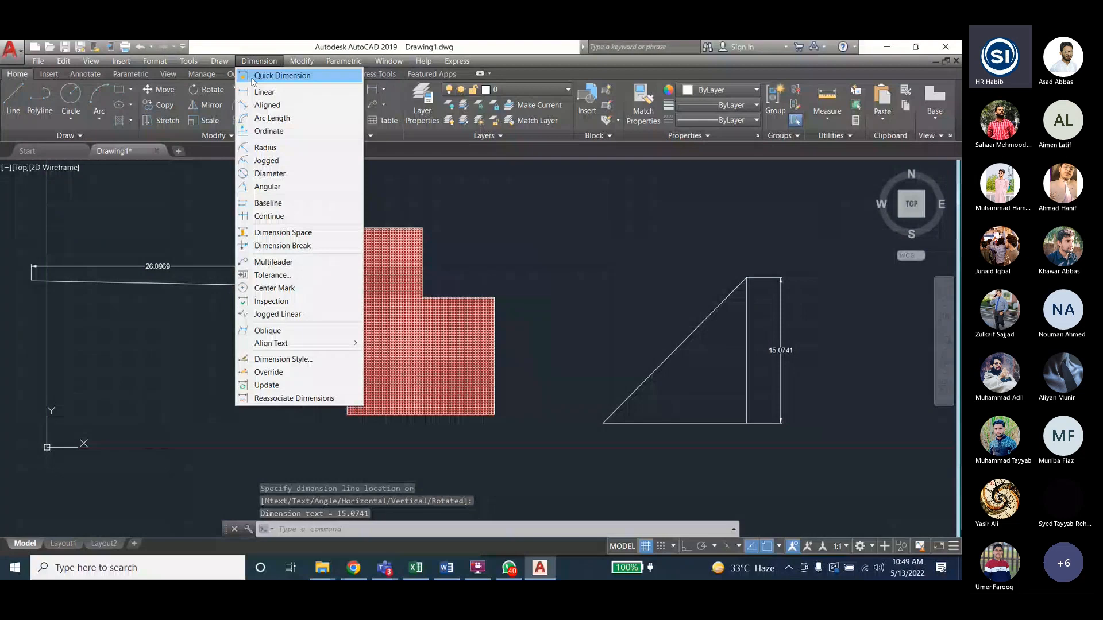
- Quick-dimension the triangle's base, placing 14.8278 below the bottom edge
click(254, 60)
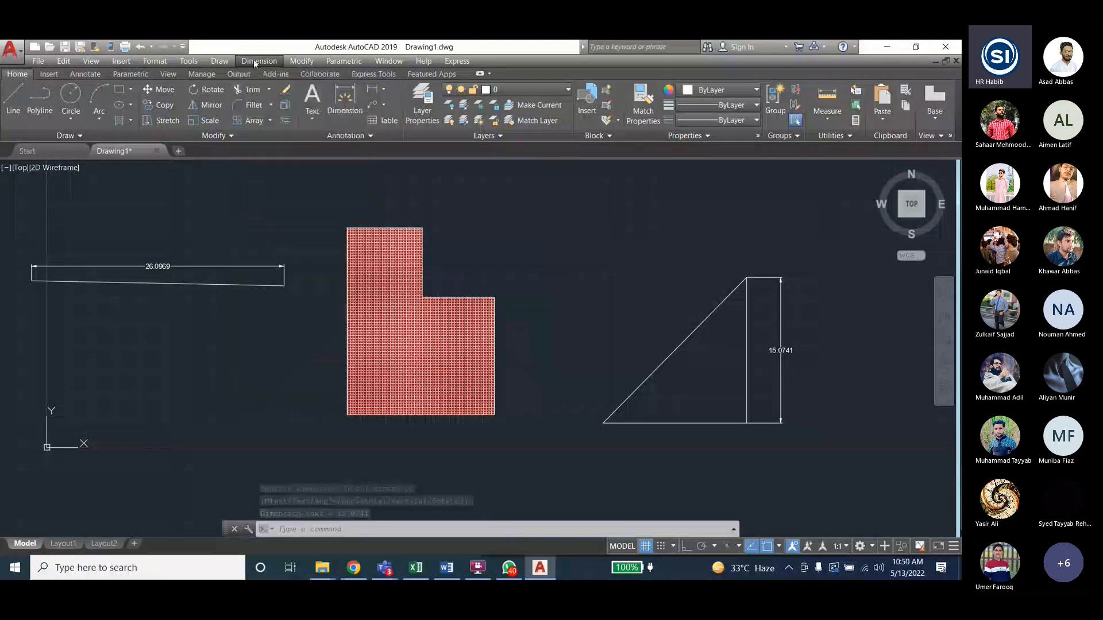
click(259, 61)
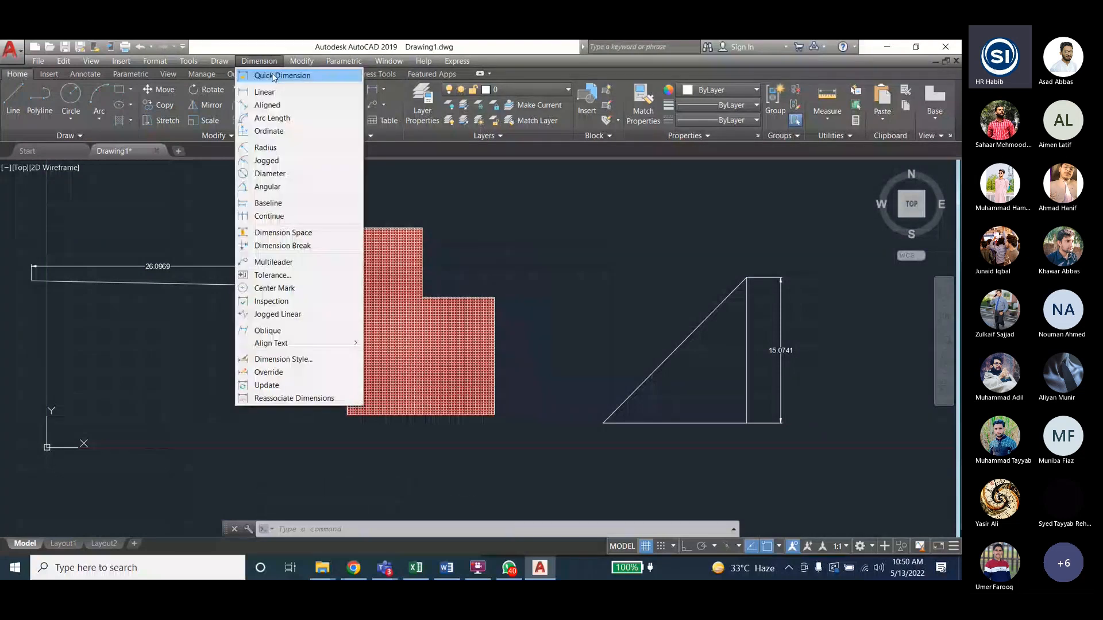
click(273, 75)
click(713, 423)
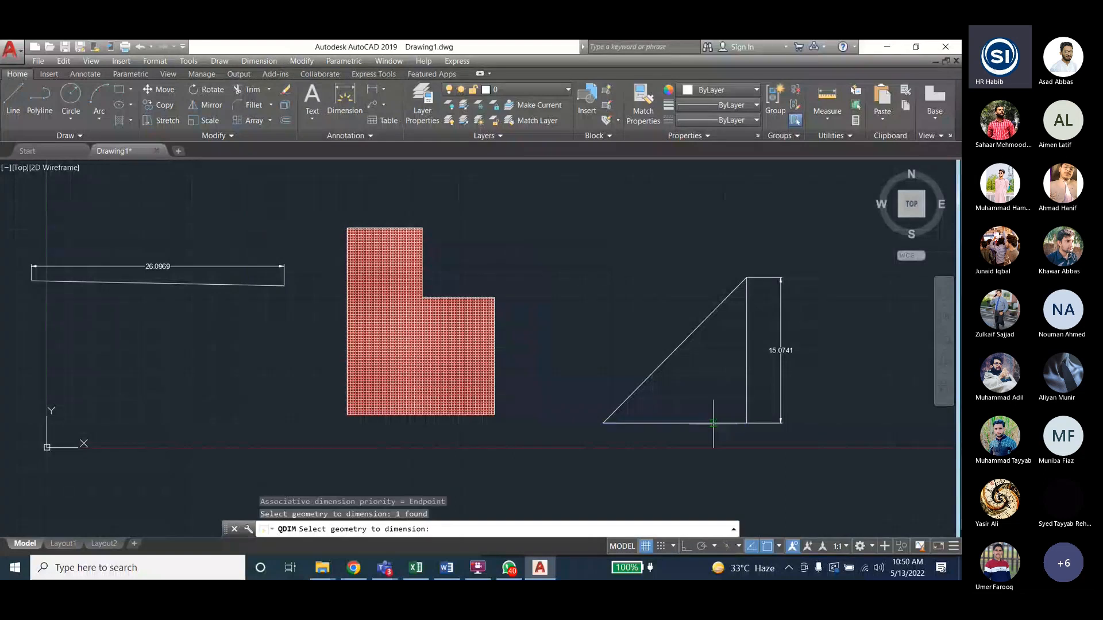
key(Return)
click(711, 442)
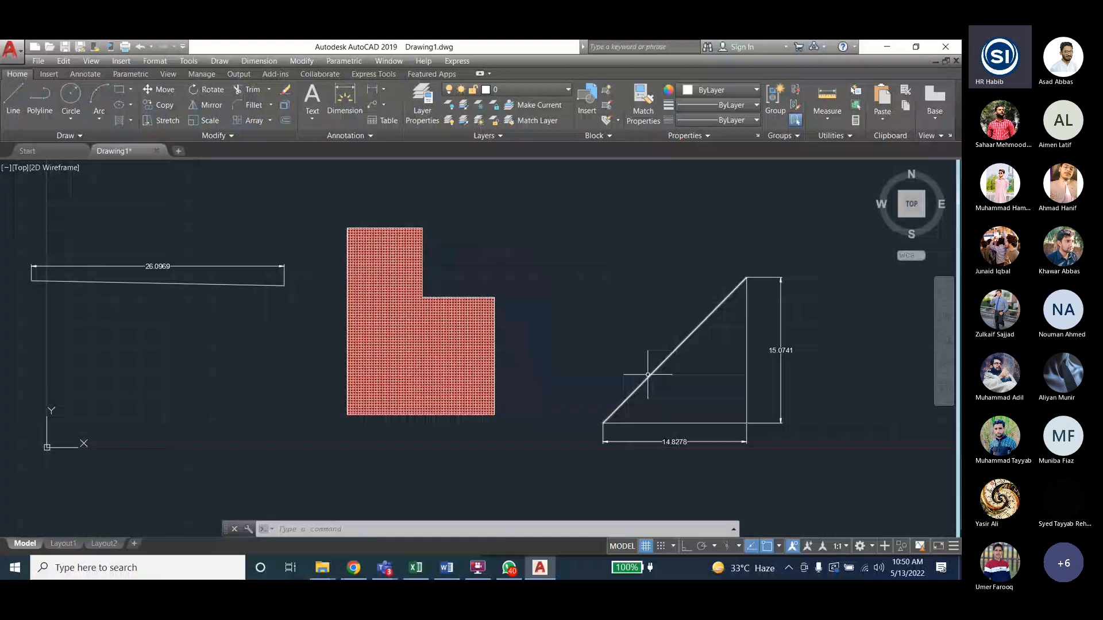
- Place another 14.8278 width dimension above the triangle, then clear the selection
click(648, 375)
click(651, 214)
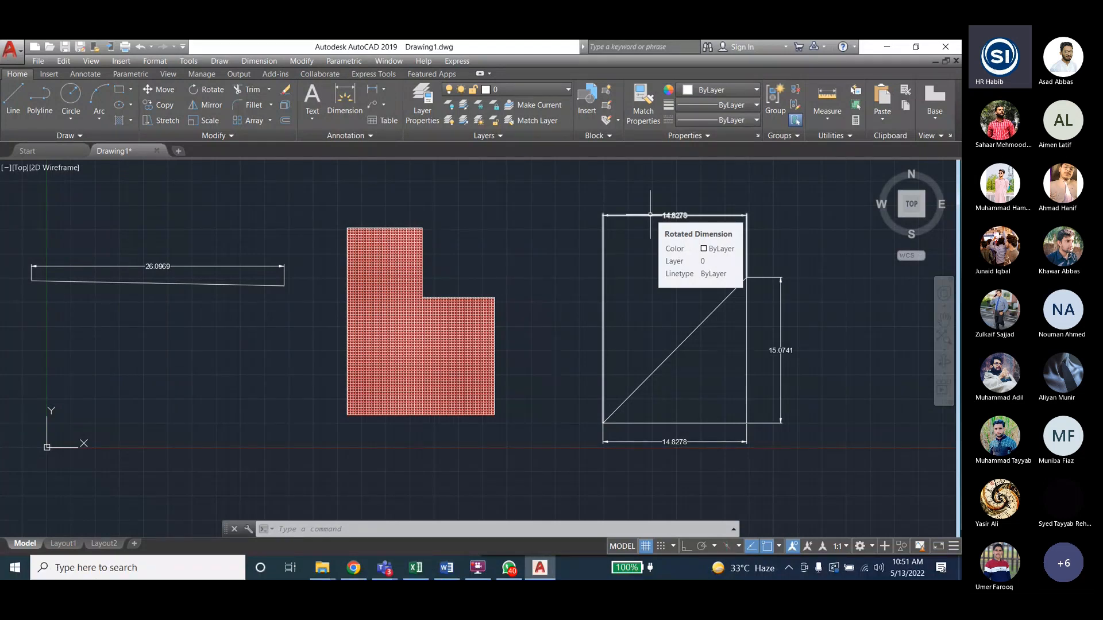
key(Escape)
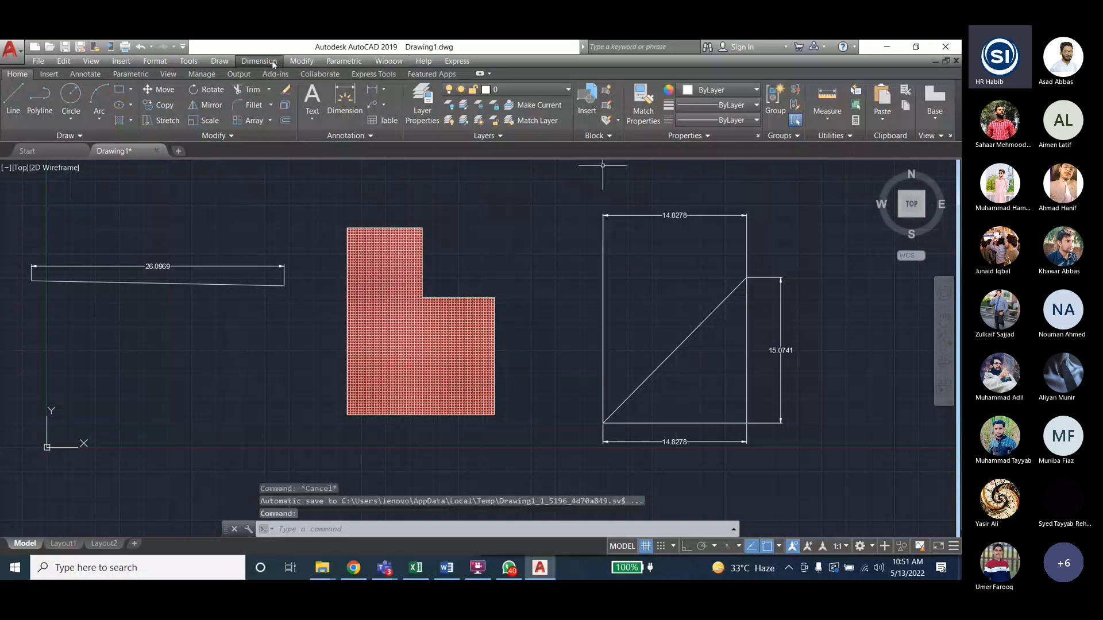
- Add a 21.1446 aligned dimension along the triangle's hypotenuse
click(259, 61)
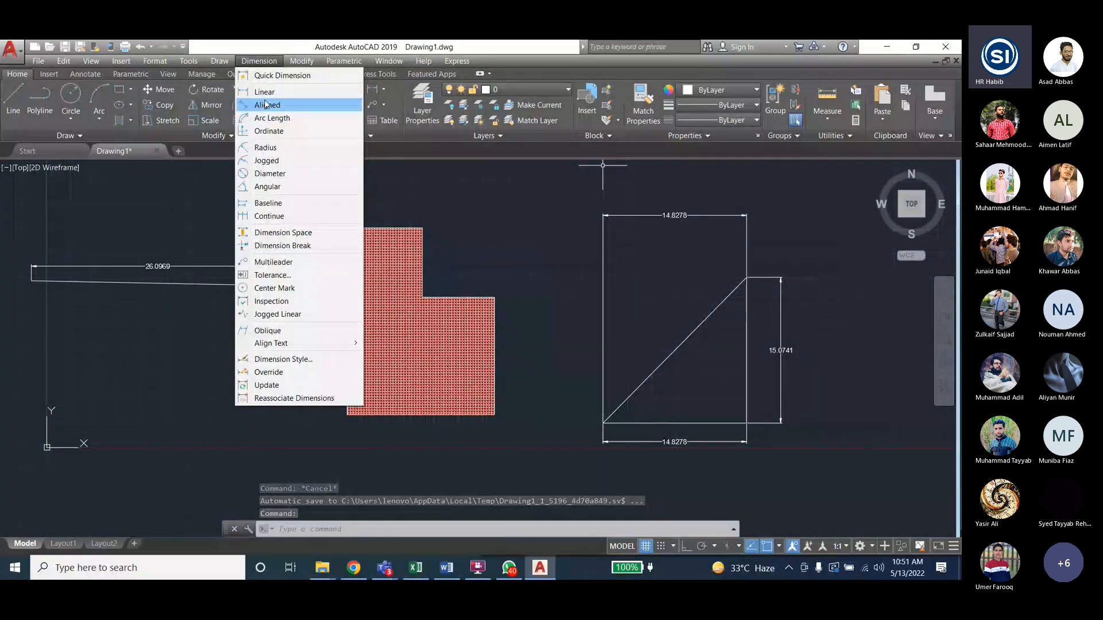
click(266, 104)
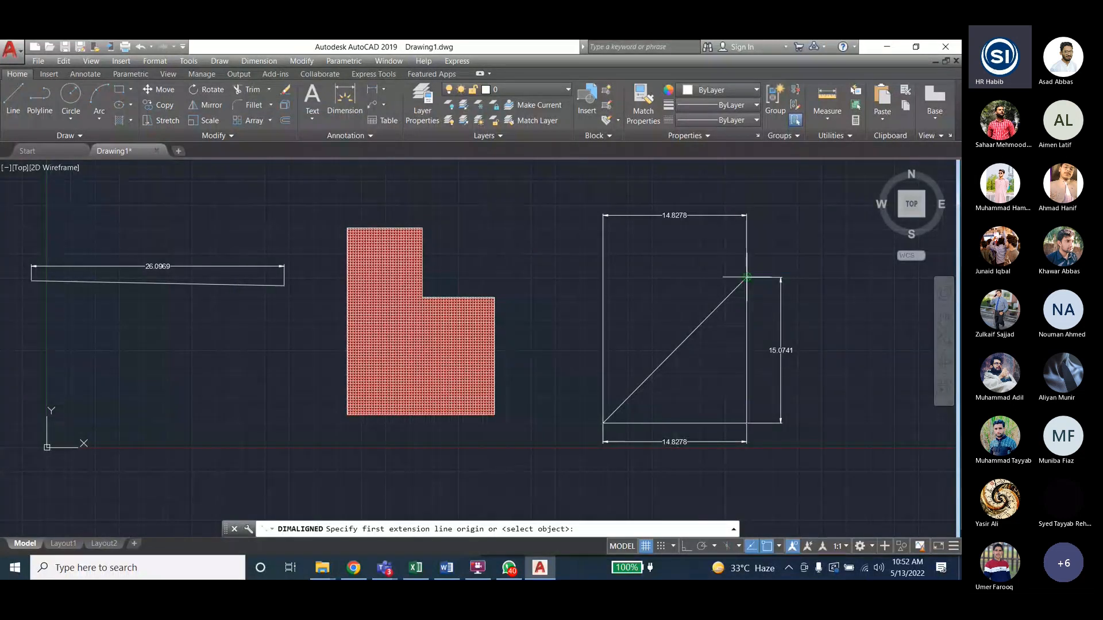
click(746, 277)
click(602, 424)
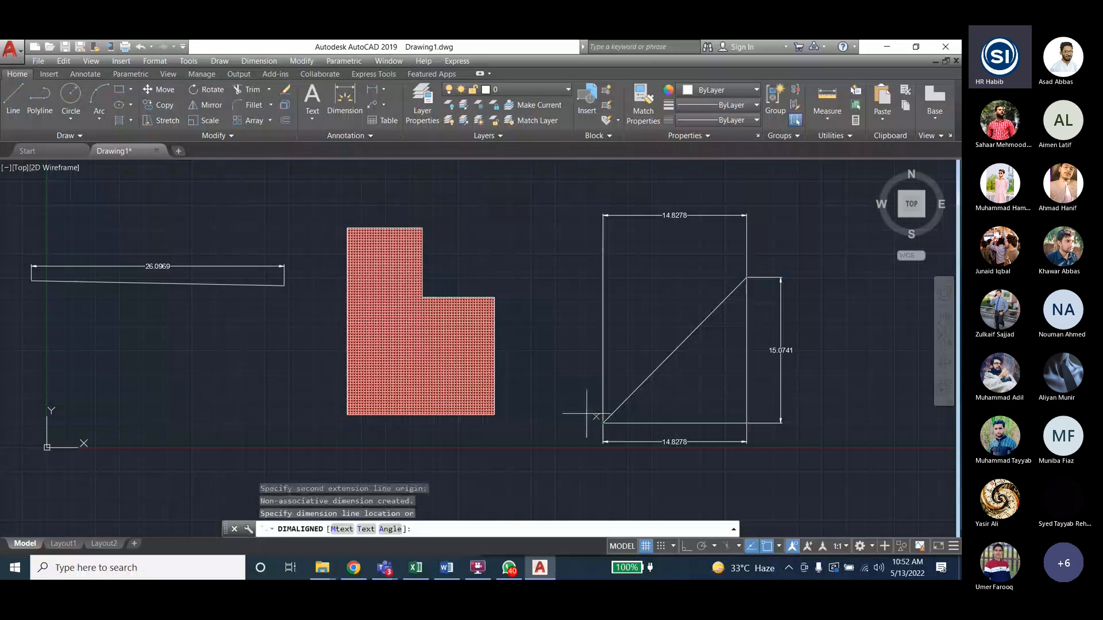
click(578, 411)
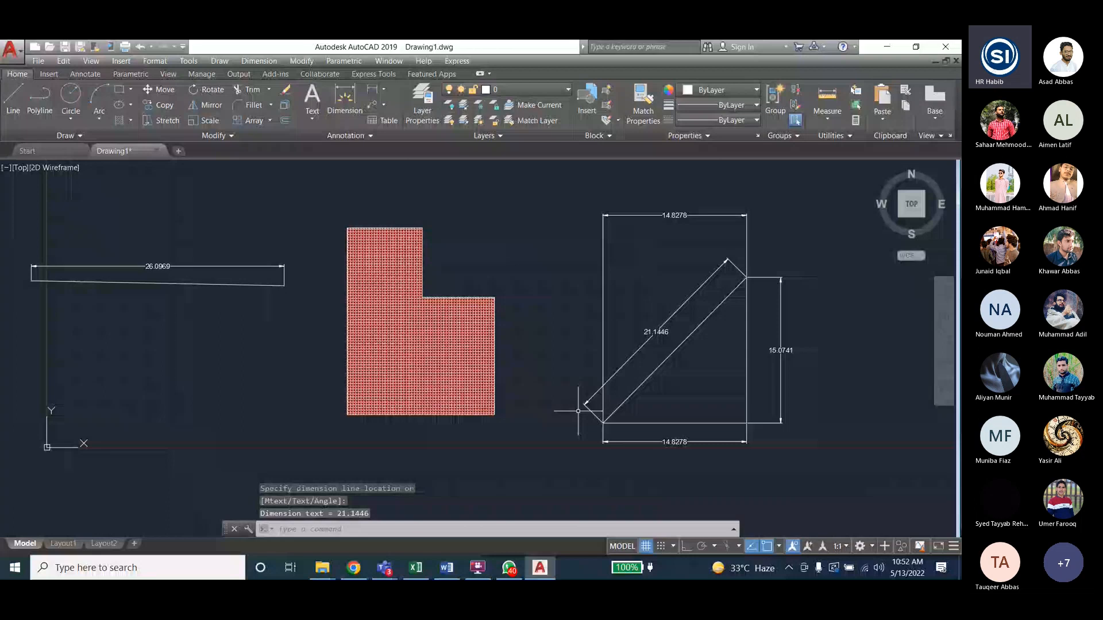
click(258, 61)
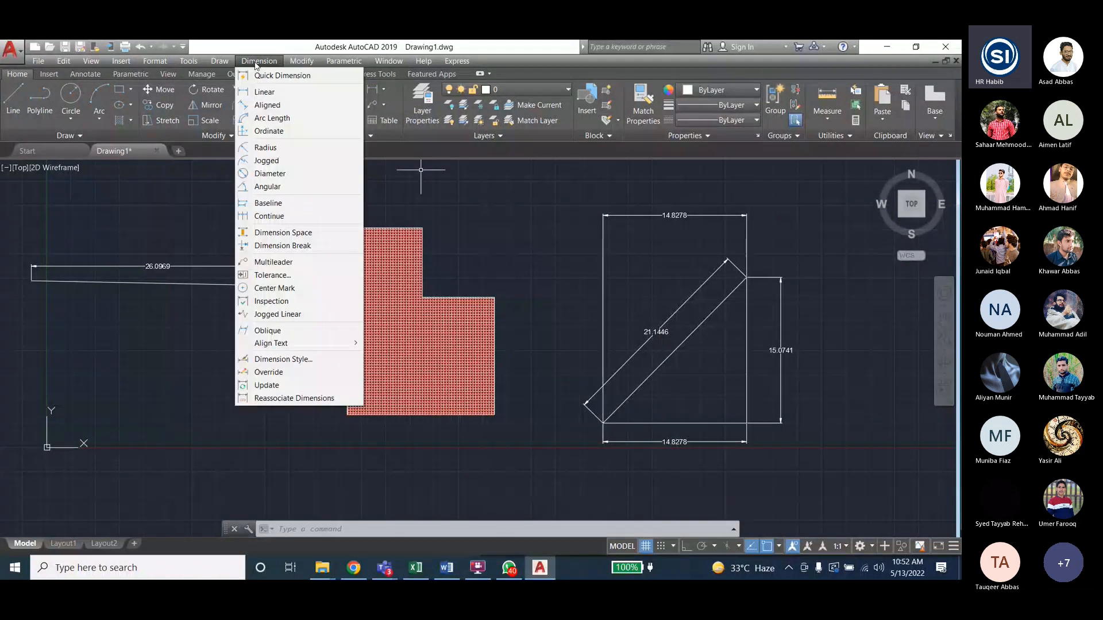
- Close the dimension list and display the Draw menu's Arc options
click(175, 363)
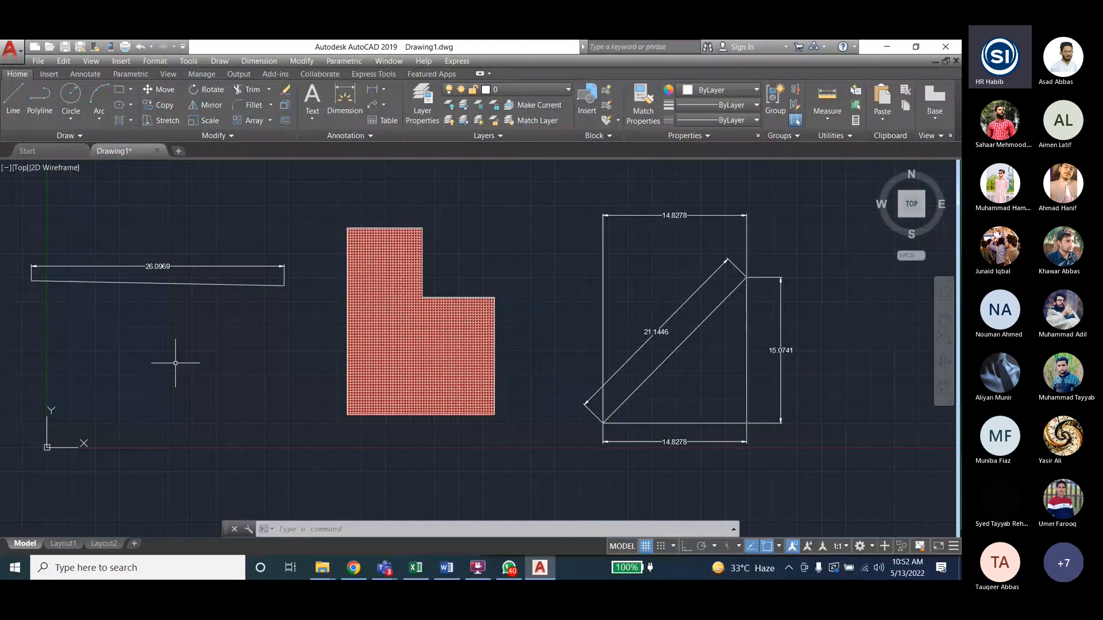
click(258, 61)
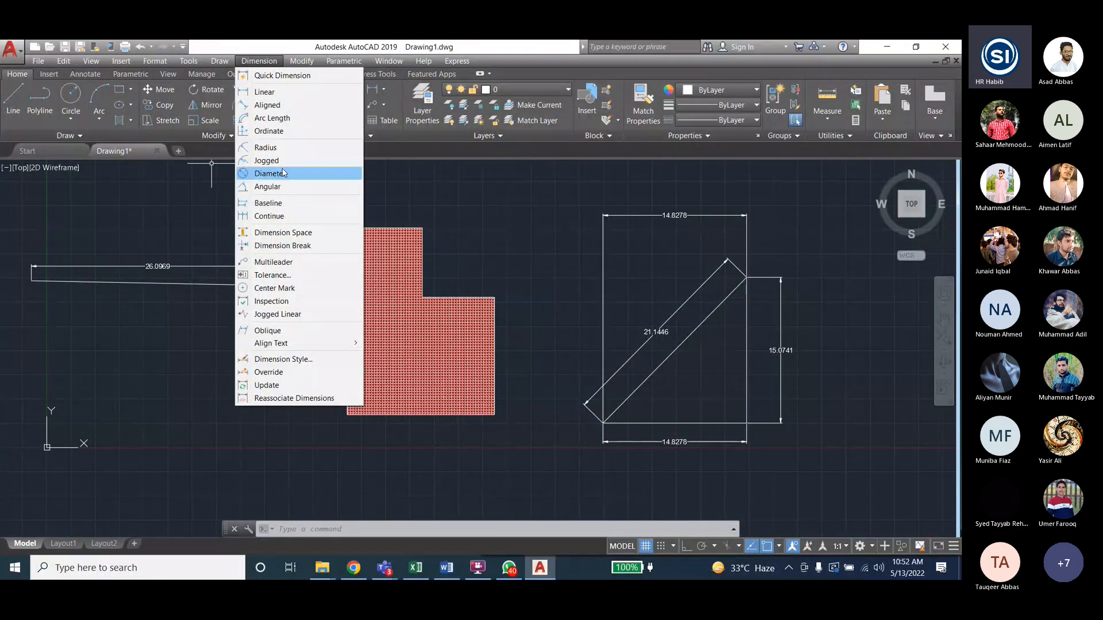
mouse_move(225, 64)
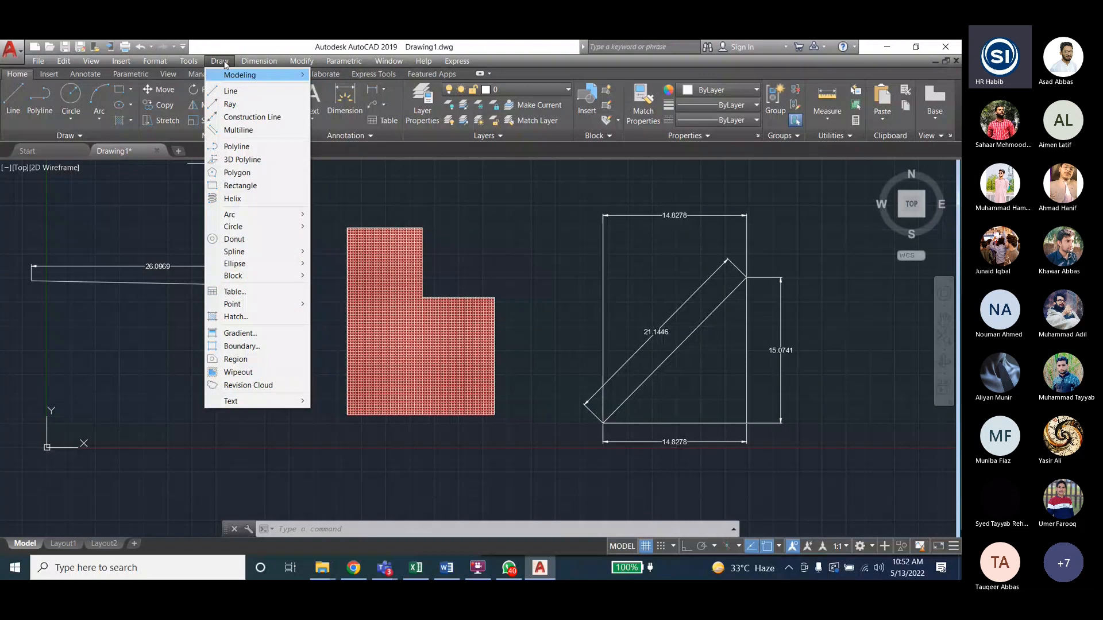
mouse_move(242, 215)
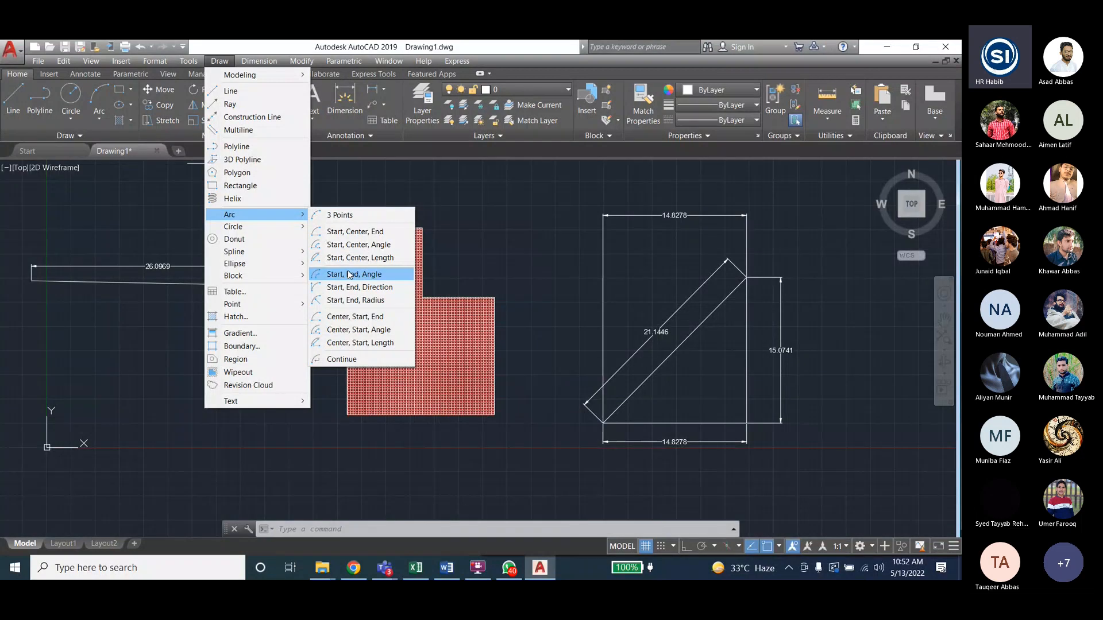
- Draw a Start-Center-End arc in the empty area left of the L-shape
click(355, 236)
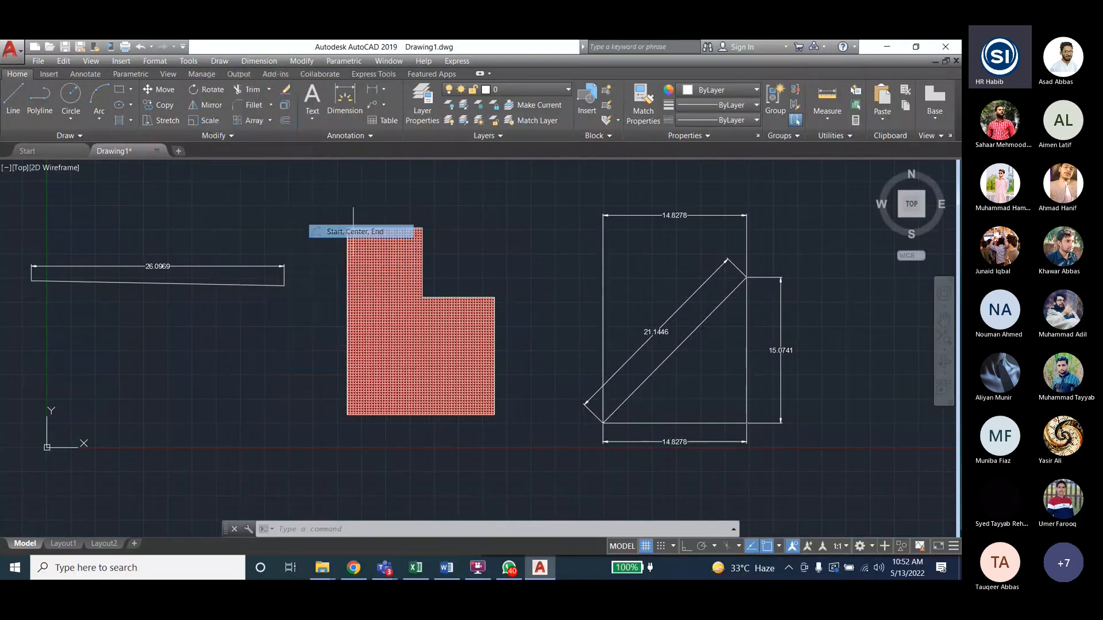
click(128, 401)
click(185, 401)
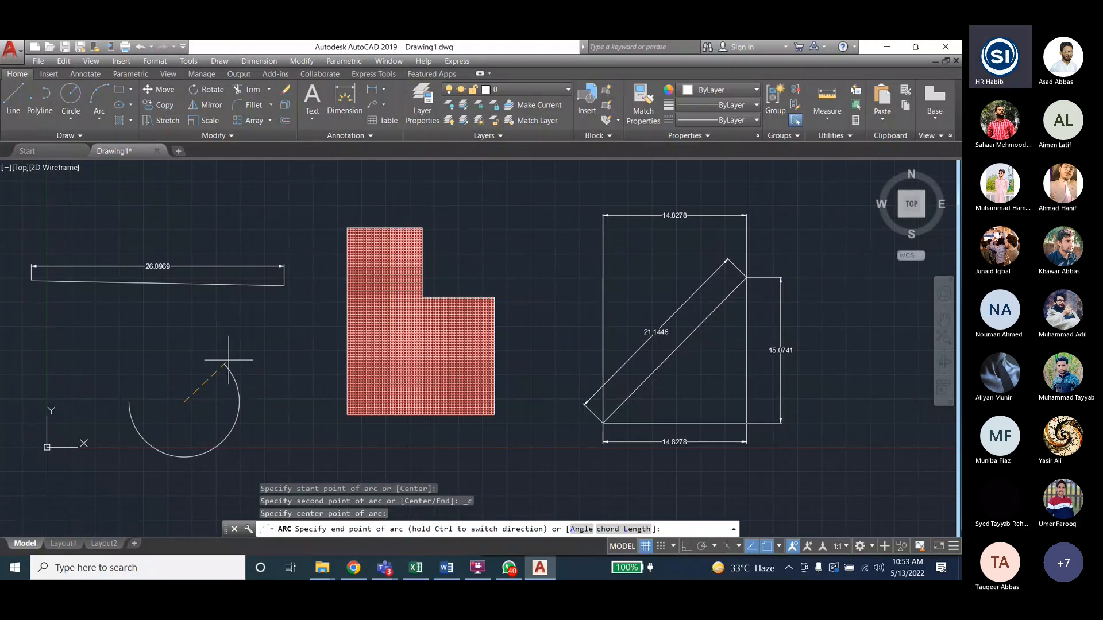
click(195, 377)
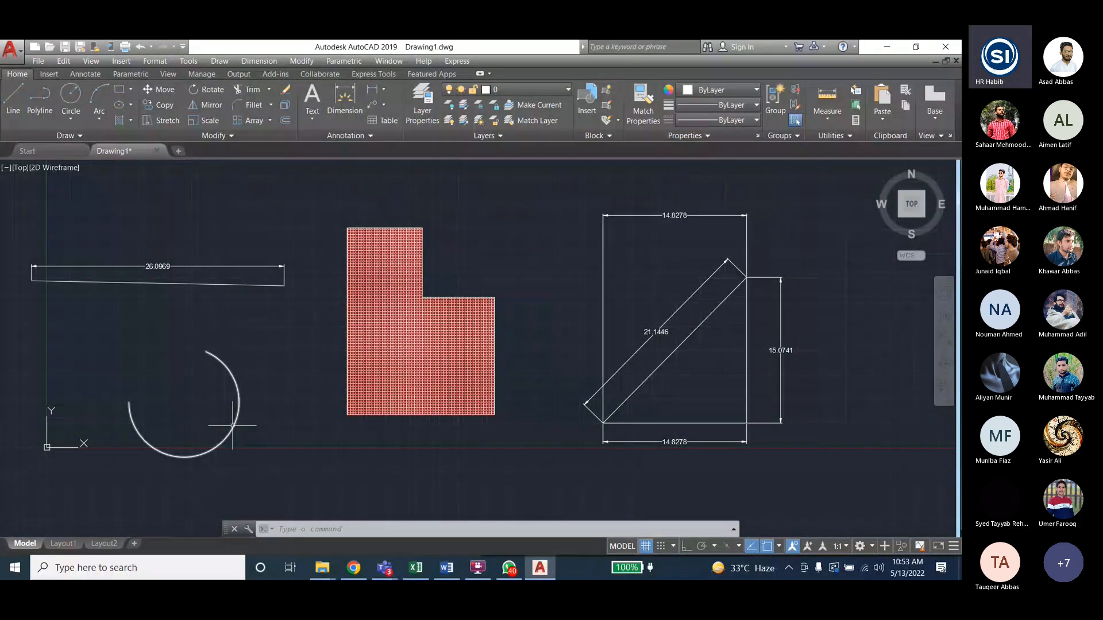
- Add 24.4650 arc-length dimensions to the arc, one outside and one inside
click(259, 61)
click(264, 111)
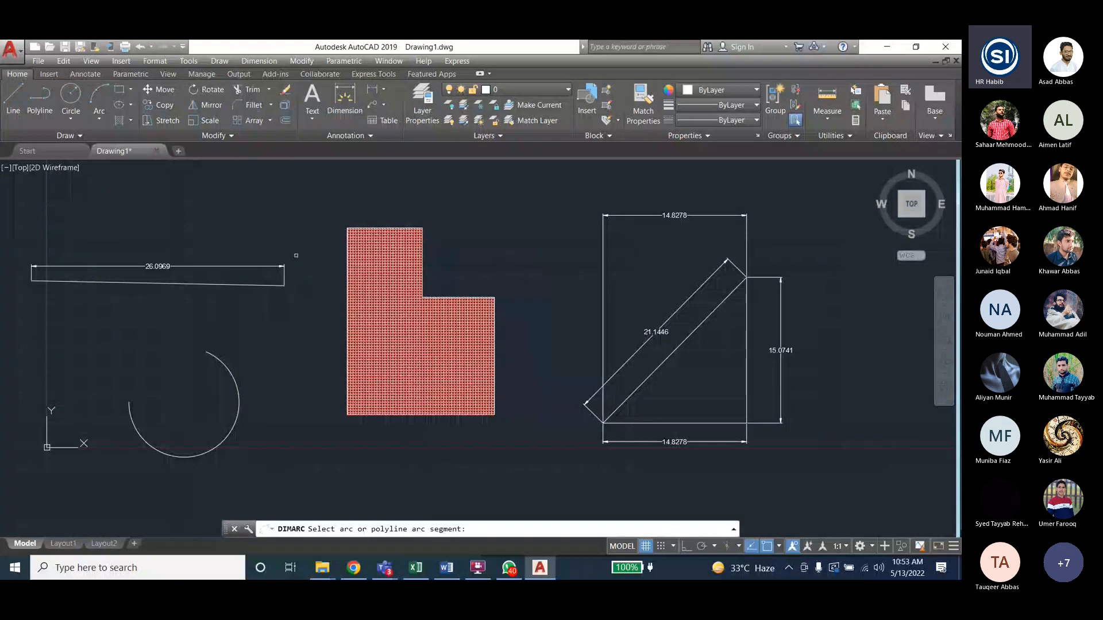
click(233, 376)
click(261, 404)
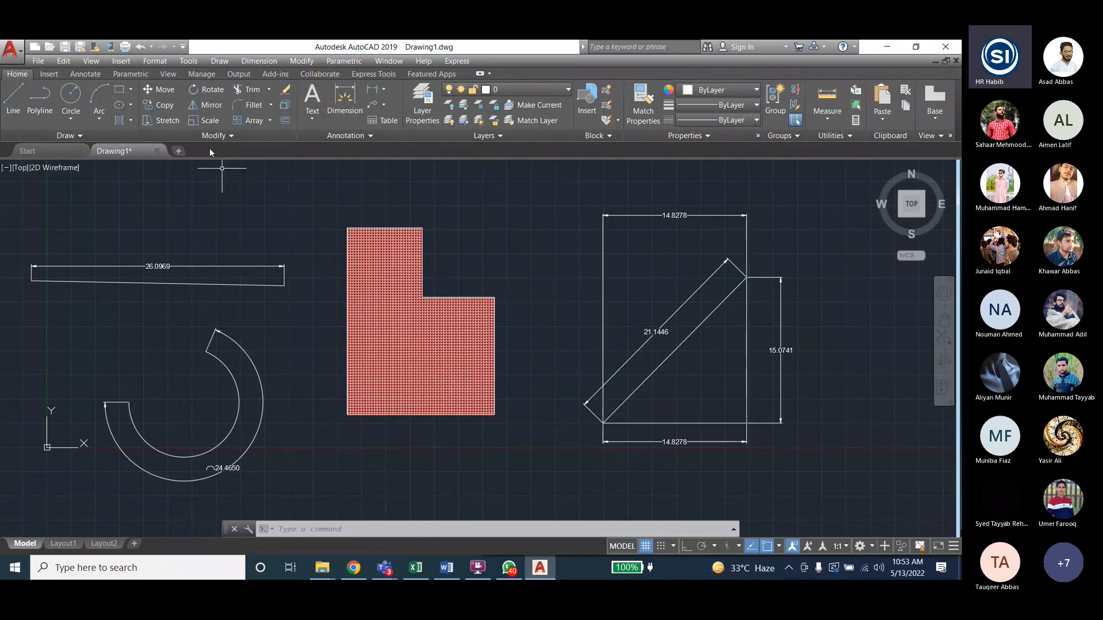
click(270, 62)
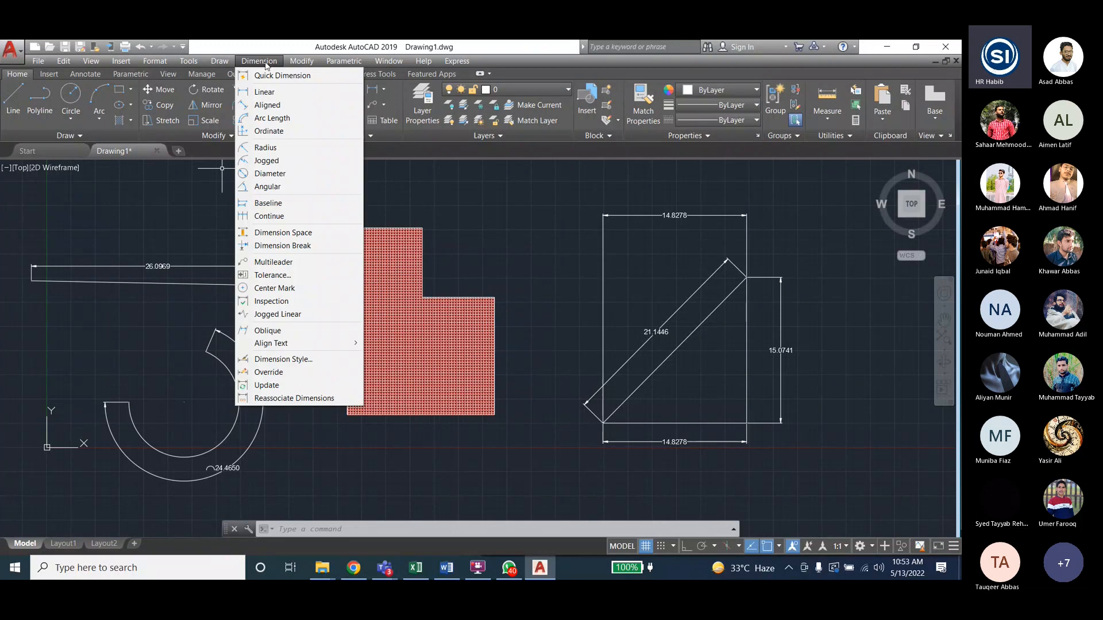
click(270, 119)
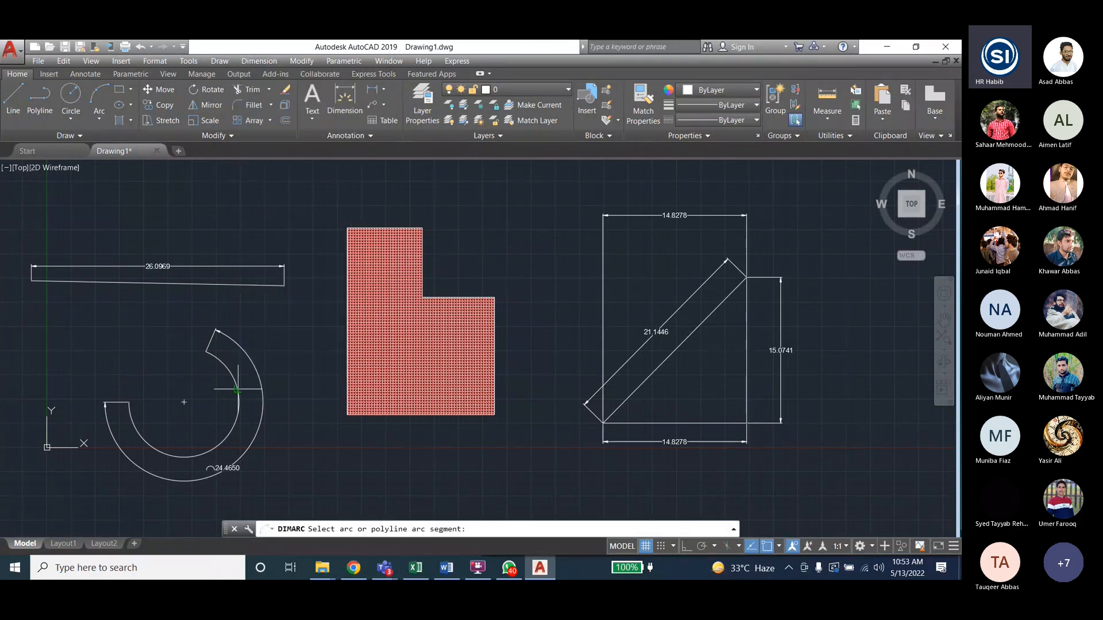
click(237, 391)
click(219, 392)
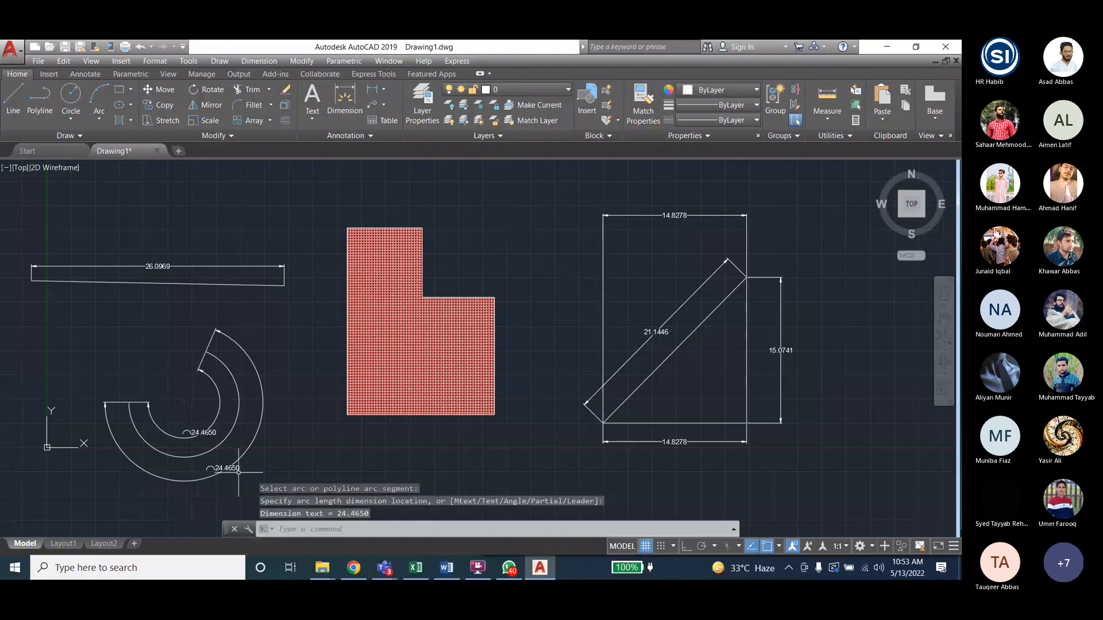
scroll(188, 454, up, 4)
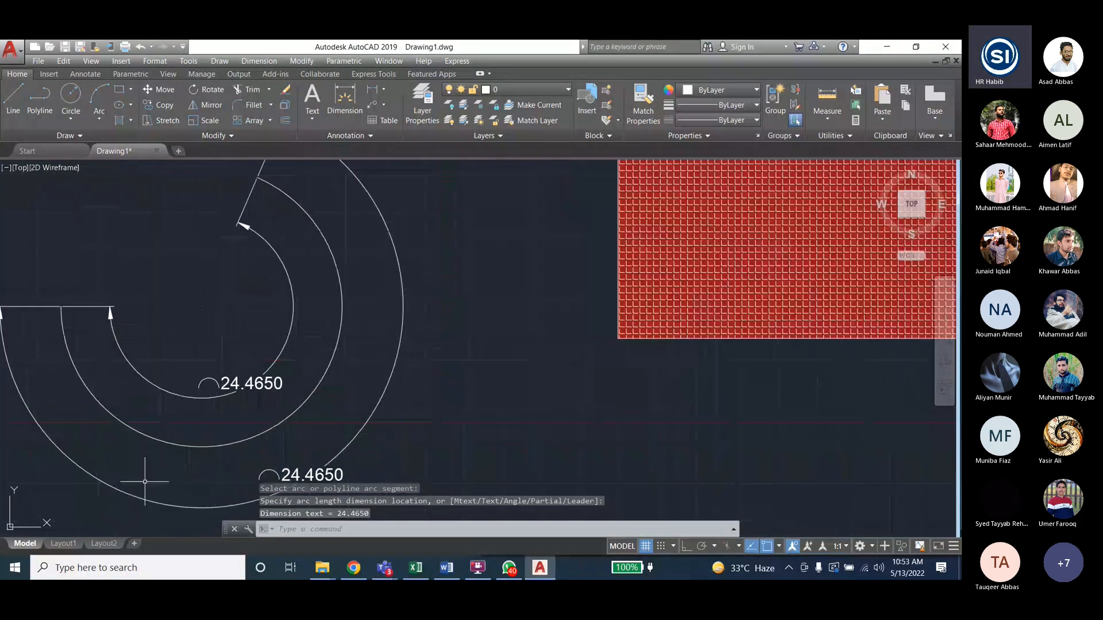
scroll(162, 468, down, 2)
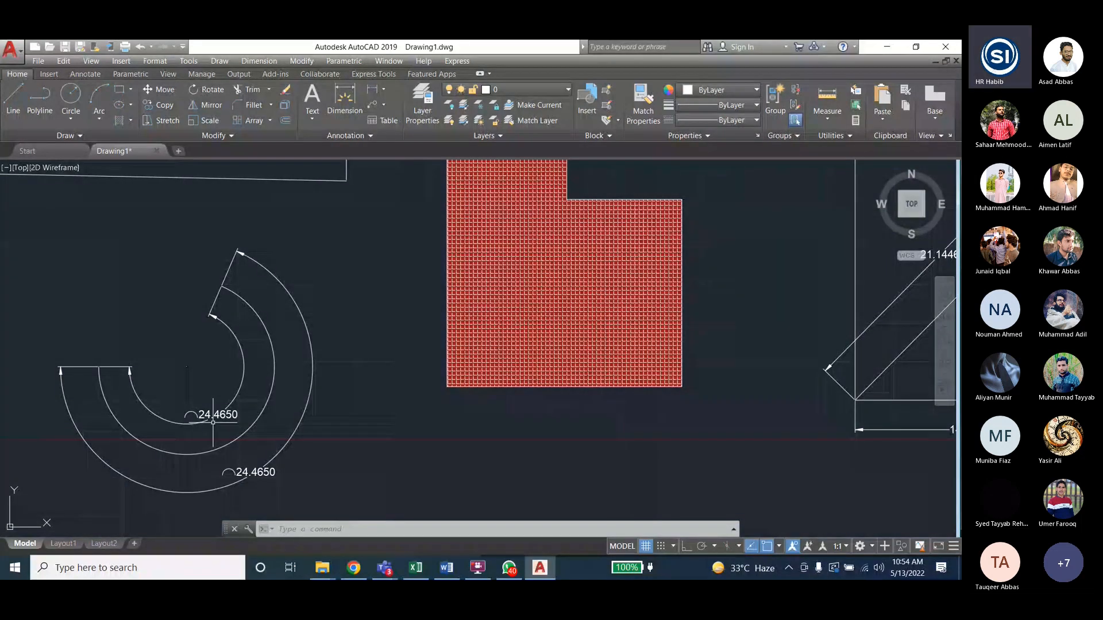
scroll(137, 344, down, 5)
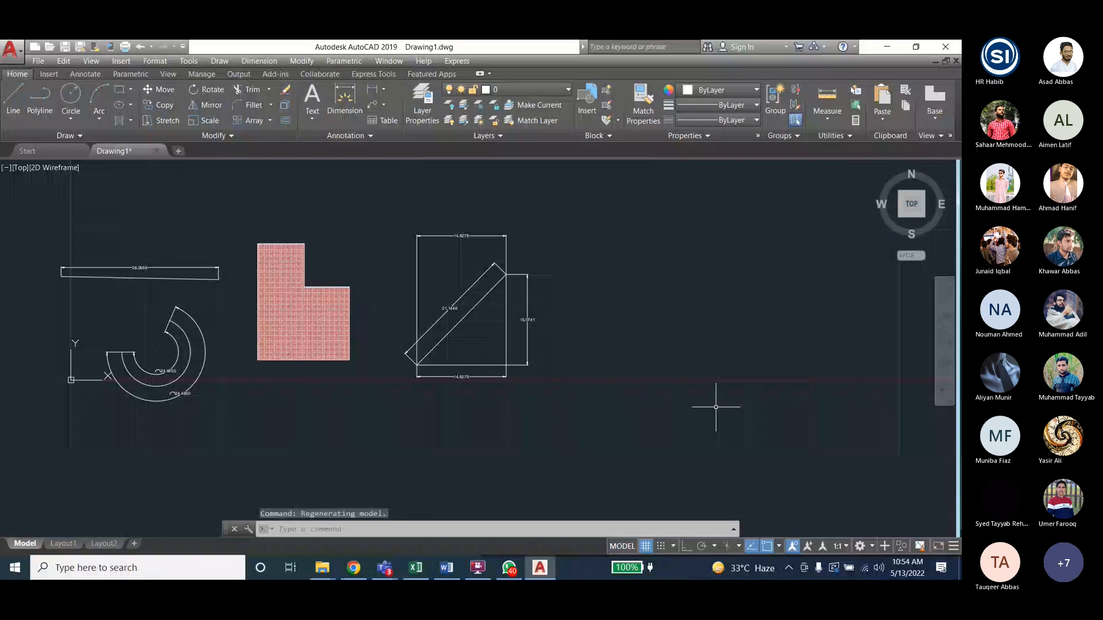
scroll(715, 406, up, 2)
scroll(436, 400, down, 2)
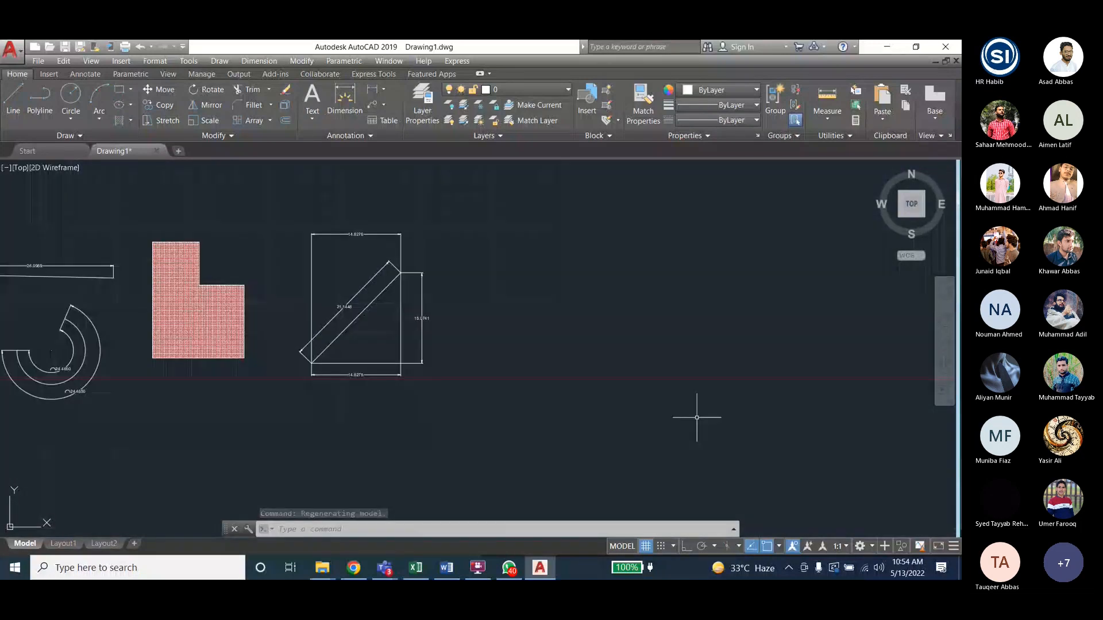
scroll(255, 293, up, 2)
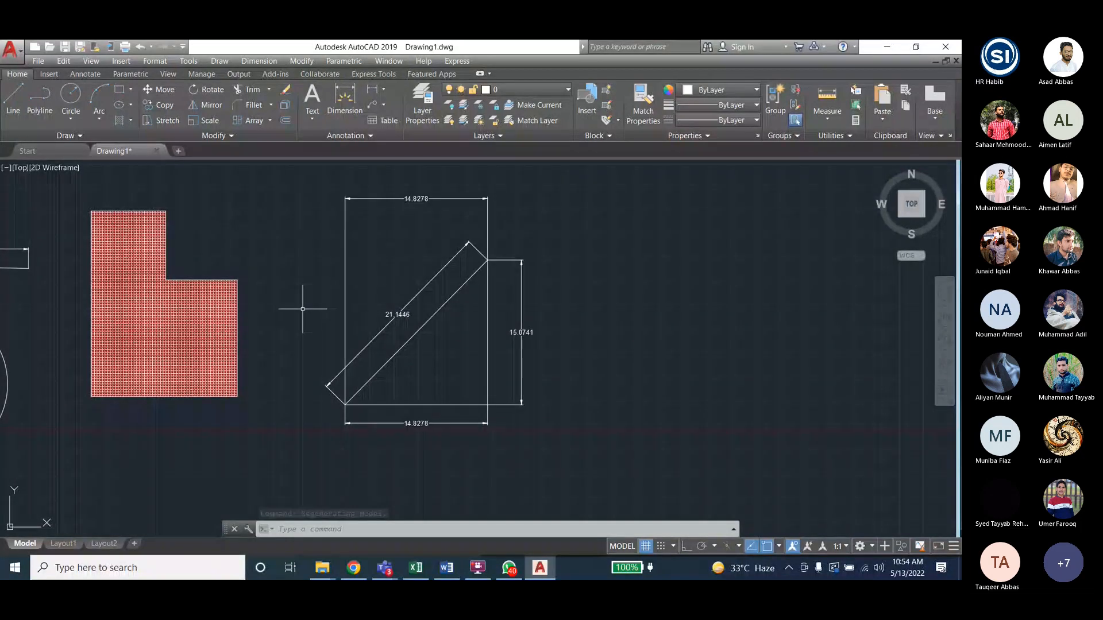
click(274, 60)
- Draw a rectangle right of the triangle and begin an ordinate dimension
key(Escape)
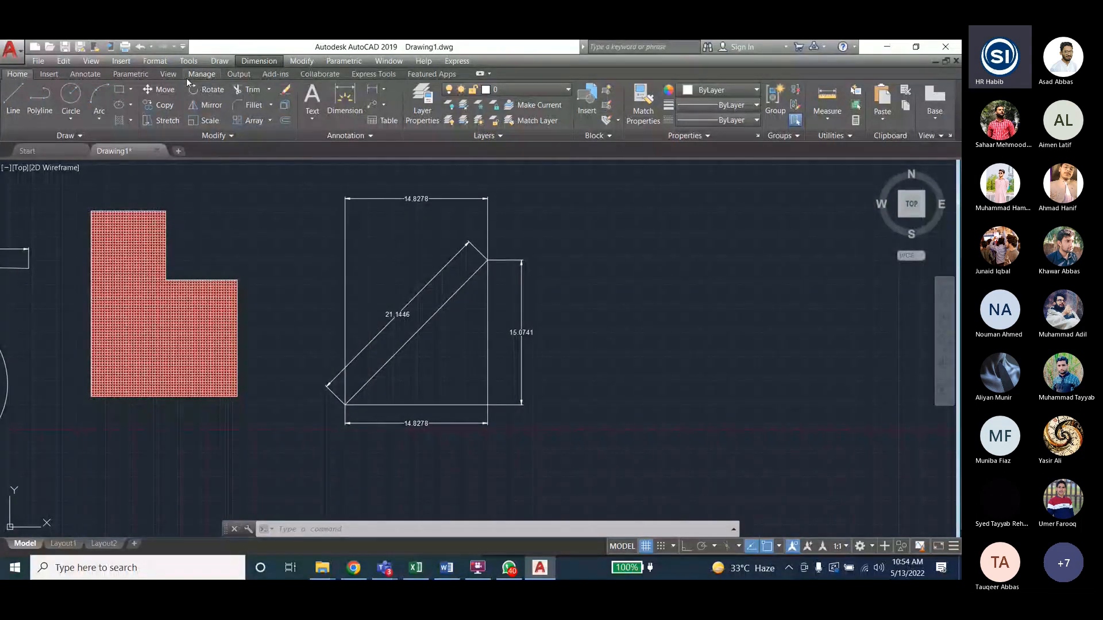
click(119, 90)
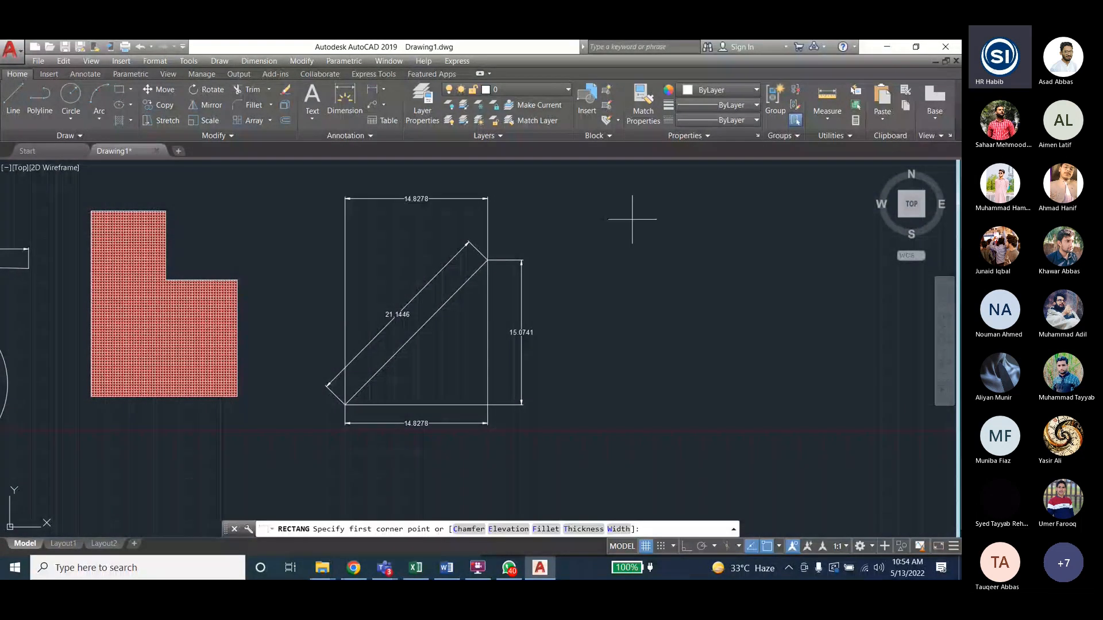
click(613, 260)
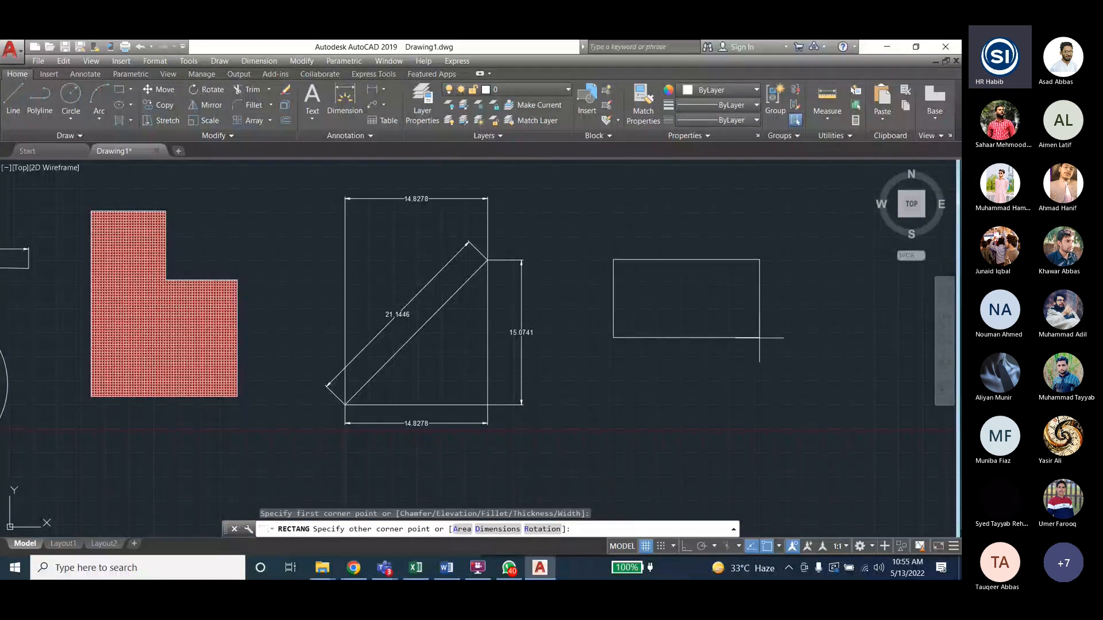
click(759, 338)
scroll(787, 242, up, 2)
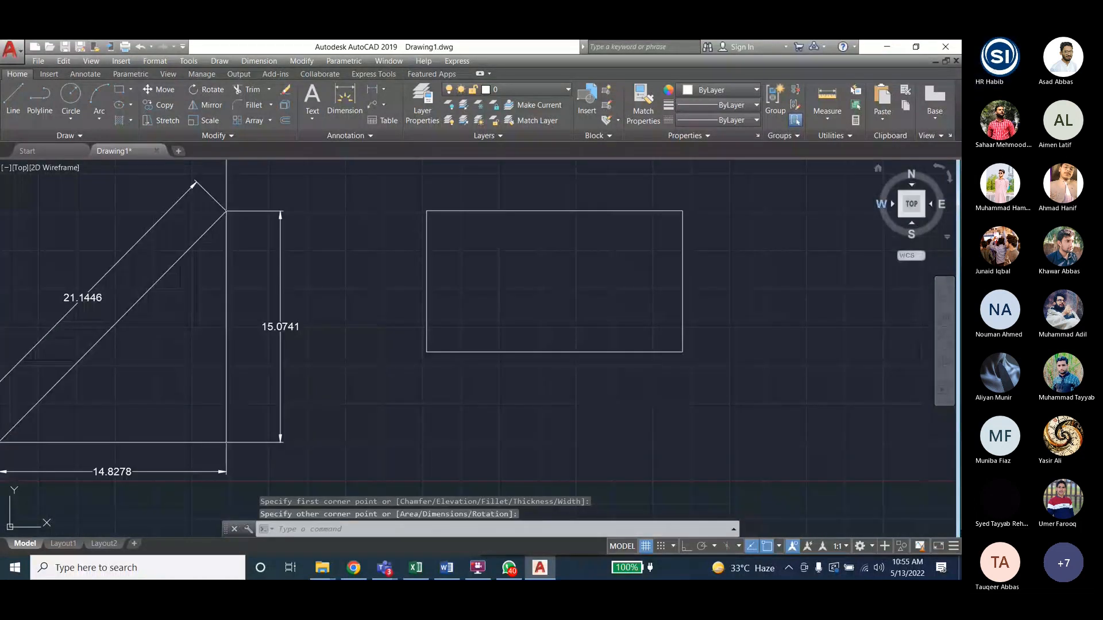
scroll(786, 234, up, 2)
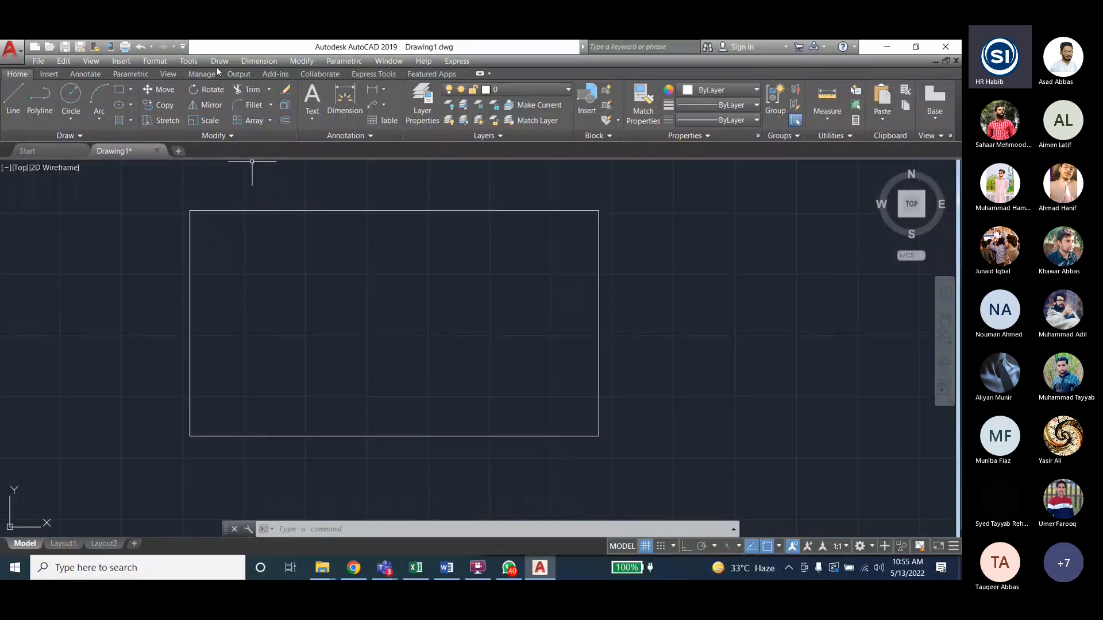
click(259, 61)
click(270, 132)
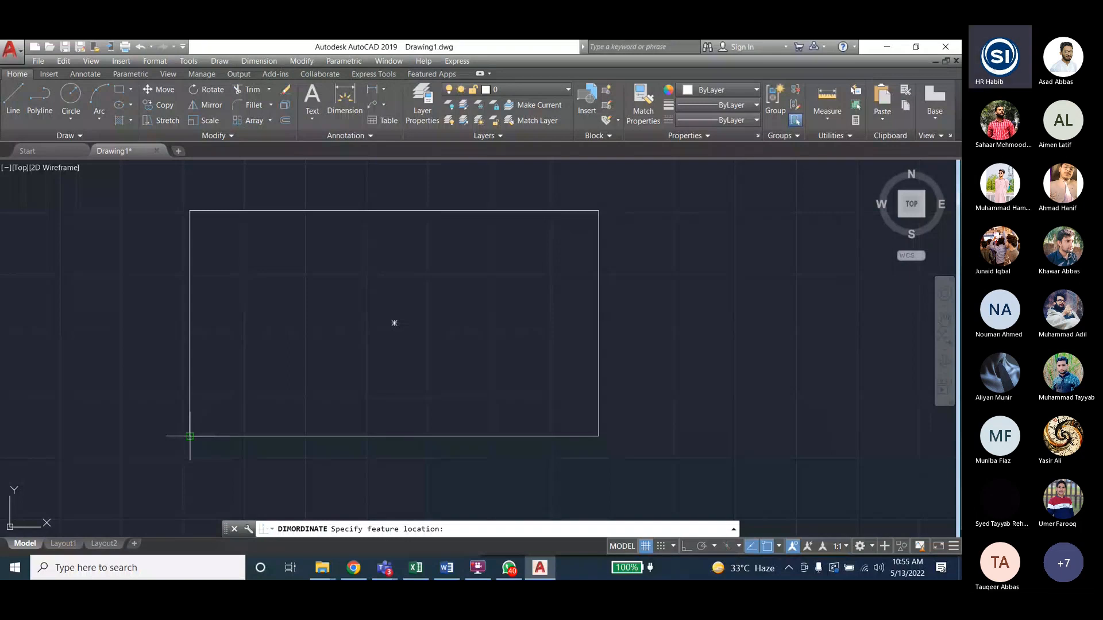
- Label the lower-left corner with ordinates 8.3986 (Y) and 85.2814 (X)
click(191, 437)
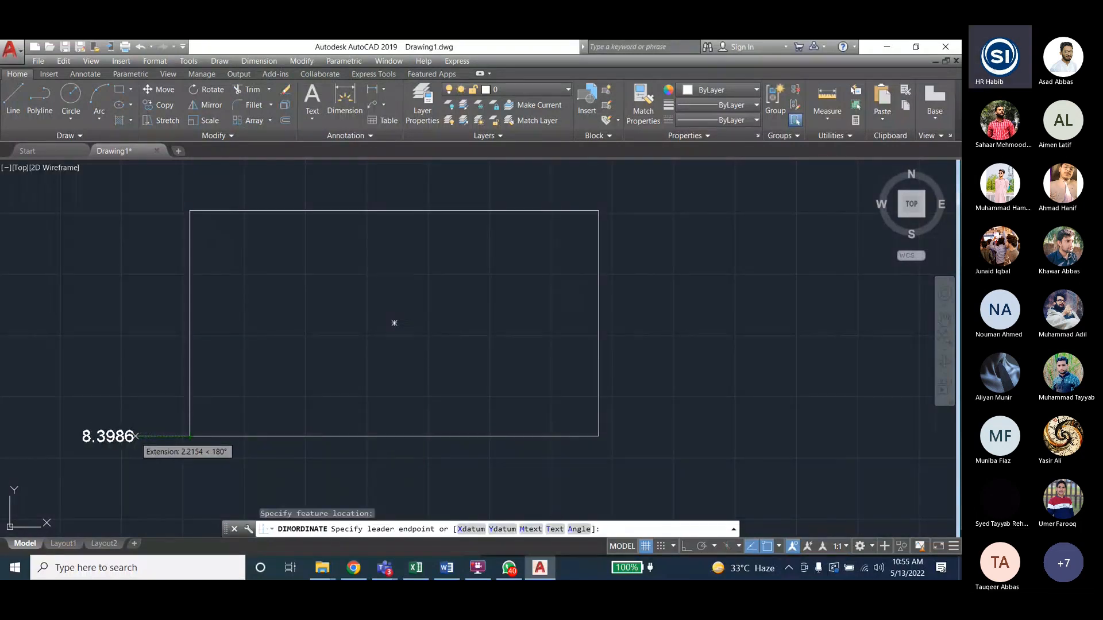
click(136, 437)
click(259, 61)
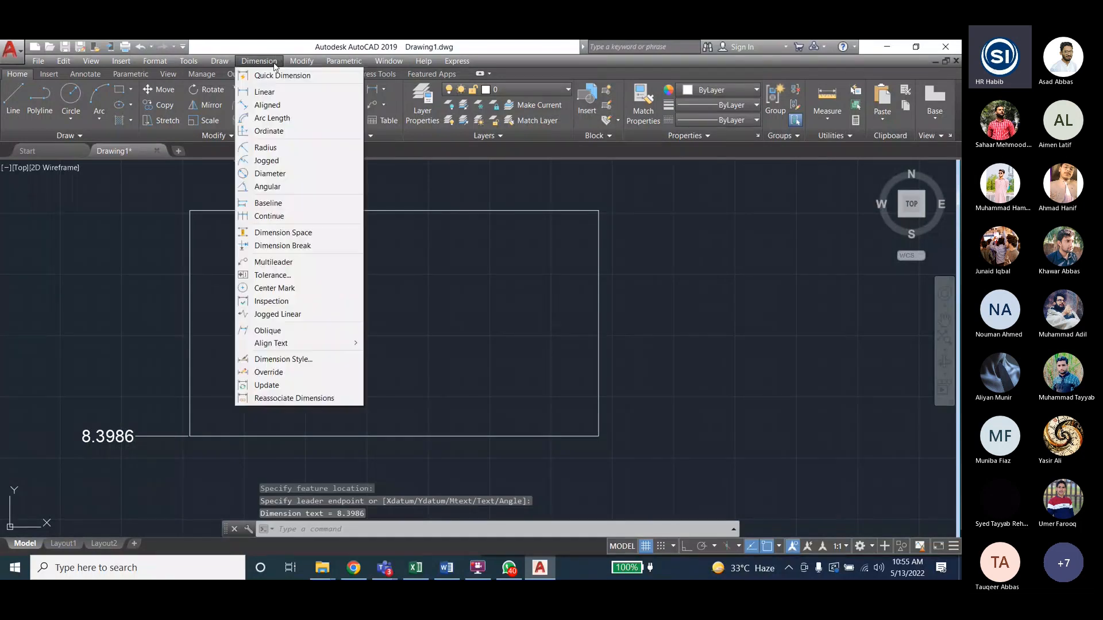
click(269, 131)
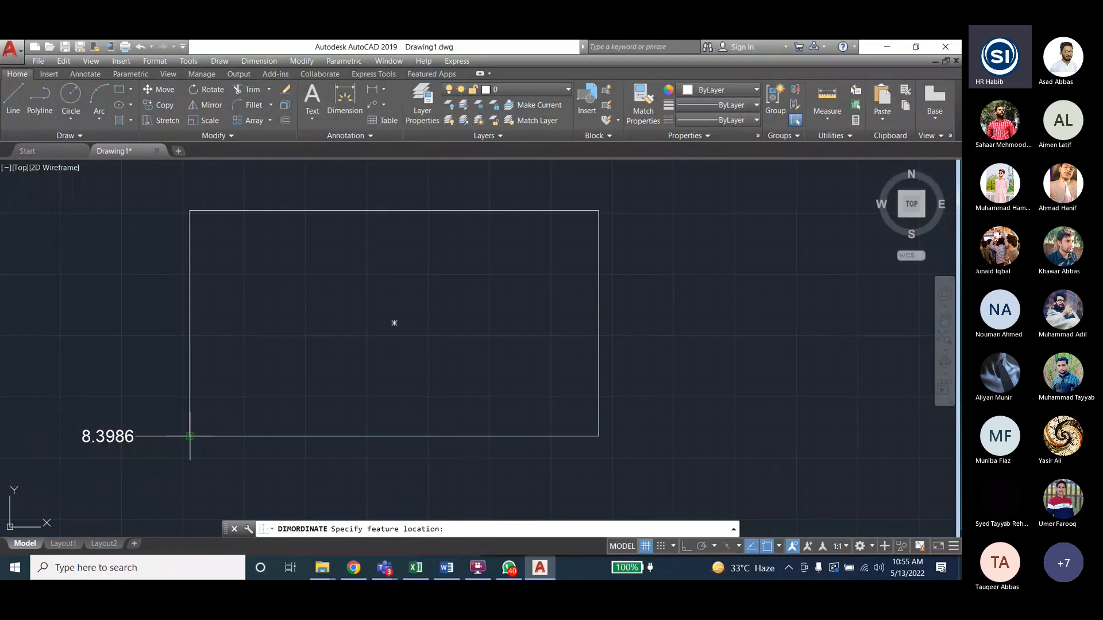
click(190, 436)
click(190, 471)
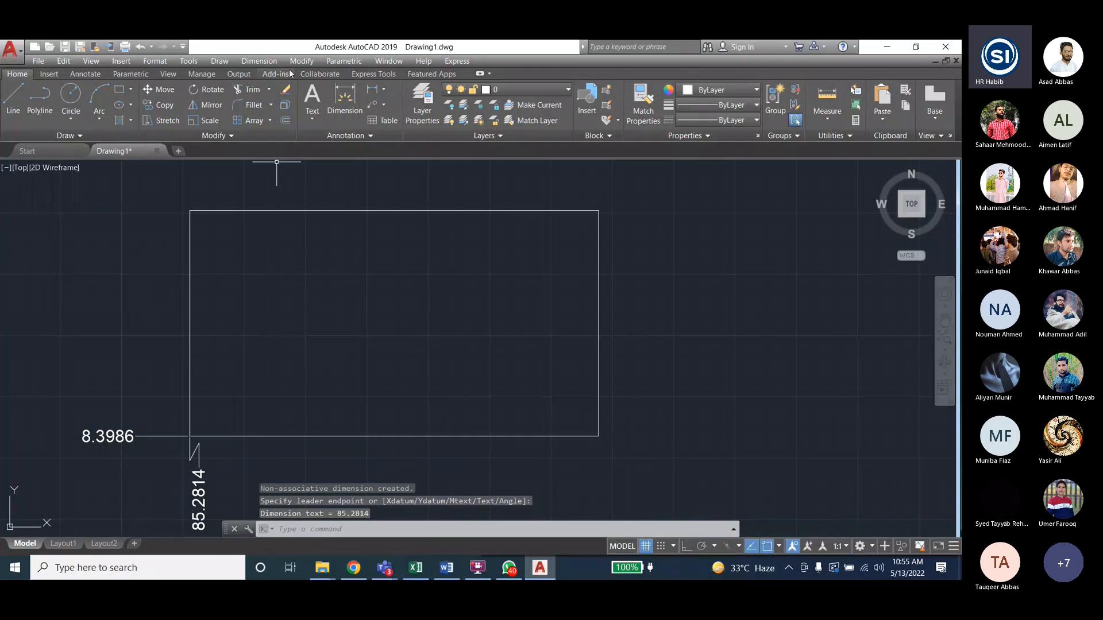
- Label the lower-right corner with ordinates 101.9395 (X) and 8.3986 (Y)
click(259, 61)
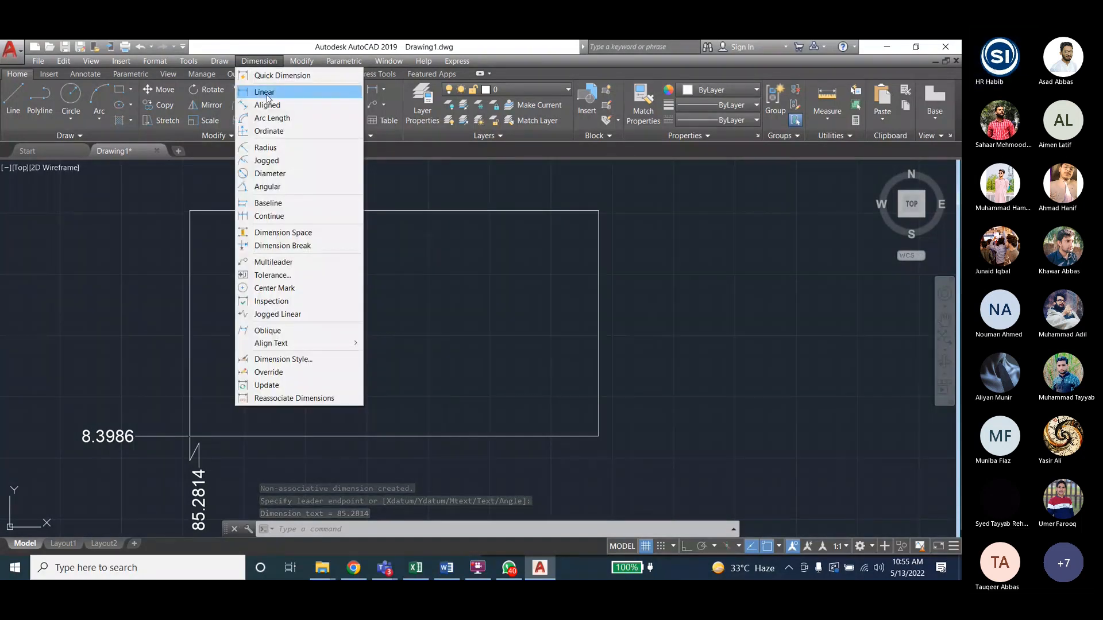
click(269, 131)
click(598, 436)
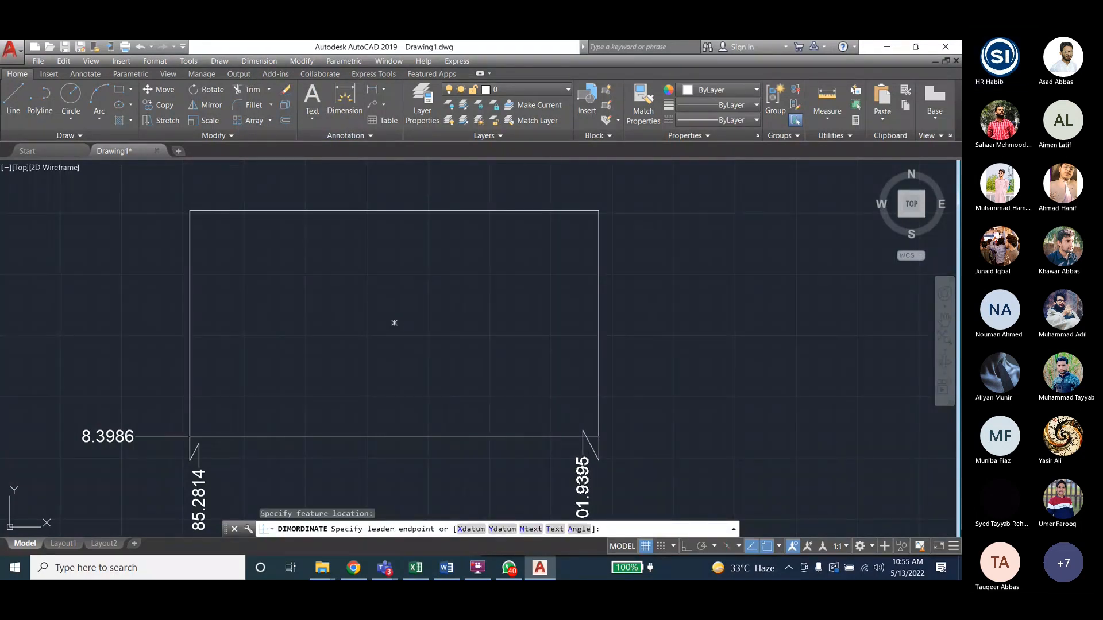
click(583, 456)
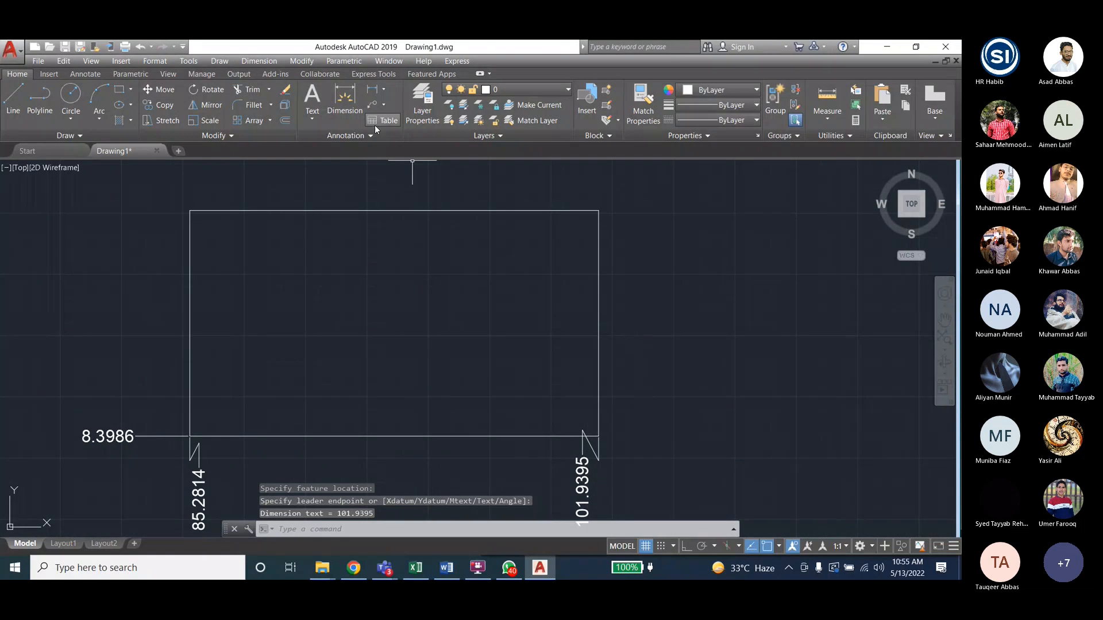
scroll(434, 345, down, 3)
scroll(438, 405, up, 3)
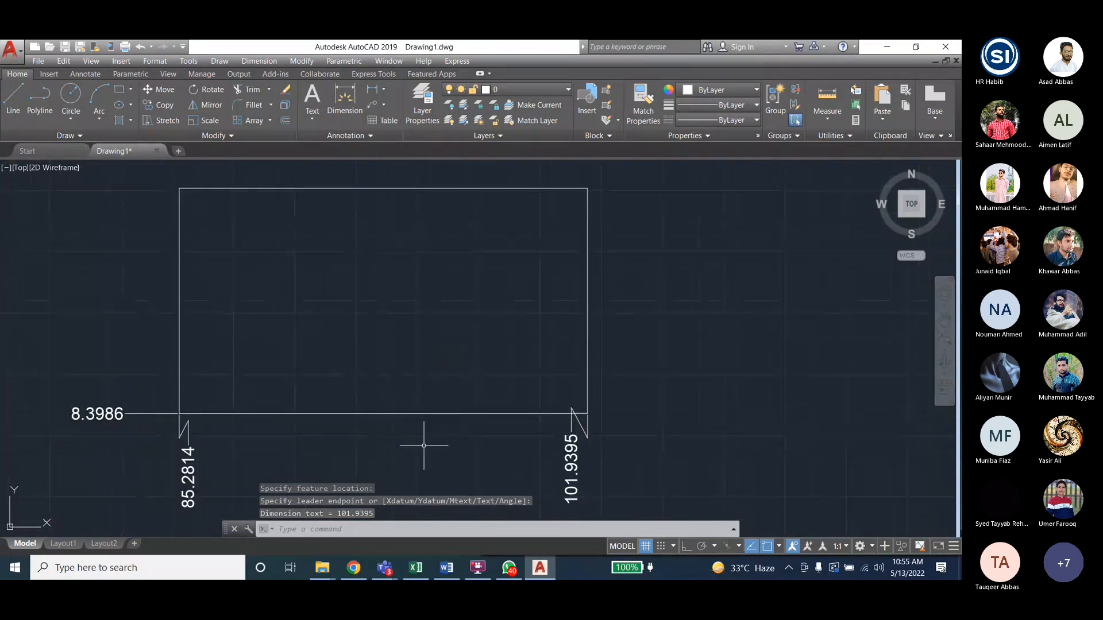
click(259, 61)
click(269, 131)
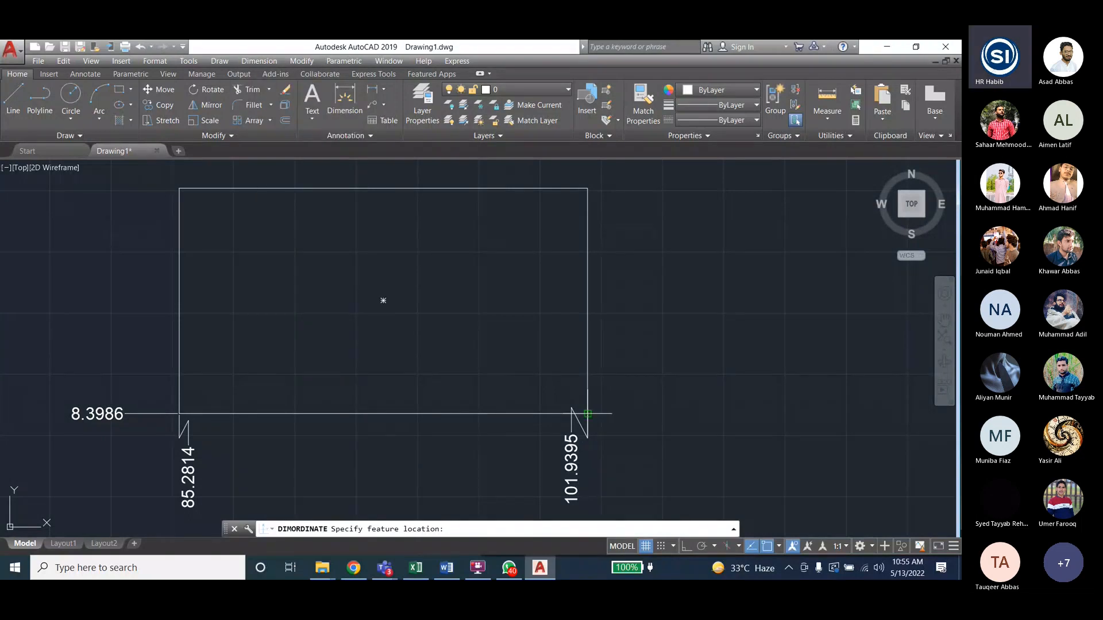
click(588, 413)
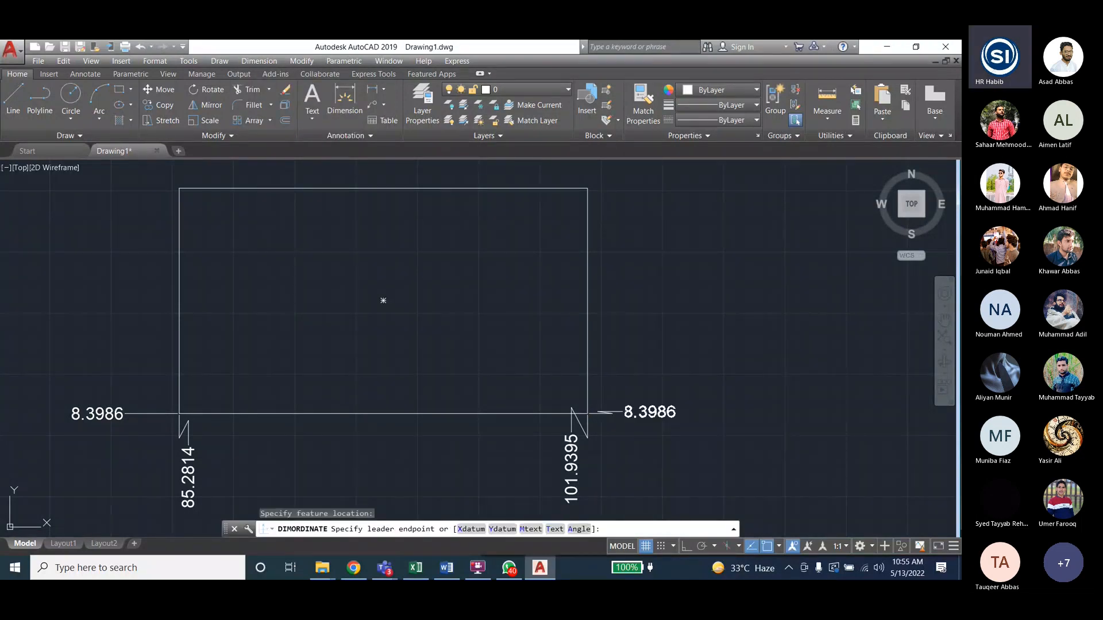
click(625, 401)
- Label the top-left corner with ordinates 17.6053 (Y) and 85.2814 (X)
click(259, 61)
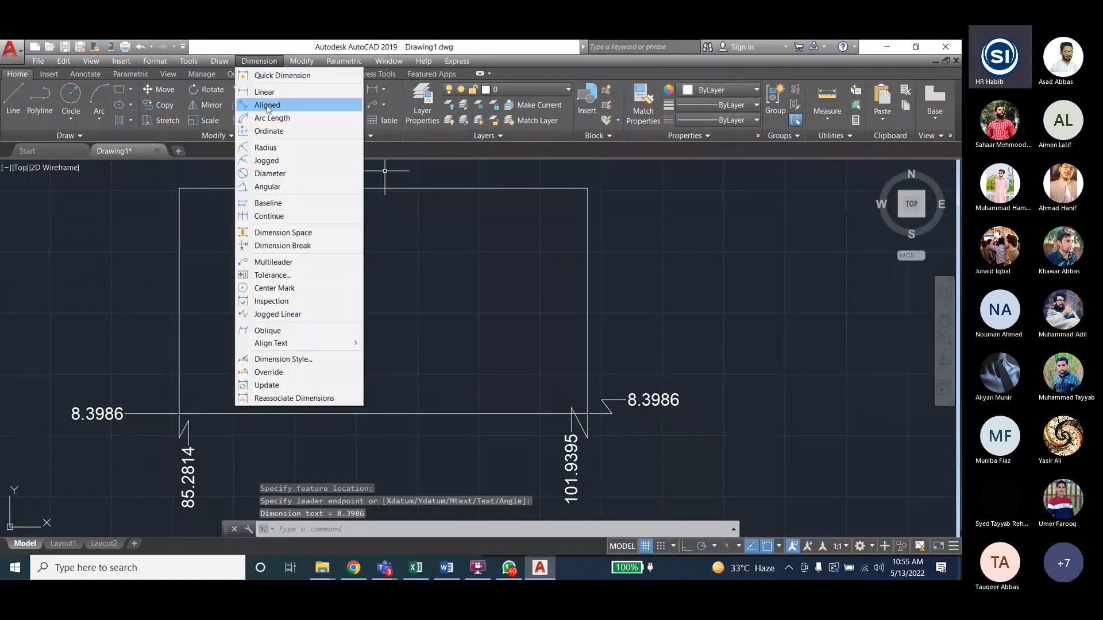
click(270, 134)
click(179, 188)
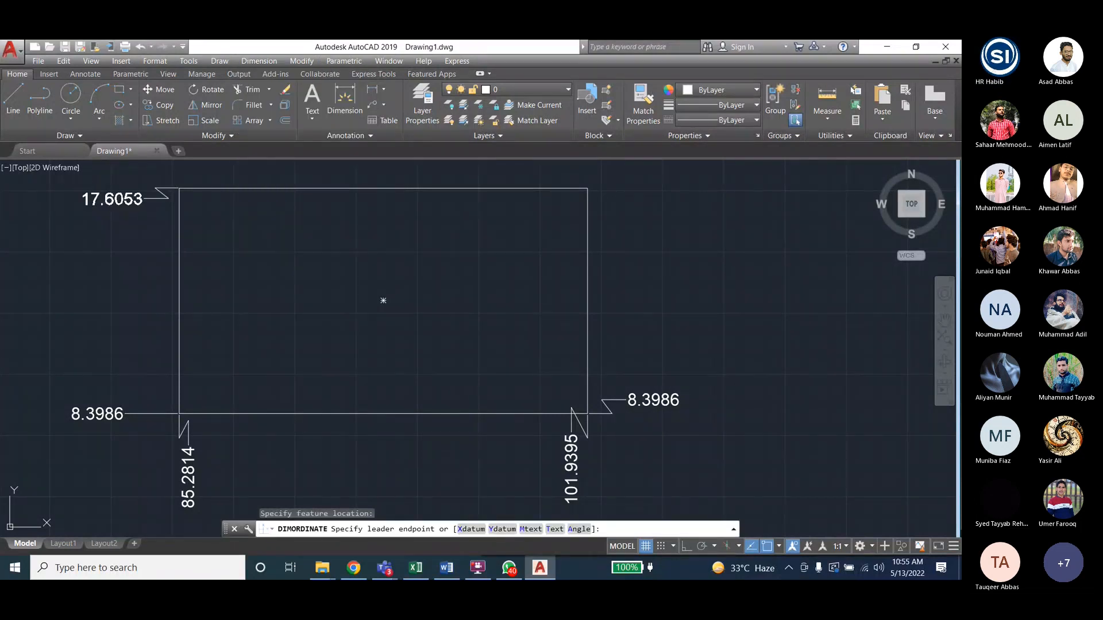
click(143, 198)
click(243, 62)
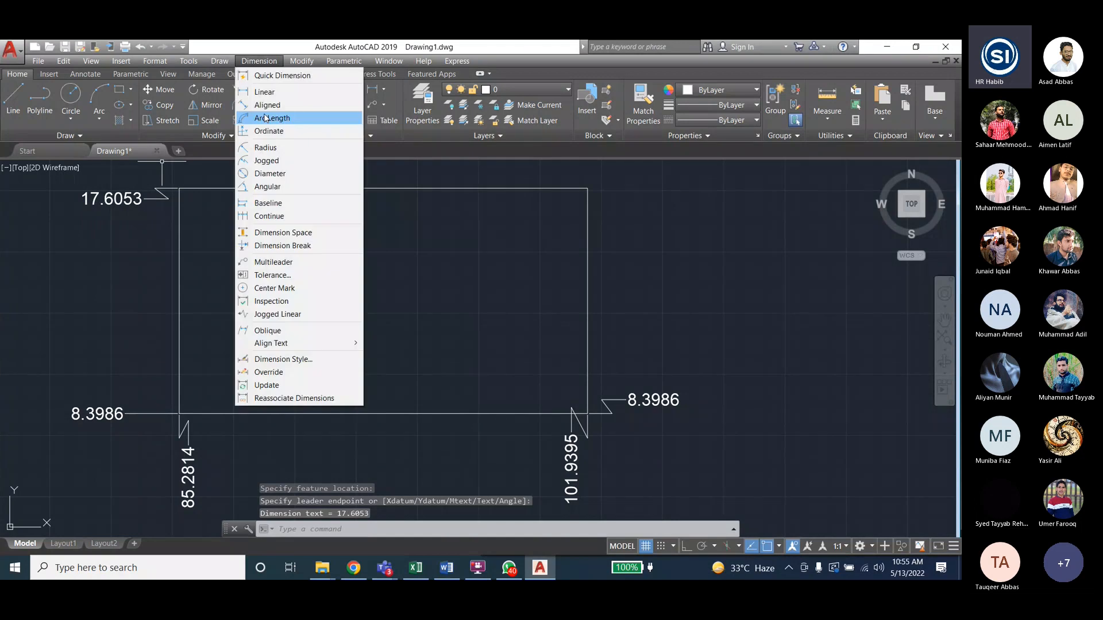
click(270, 134)
click(179, 189)
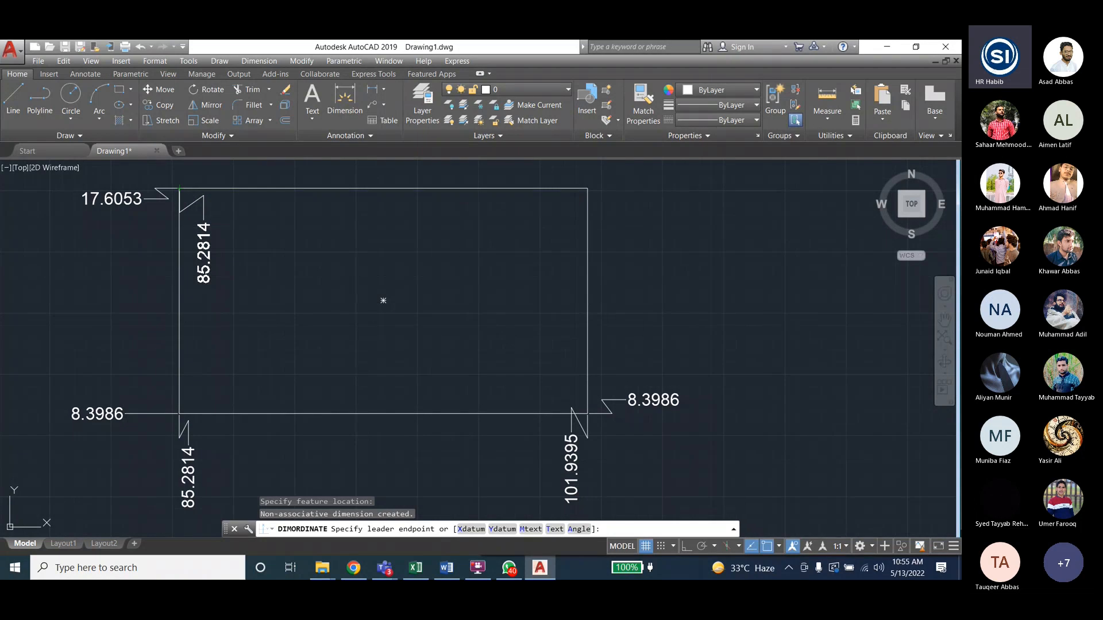
click(383, 300)
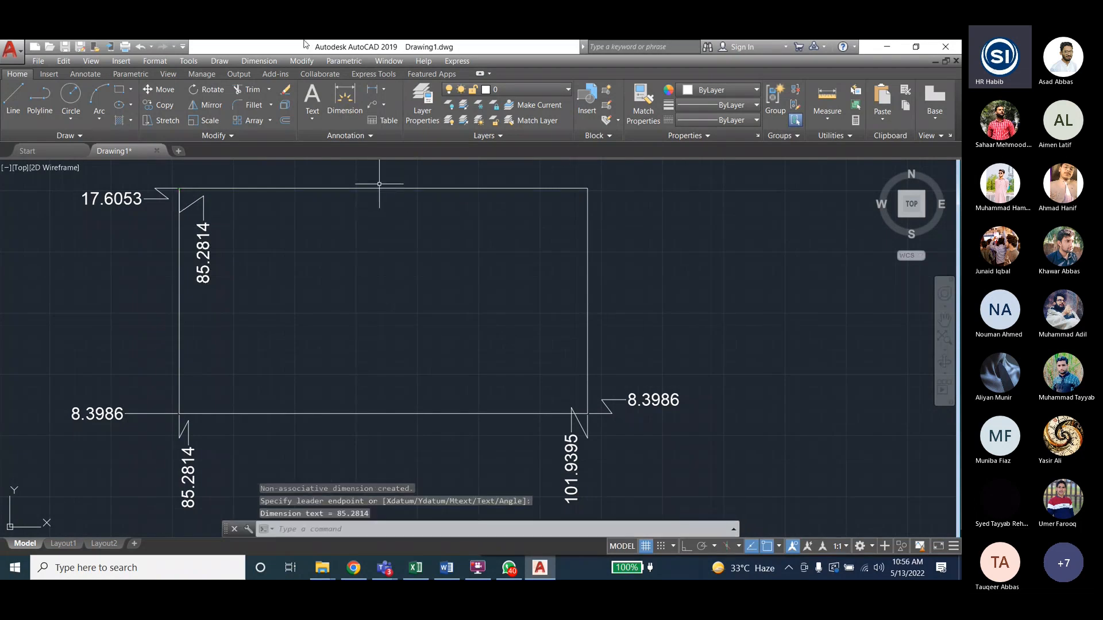
- Label the top-right corner with ordinates 17.6053 (Y) and 101.9395 (X)
key(Return)
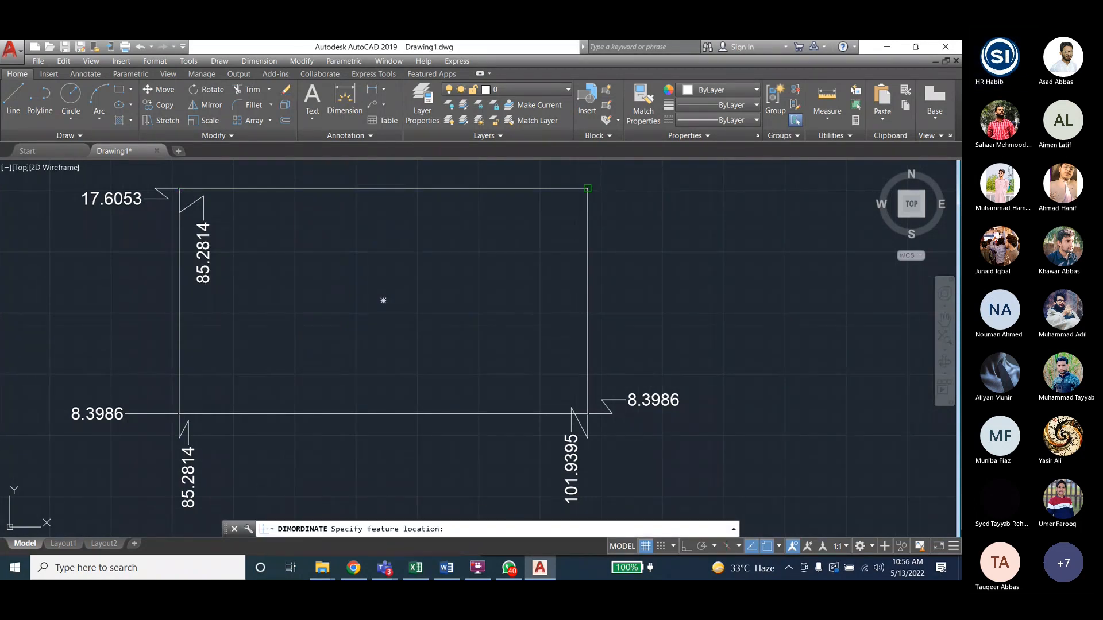
click(587, 187)
click(632, 188)
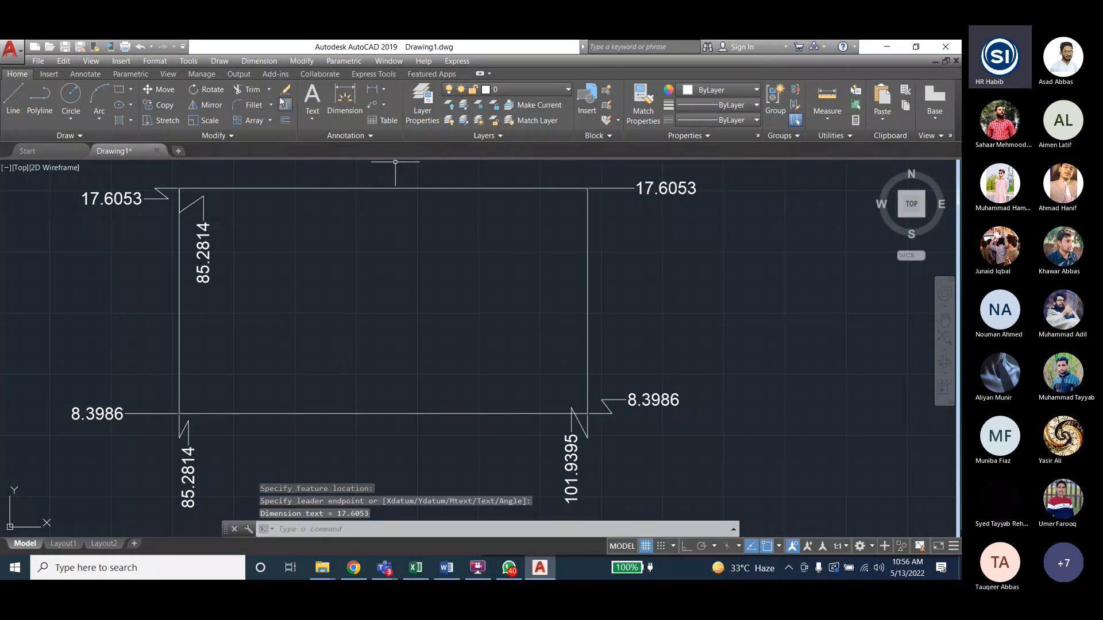
click(260, 61)
click(269, 131)
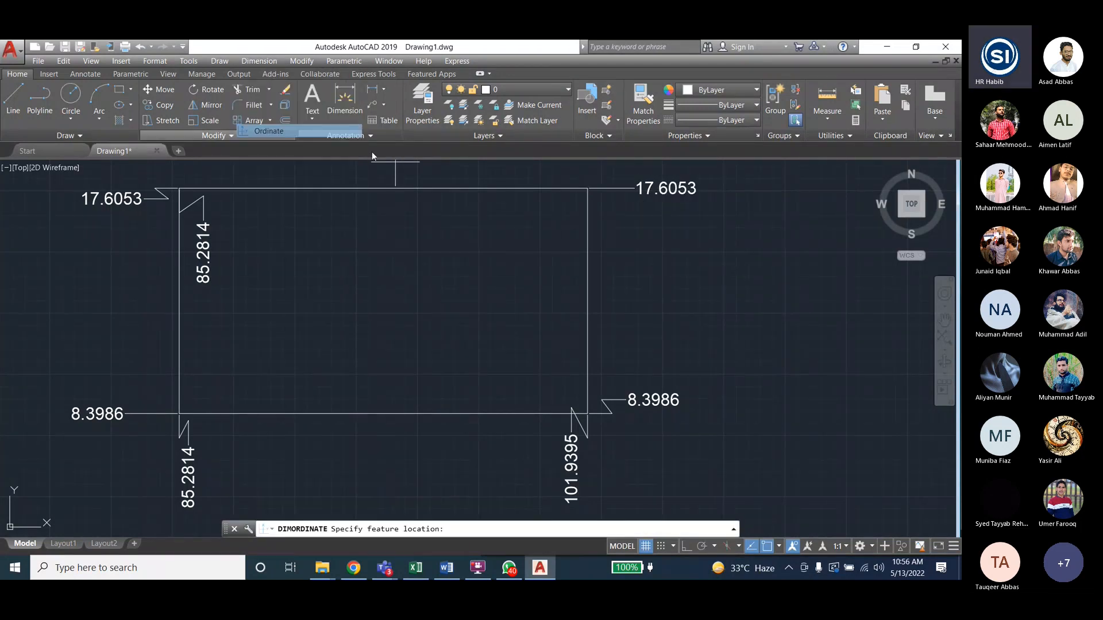
click(592, 191)
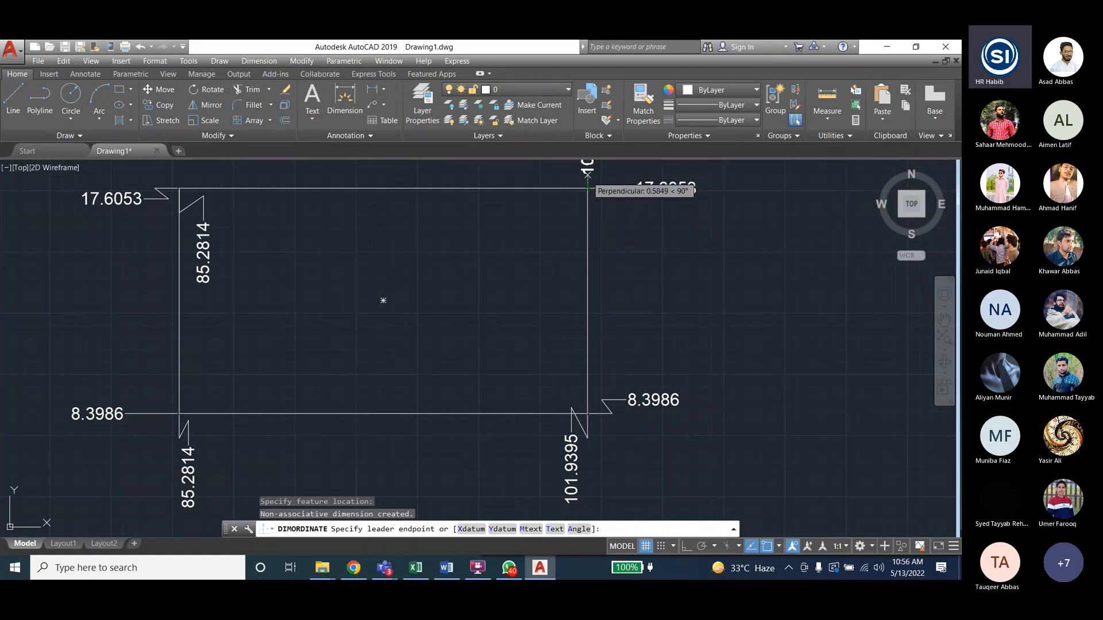
scroll(592, 190, down, 2)
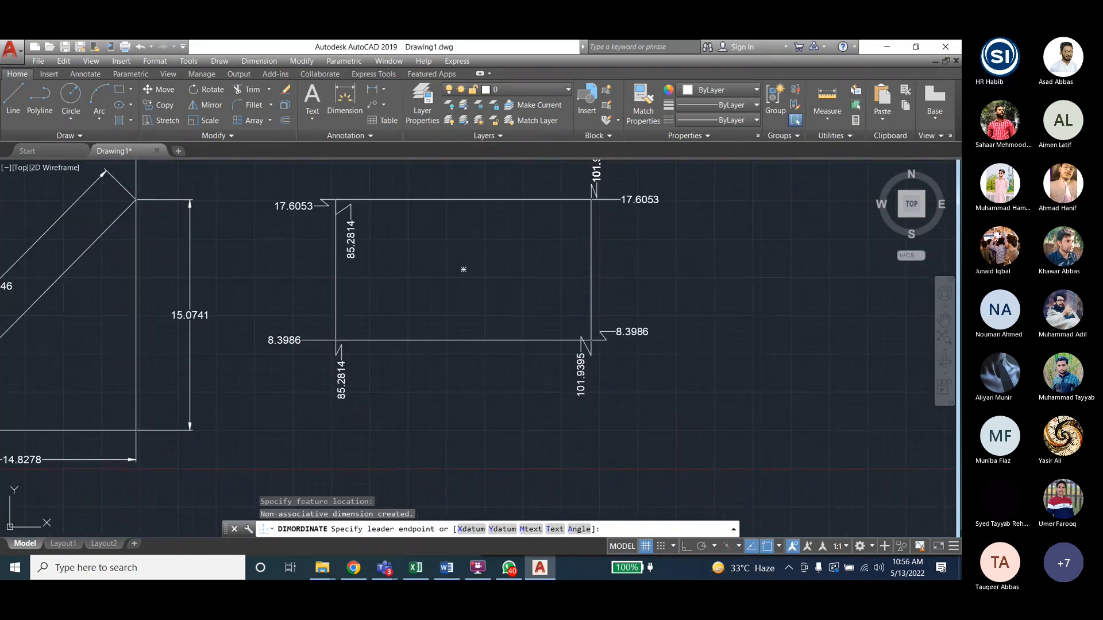
click(592, 172)
scroll(634, 191, up, 2)
scroll(634, 191, down, 4)
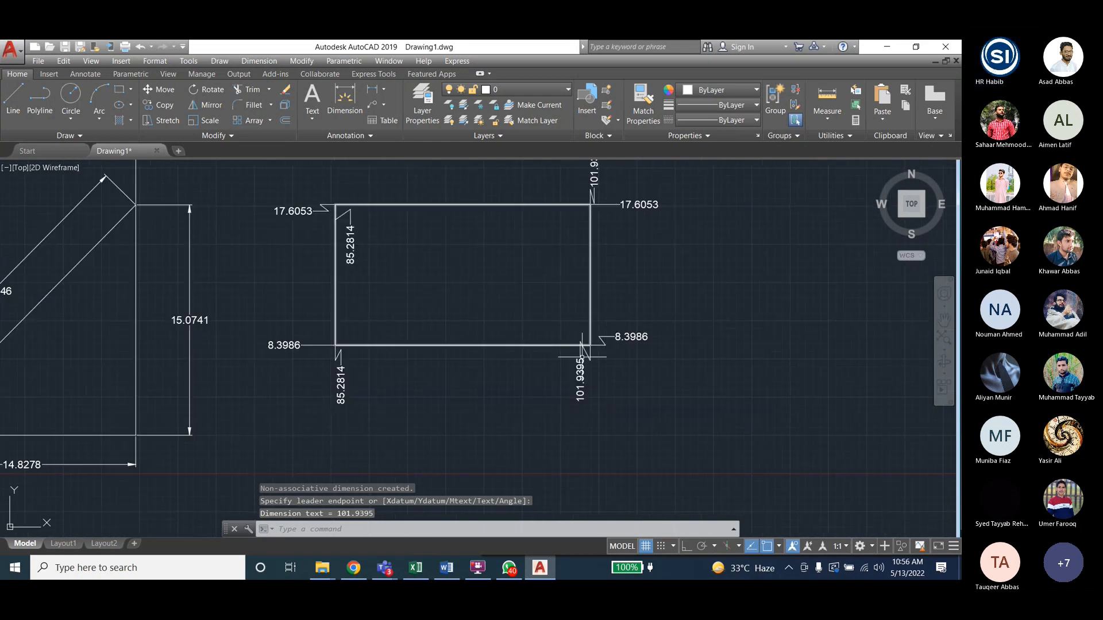
scroll(517, 197, up, 4)
scroll(492, 419, down, 3)
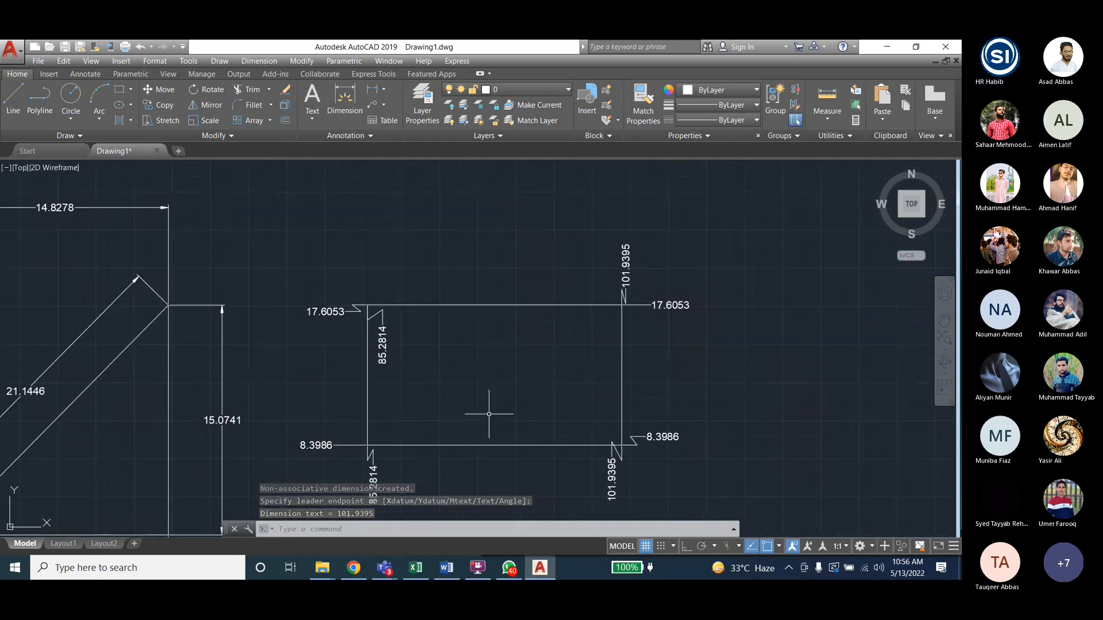
scroll(486, 421, up, 3)
scroll(486, 421, down, 2)
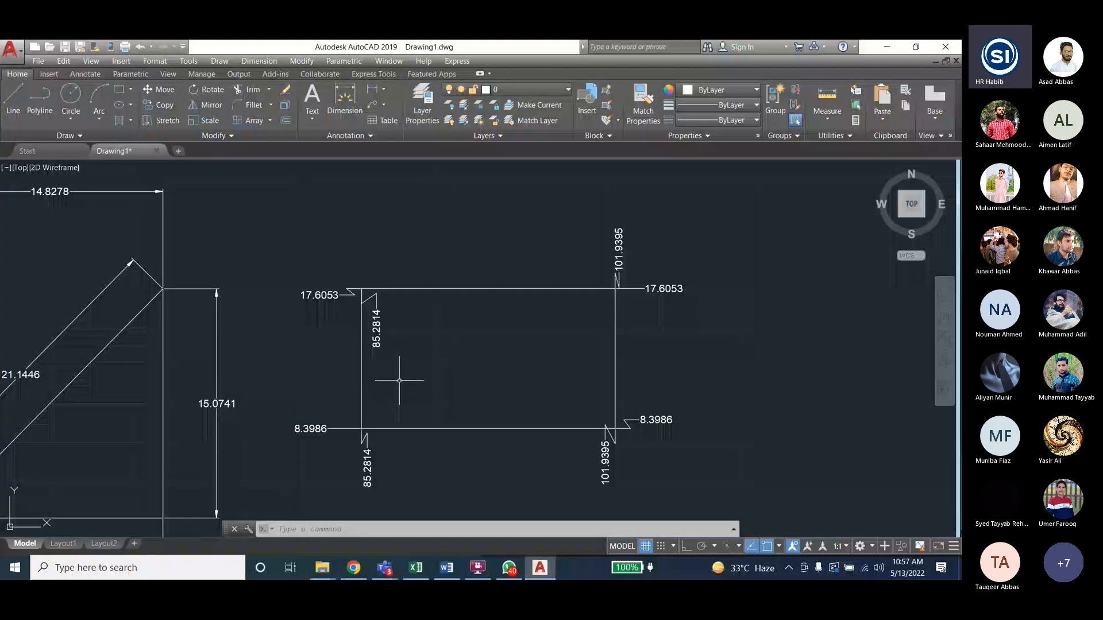
- Draw a circle to the right of the rectangle
click(247, 62)
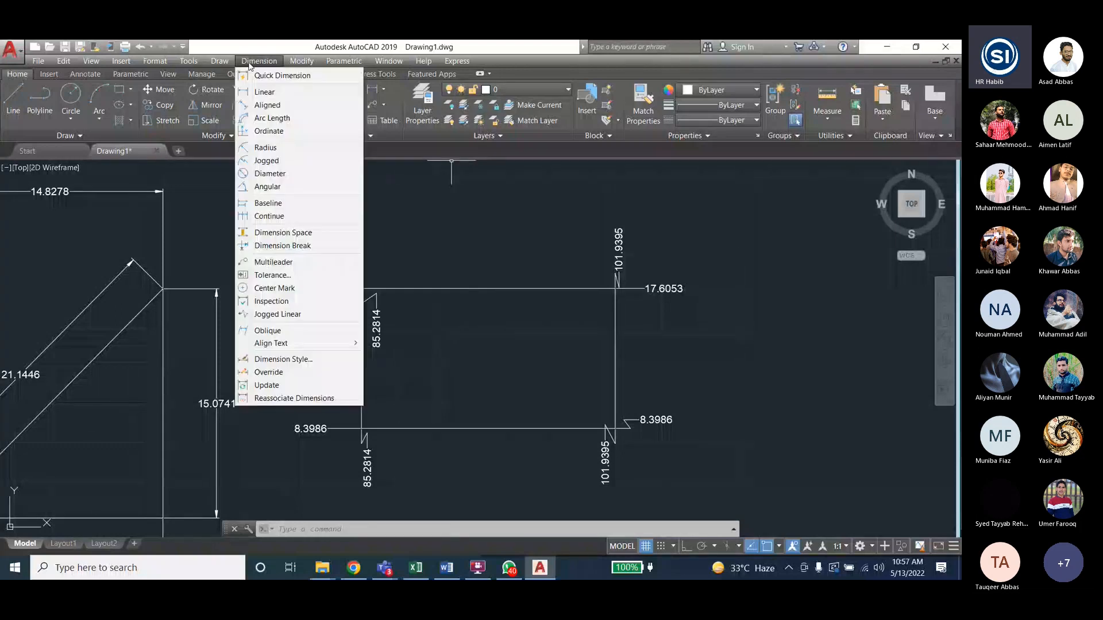
click(71, 95)
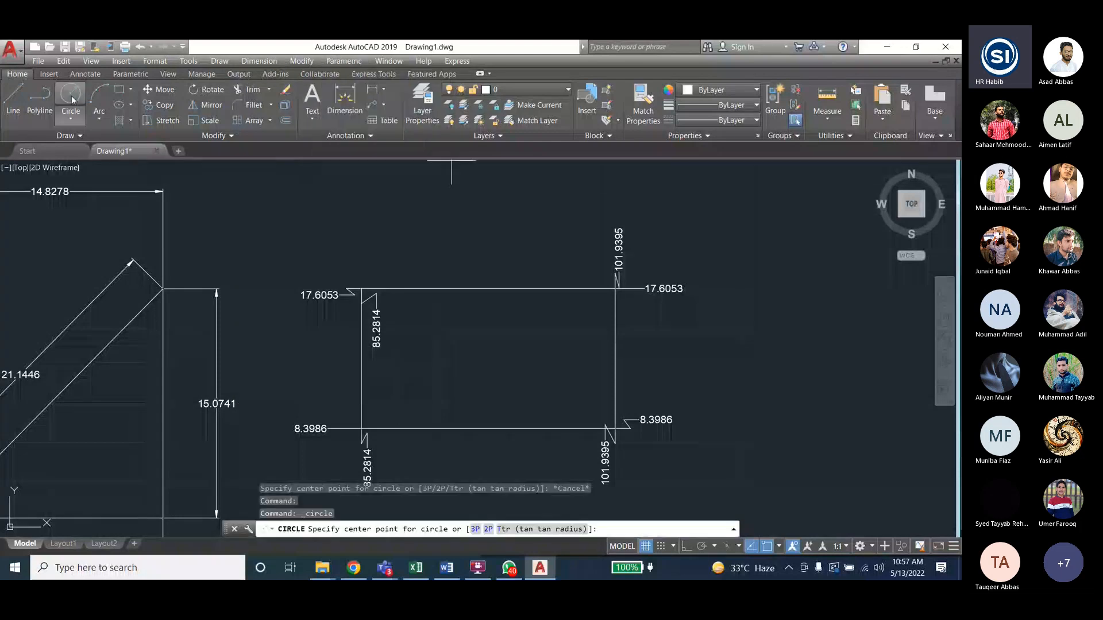
scroll(160, 291, down, 2)
scroll(160, 291, down, 1)
scroll(450, 327, up, 3)
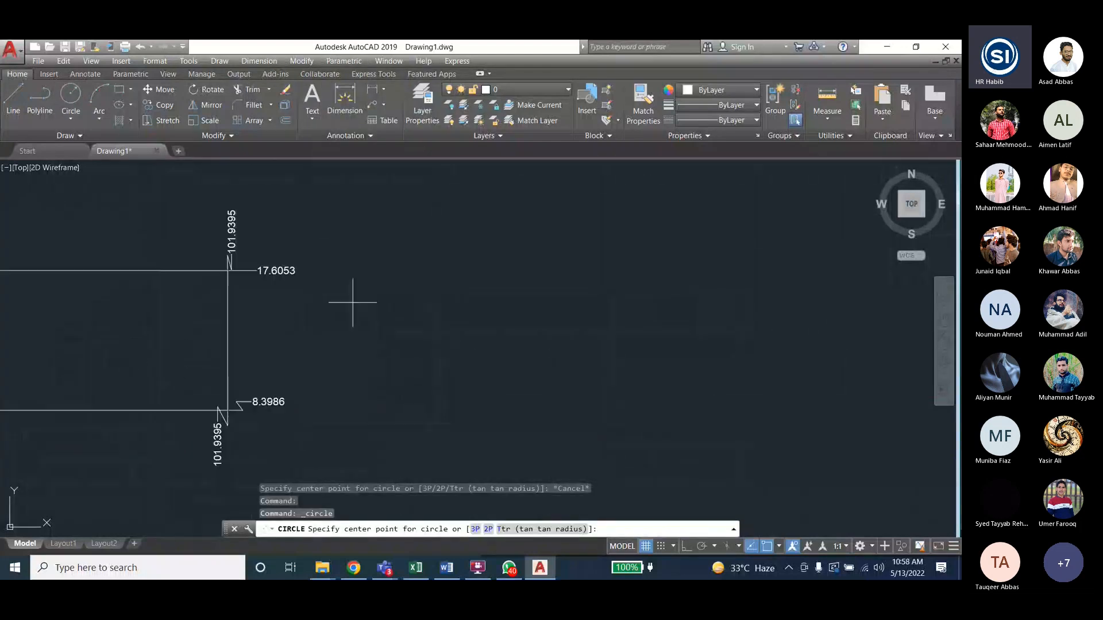
click(464, 308)
click(473, 374)
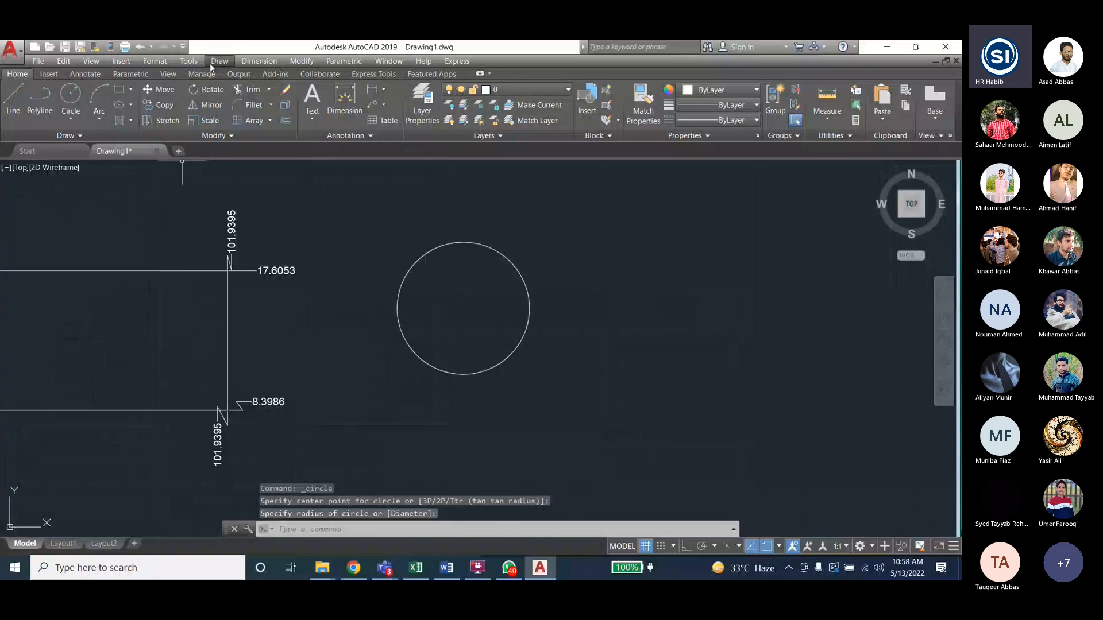
- Add an R4.3551 radius dimension to the circle
click(246, 60)
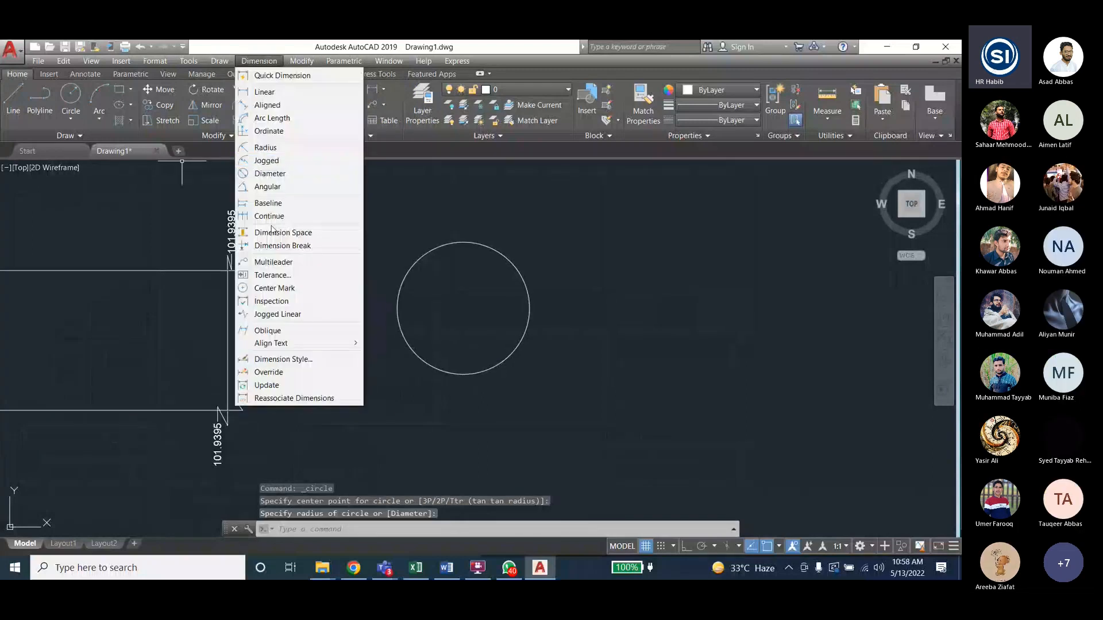
click(265, 148)
click(520, 266)
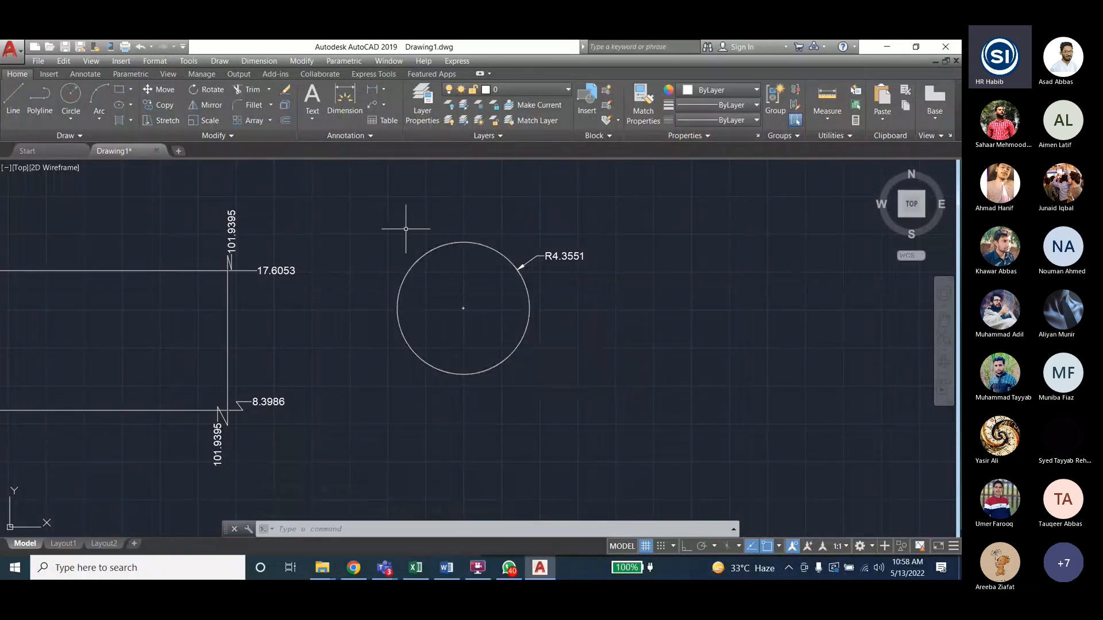
click(259, 62)
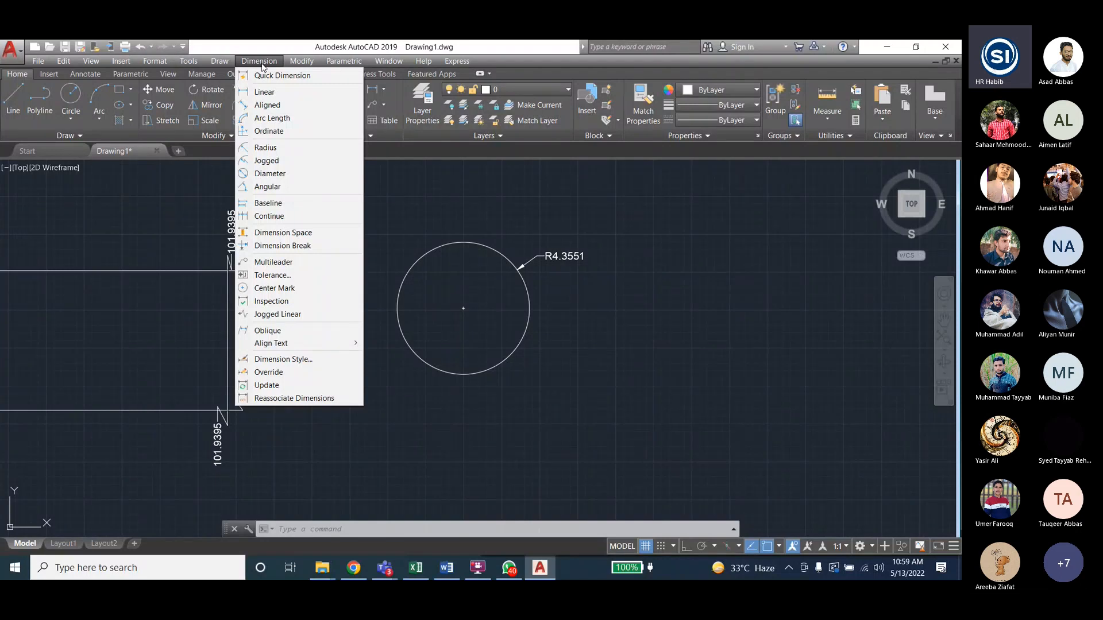
- Pan the drawing, then zoom extents to show the line, L-shape, triangle, arc, rectangle and circle
click(283, 508)
text(pan)
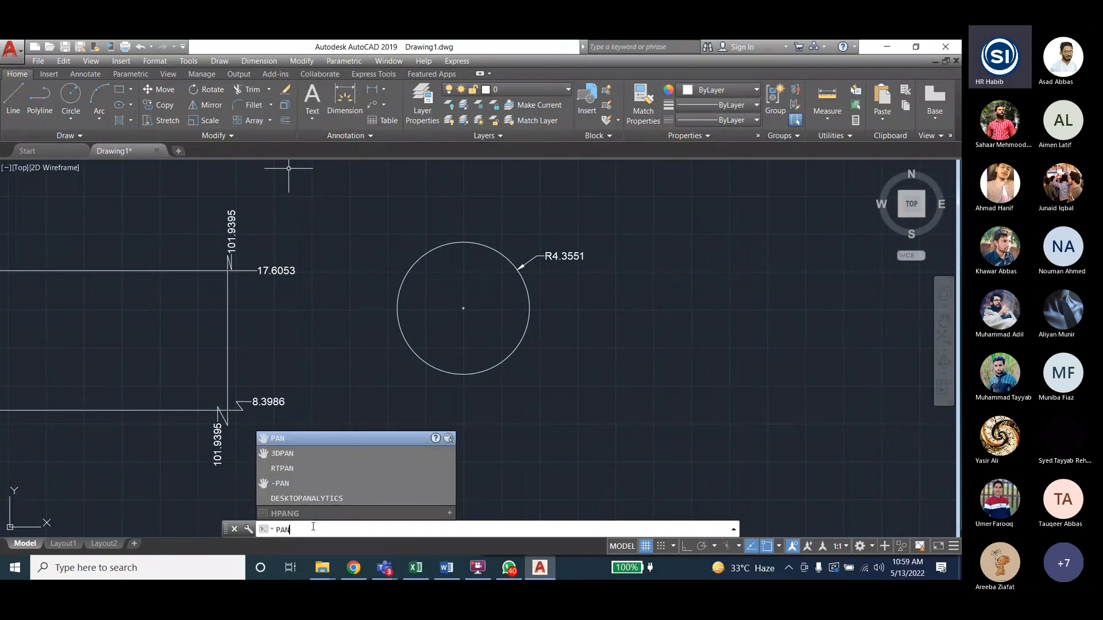
key(Return)
mouse_move(500, 316)
mouse_down()
mouse_move(420, 366)
mouse_move(697, 320)
mouse_up()
mouse_move(574, 479)
mouse_down()
mouse_move(556, 383)
mouse_move(549, 391)
mouse_up()
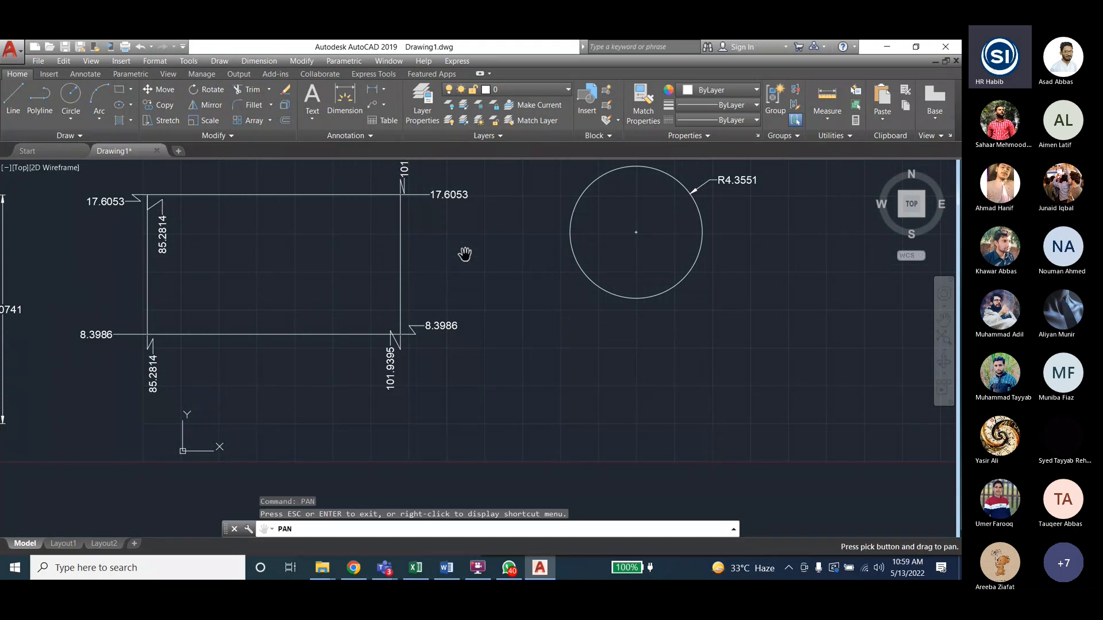
click(943, 338)
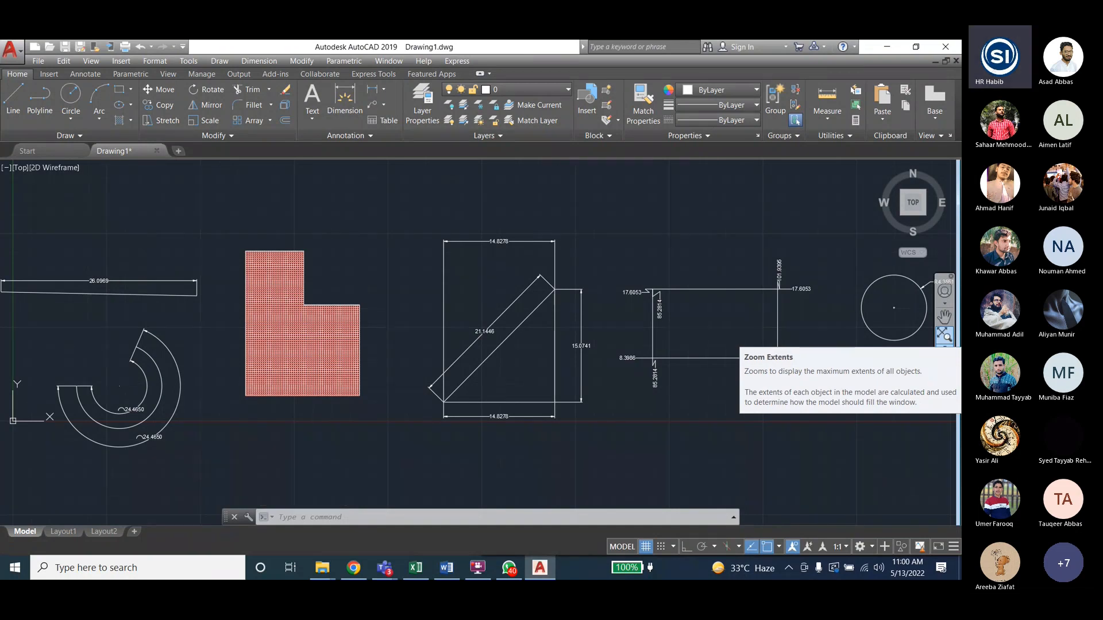
- Zoom to the whole drawing with ZOOM All, then zoom in on the circle and its R4.3551 dimension
click(945, 347)
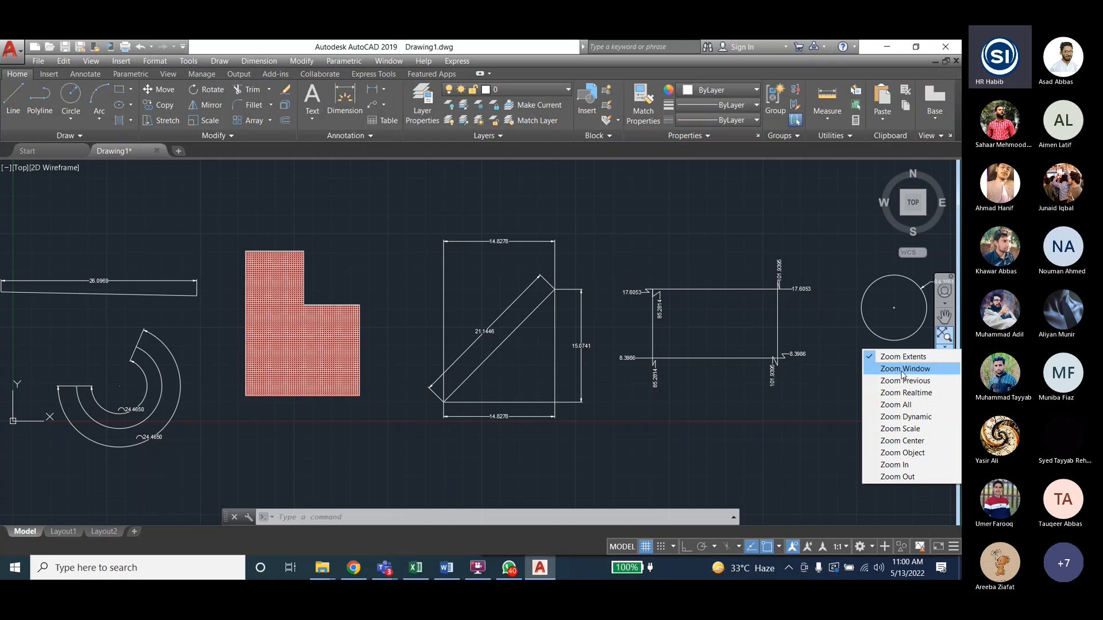
click(405, 520)
text(zoom)
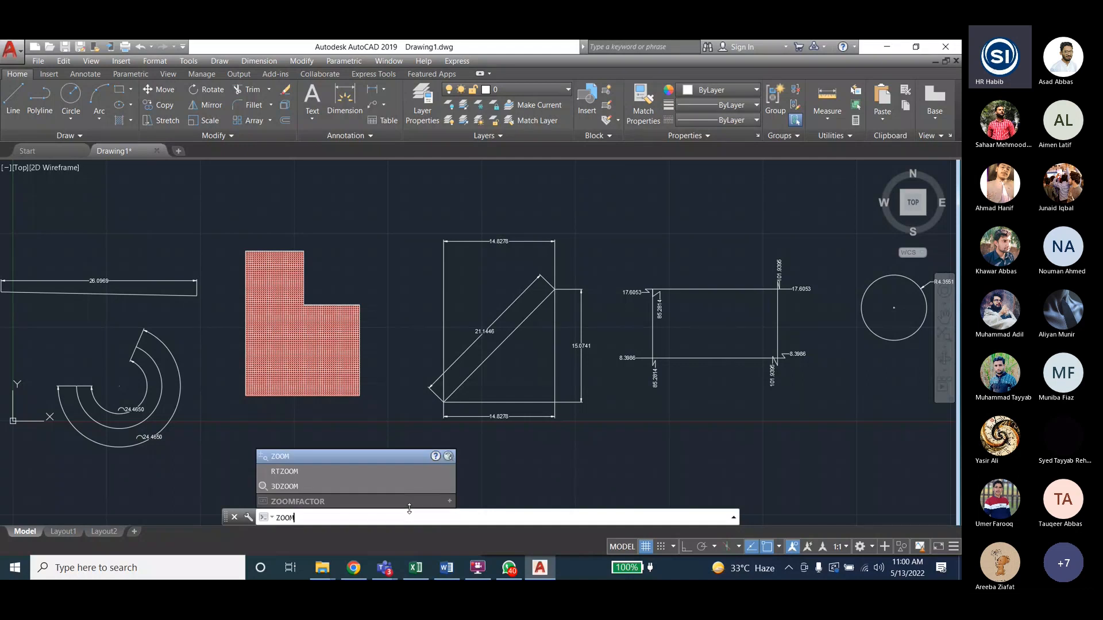
key(Return)
text(a)
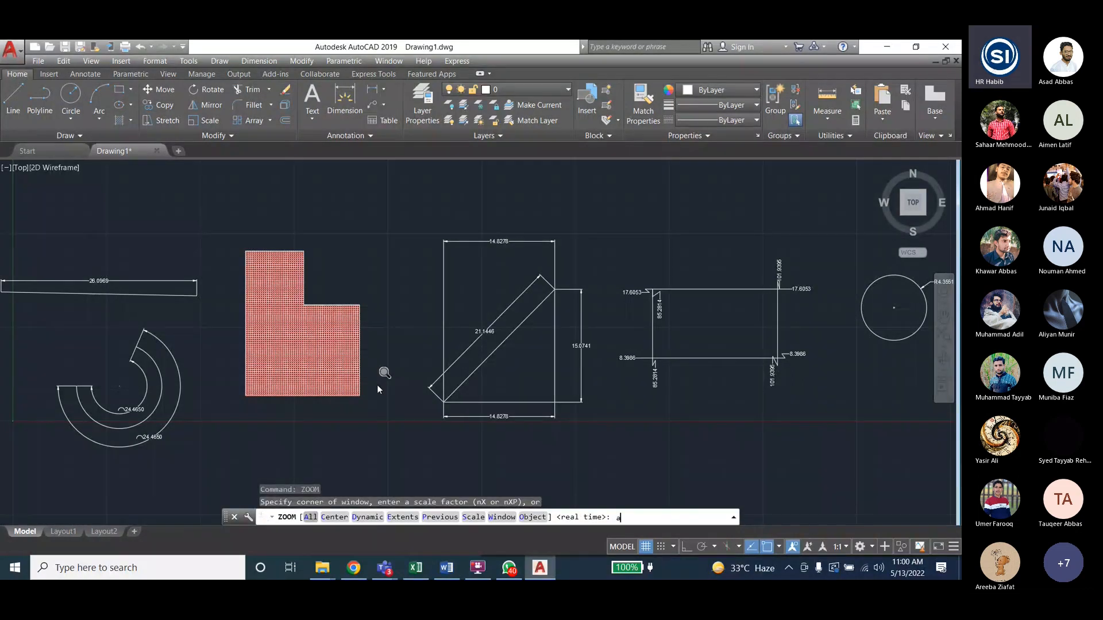
key(Return)
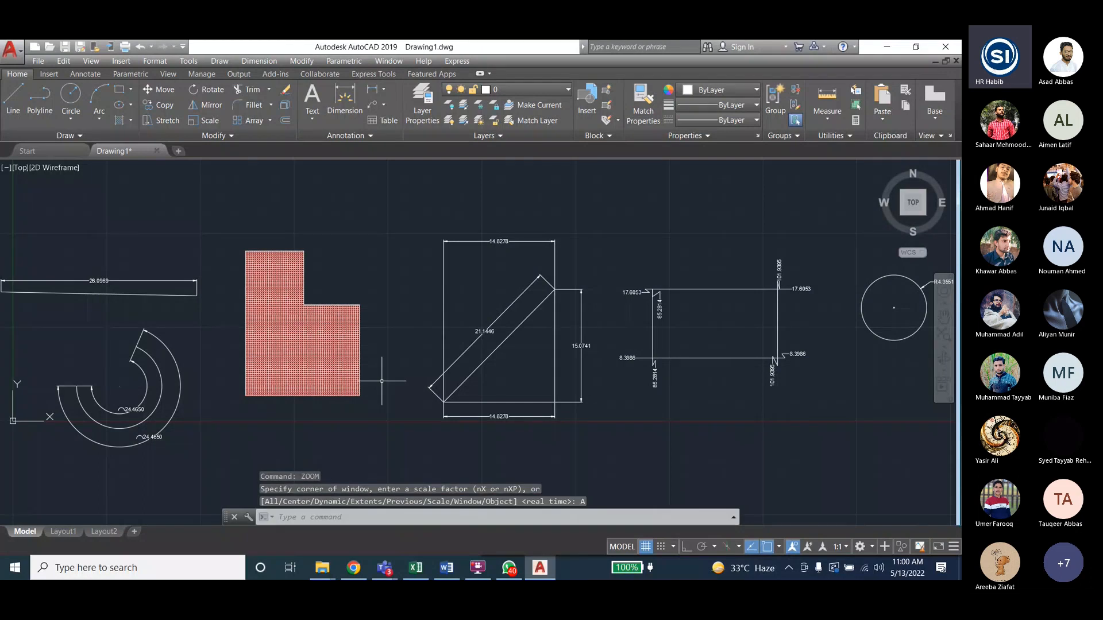
text(z)
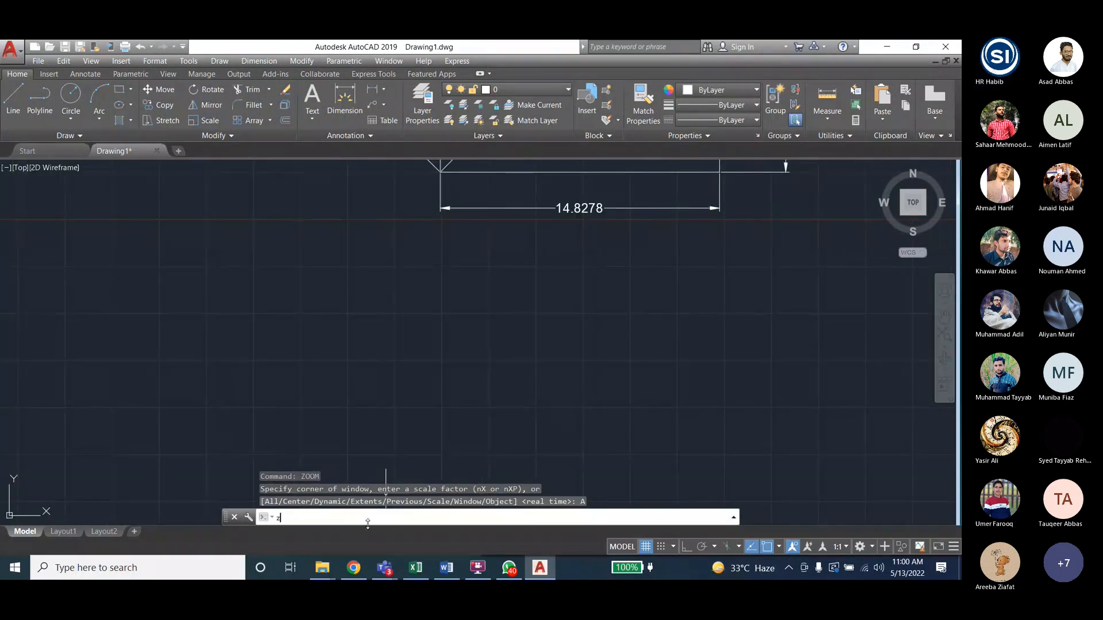
text(oom)
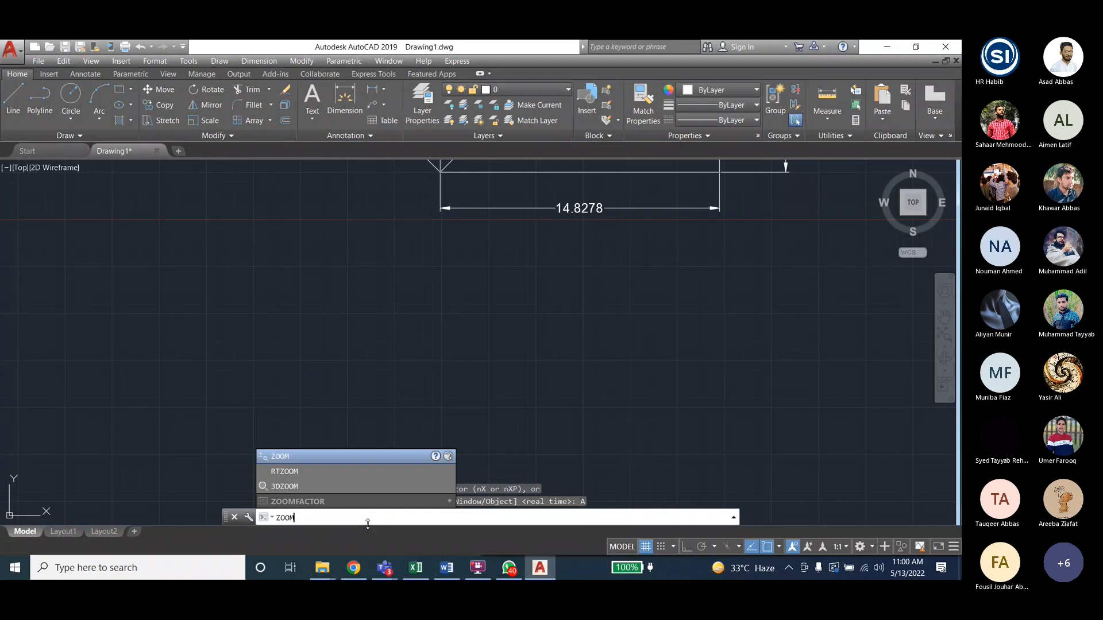
key(Return)
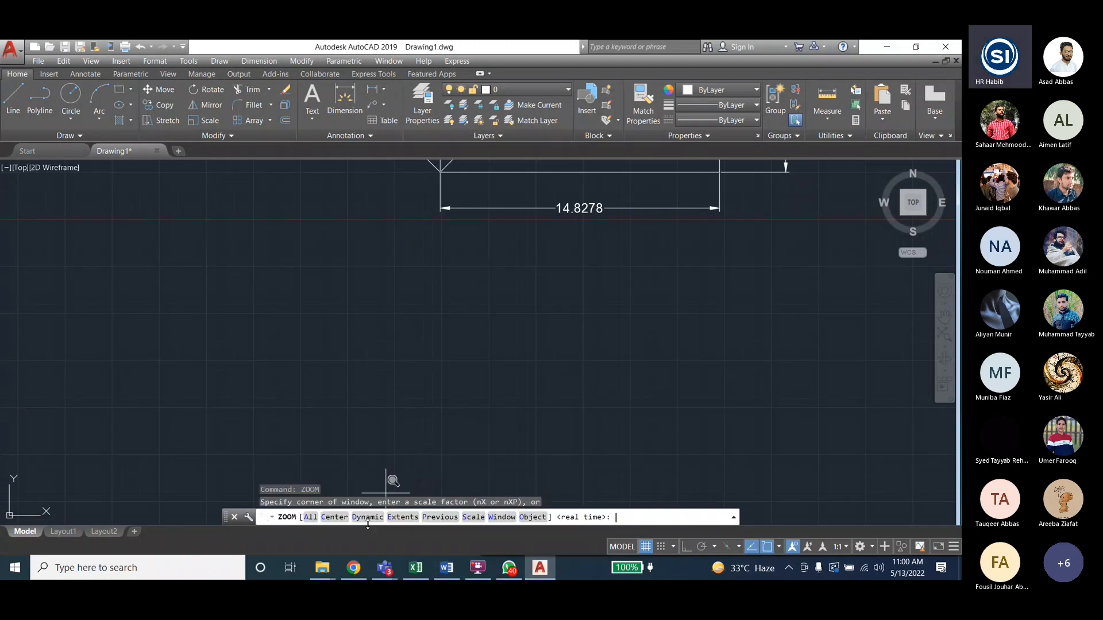
click(310, 518)
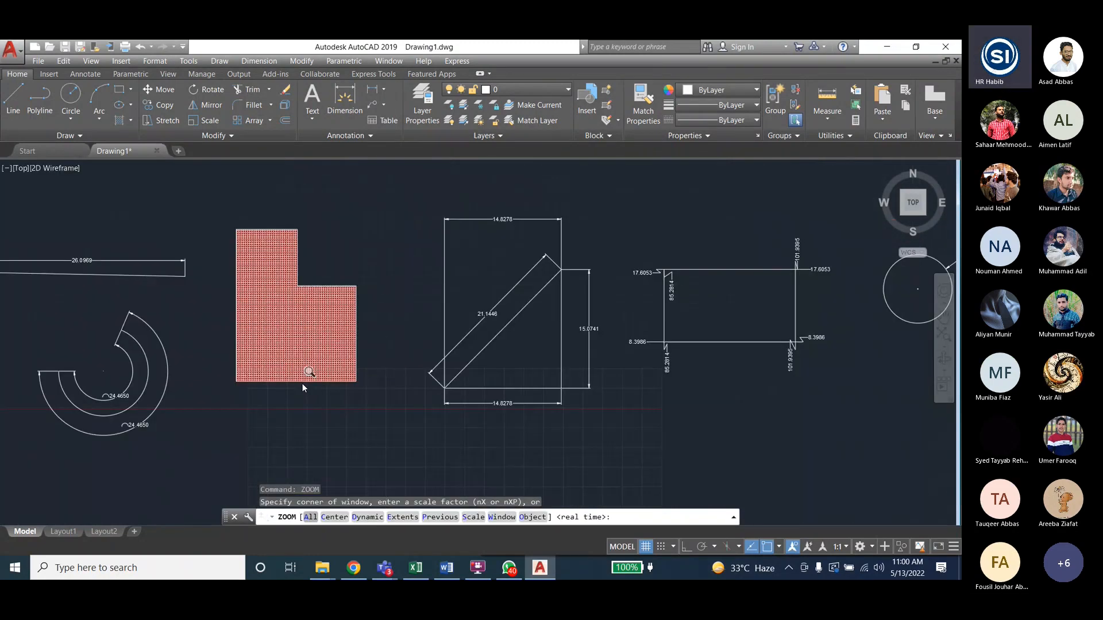
text(A)
key(Return)
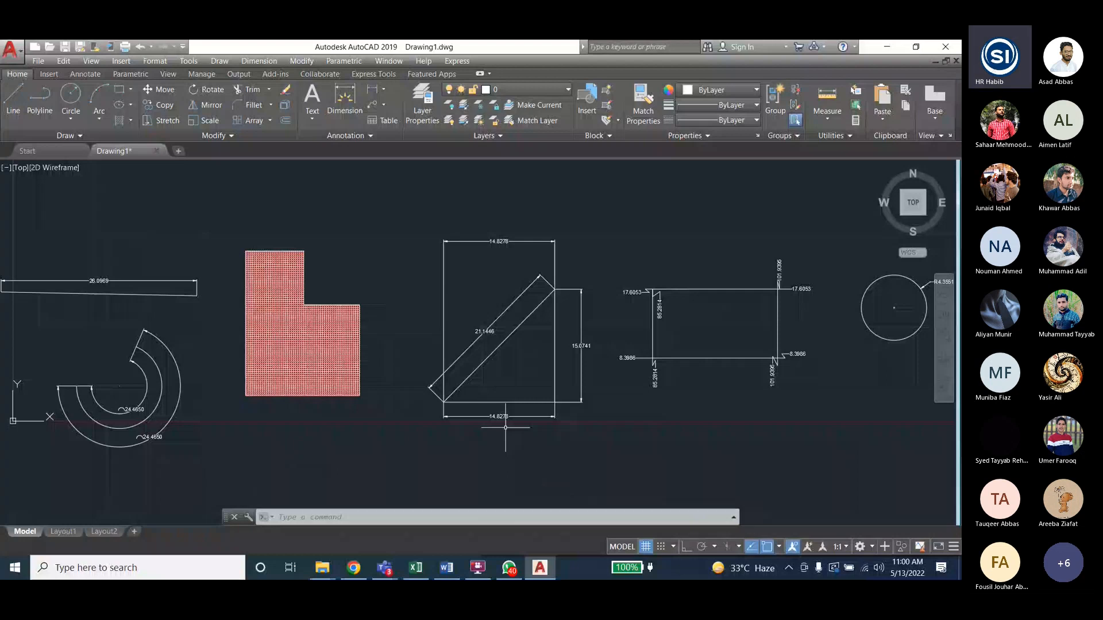
scroll(506, 427, down, 3)
scroll(647, 320, up, 7)
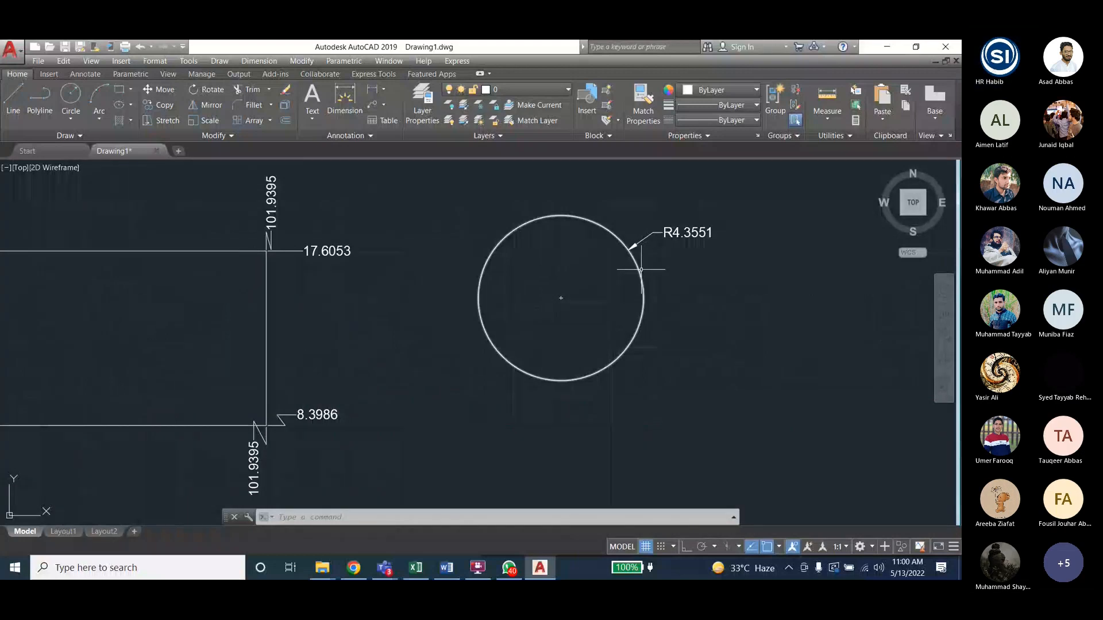
- Dimension the circle's diameter as Ø8.7103, placed outside it at the upper left
scroll(647, 242, up, 2)
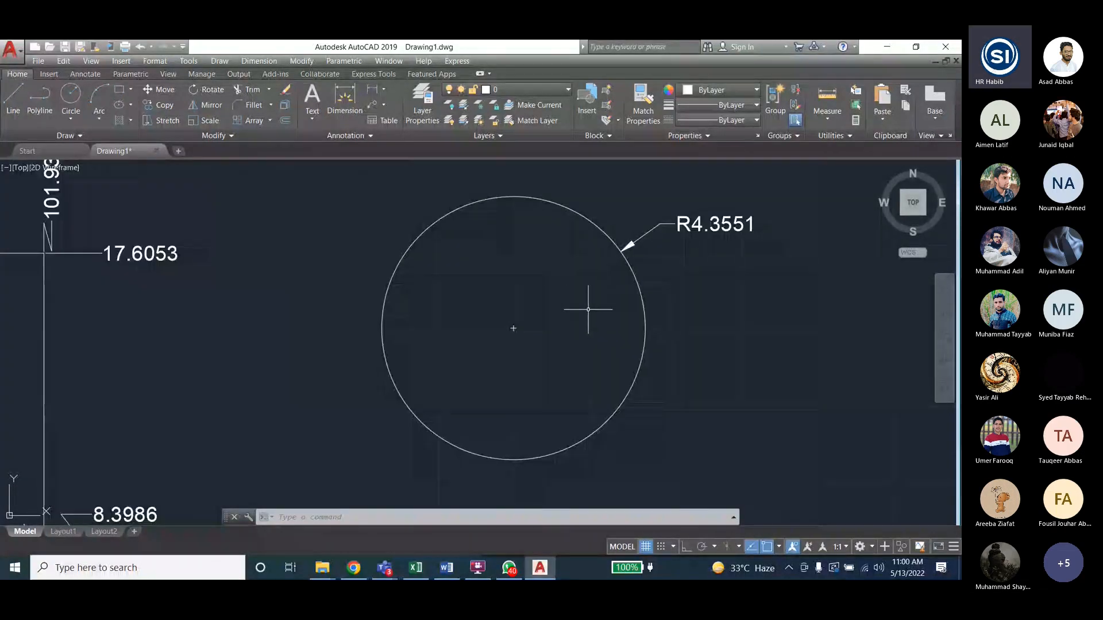
click(259, 61)
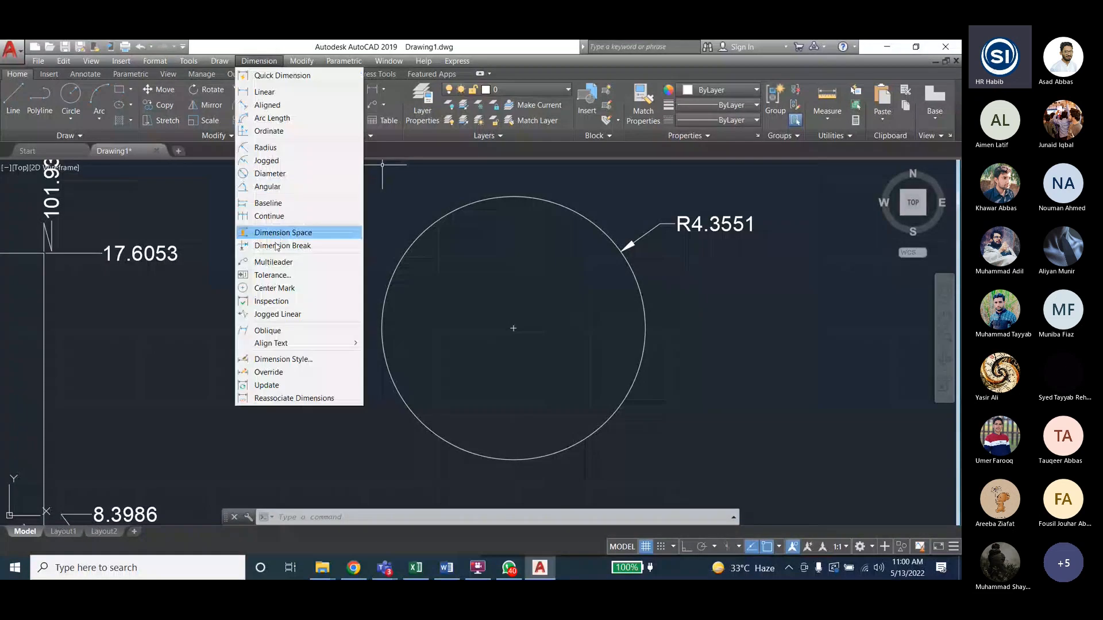
click(271, 174)
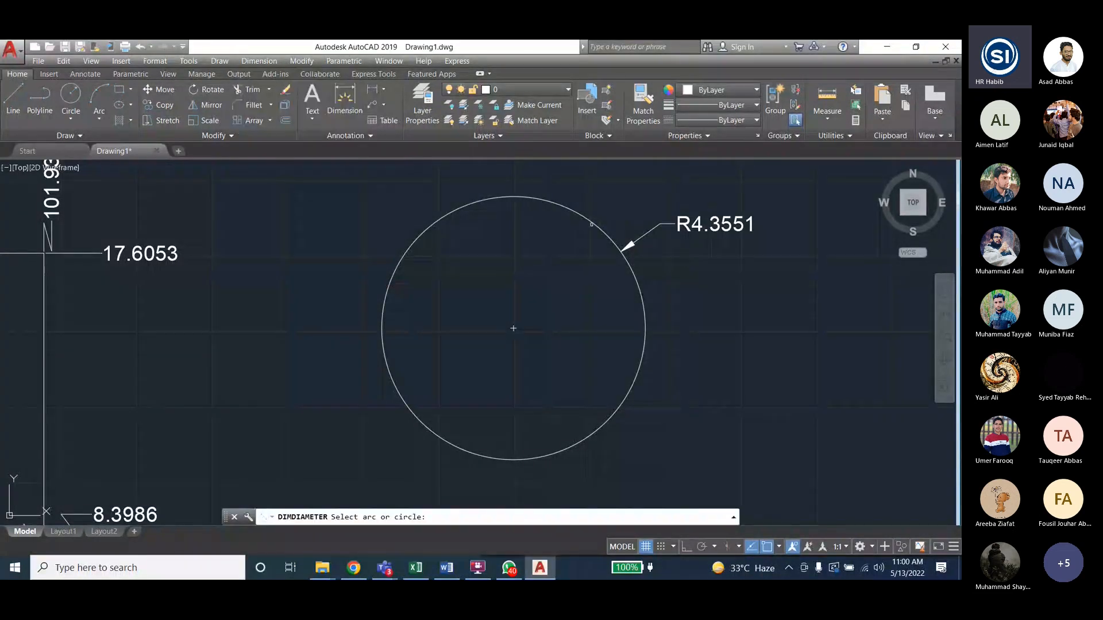
click(592, 224)
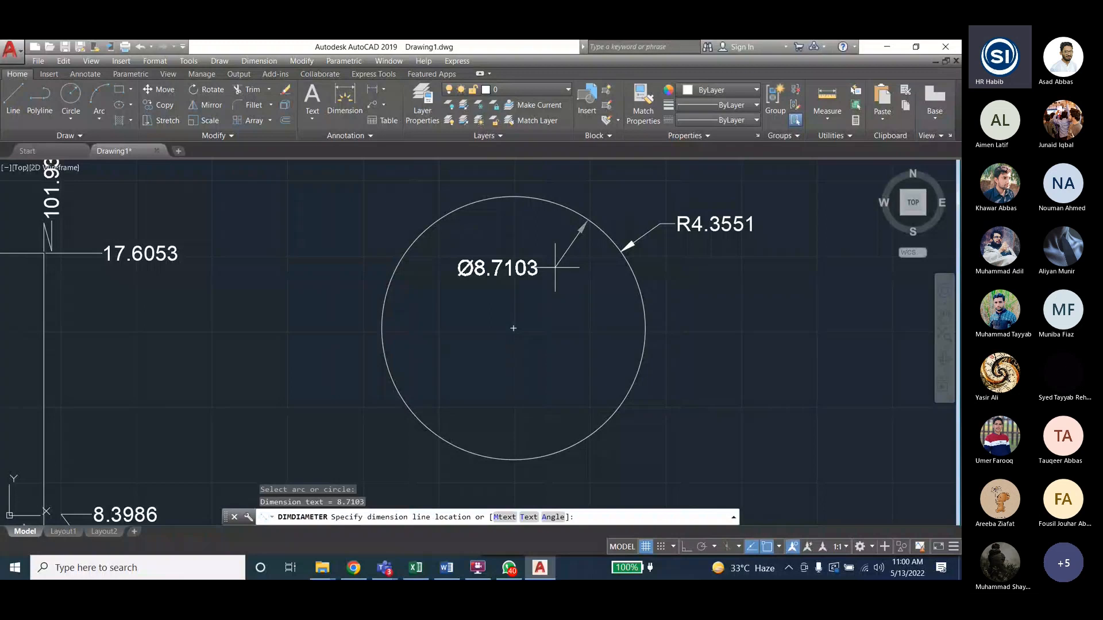
click(352, 224)
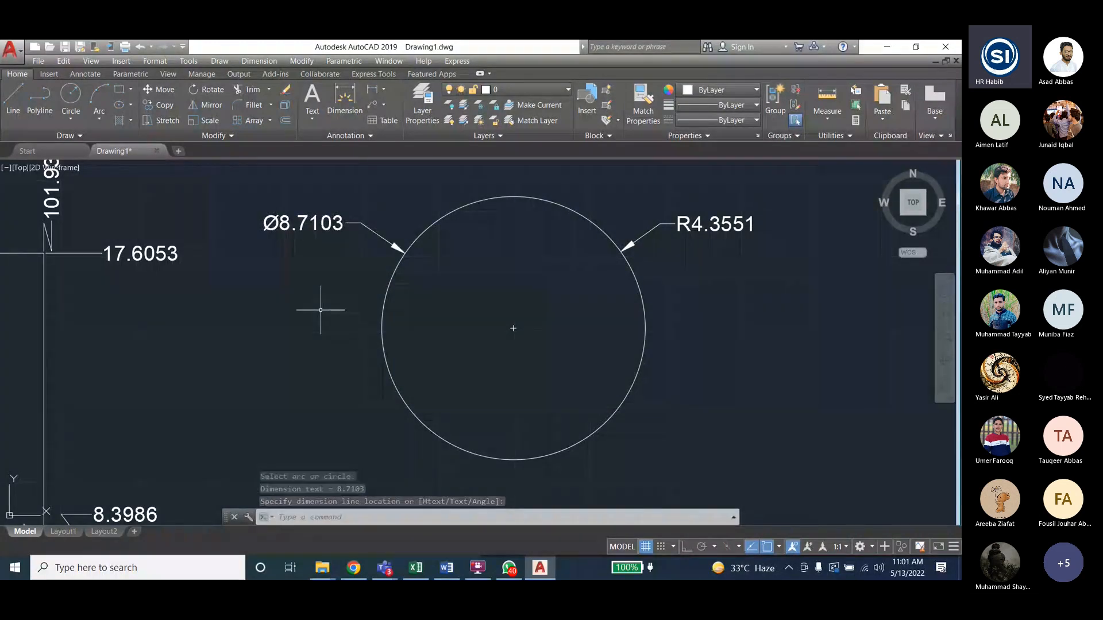
click(259, 61)
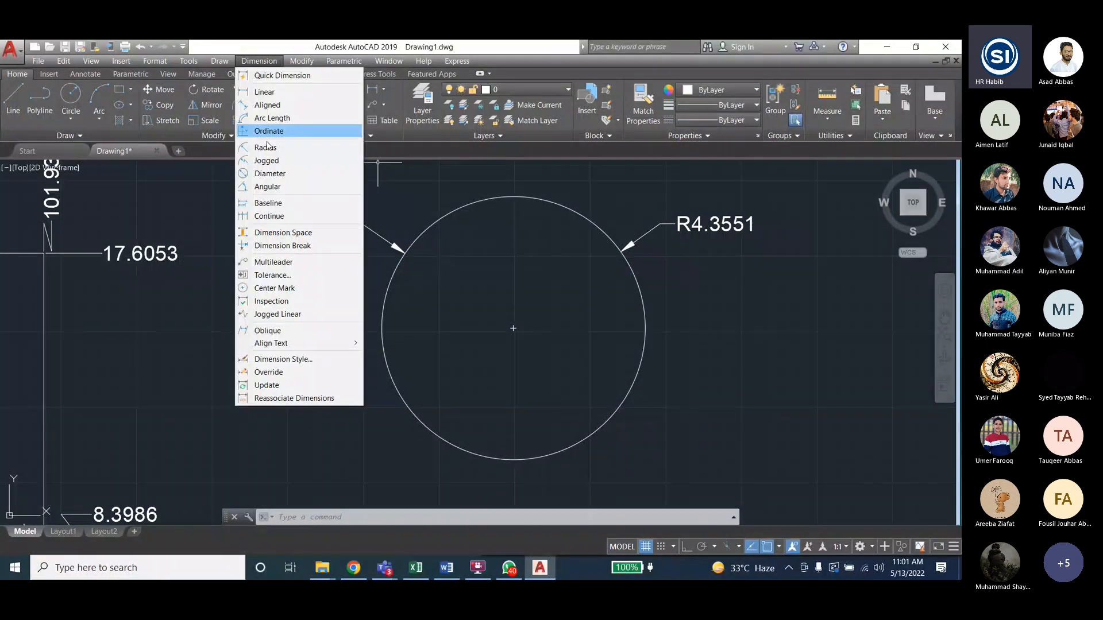
- Try jogged radius dimensions on the circle with the centre override at its centre
click(266, 161)
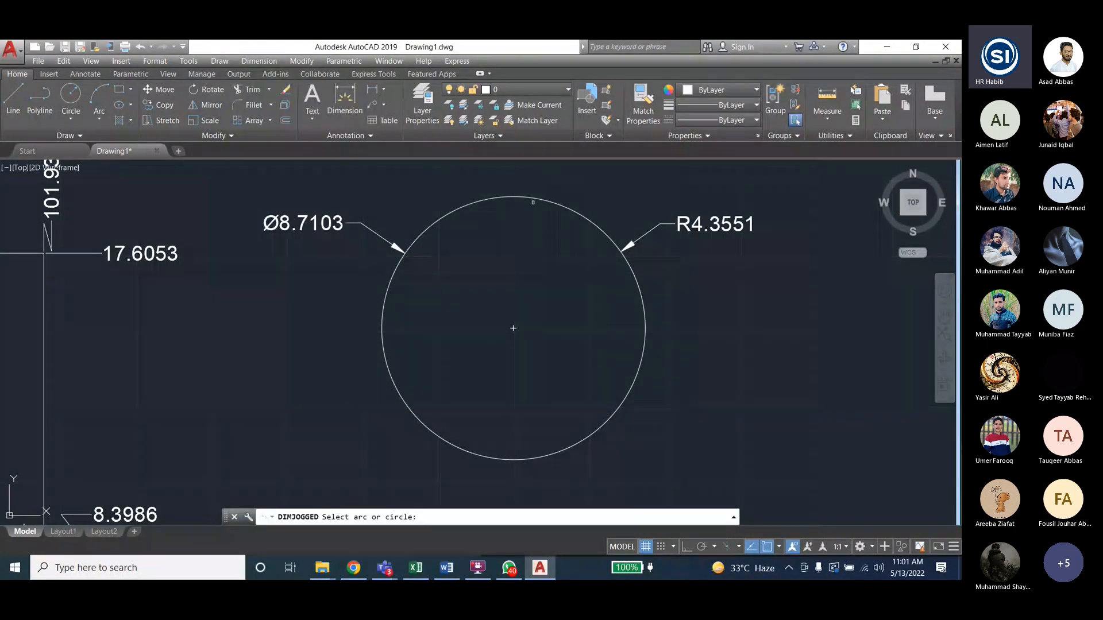
click(533, 202)
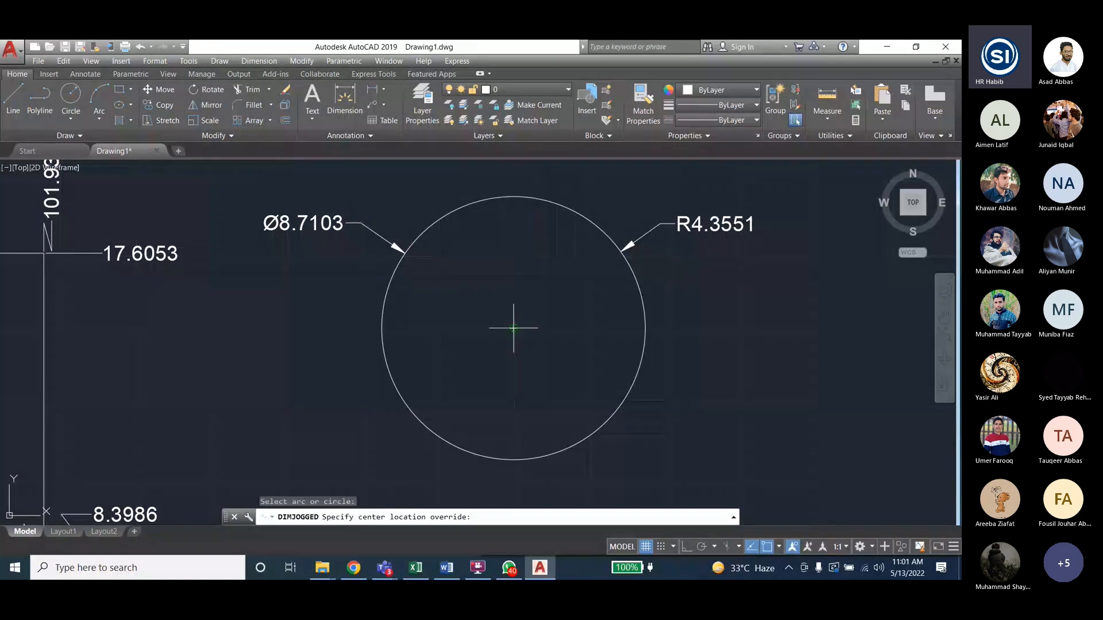
click(514, 328)
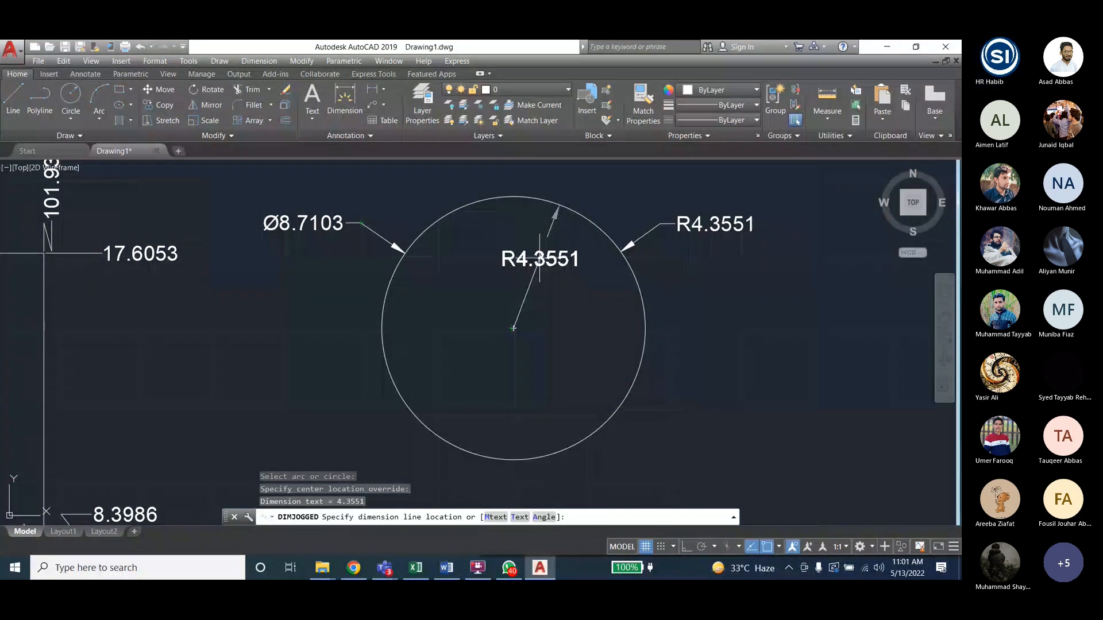
click(539, 259)
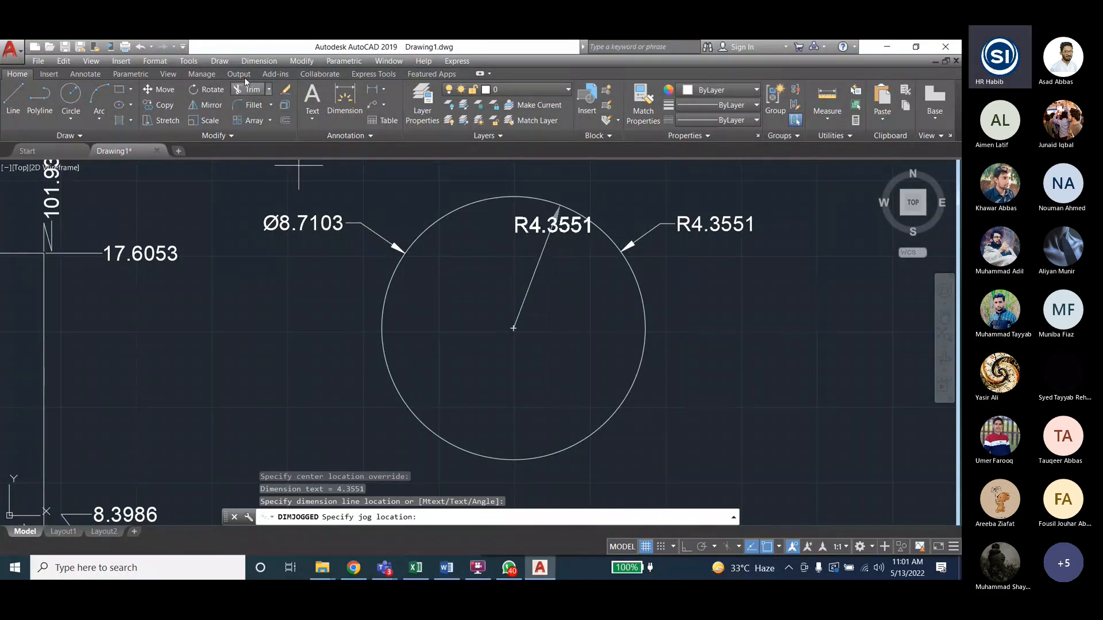
click(252, 62)
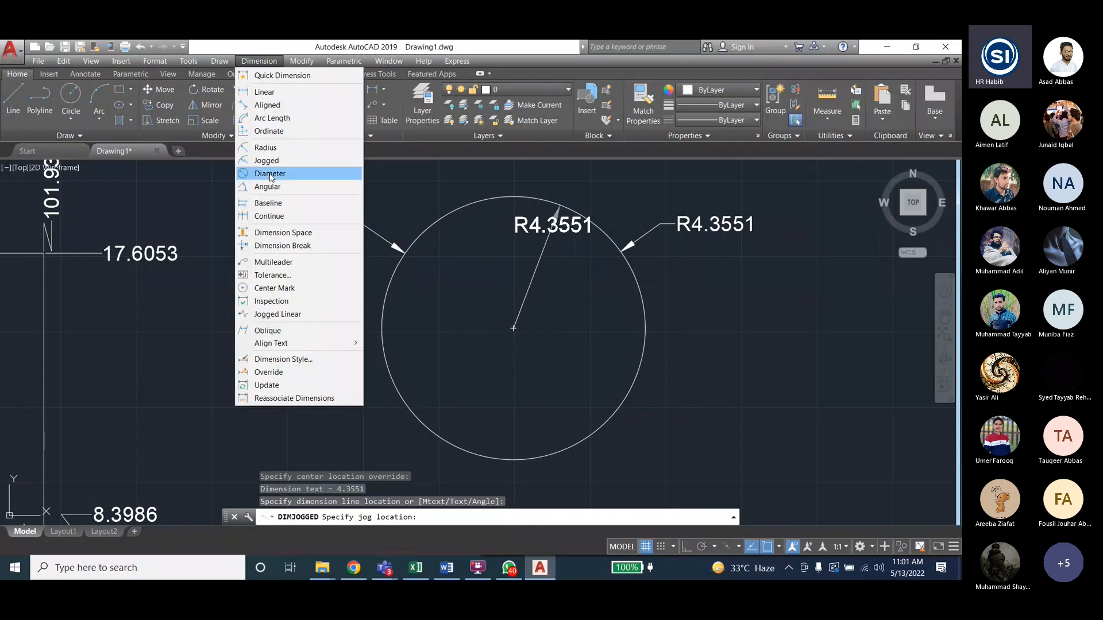
click(266, 161)
click(645, 340)
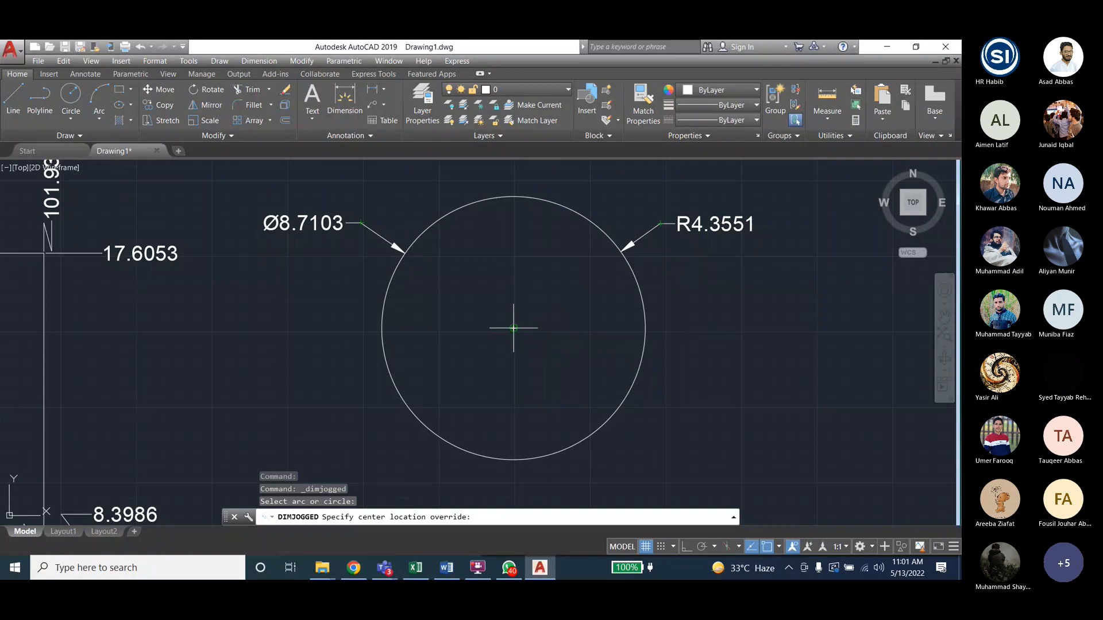
click(511, 328)
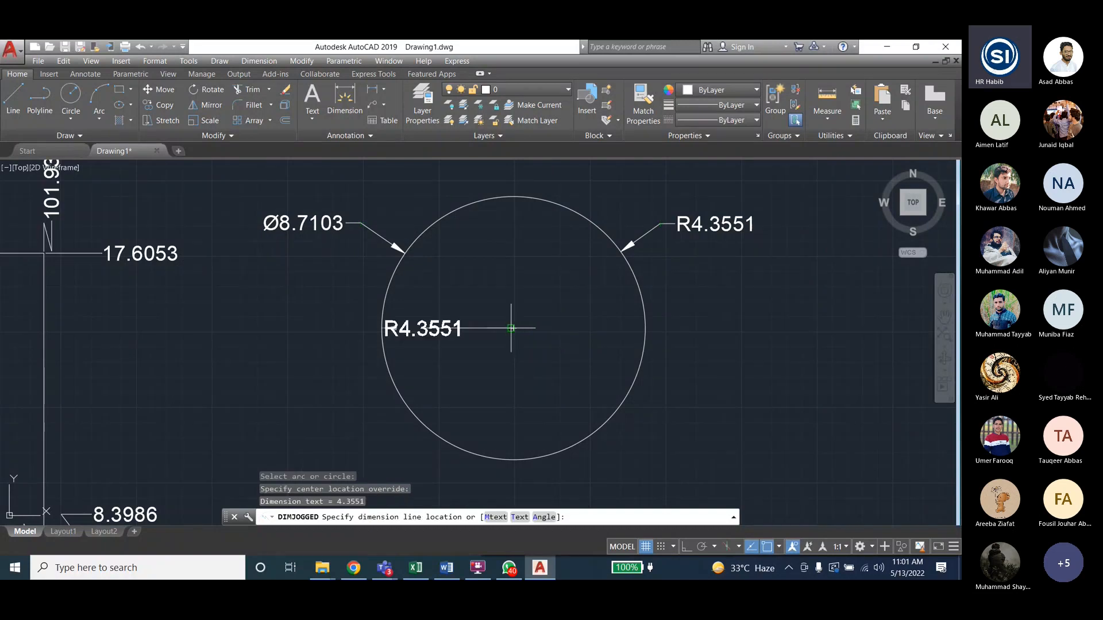
click(570, 328)
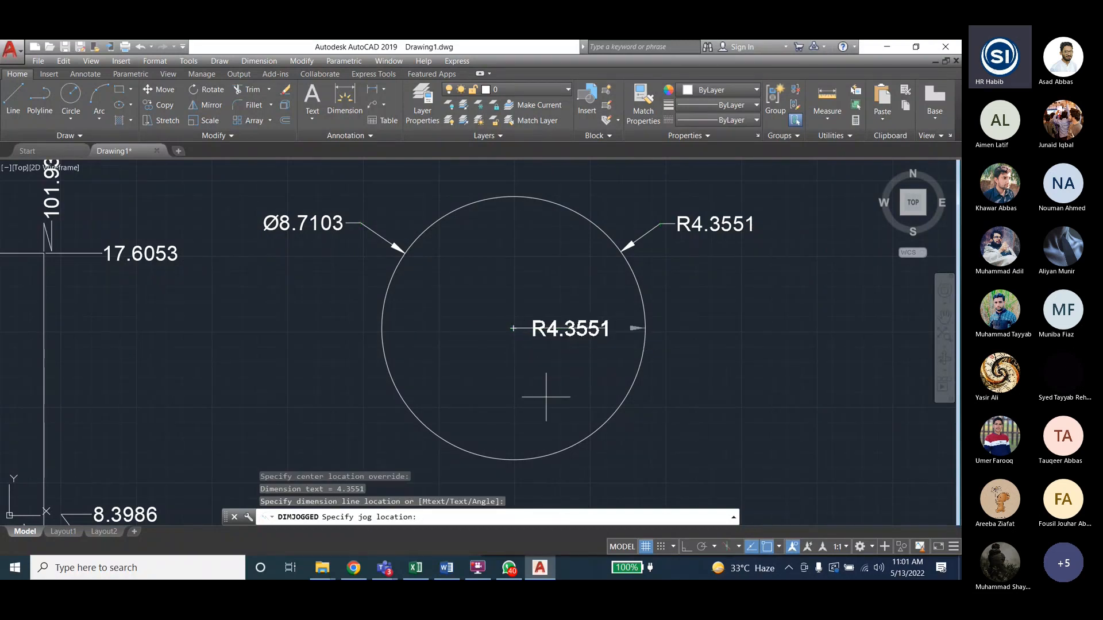
- Place the final jogged R4.3551 radius dimension inside the circle and end the command
click(301, 60)
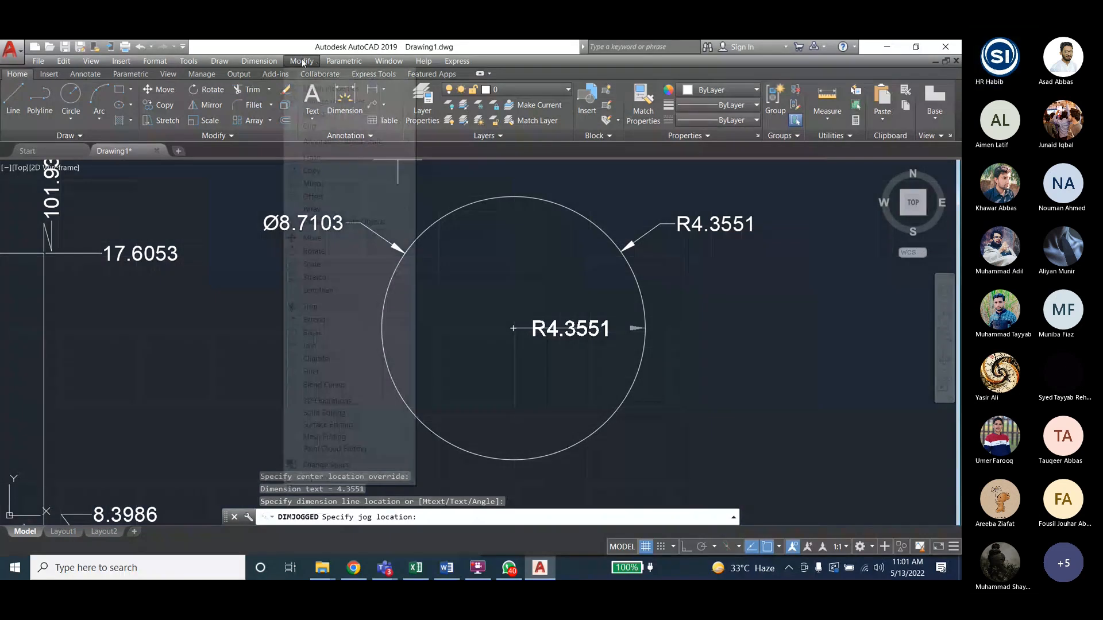
mouse_move(260, 61)
click(270, 158)
click(601, 427)
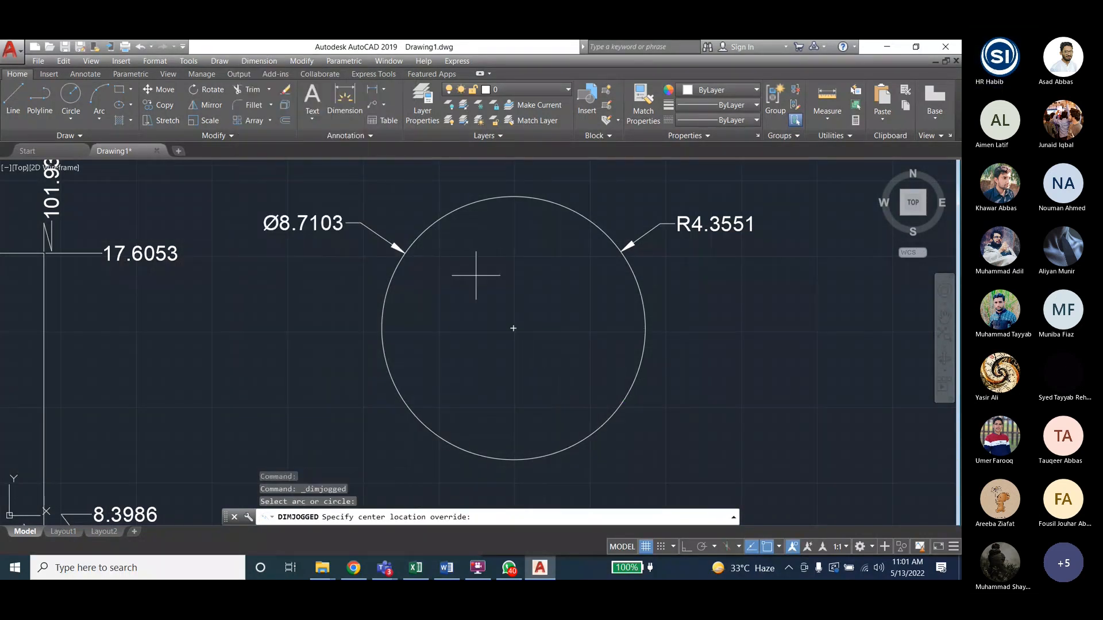
key(Escape)
key(Escape)
key(Escape)
key(Escape)
click(302, 61)
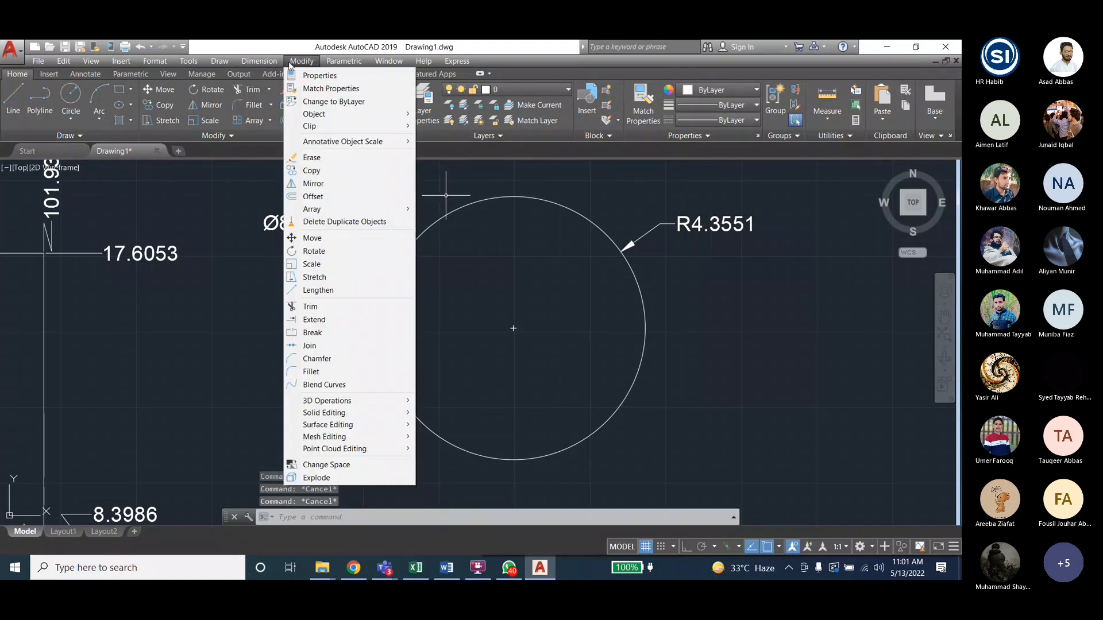
mouse_move(259, 61)
click(267, 160)
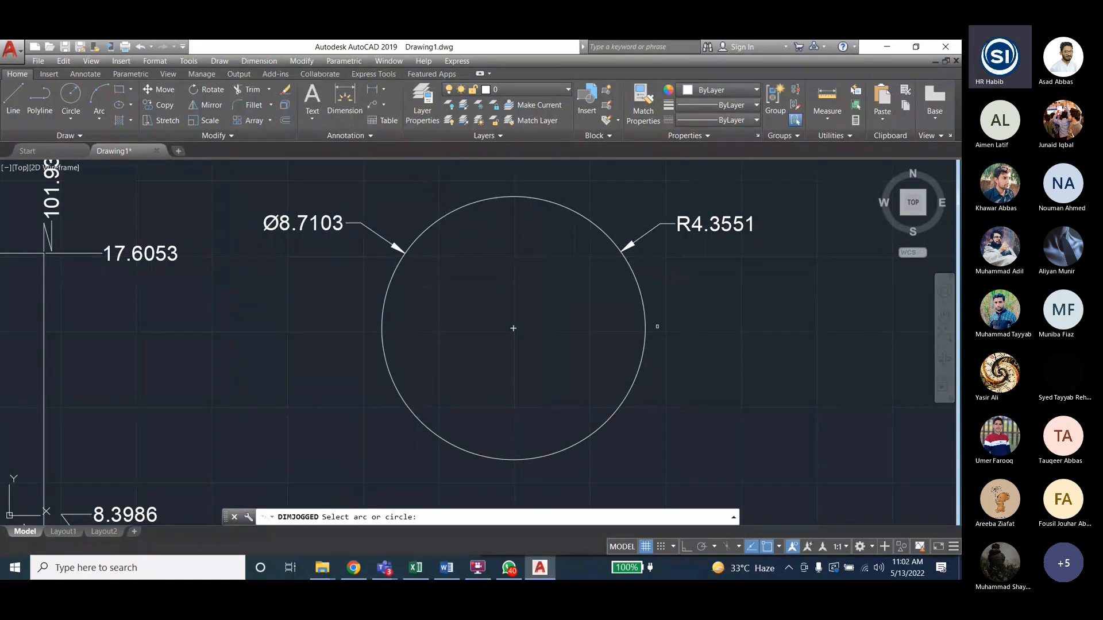
click(645, 329)
click(513, 328)
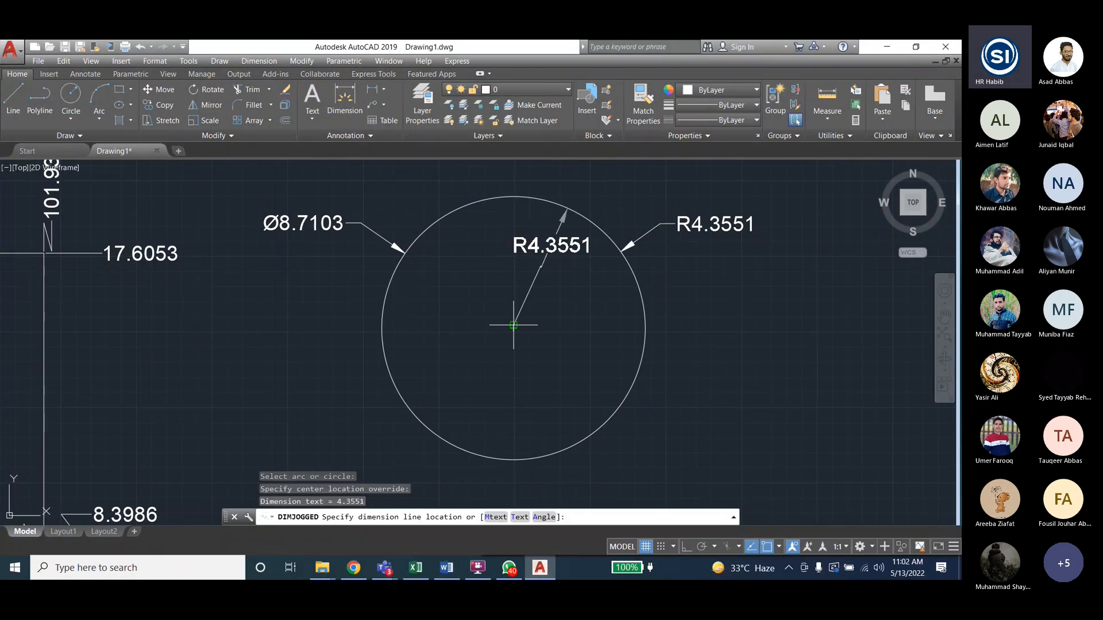
click(513, 265)
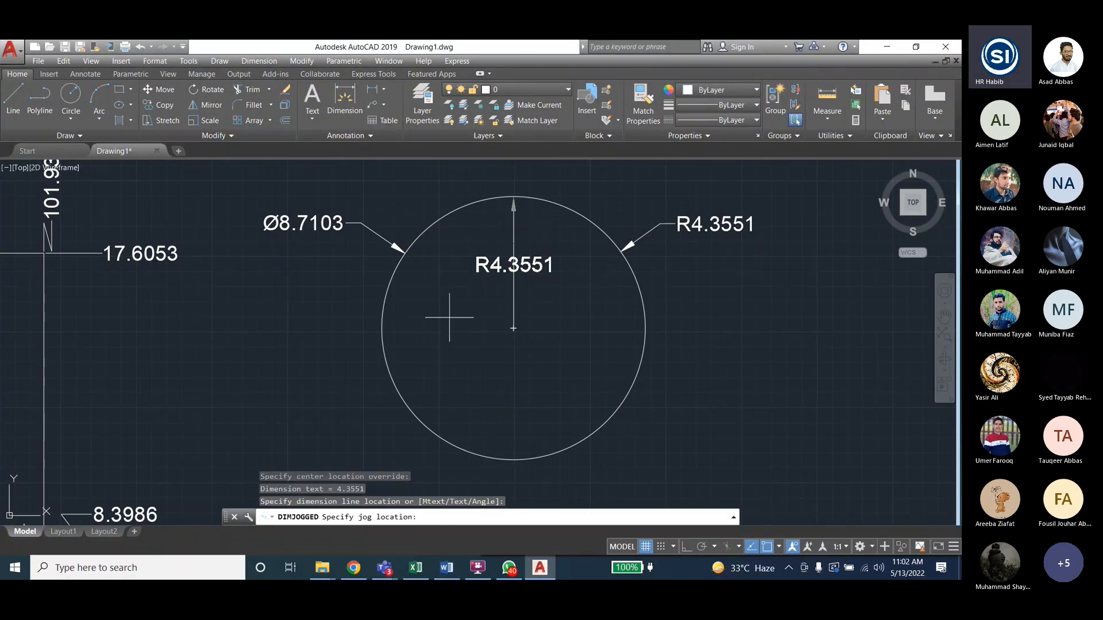
key(Escape)
key(Escape)
key(Escape)
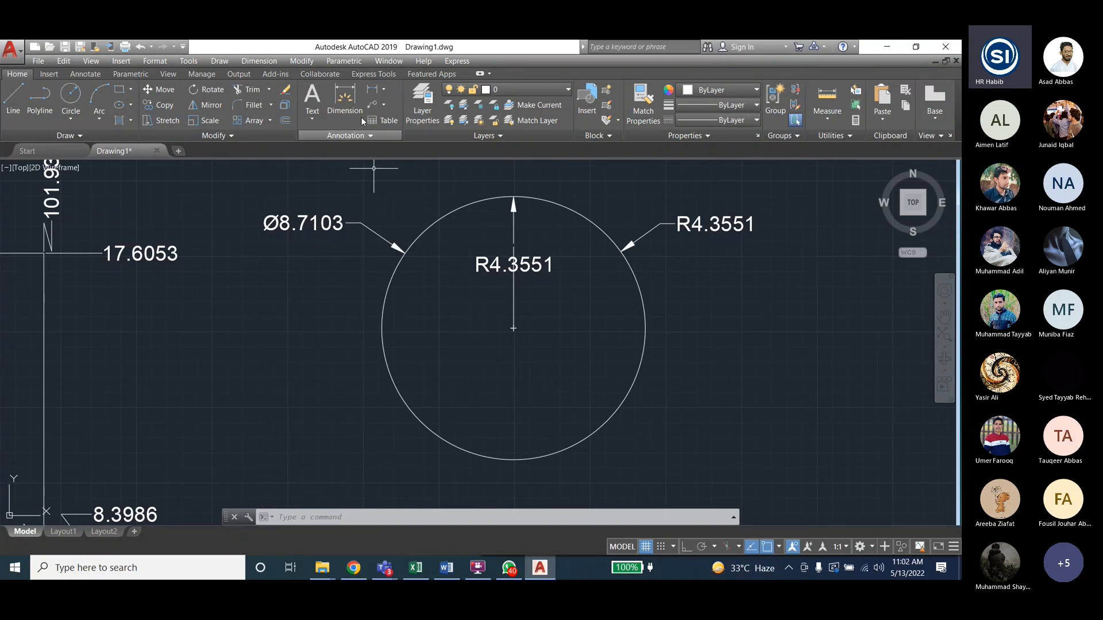
- Add a 45° angular dimension between the triangle's diagonal and bottom edge at the lower-left corner
click(259, 61)
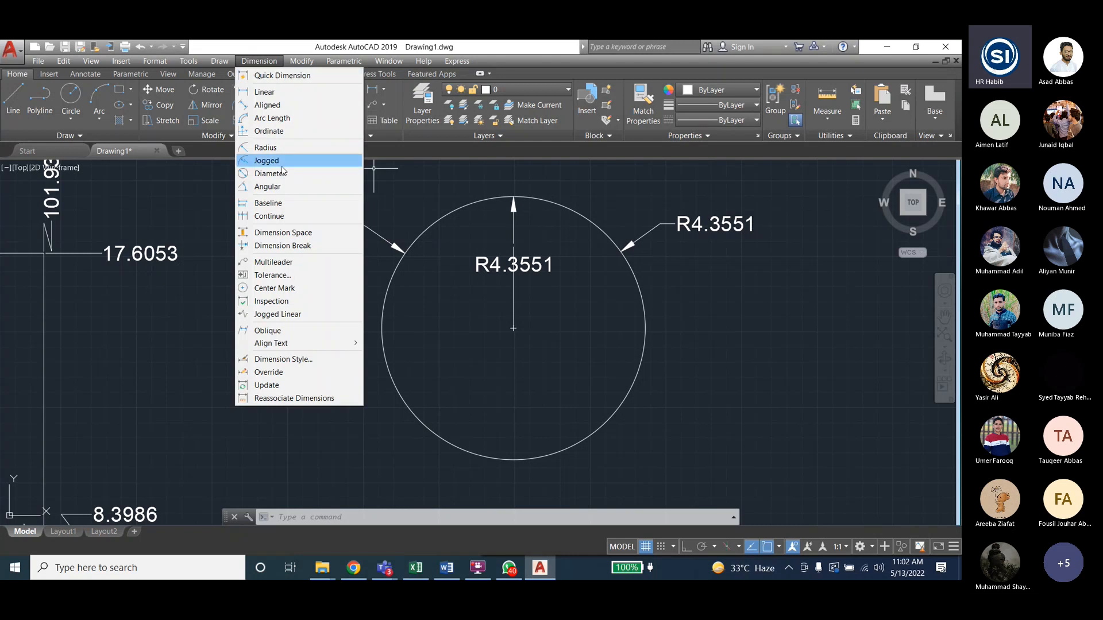
click(282, 187)
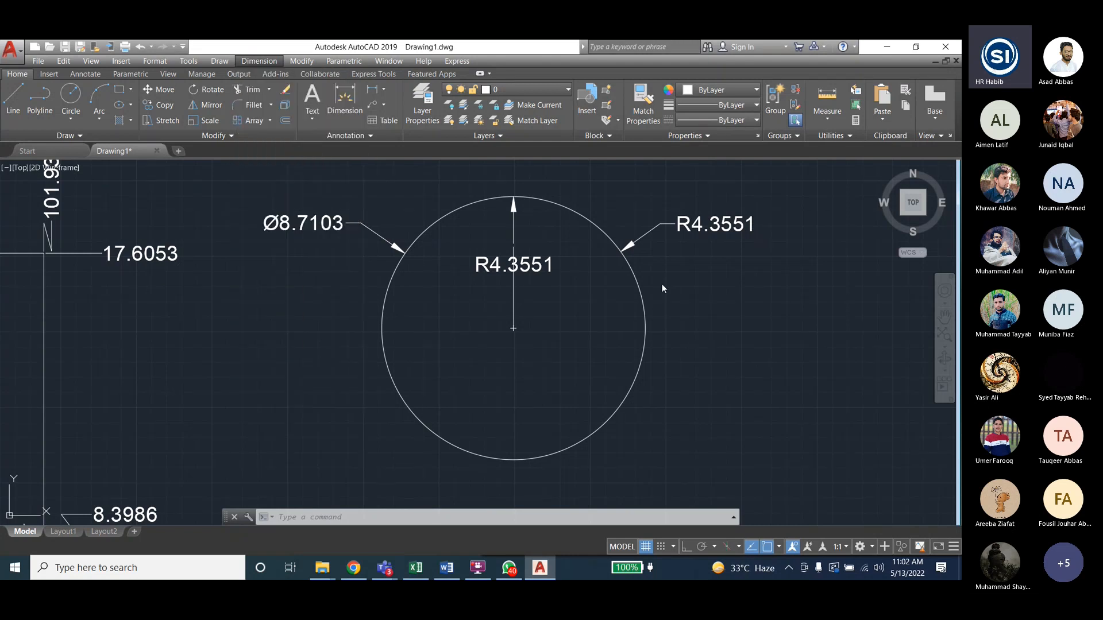
scroll(662, 284, down, 2)
scroll(494, 355, down, 2)
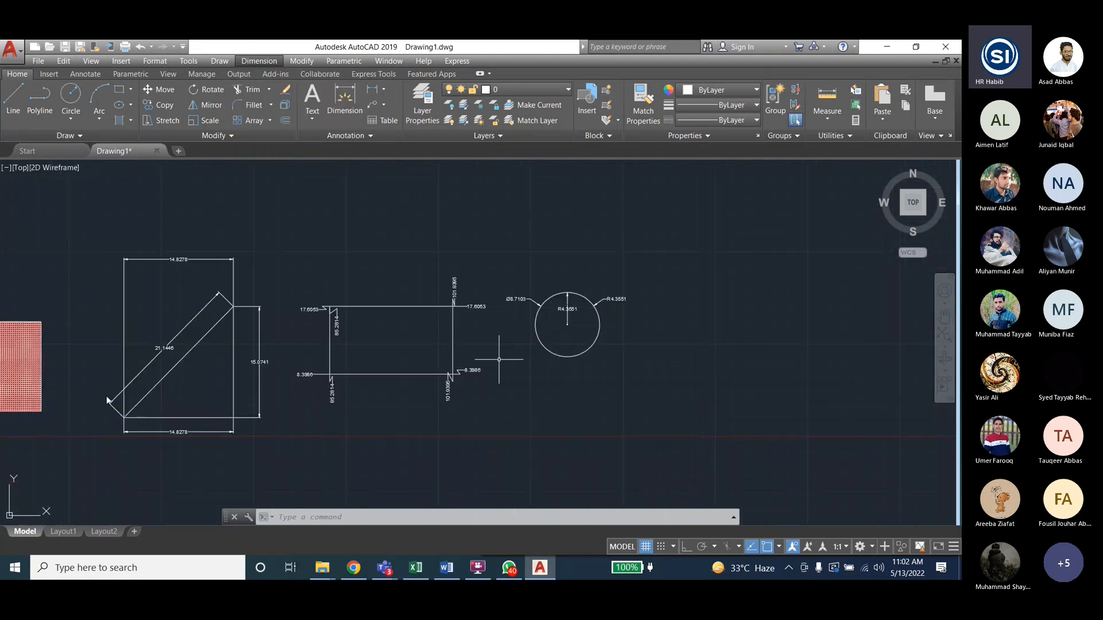
scroll(432, 402, down, 2)
scroll(226, 406, up, 4)
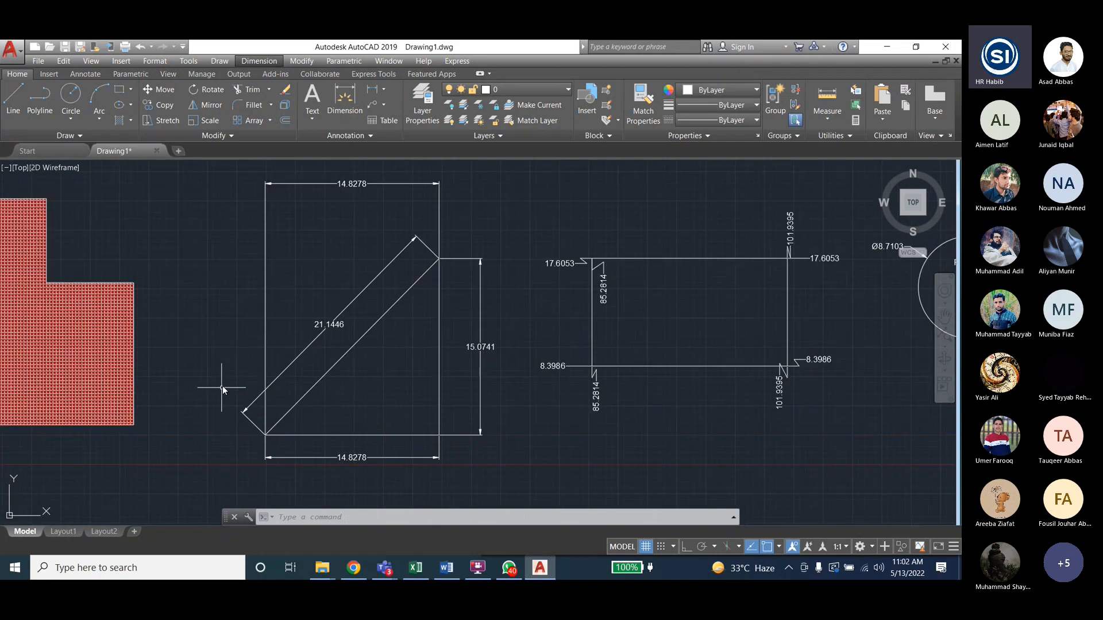
scroll(227, 415, up, 2)
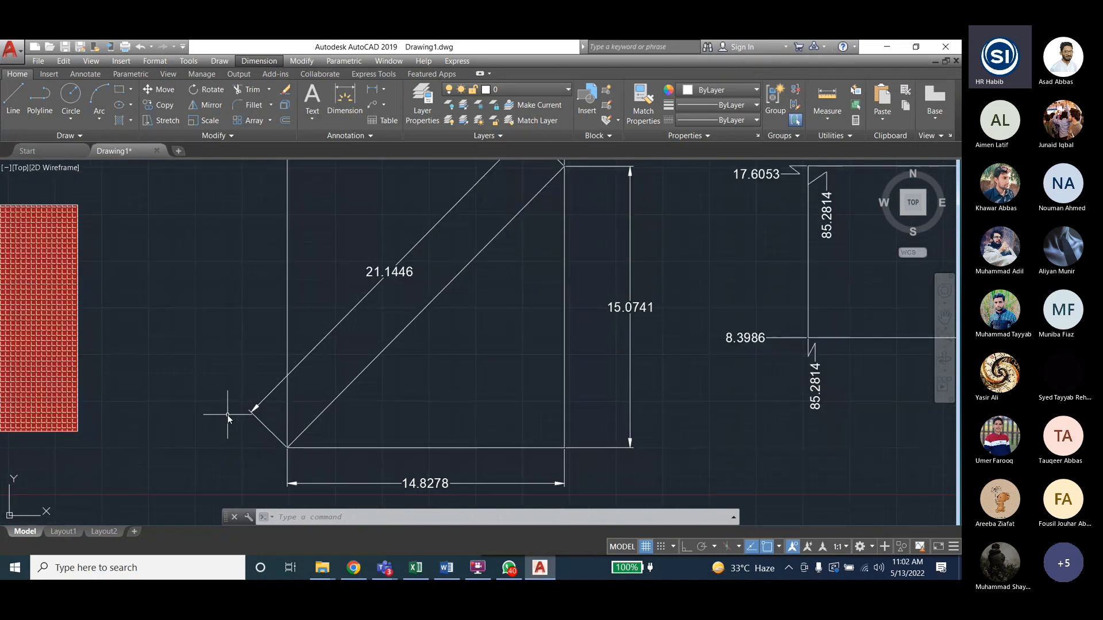
click(252, 62)
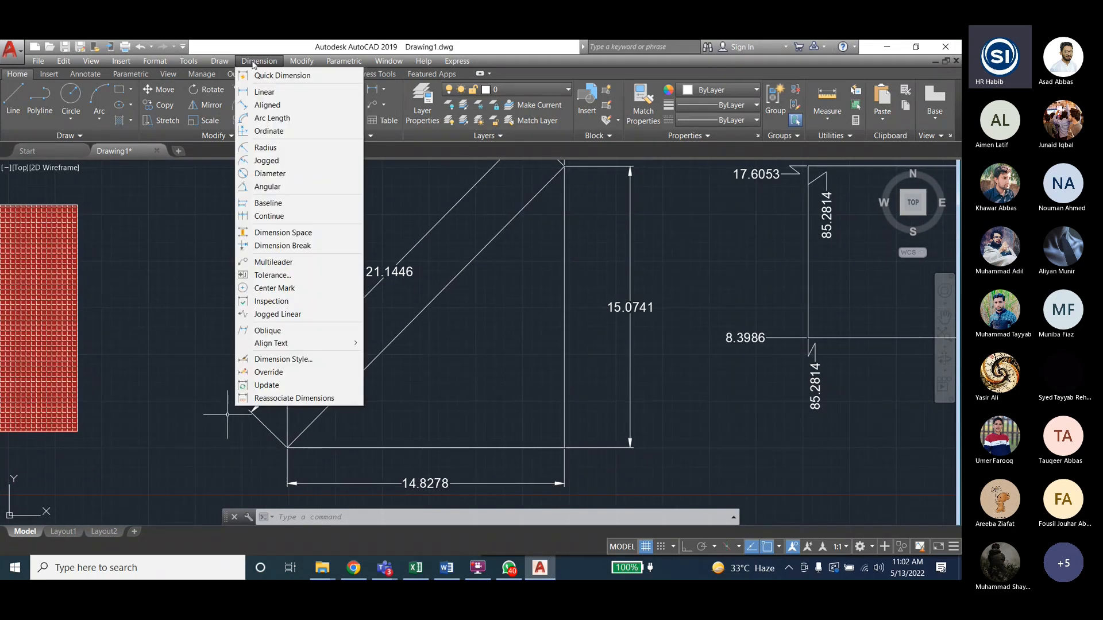
click(267, 187)
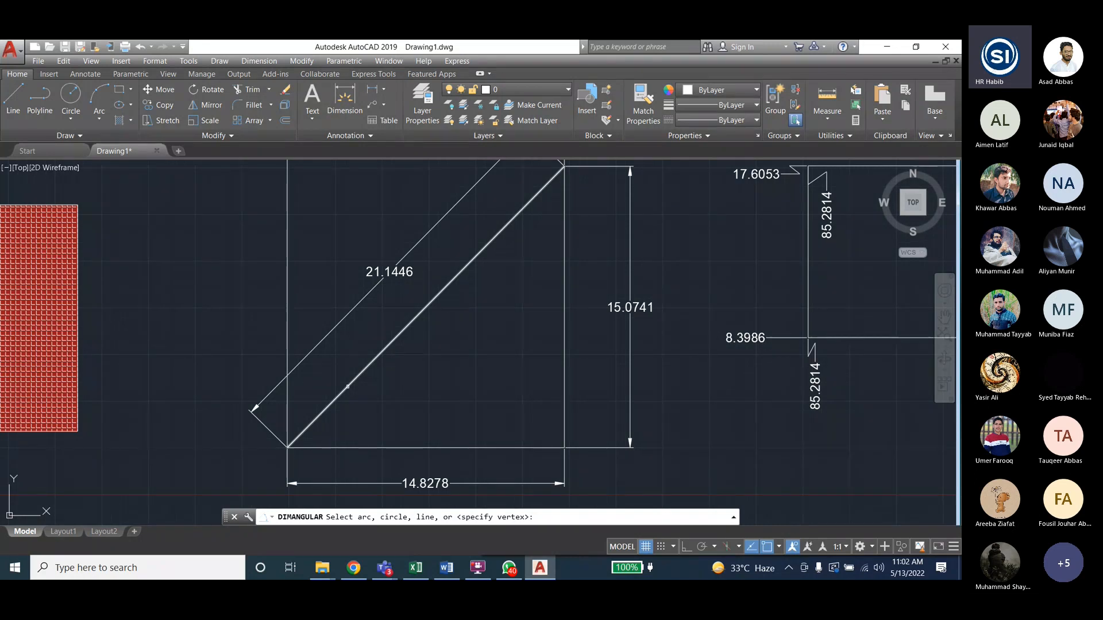
click(348, 387)
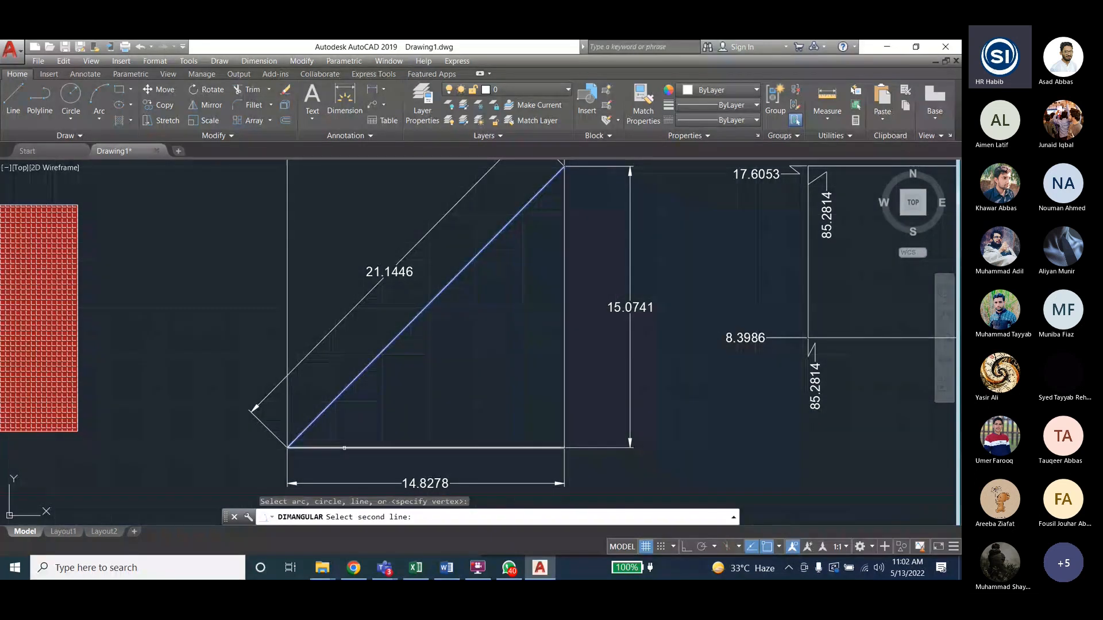
click(354, 447)
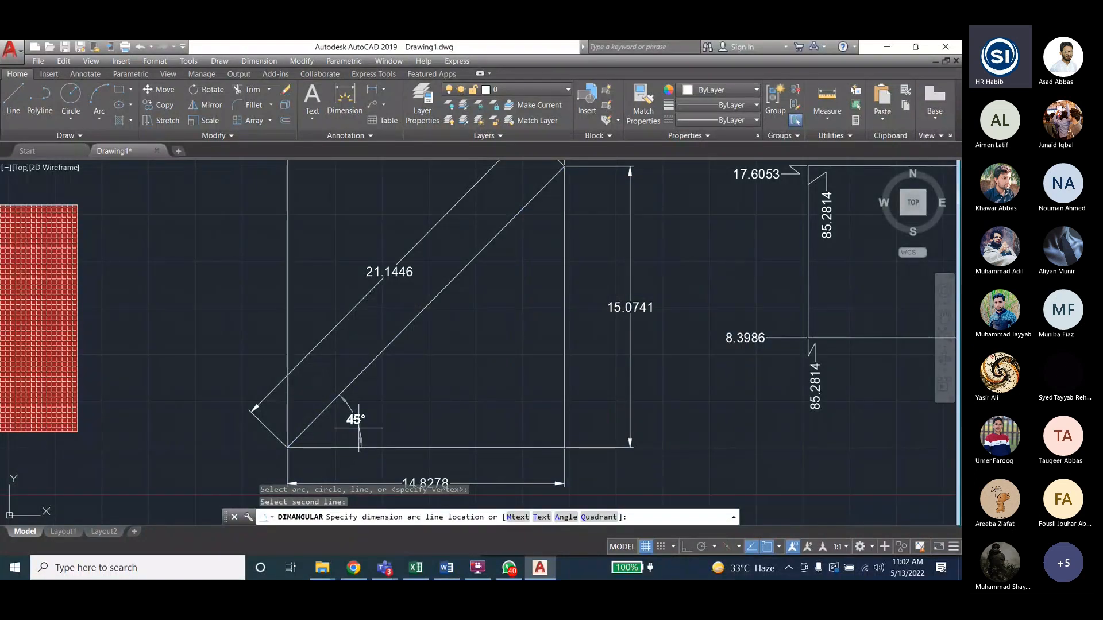
click(358, 427)
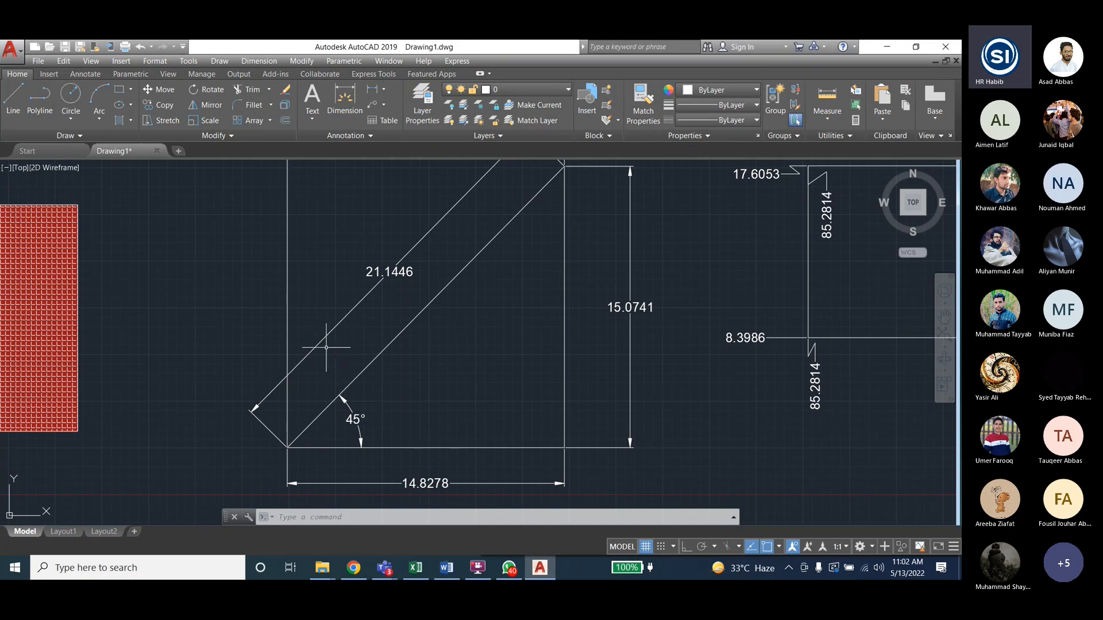
- Add a 45° angular dimension between the diagonal and vertical edge at the triangle's top corner
click(259, 61)
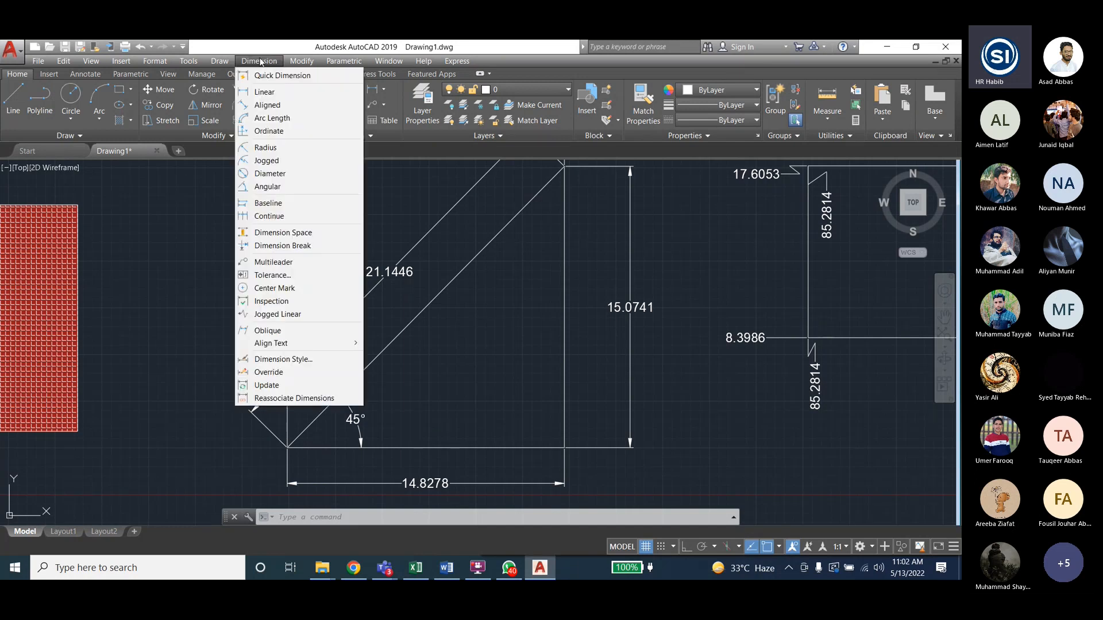
click(268, 186)
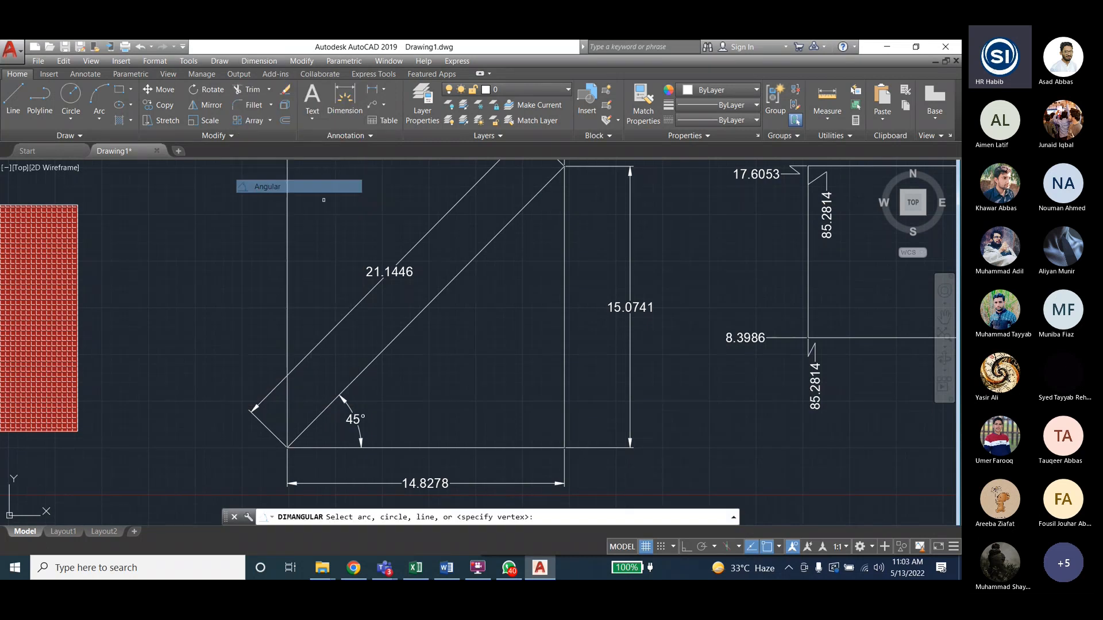
click(540, 190)
click(559, 195)
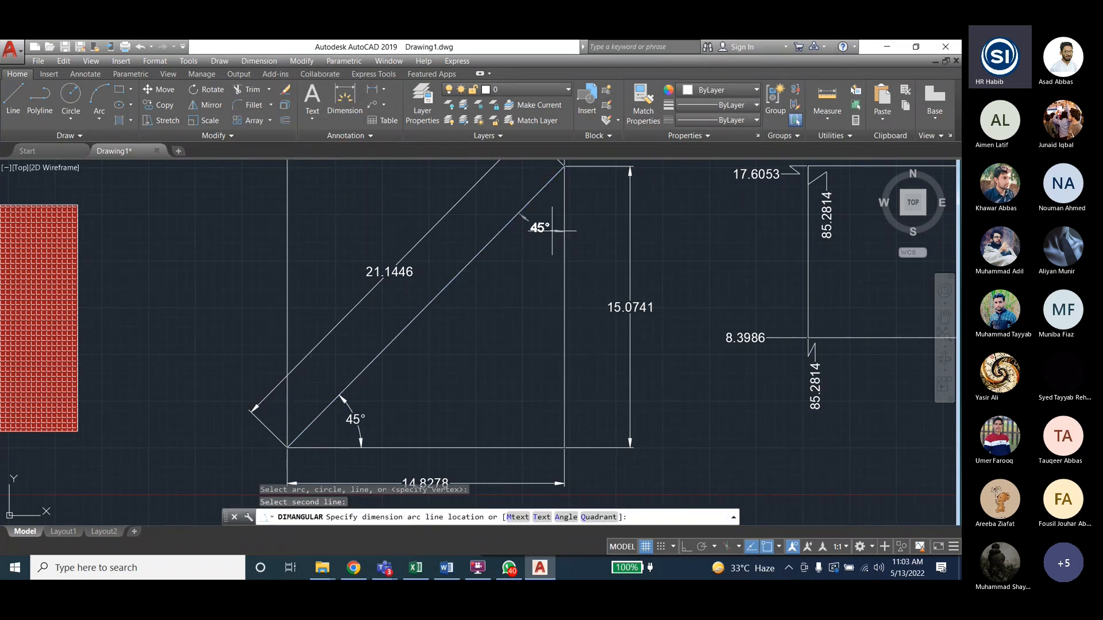
click(552, 234)
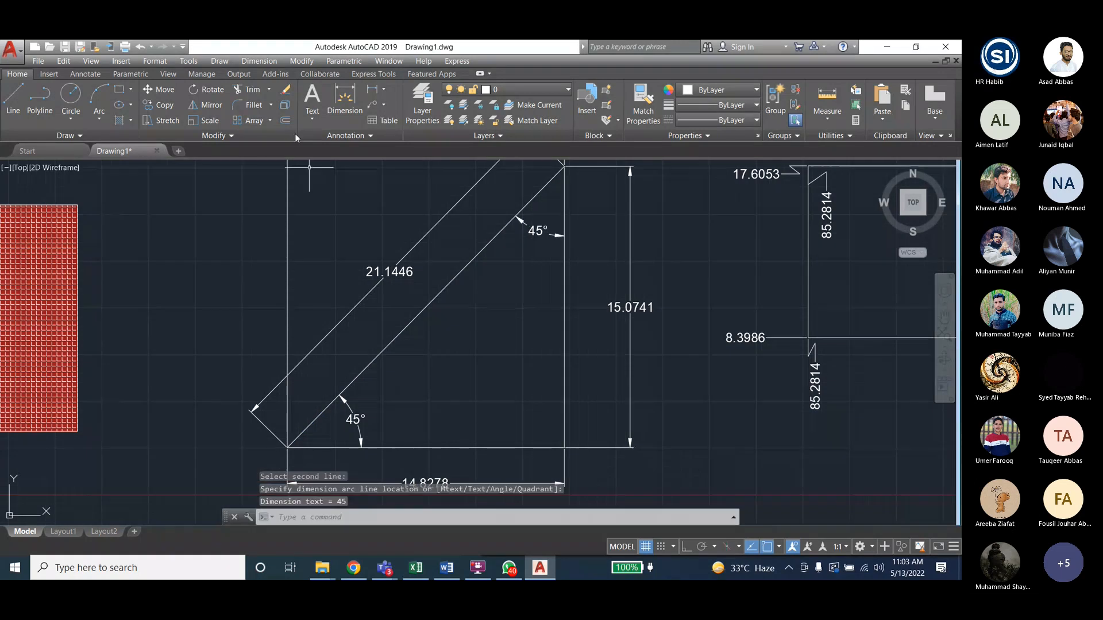
- Add a 90° angular dimension between the vertical and bottom edges at the lower-right corner
click(252, 61)
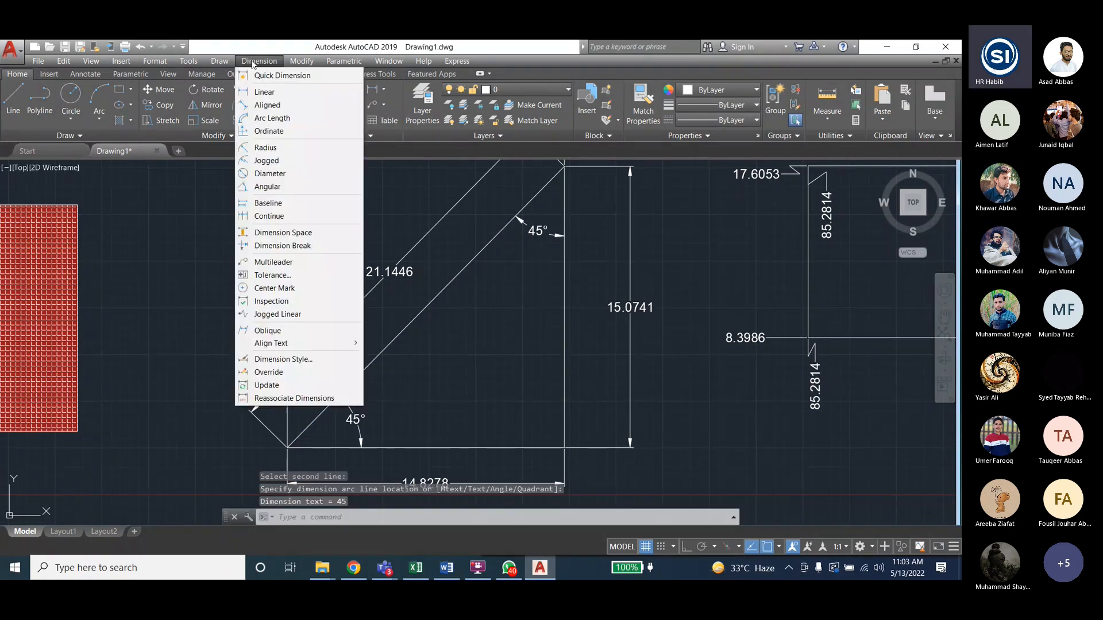
click(272, 188)
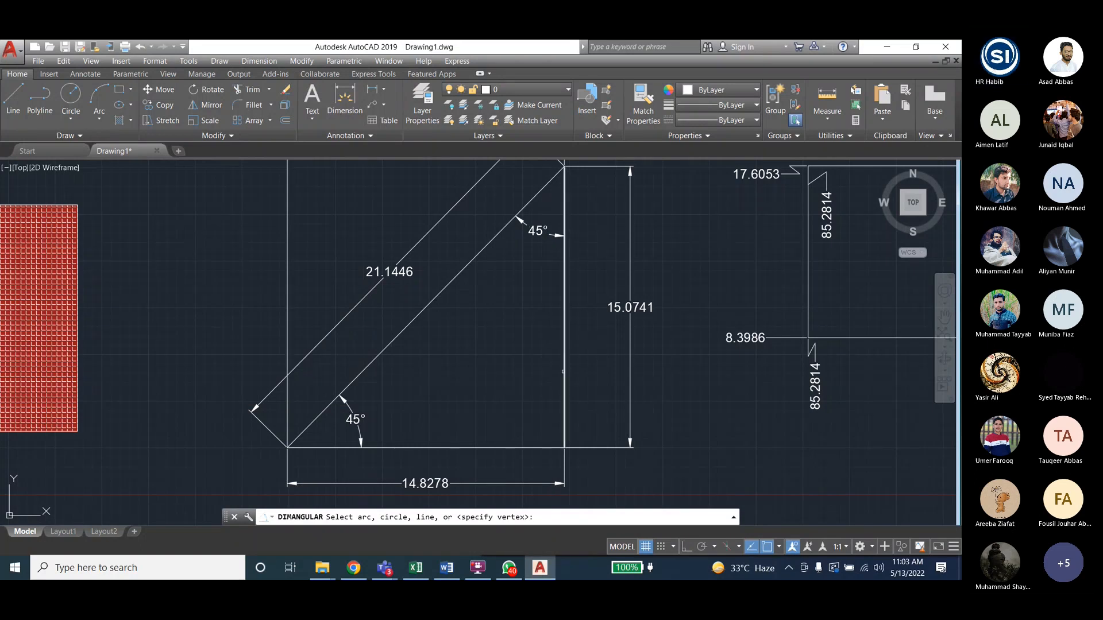
click(564, 402)
click(528, 444)
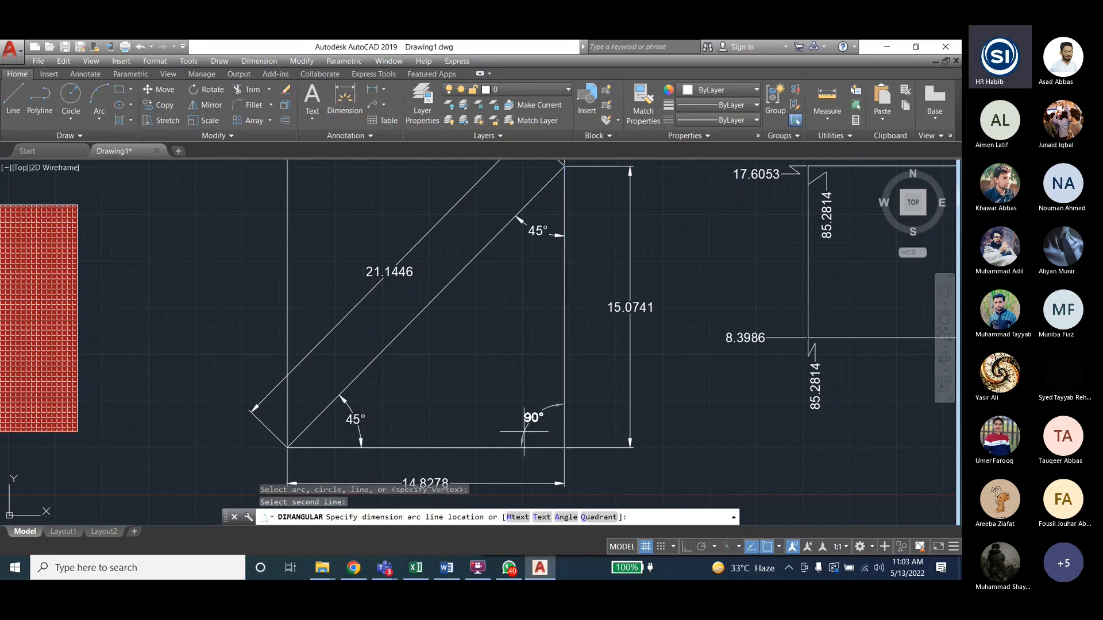
click(532, 416)
scroll(426, 205, down, 2)
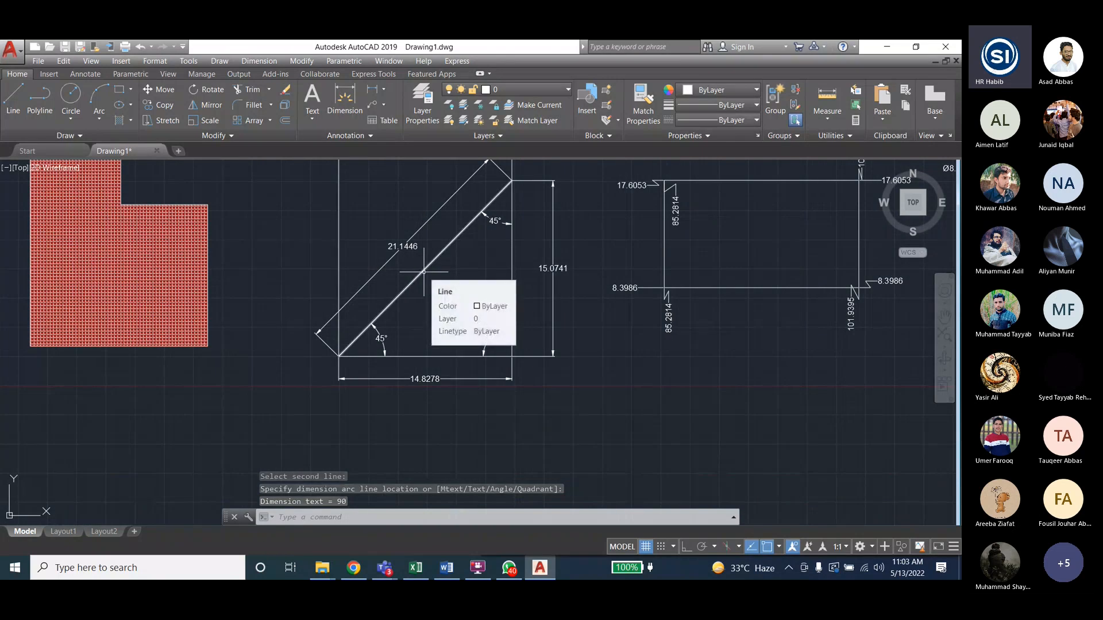
- Start an angular dimension for the 135° exterior angle at the triangle's lower-left corner, then end the command
click(259, 61)
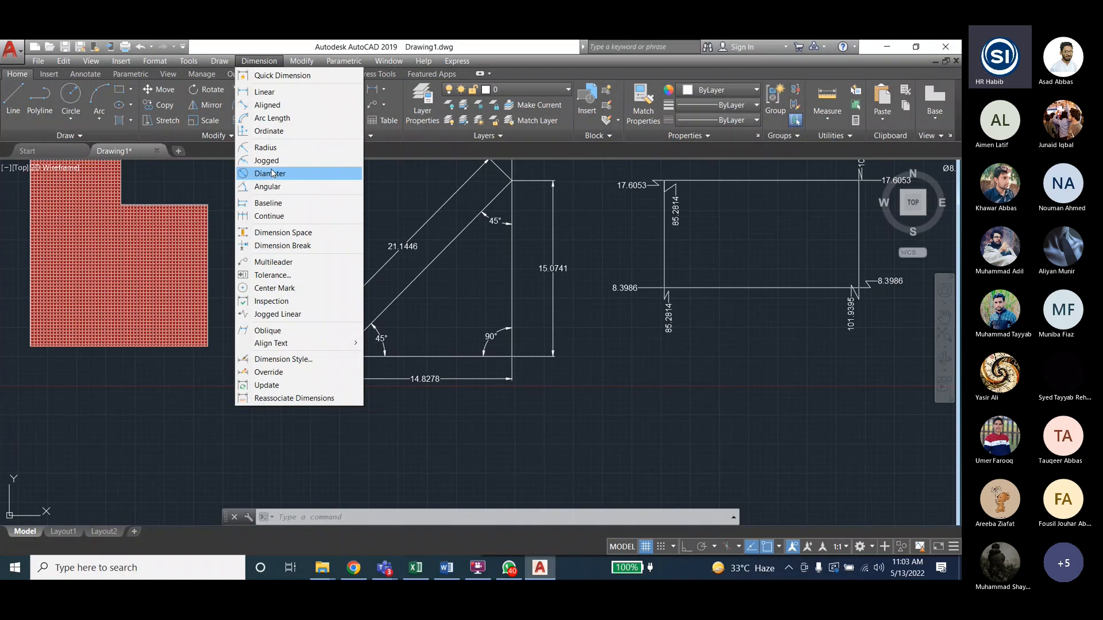
click(268, 186)
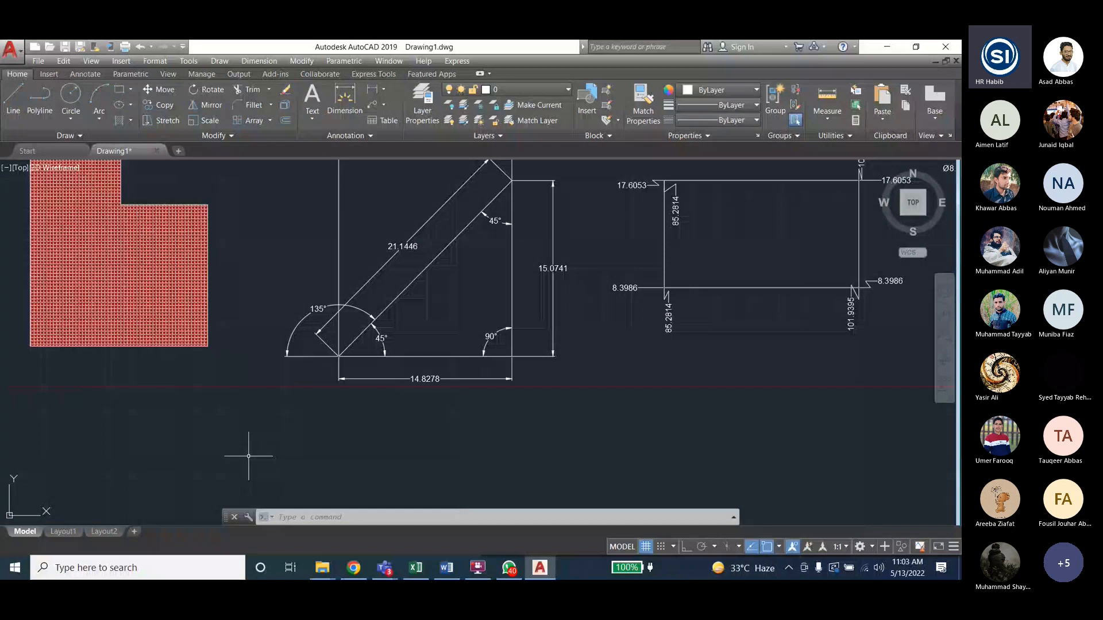
click(263, 61)
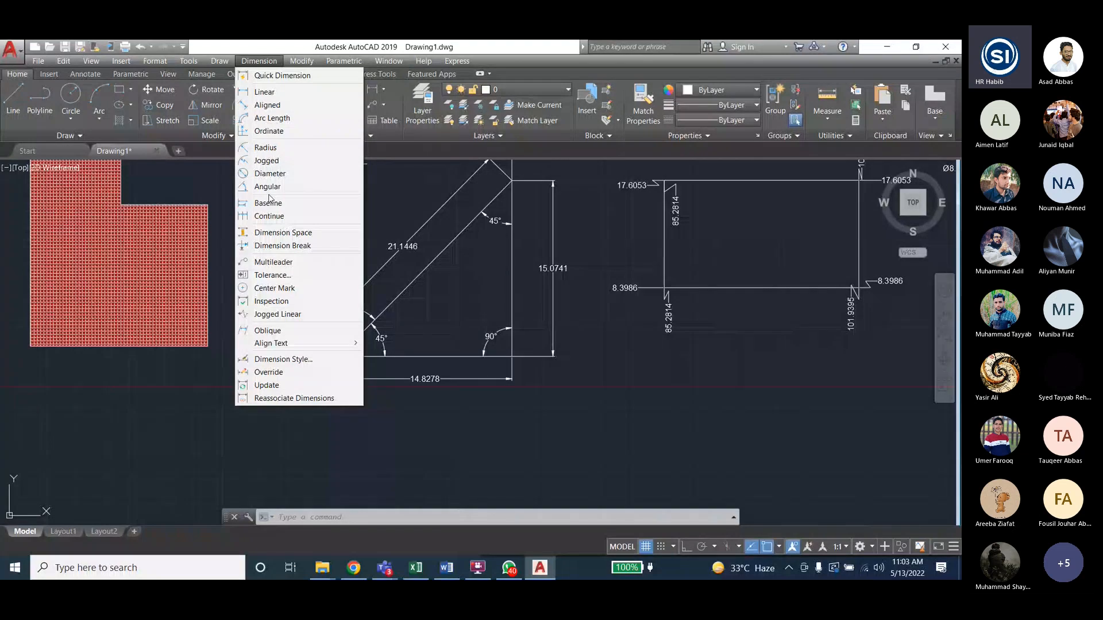
click(228, 434)
key(Escape)
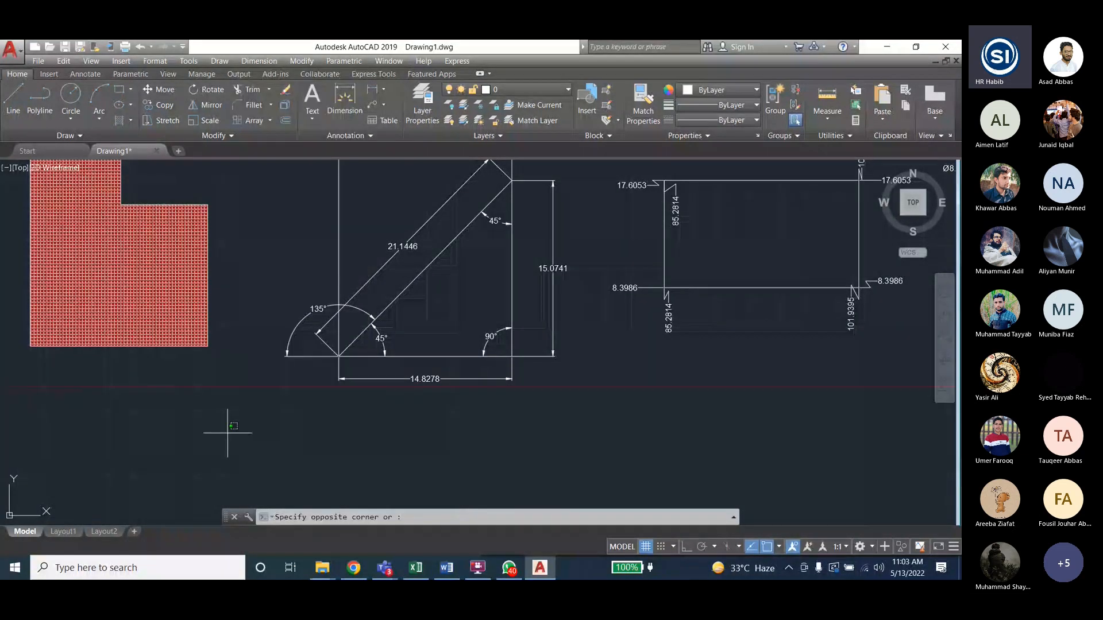
scroll(620, 393, down, 4)
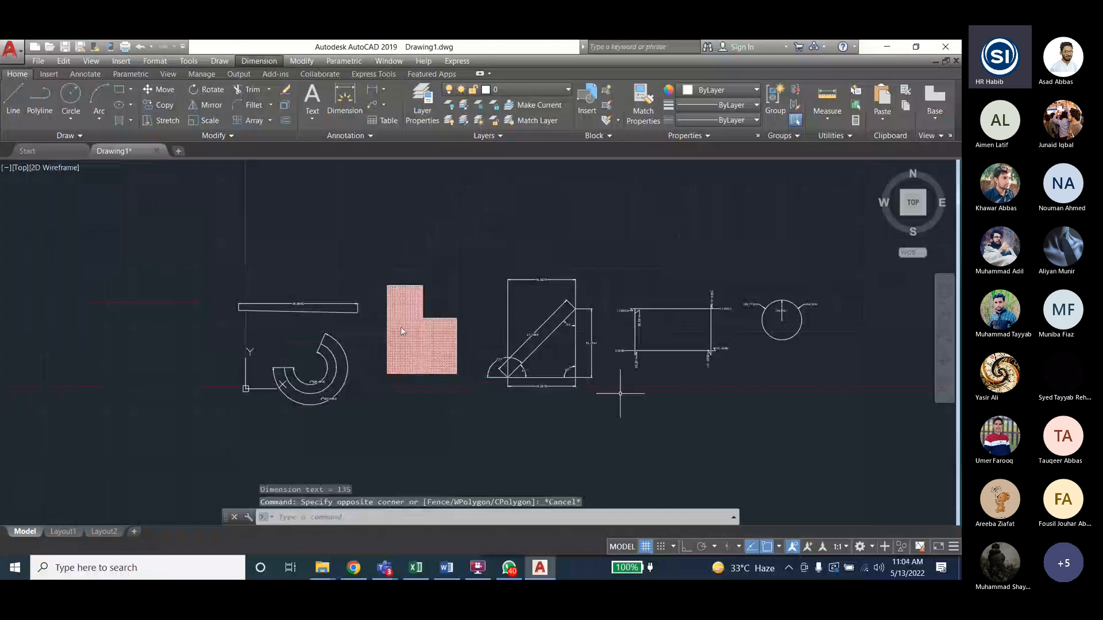
- Add a 7.7497 linear dimension above the L-shape's top edge
scroll(402, 331, up, 4)
click(261, 62)
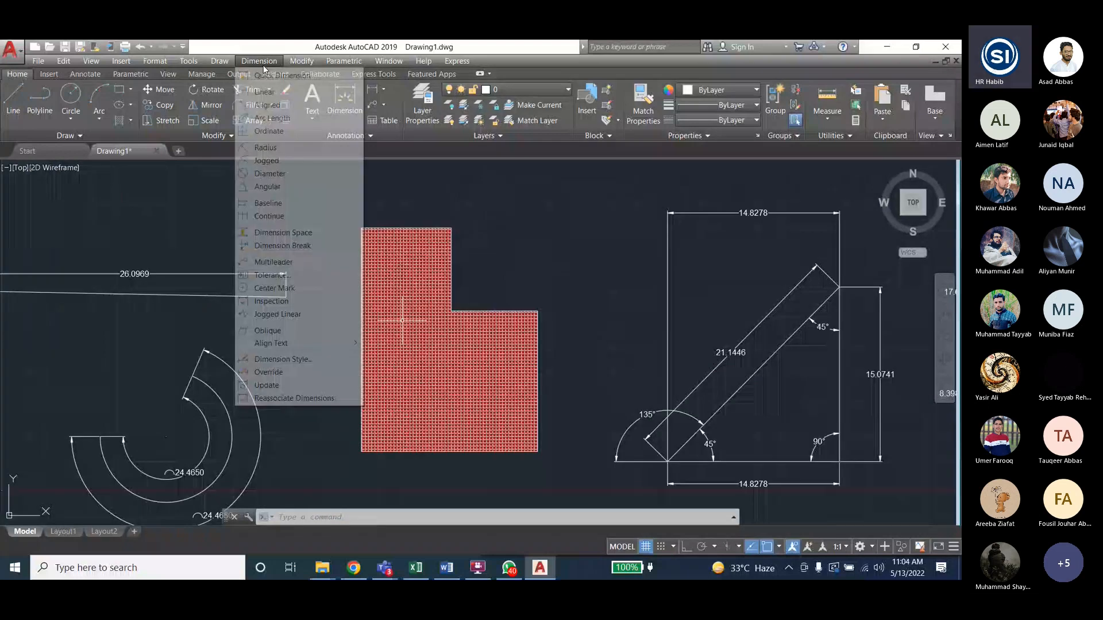
click(451, 228)
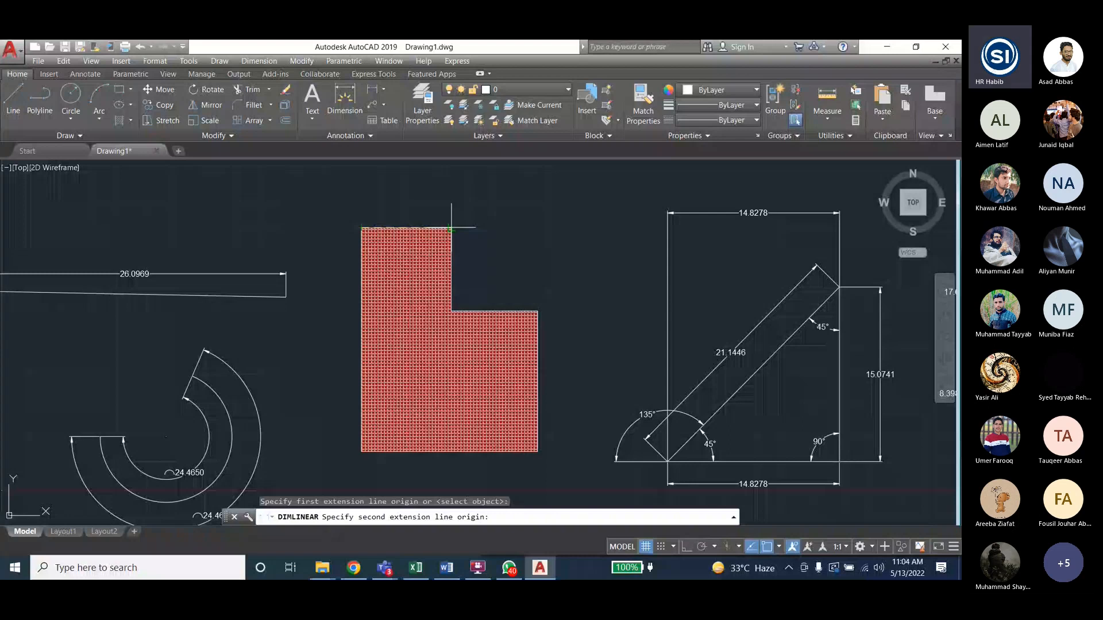
click(451, 228)
click(439, 215)
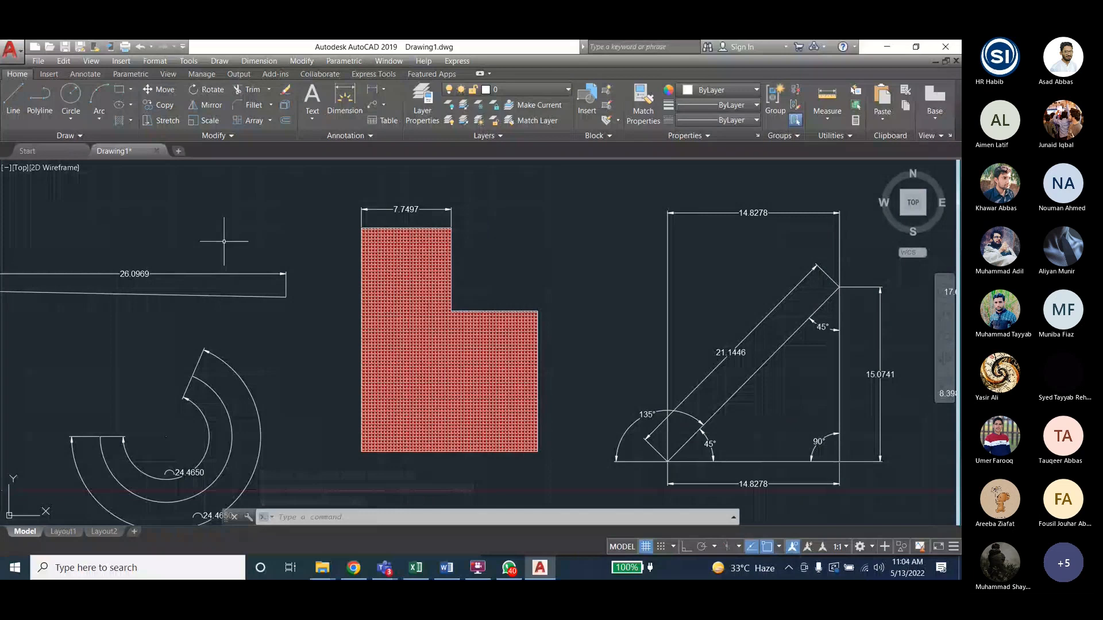
- Add a 15.1895 baseline dimension from it to the L-shape's right edge
click(259, 61)
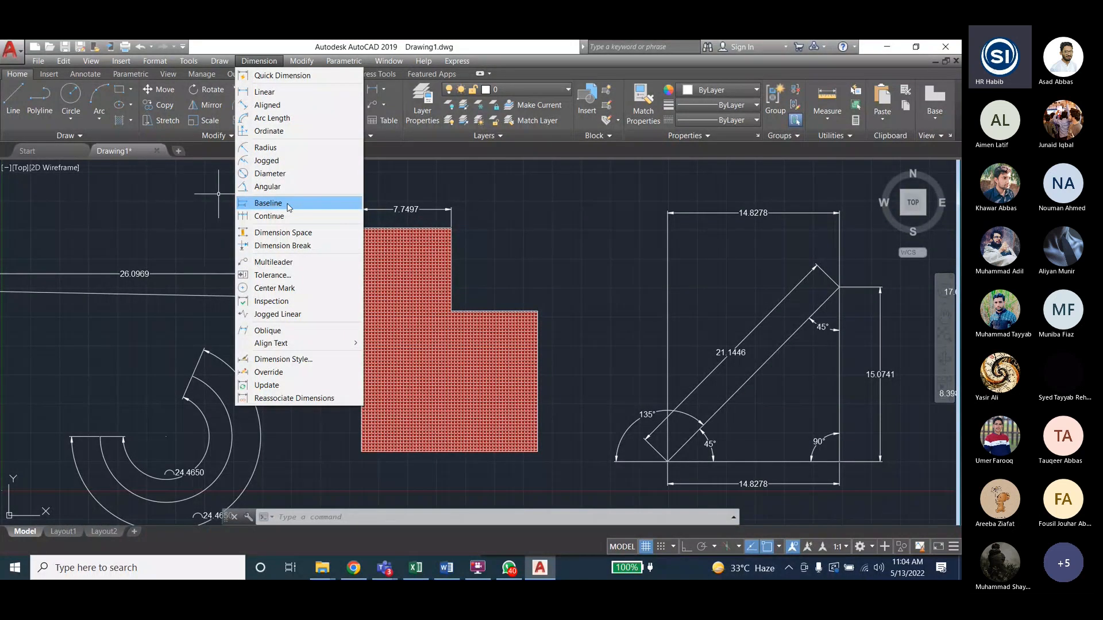
click(289, 205)
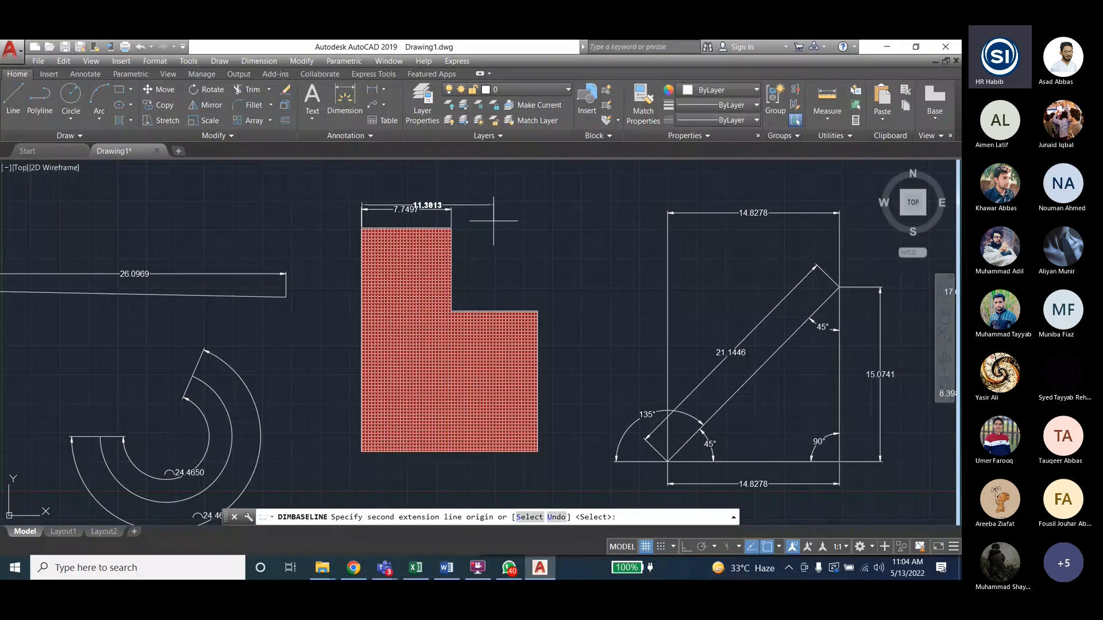
click(537, 311)
key(Escape)
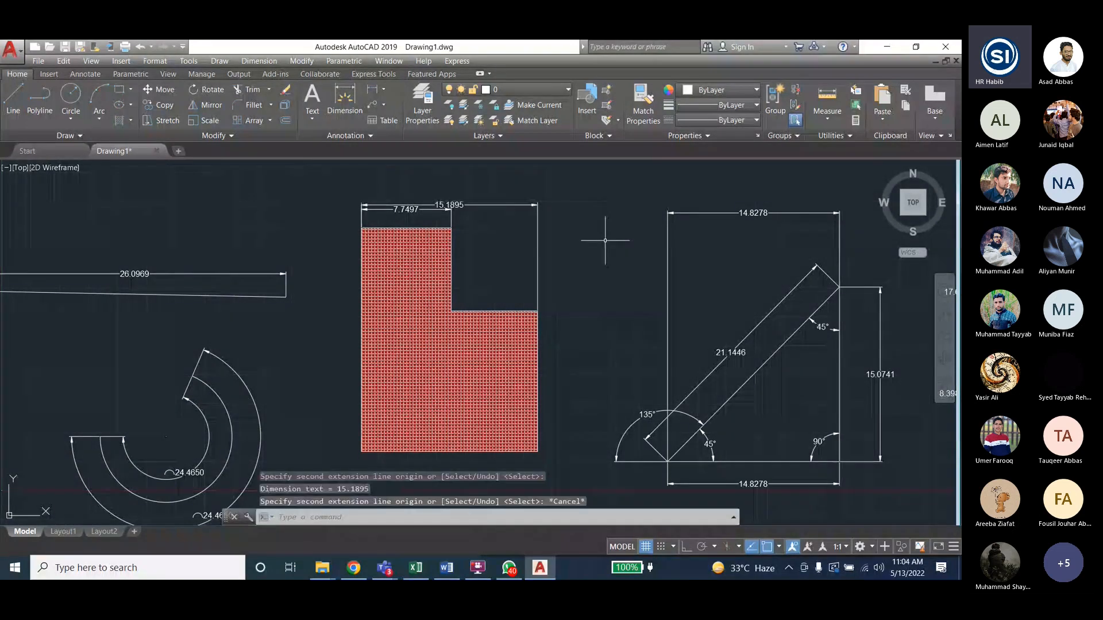
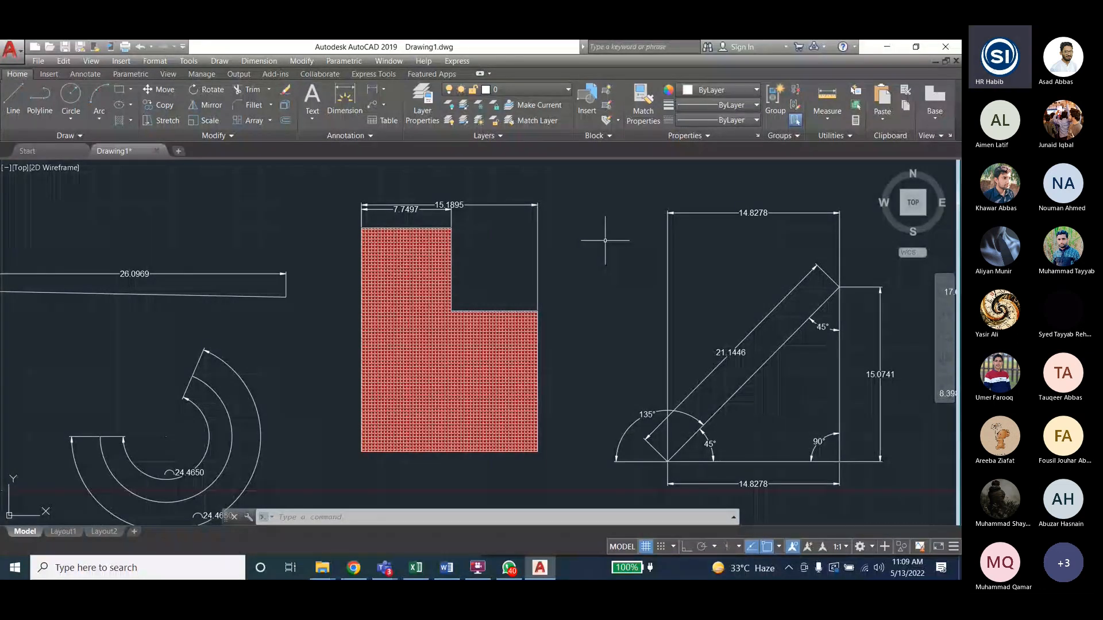
- With Ortho on, draw a three-step staircase outline of horizontal and vertical lines right of the circle
scroll(605, 240, down, 3)
middle_drag(605, 240, 212, 162)
text(l)
key(Return)
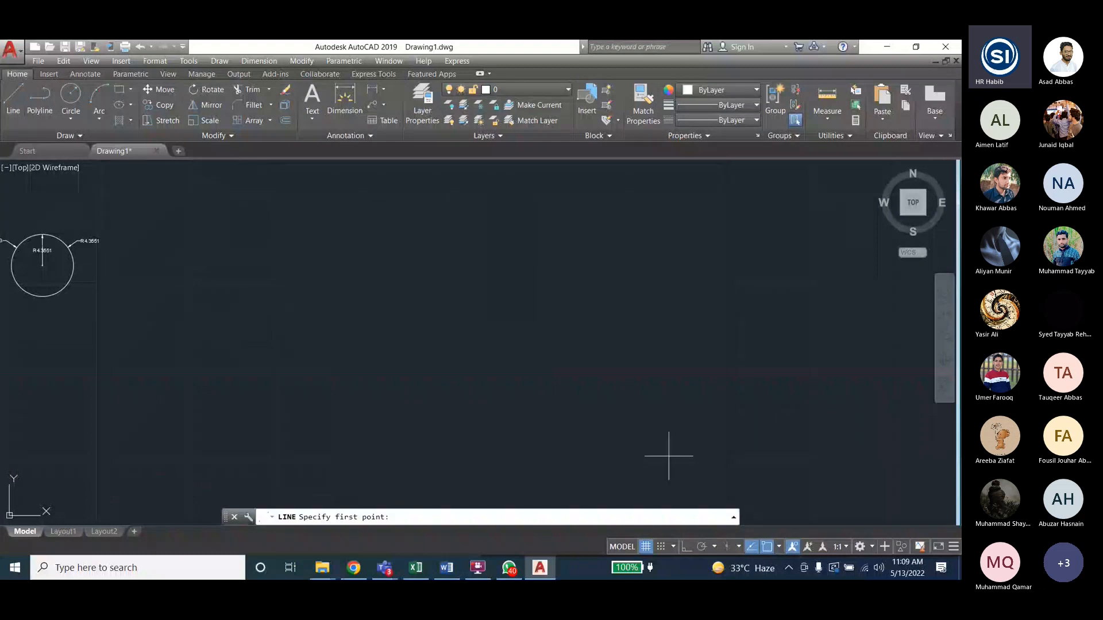
key(F8)
click(193, 273)
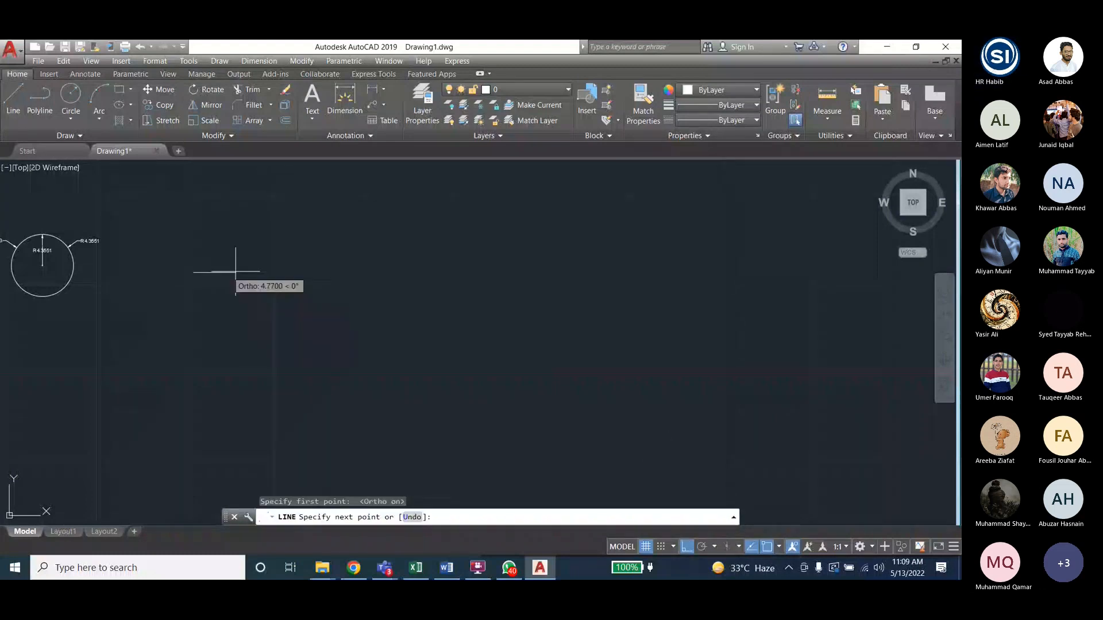
click(289, 272)
click(288, 352)
click(387, 353)
click(388, 411)
click(515, 412)
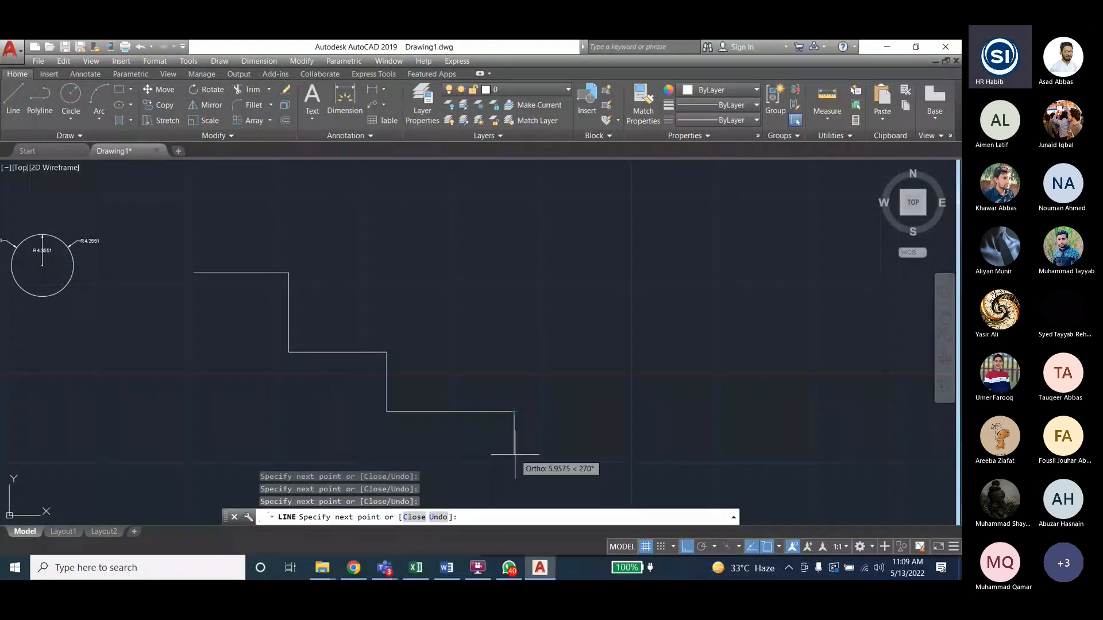
click(514, 458)
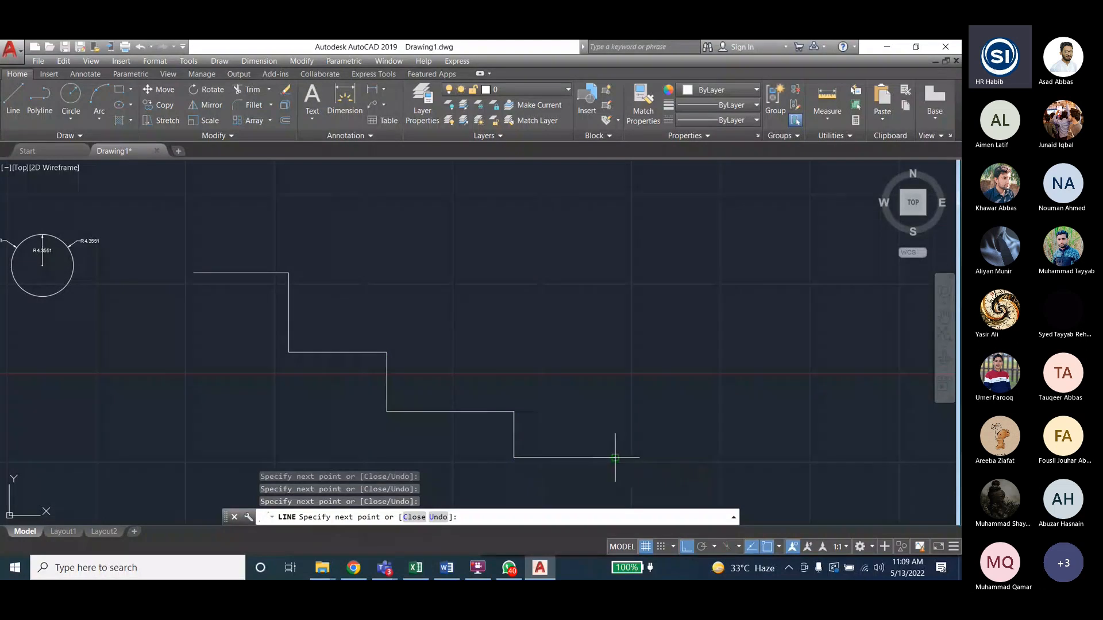
click(614, 458)
key(Escape)
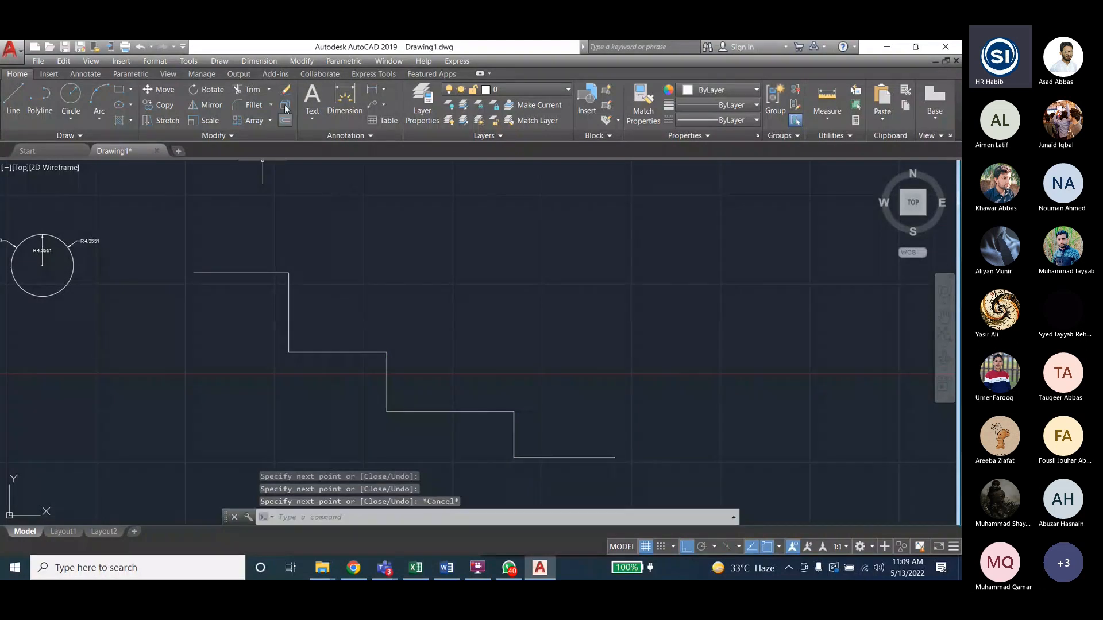
- Start a linear dimension from the top line's left end
click(260, 62)
click(268, 93)
click(194, 273)
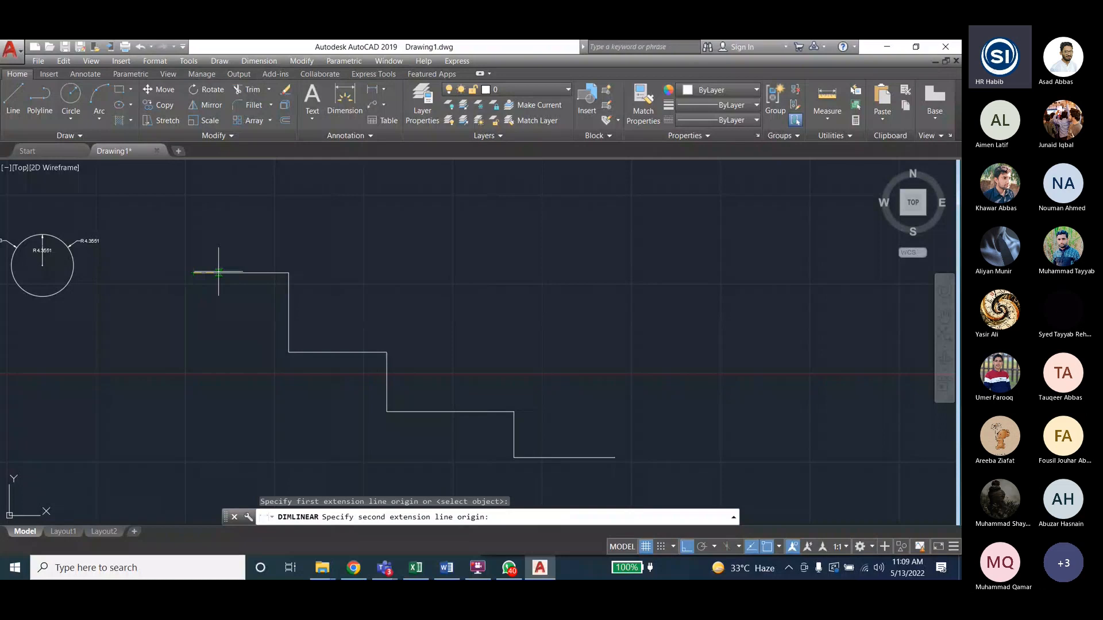
- Complete the 13.3280 linear dimension above the staircase's top line
click(288, 273)
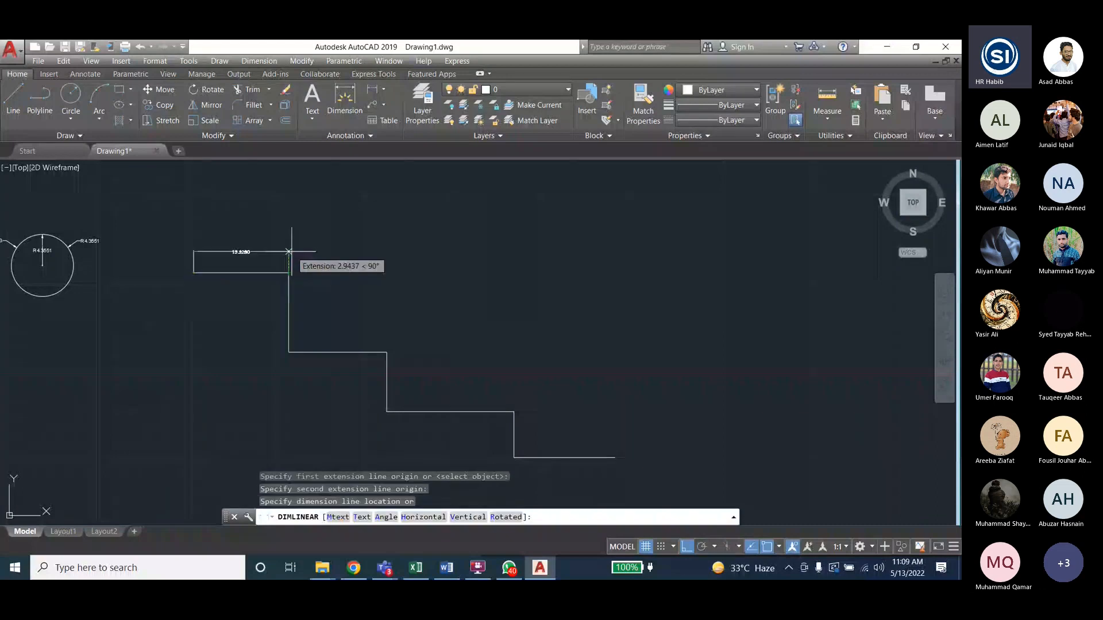
click(222, 253)
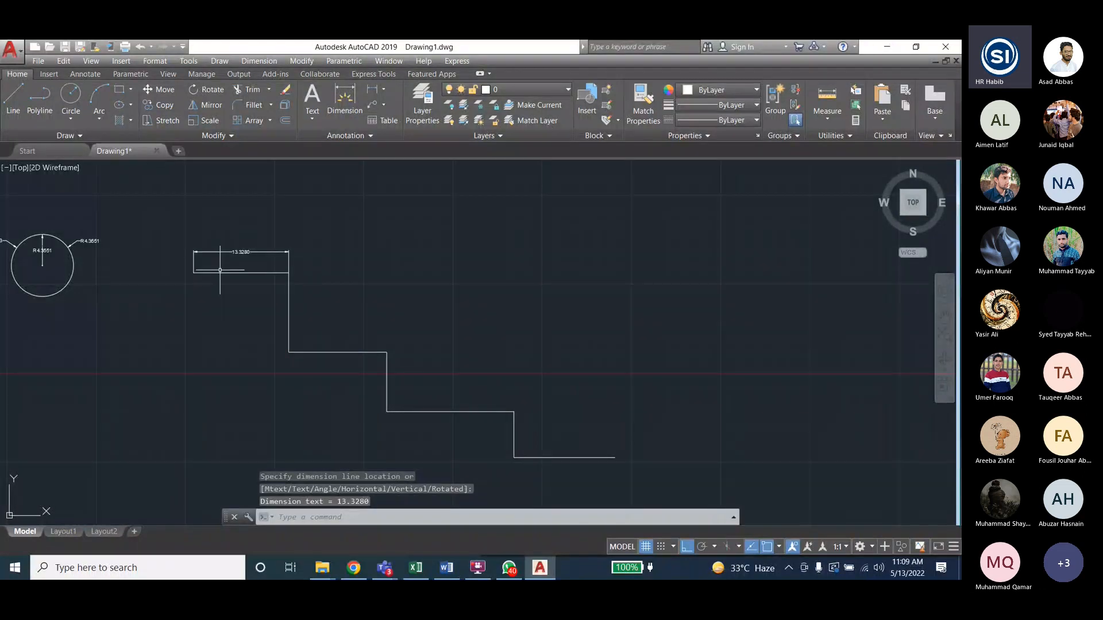
scroll(220, 289, up, 2)
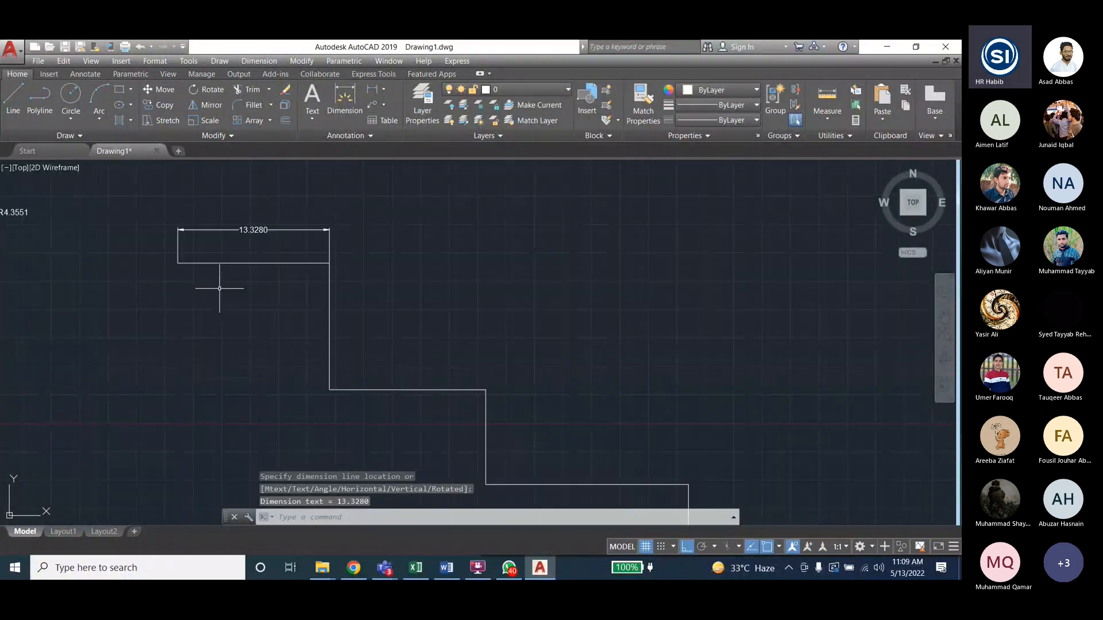
scroll(222, 288, down, 2)
scroll(226, 278, up, 2)
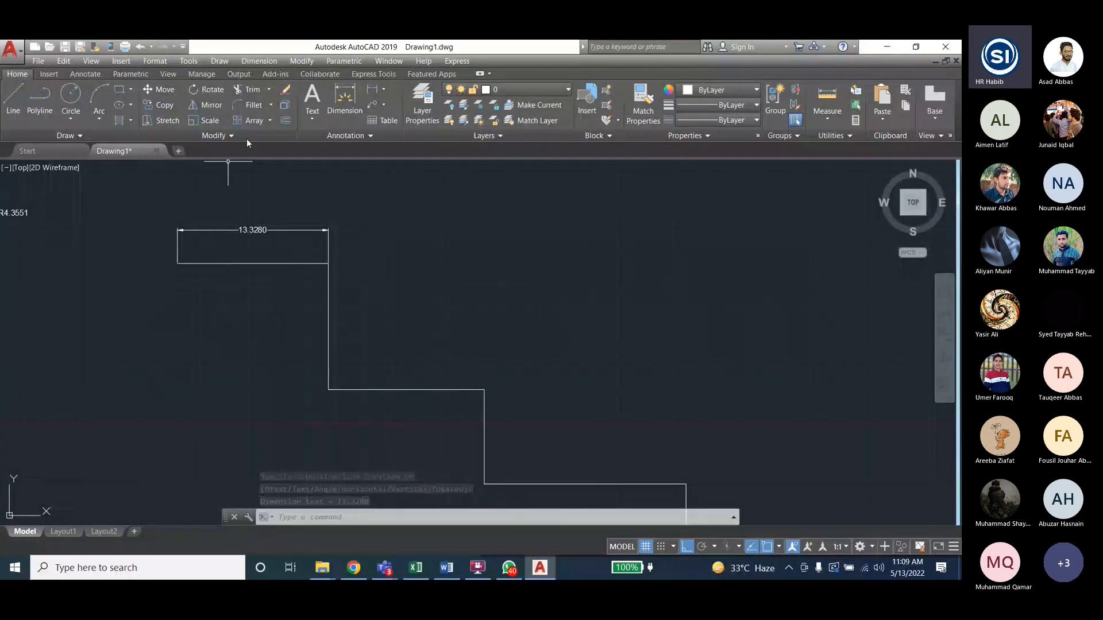
- Add baseline dimensions 27.0770, 44.8944 and 59.0643 to the remaining step corners
click(255, 61)
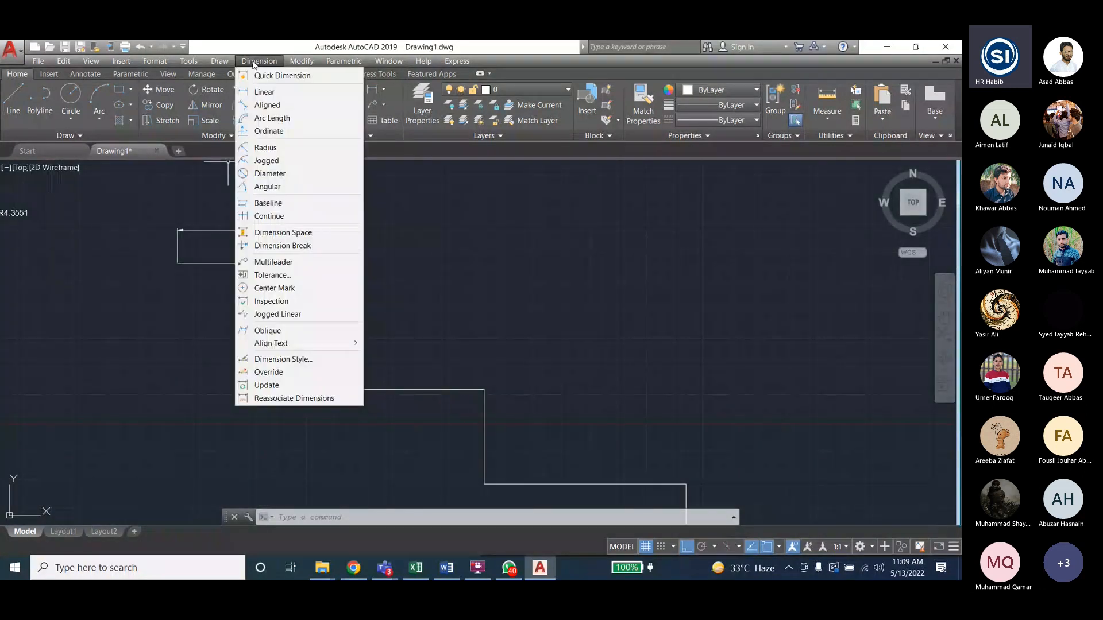
click(268, 205)
click(485, 389)
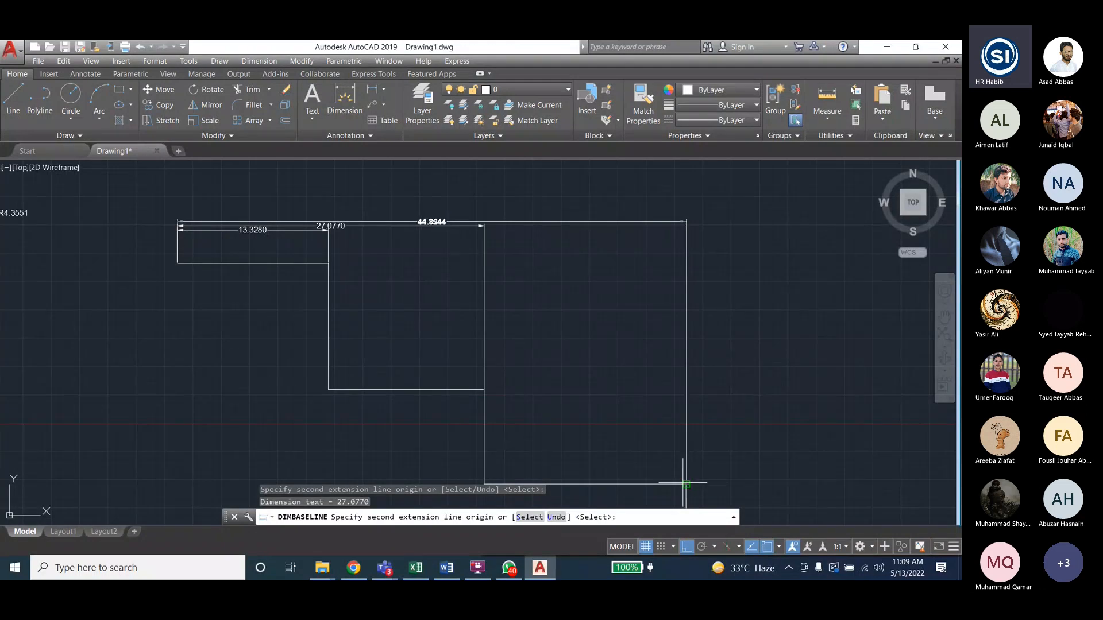
click(686, 484)
scroll(693, 395, down, 2)
click(789, 498)
key(Escape)
scroll(618, 365, up, 2)
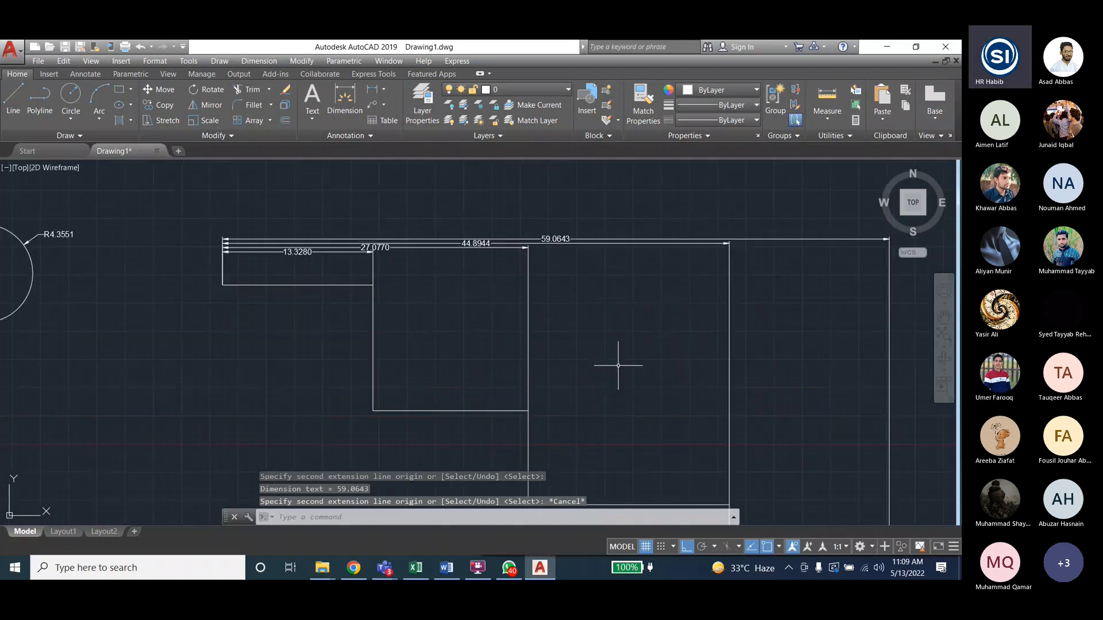
scroll(618, 365, up, 1)
scroll(563, 368, down, 1)
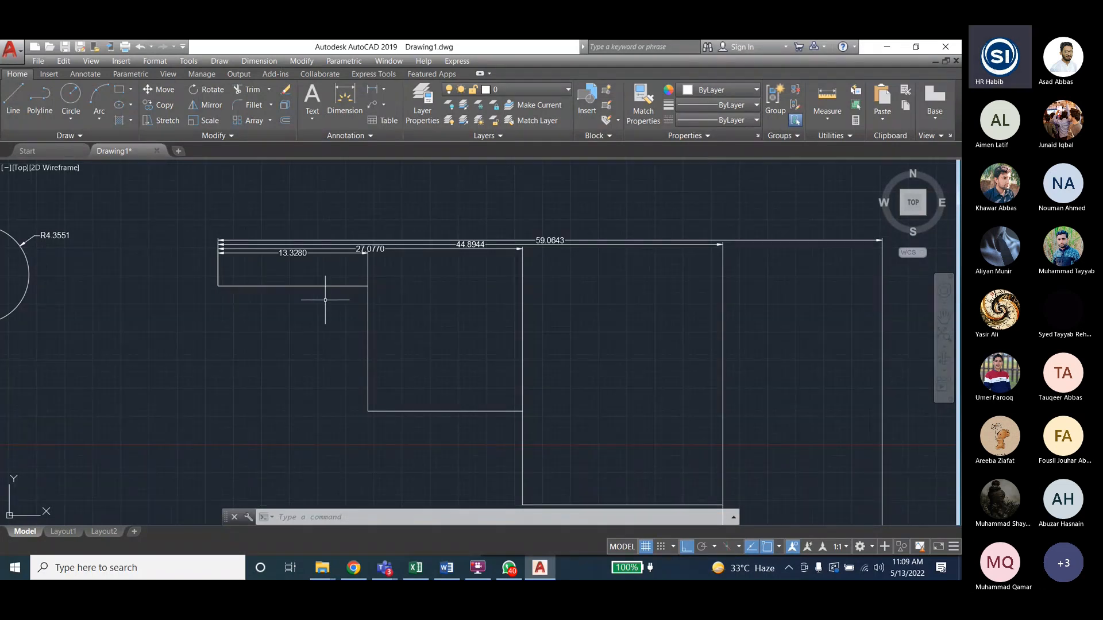
- Pan and zoom to empty space right of the first dimensioned staircase
click(258, 61)
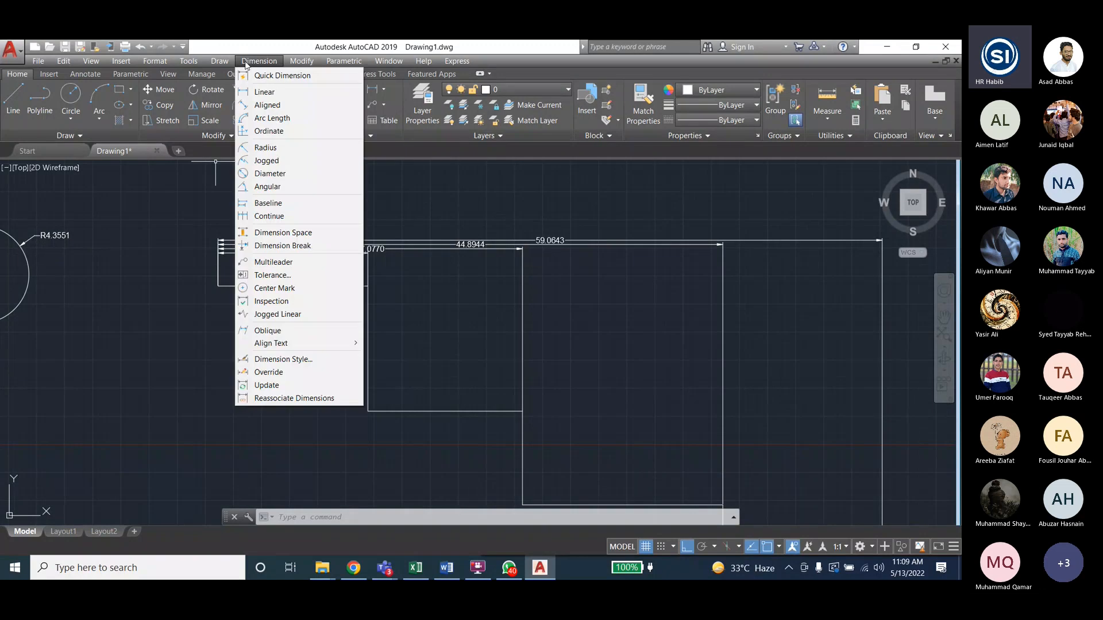
click(246, 63)
scroll(128, 256, down, 4)
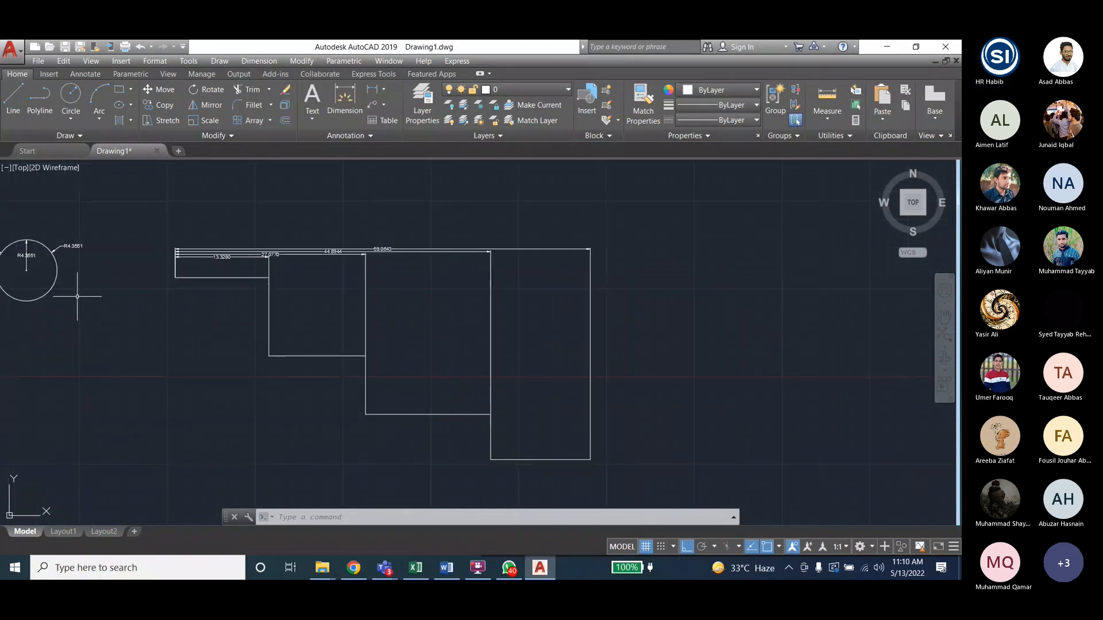
middle_drag(417, 308, 297, 305)
scroll(139, 318, down, 5)
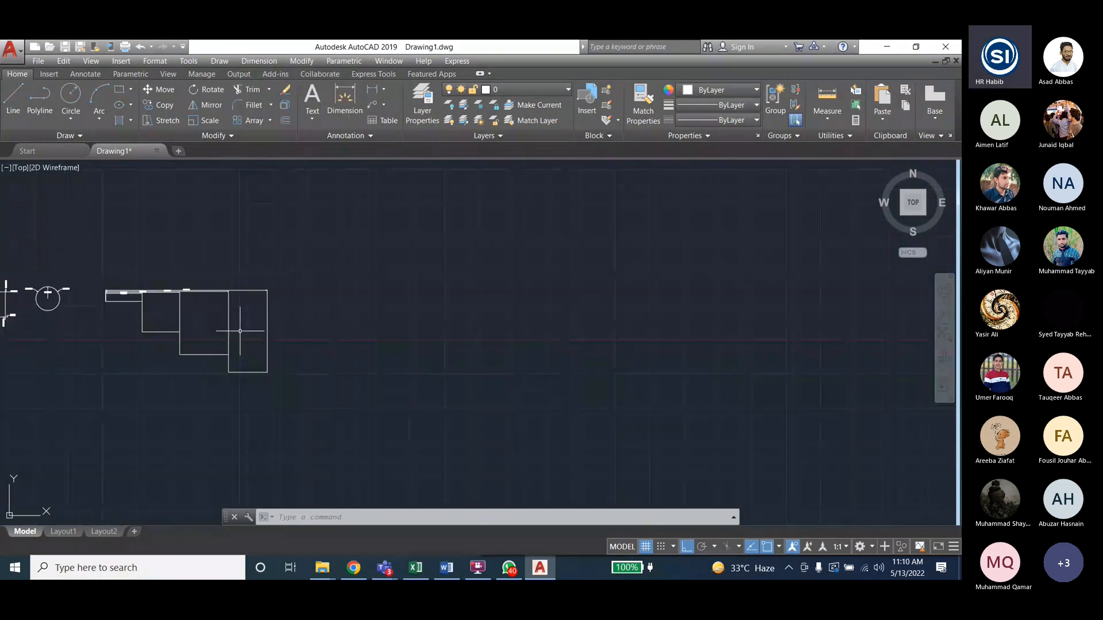
scroll(320, 325, up, 4)
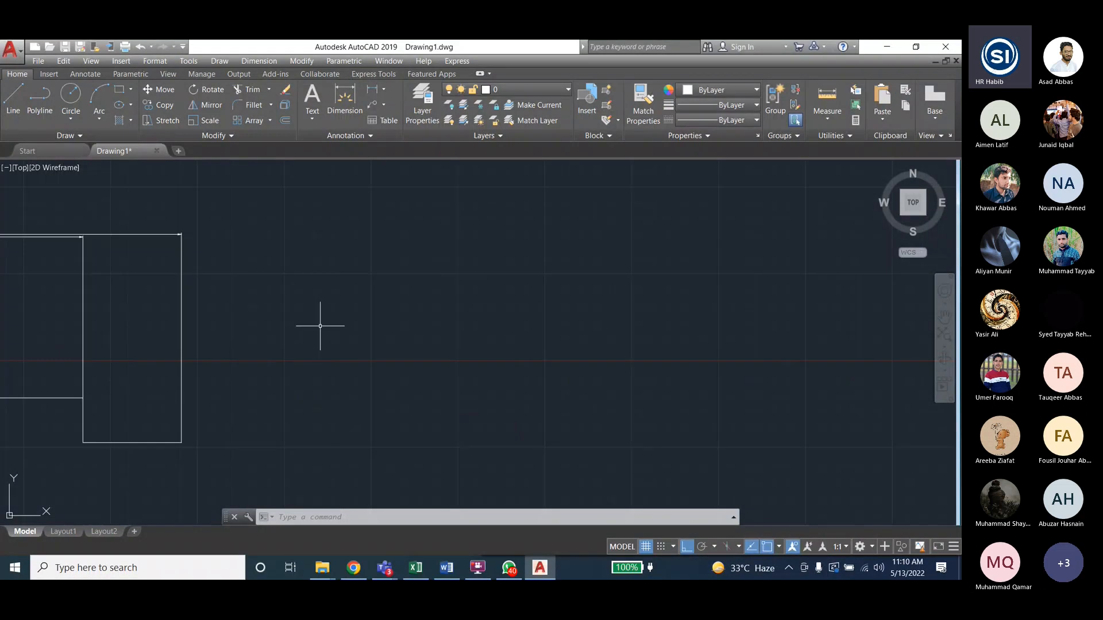
- Draw a second stepped outline of horizontal and vertical lines with the Line command
text(l)
key(Return)
click(247, 241)
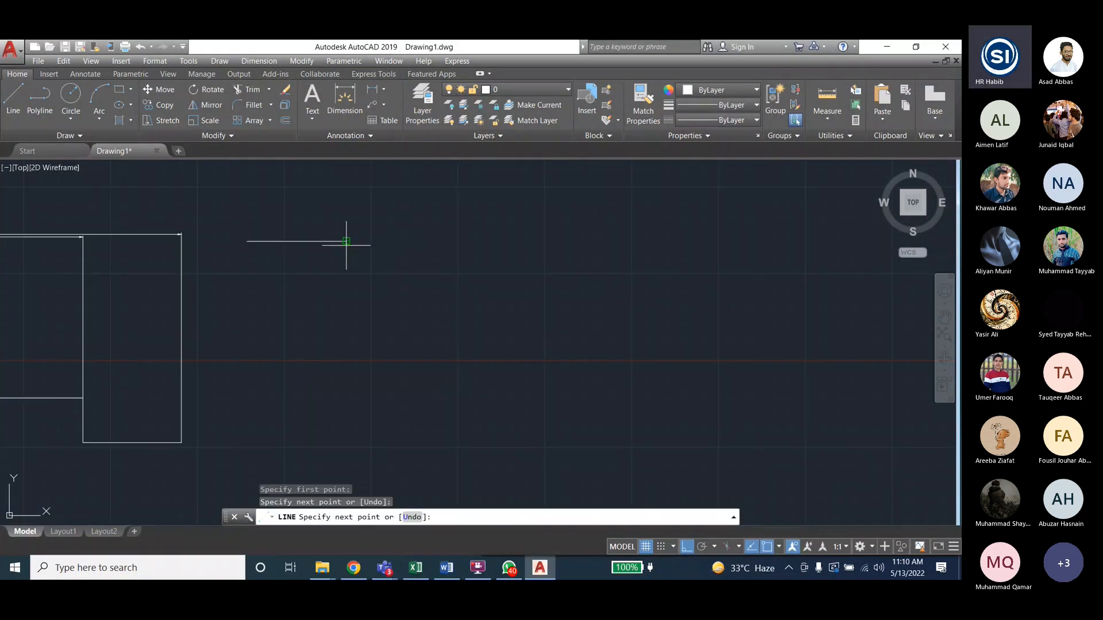
click(346, 241)
click(345, 338)
click(477, 338)
click(477, 445)
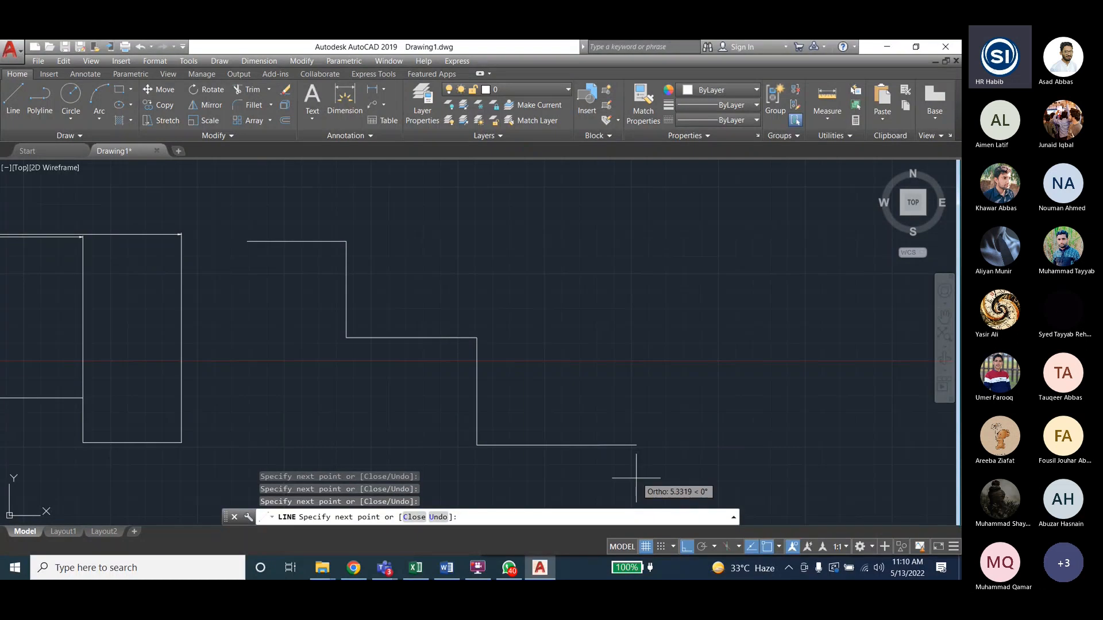
click(600, 420)
key(Escape)
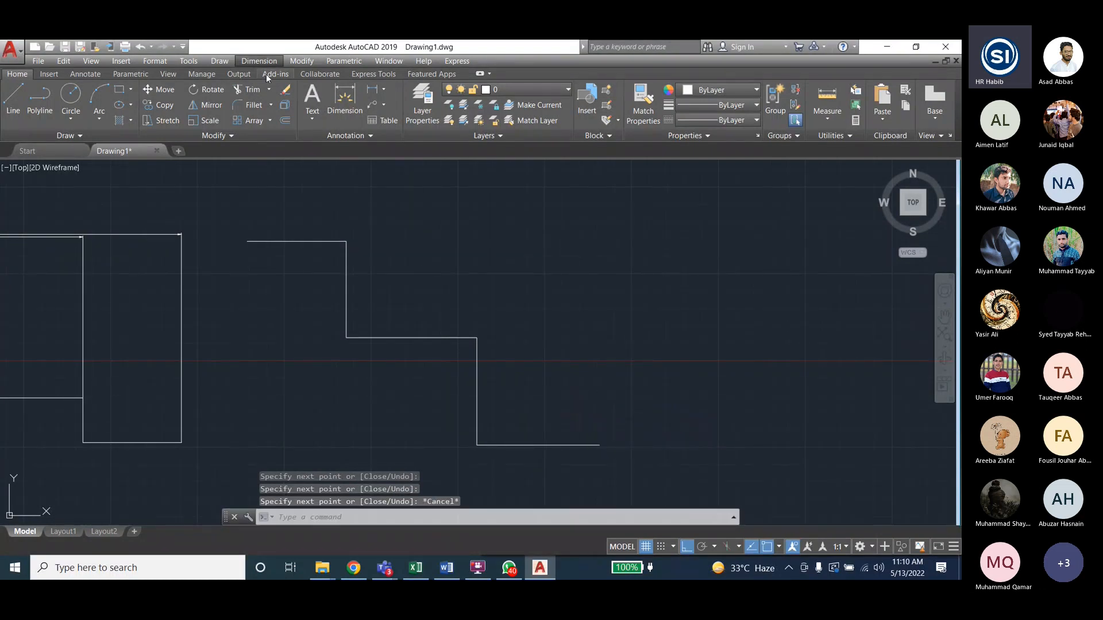
click(259, 61)
- Add a 14.2665 dimension above the second outline's top line
click(259, 88)
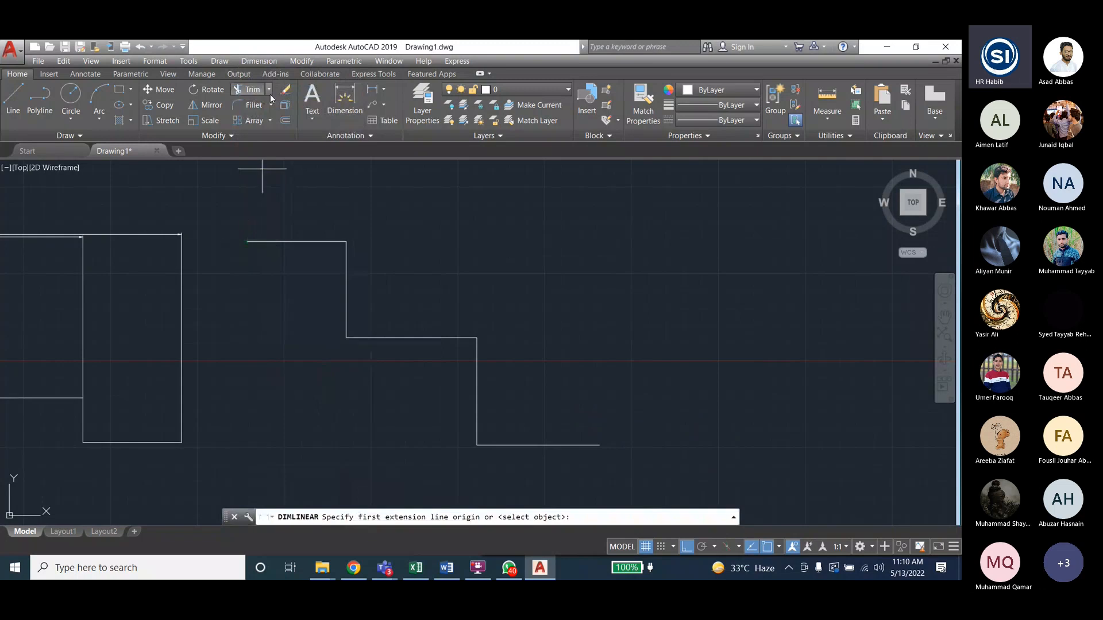
click(344, 99)
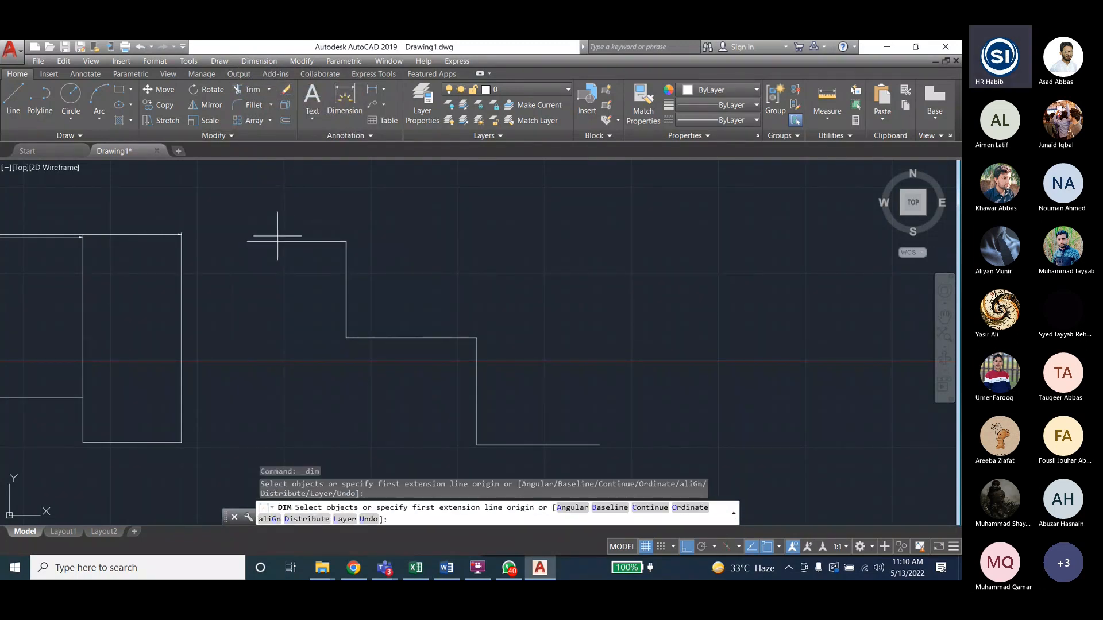
click(278, 241)
click(270, 220)
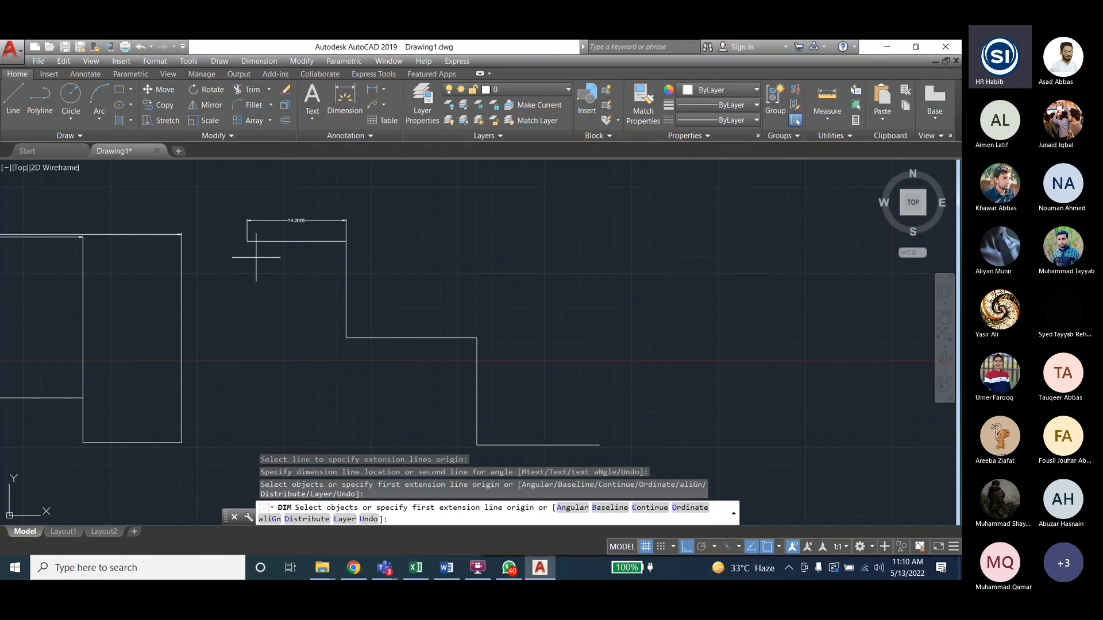
- Chain continued dimensions of 18.8058 and 17.6529 to the next step corners
click(260, 61)
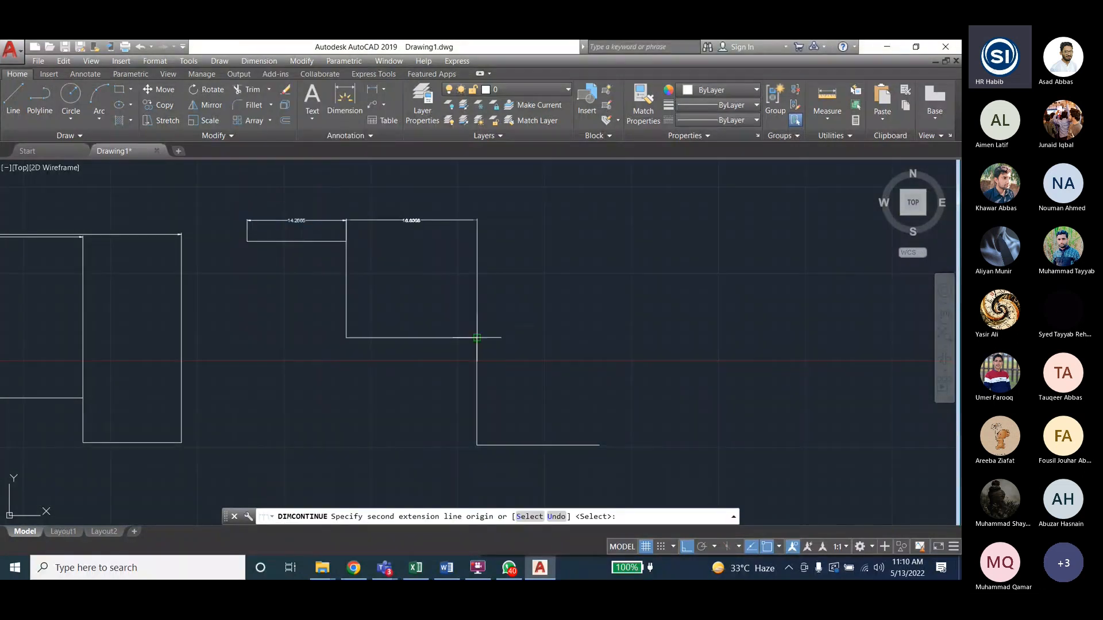
click(476, 338)
click(599, 445)
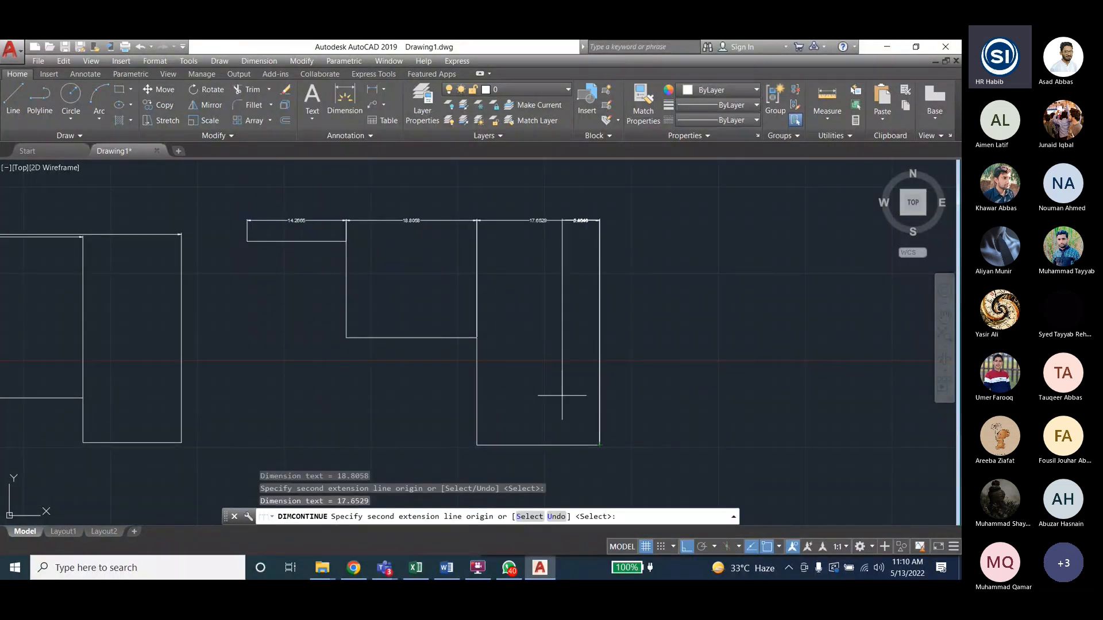
key(Escape)
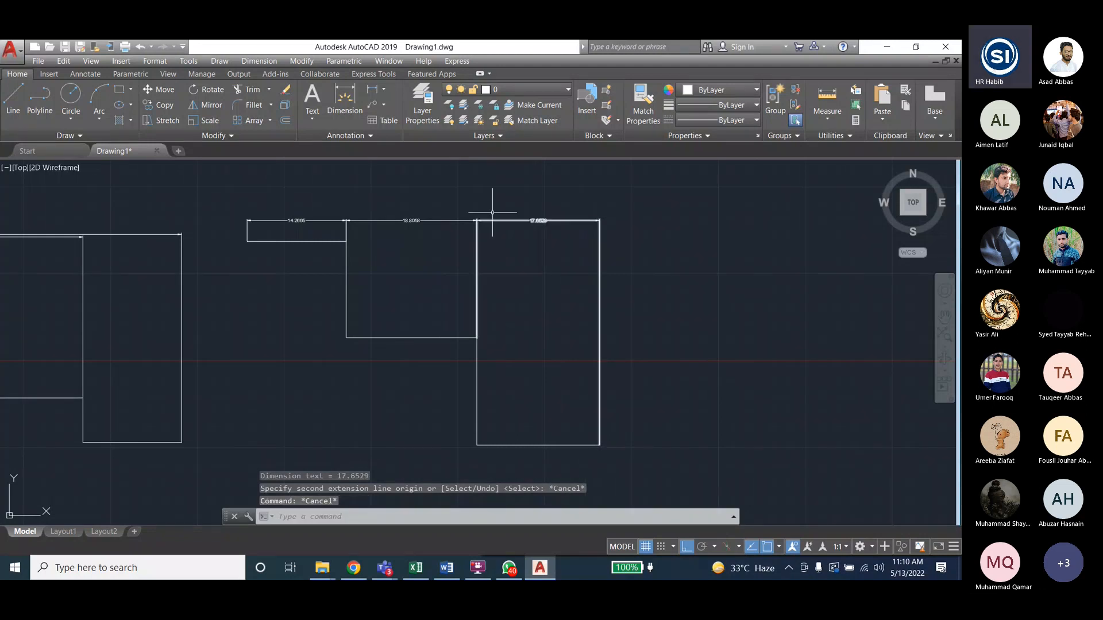
scroll(493, 212, up, 4)
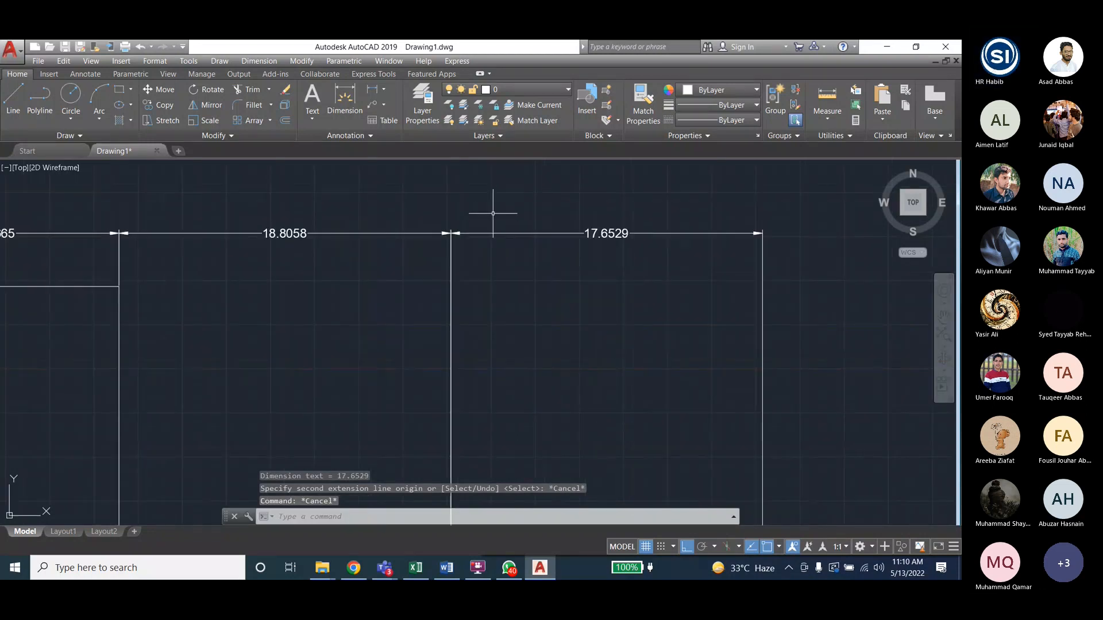
scroll(517, 242, down, 2)
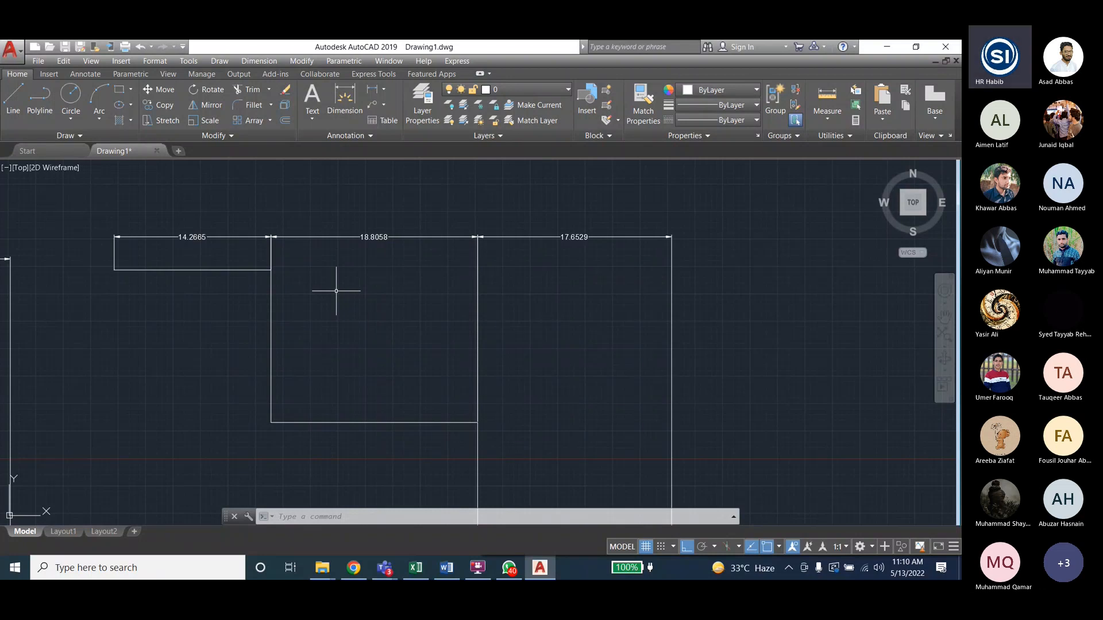
scroll(336, 291, down, 5)
scroll(175, 282, up, 5)
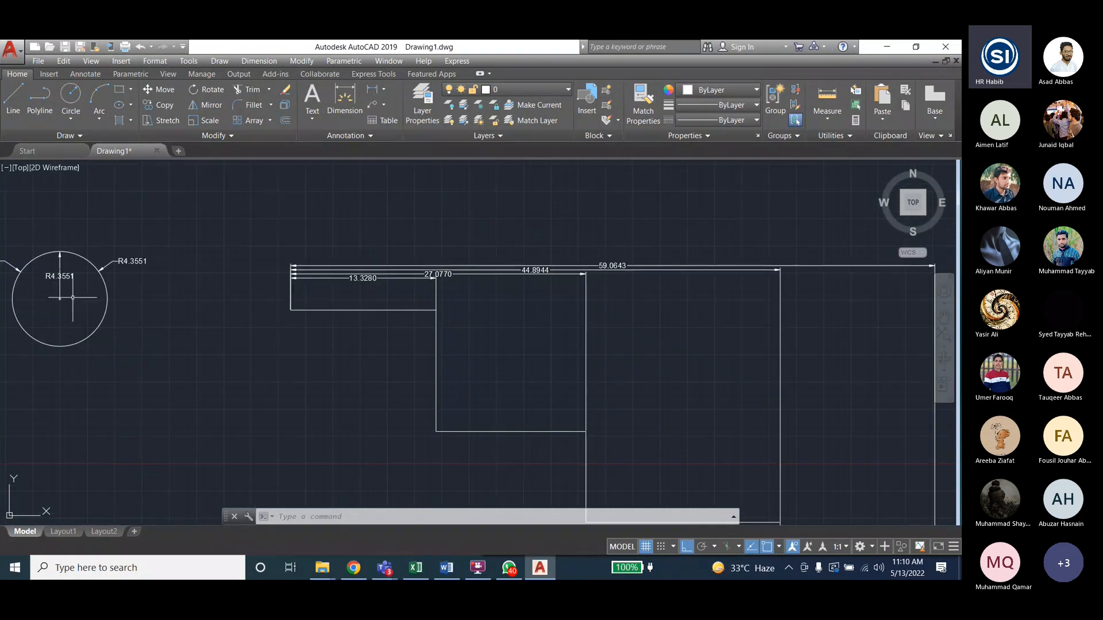
scroll(357, 304, up, 2)
scroll(356, 304, down, 2)
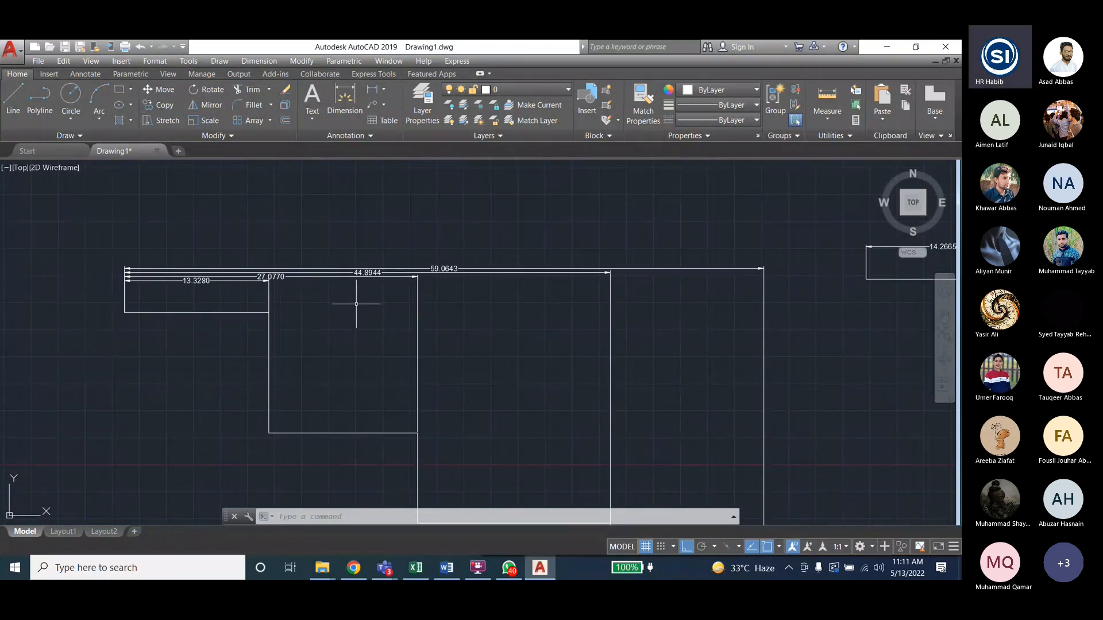
scroll(364, 300, down, 3)
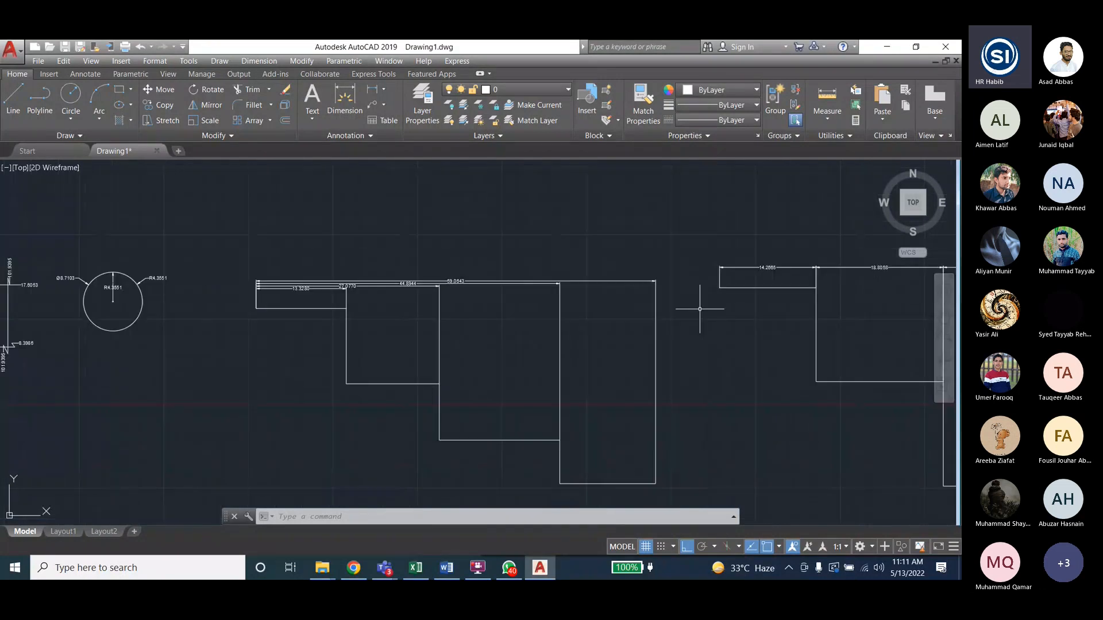
scroll(552, 339, down, 2)
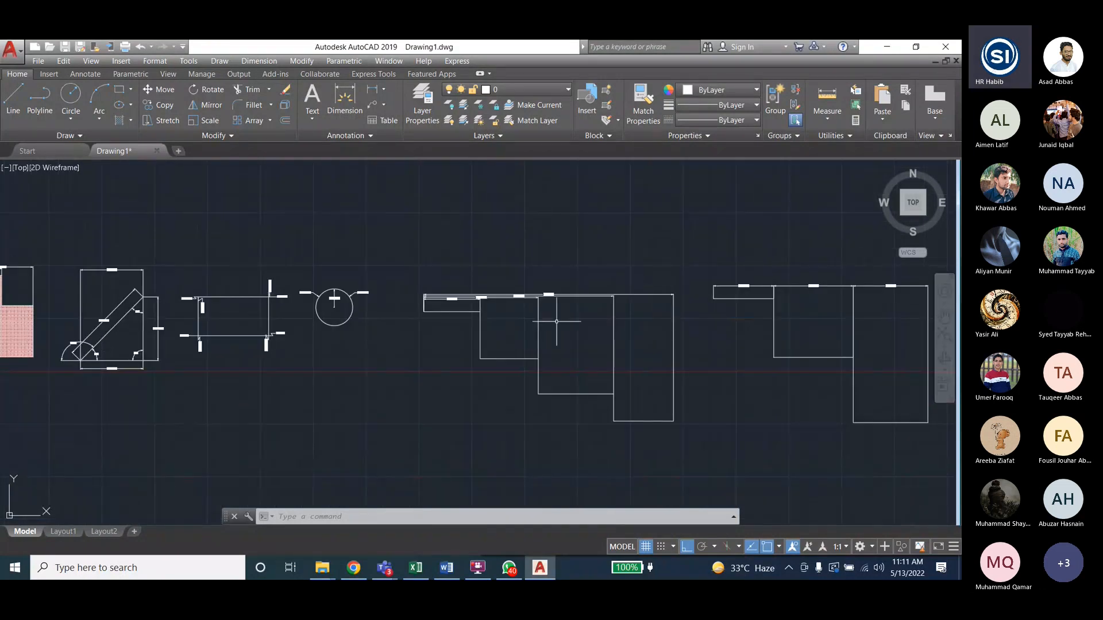
click(259, 61)
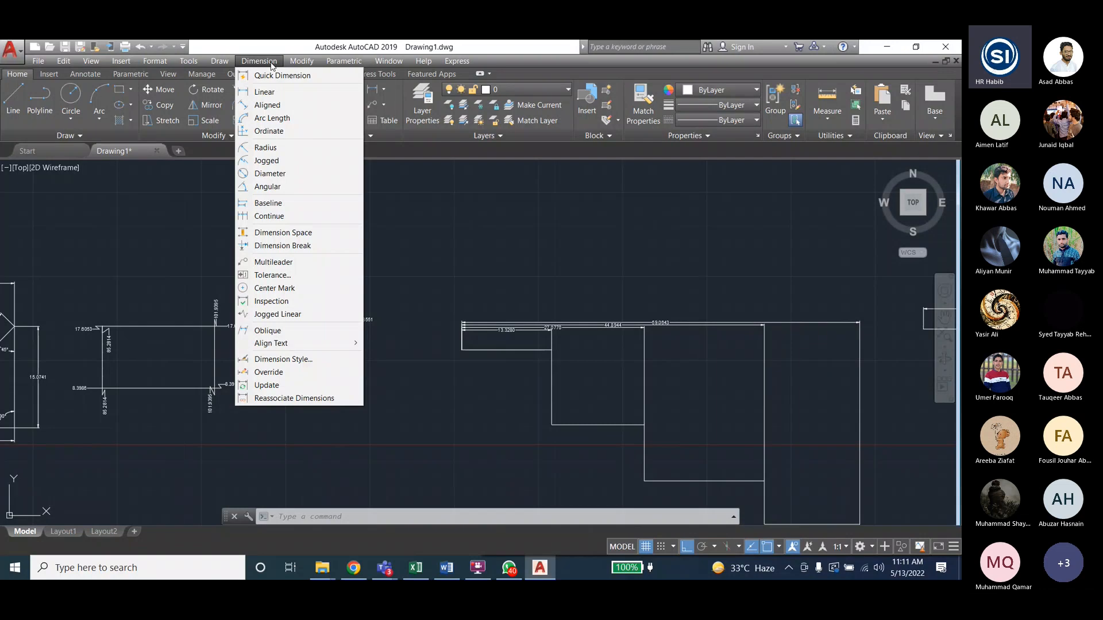
click(820, 333)
scroll(820, 332, down, 2)
scroll(393, 343, down, 2)
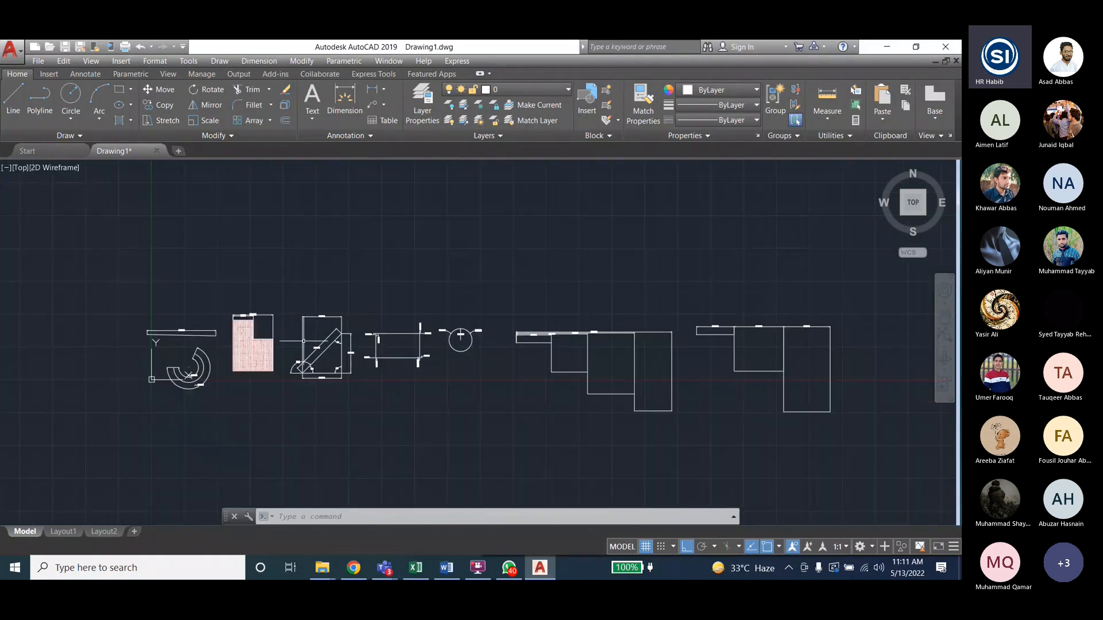
scroll(249, 336, up, 3)
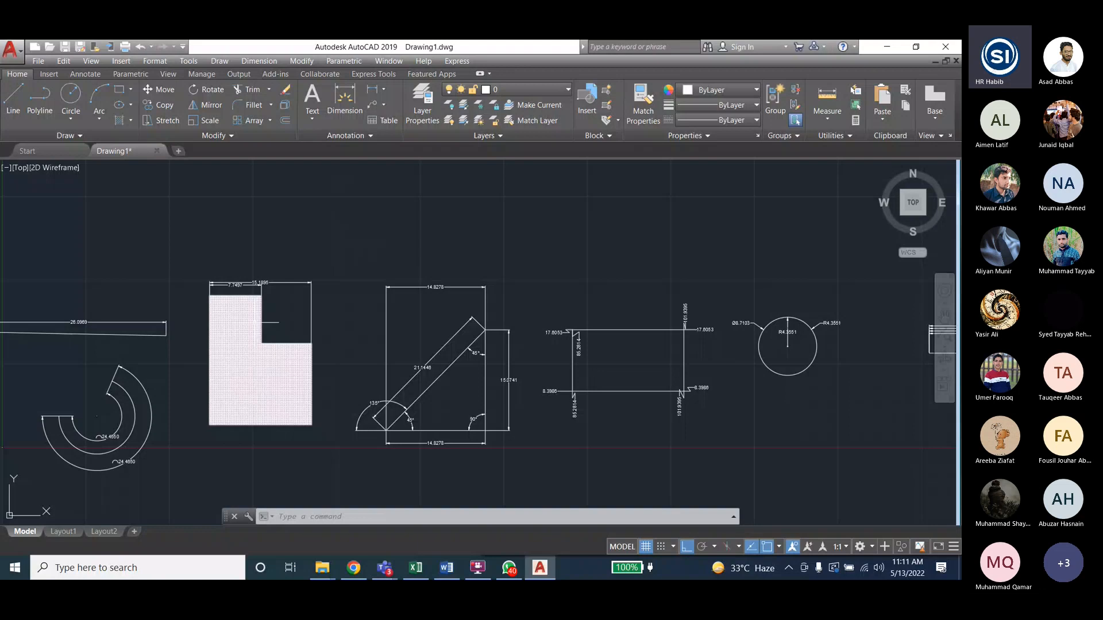
scroll(218, 376, up, 2)
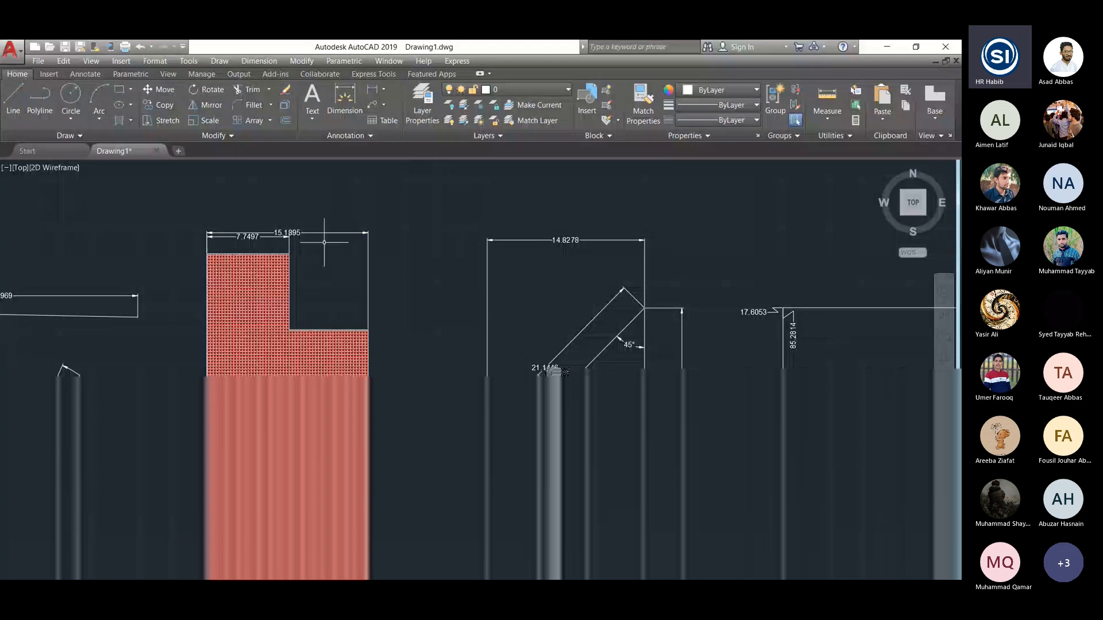
click(258, 61)
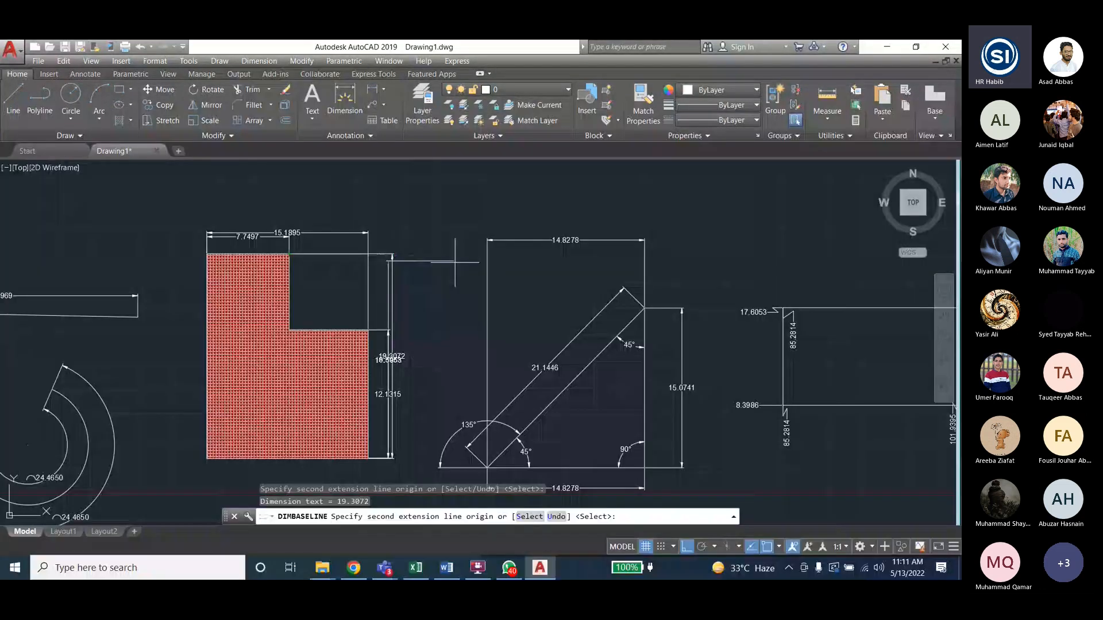
- Move the 19.3072 dimension line out to the right, clear of the 12.1315 dimension
key(Escape)
key(Escape)
click(392, 357)
click(392, 357)
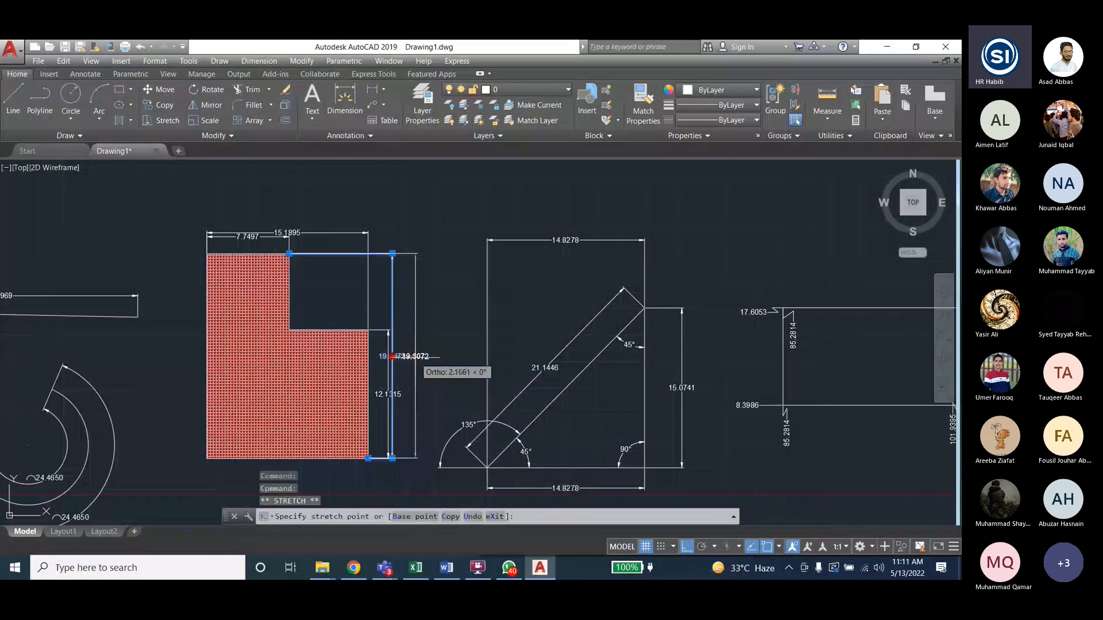
click(415, 357)
click(288, 232)
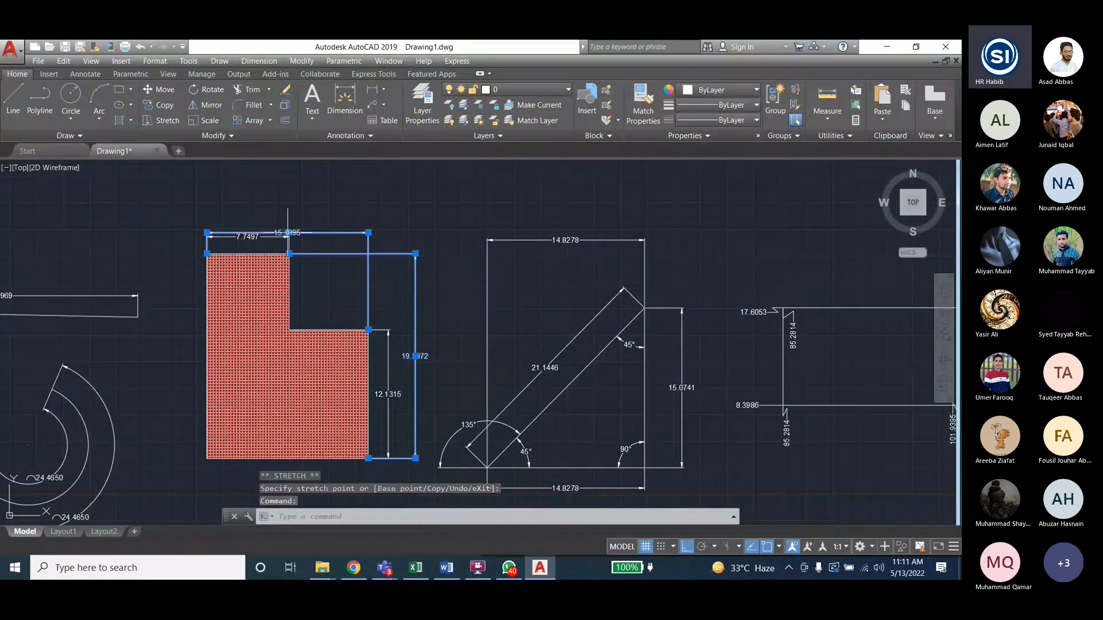
key(Escape)
key(Escape)
key(Escape)
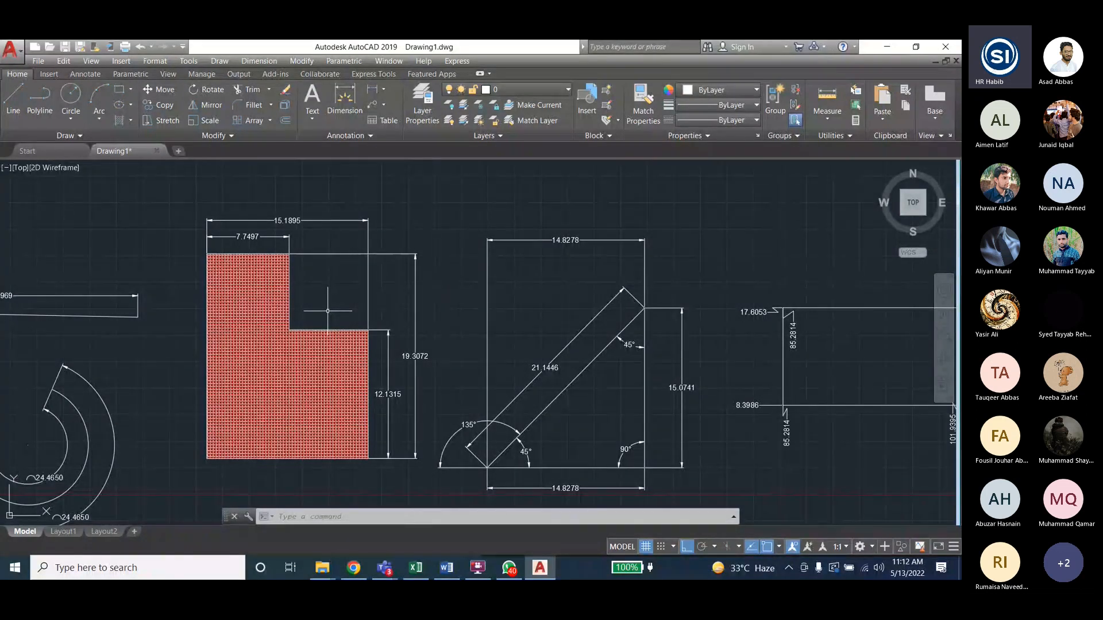
click(260, 61)
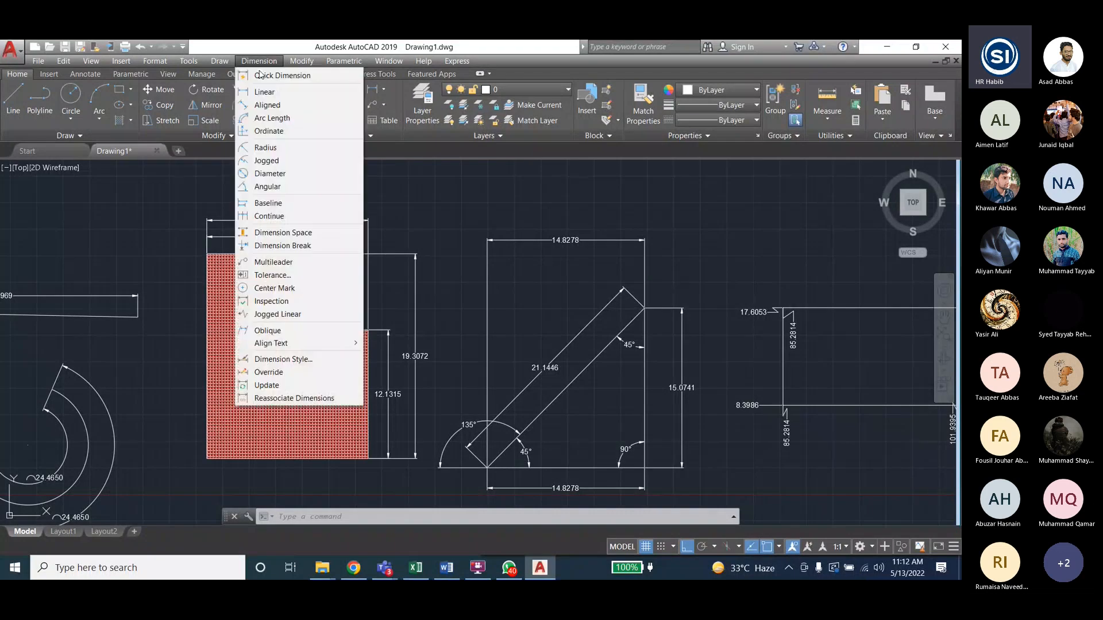
click(283, 247)
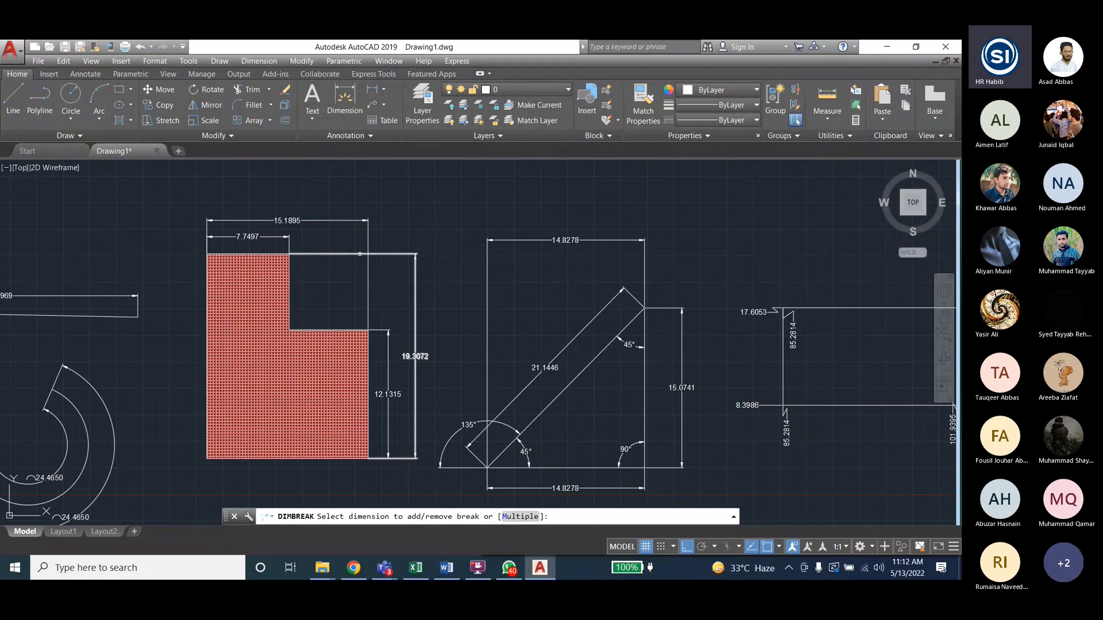
click(365, 251)
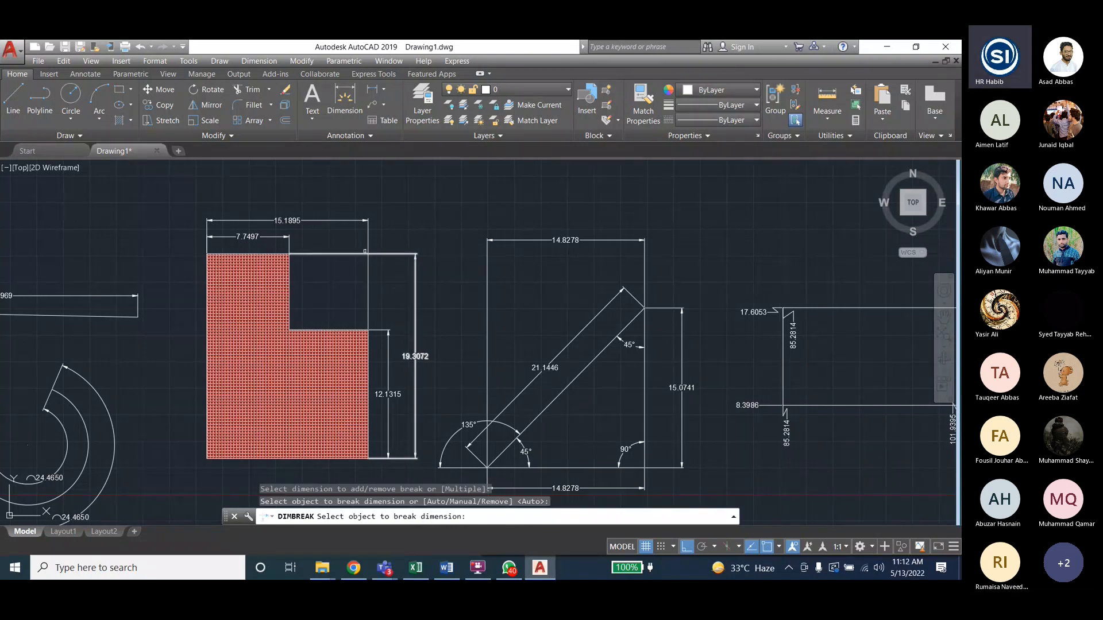
scroll(365, 252, up, 8)
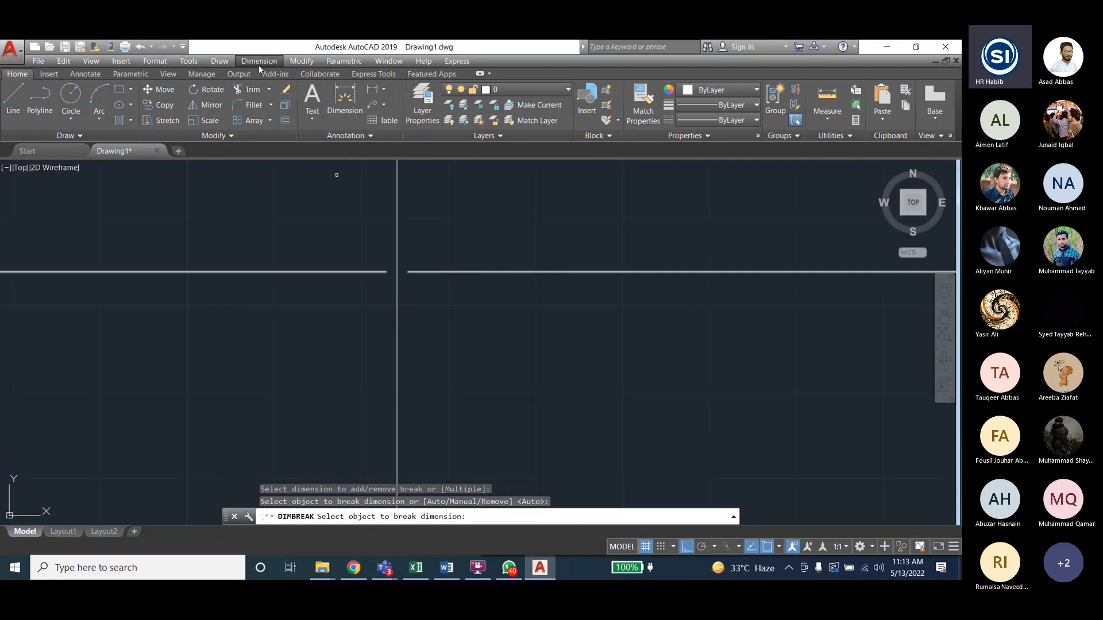
scroll(437, 255, down, 4)
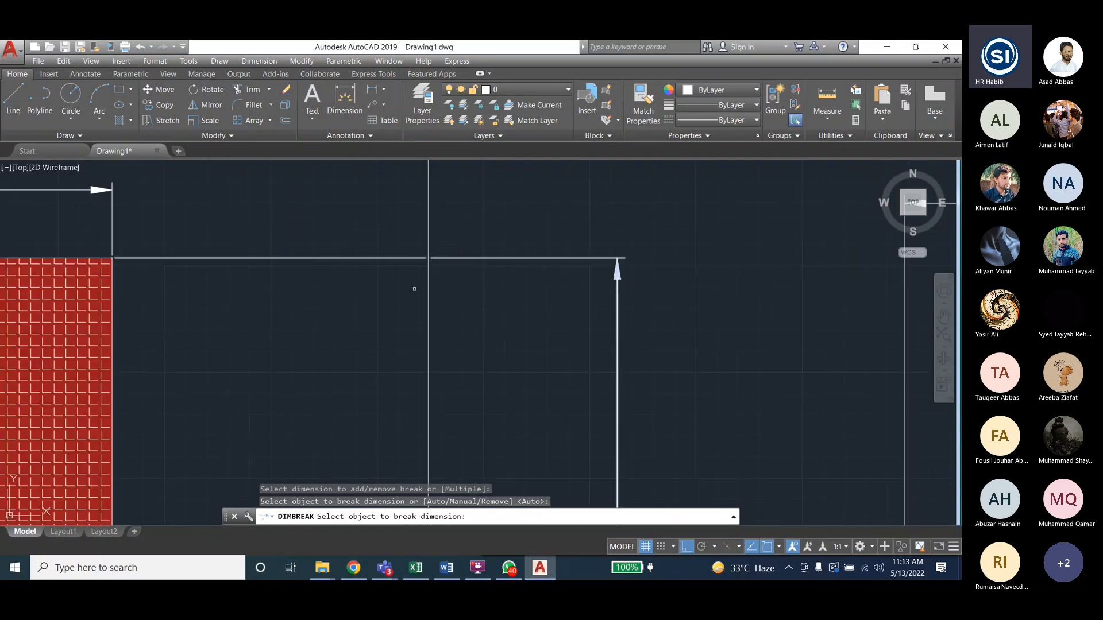
key(ctrl+z)
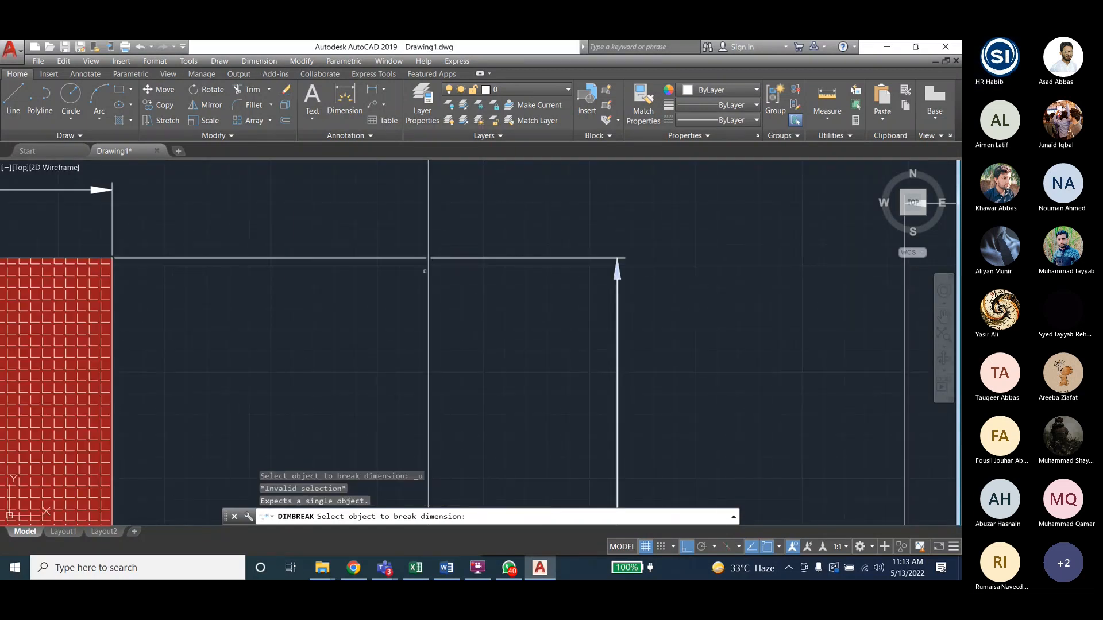
scroll(425, 271, down, 3)
key(Escape)
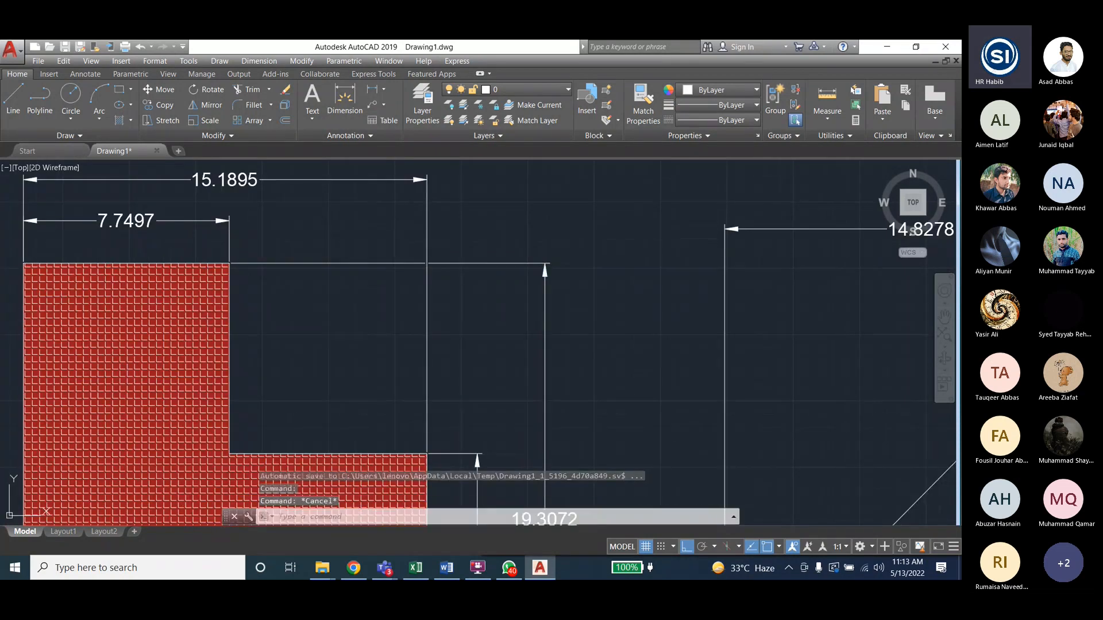
key(ctrl+z)
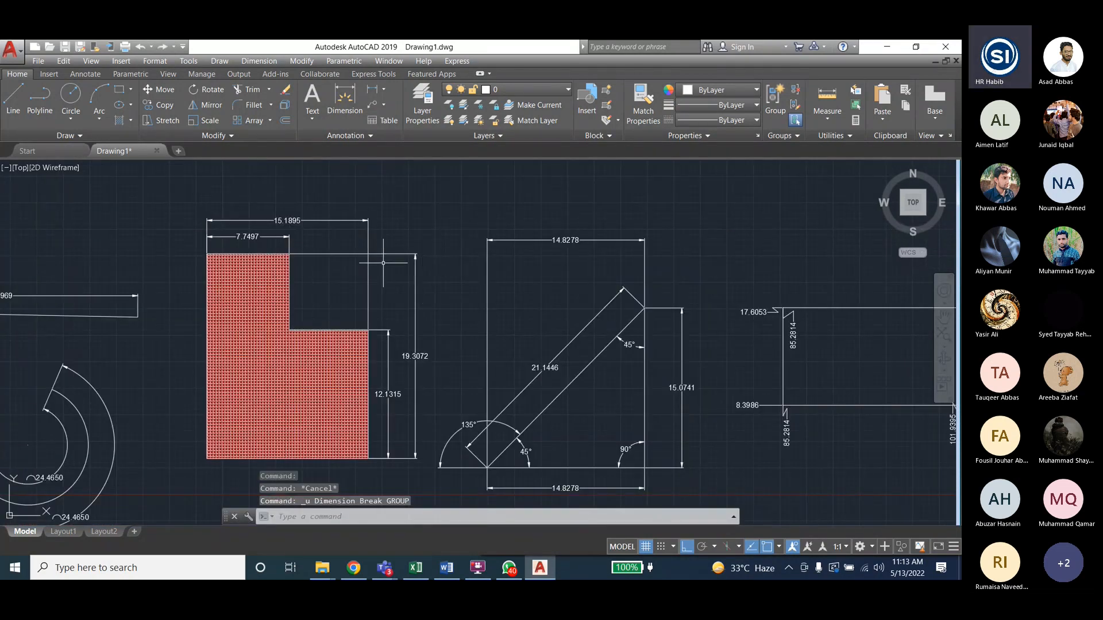
- Apply an automatic Dimension Break to the 15.1895 dimension where the 19.3072 extension line crosses
scroll(377, 262, up, 2)
scroll(370, 251, up, 10)
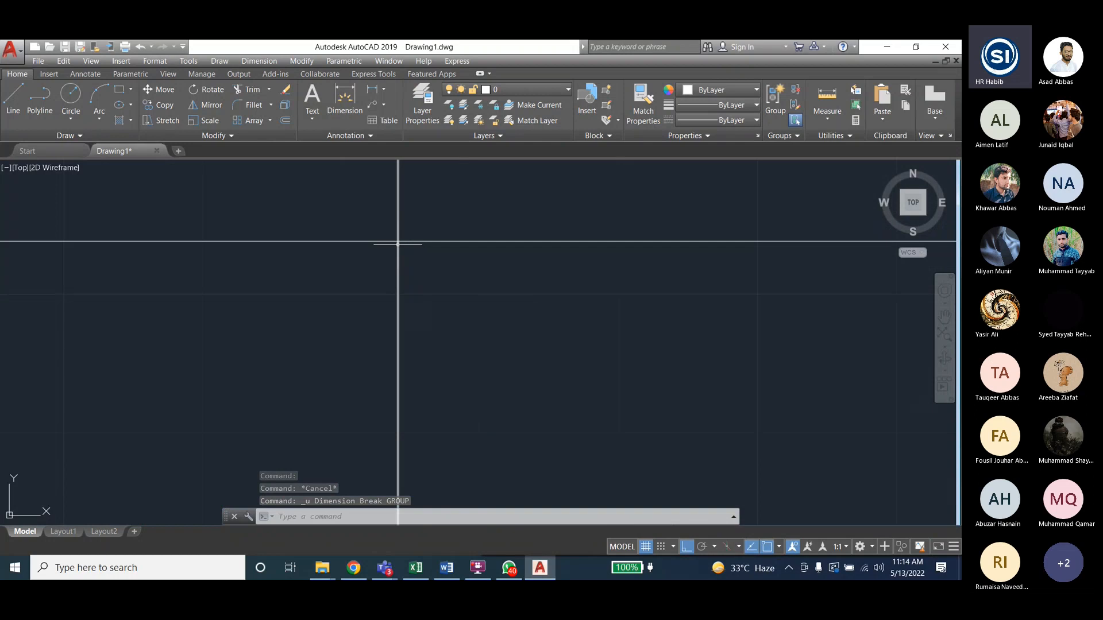
scroll(401, 240, up, 1)
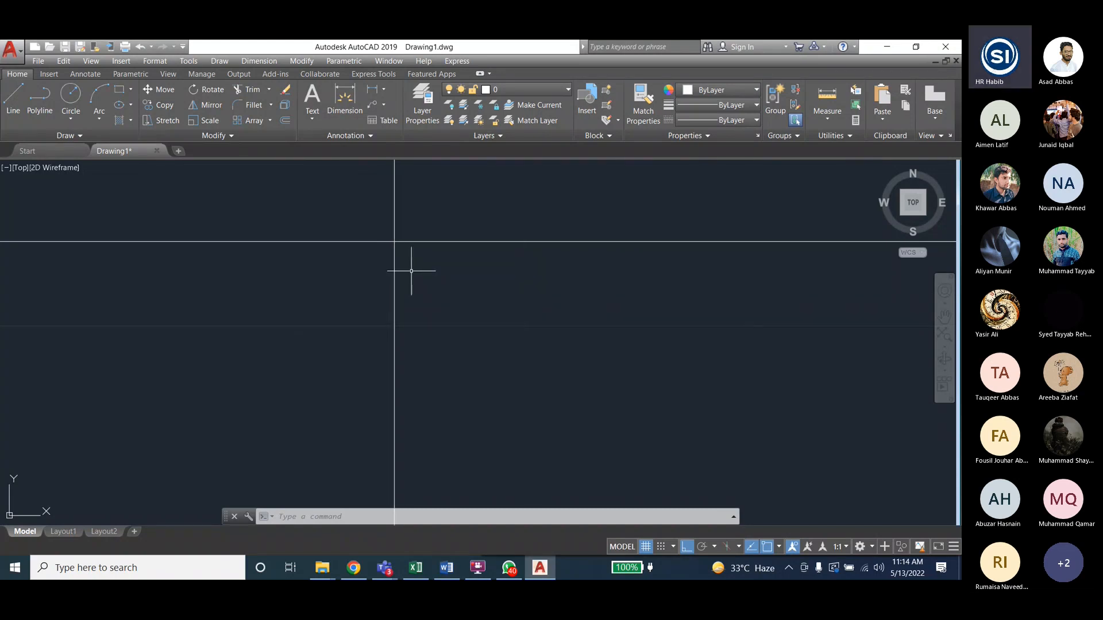
scroll(411, 271, down, 5)
click(259, 61)
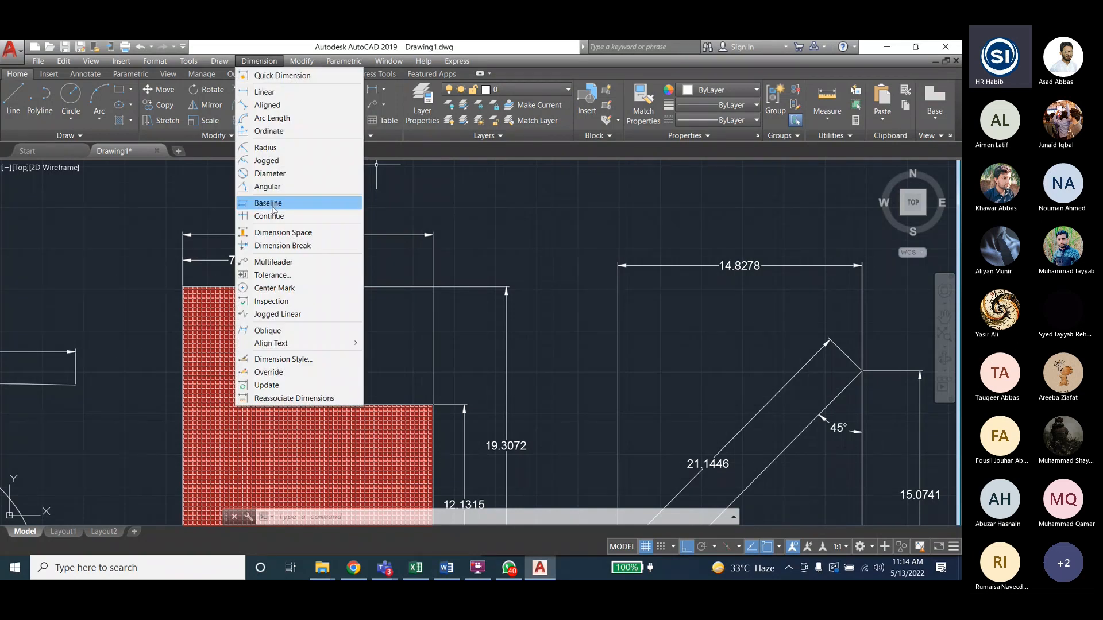
click(282, 245)
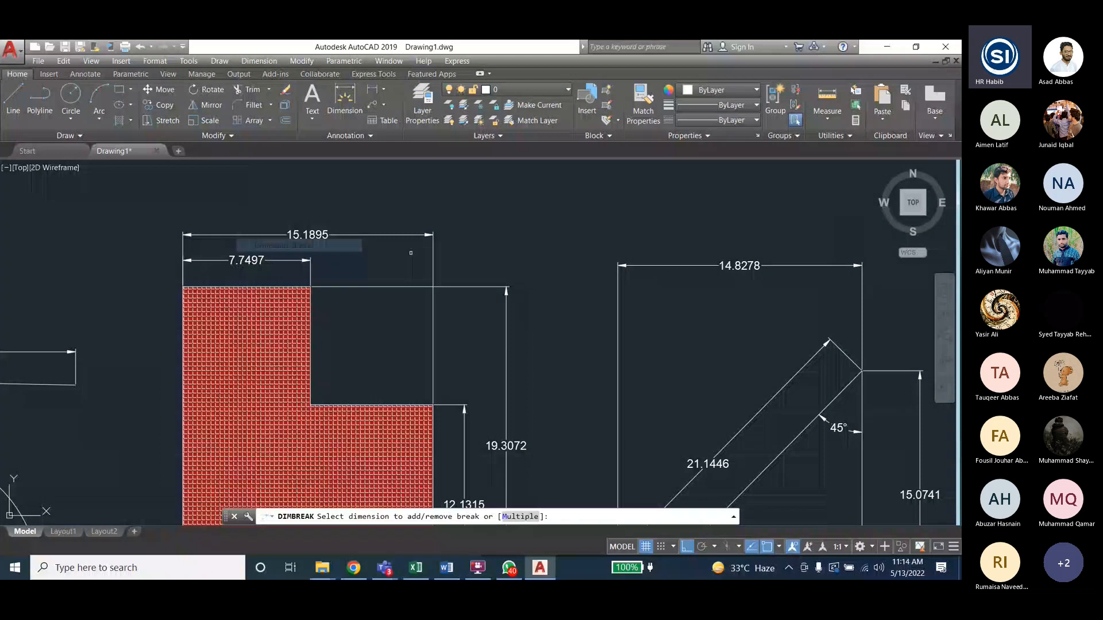
click(406, 287)
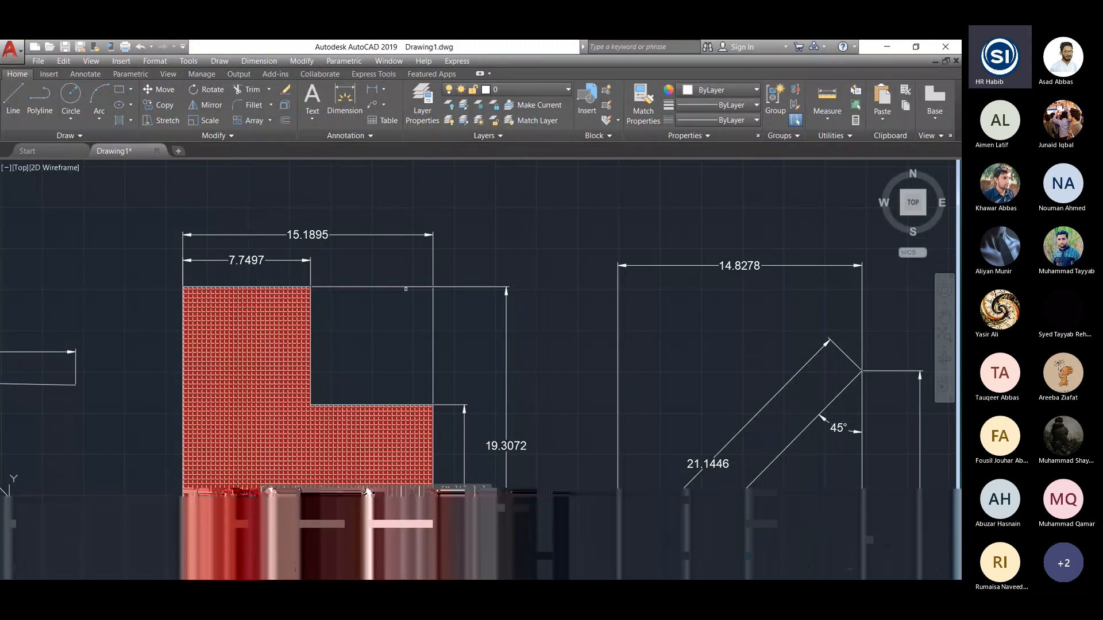
scroll(423, 291, up, 10)
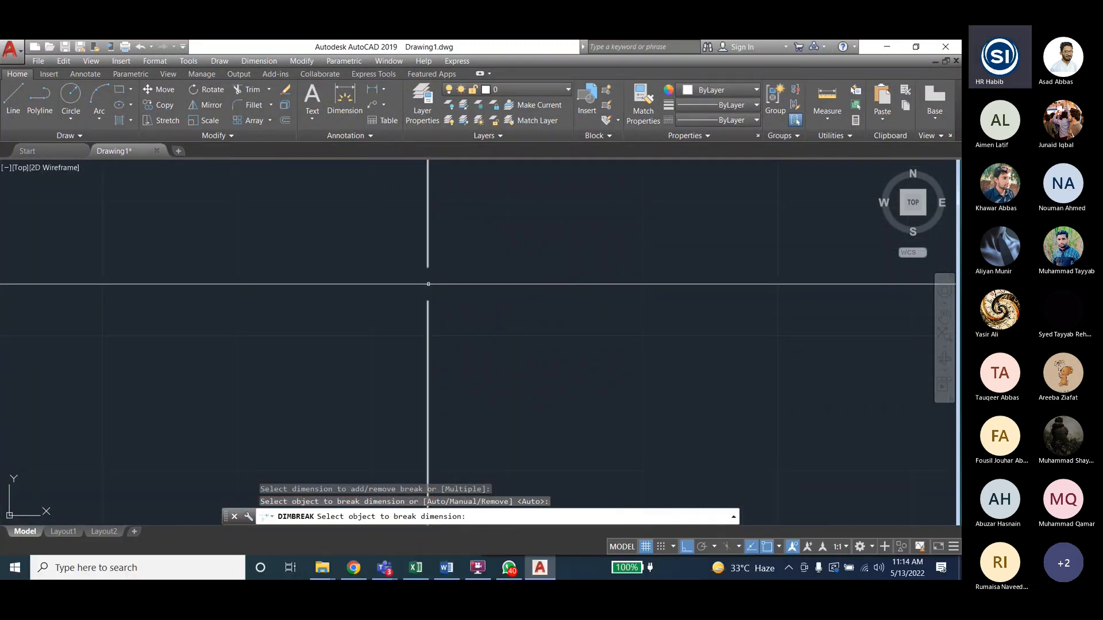
scroll(429, 284, up, 3)
key(Escape)
key(Escape)
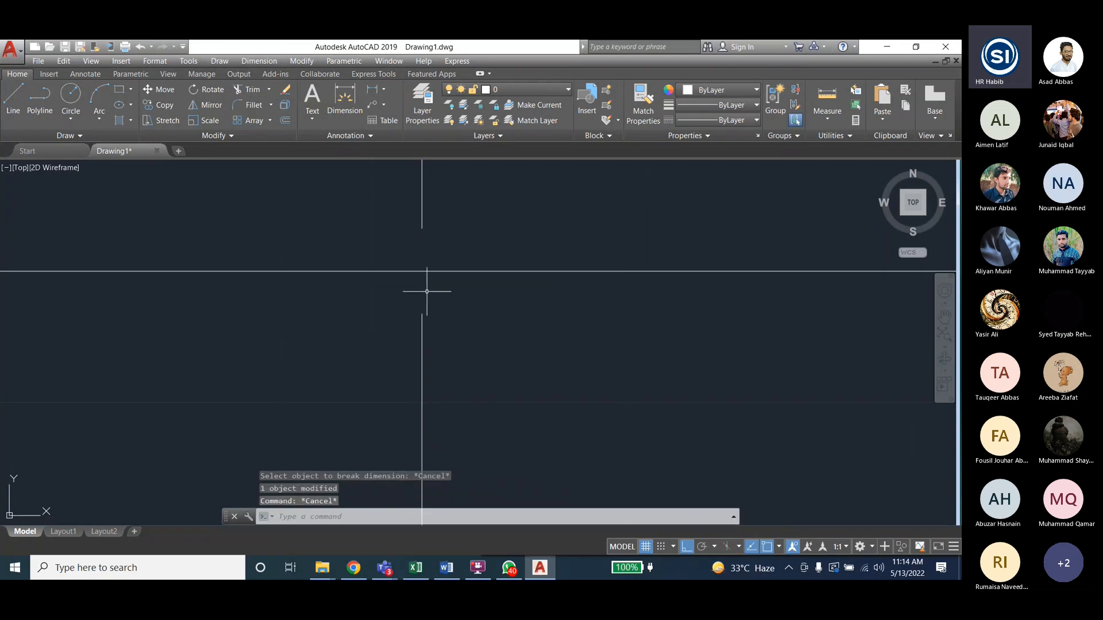
scroll(483, 281, down, 5)
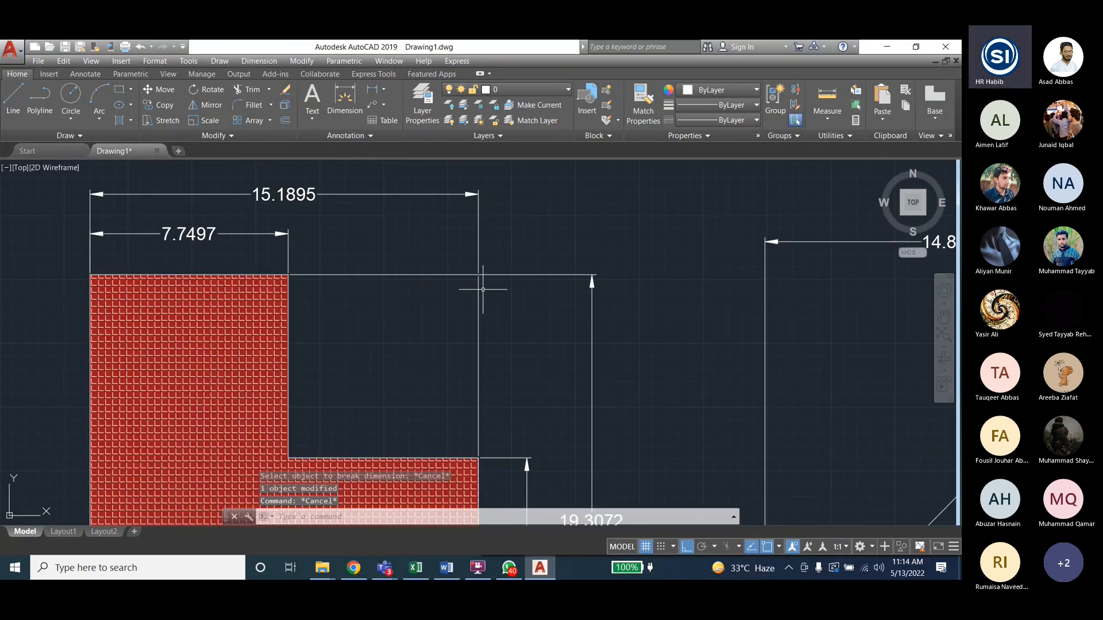
- Zoom out over the hatched L-shape and open the Dimension menu
scroll(489, 275, down, 2)
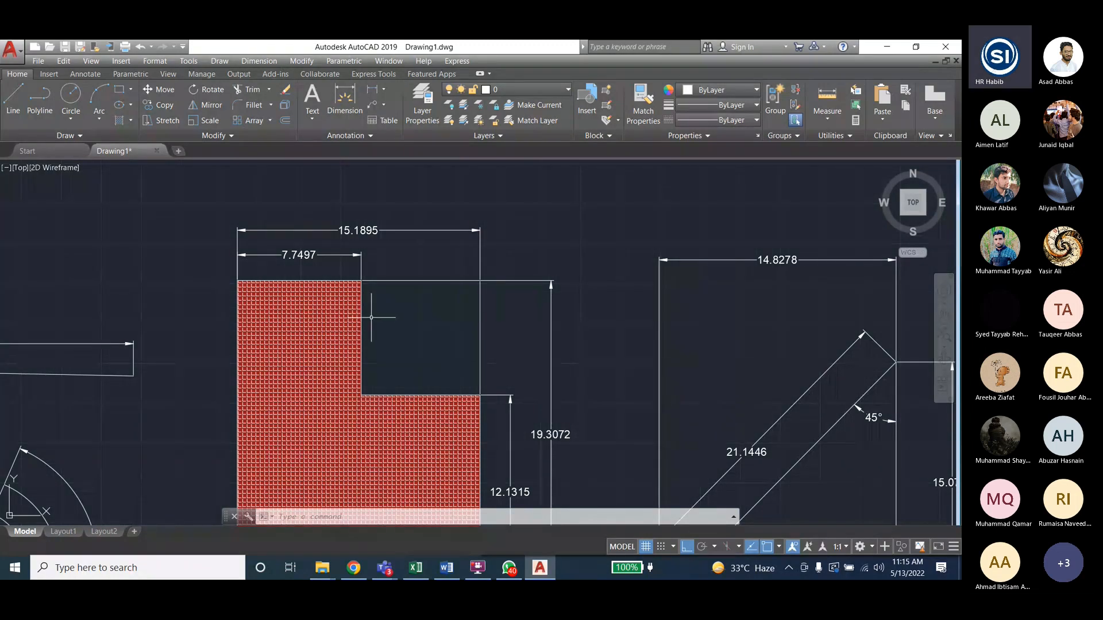
click(259, 60)
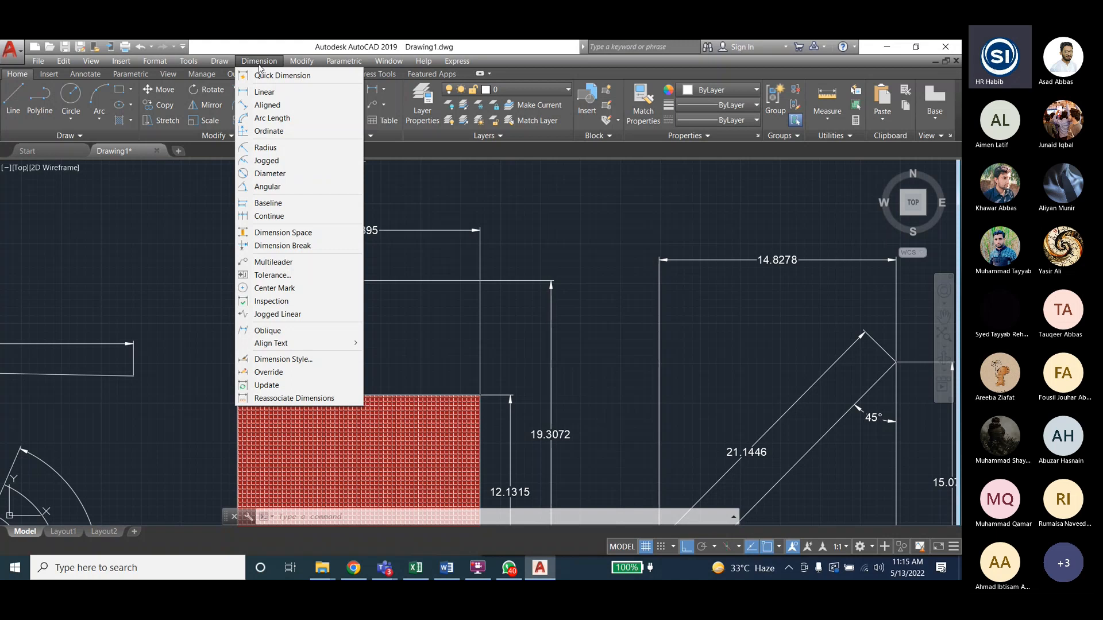
click(286, 235)
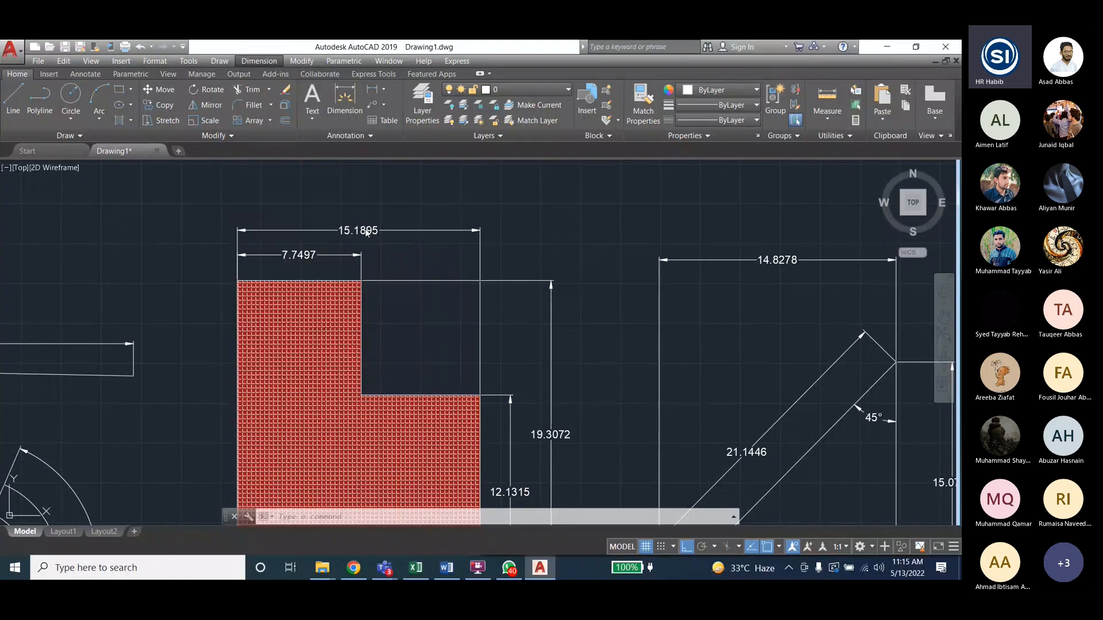
click(333, 233)
click(358, 230)
click(357, 254)
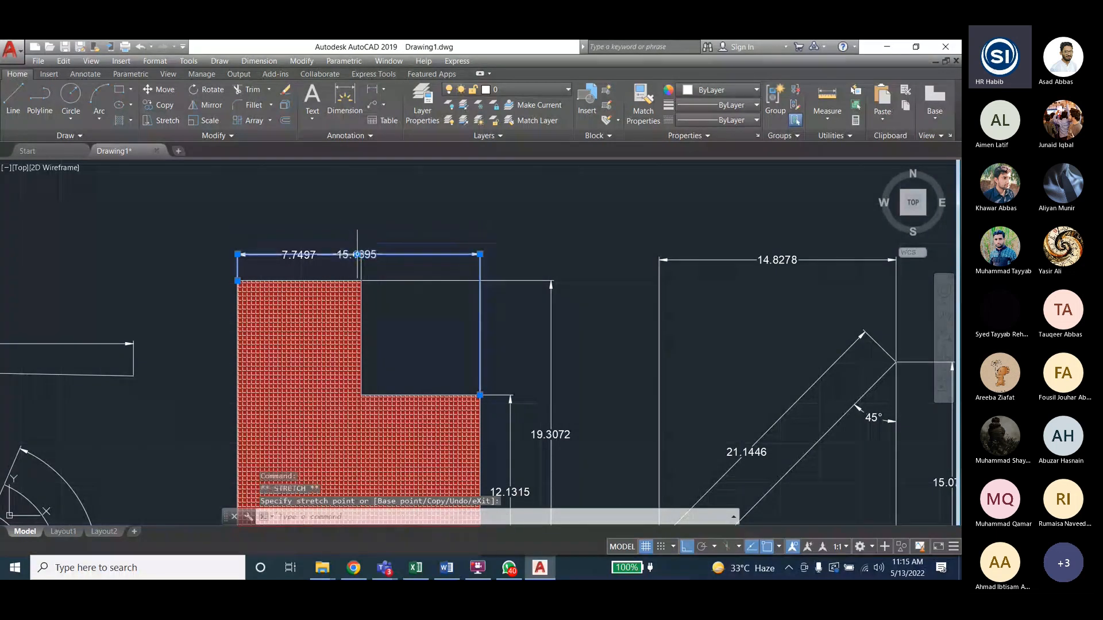
key(Escape)
key(Escape)
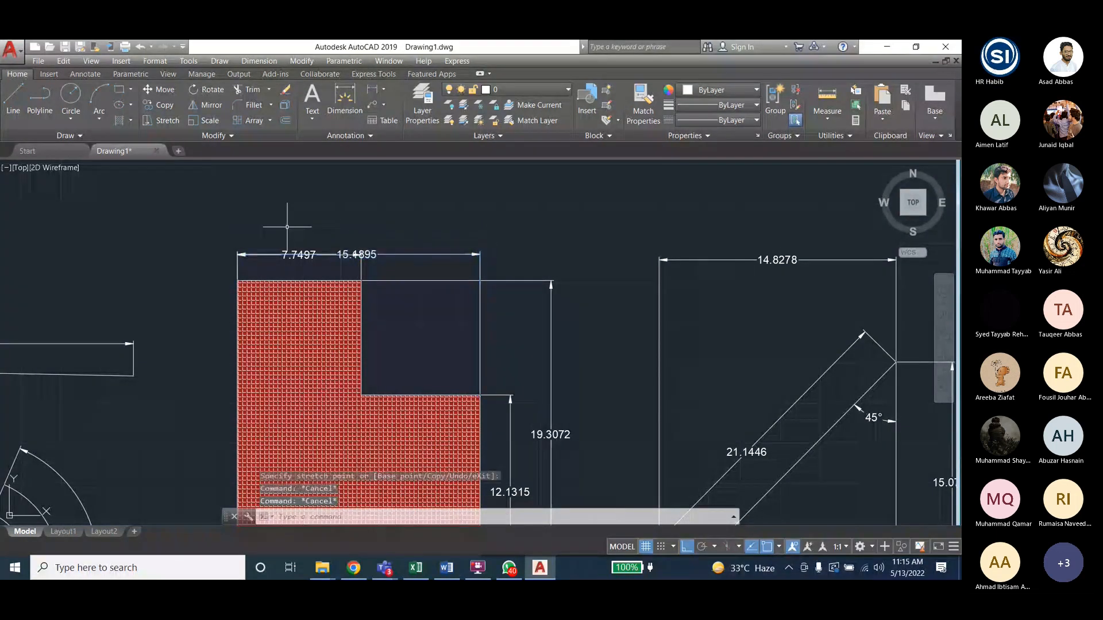
click(356, 254)
click(357, 255)
click(359, 249)
key(Escape)
key(Escape)
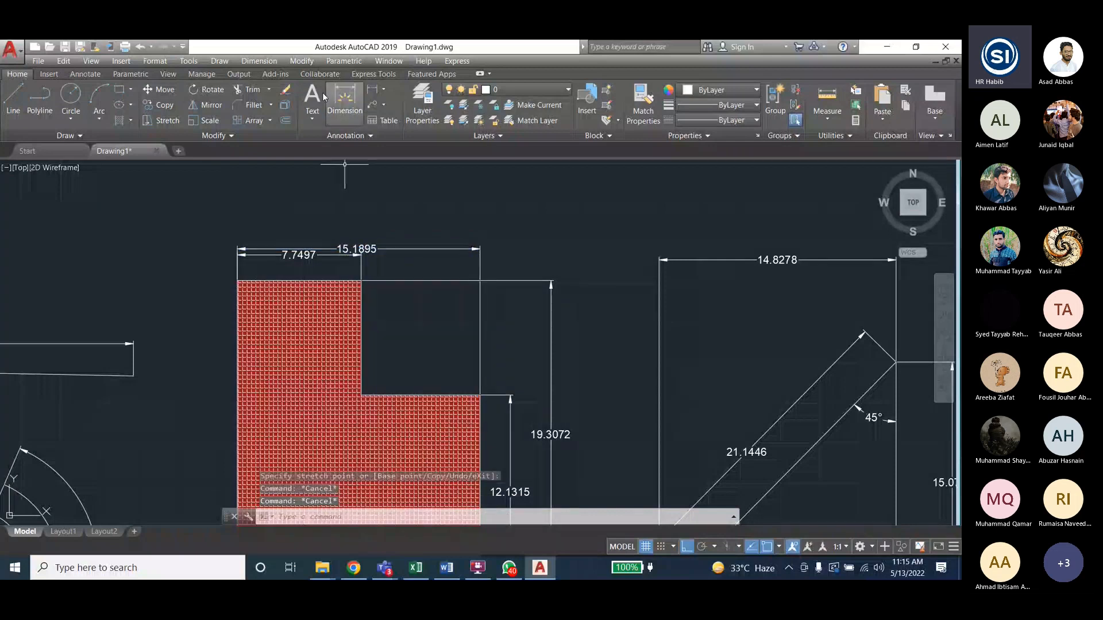
click(259, 61)
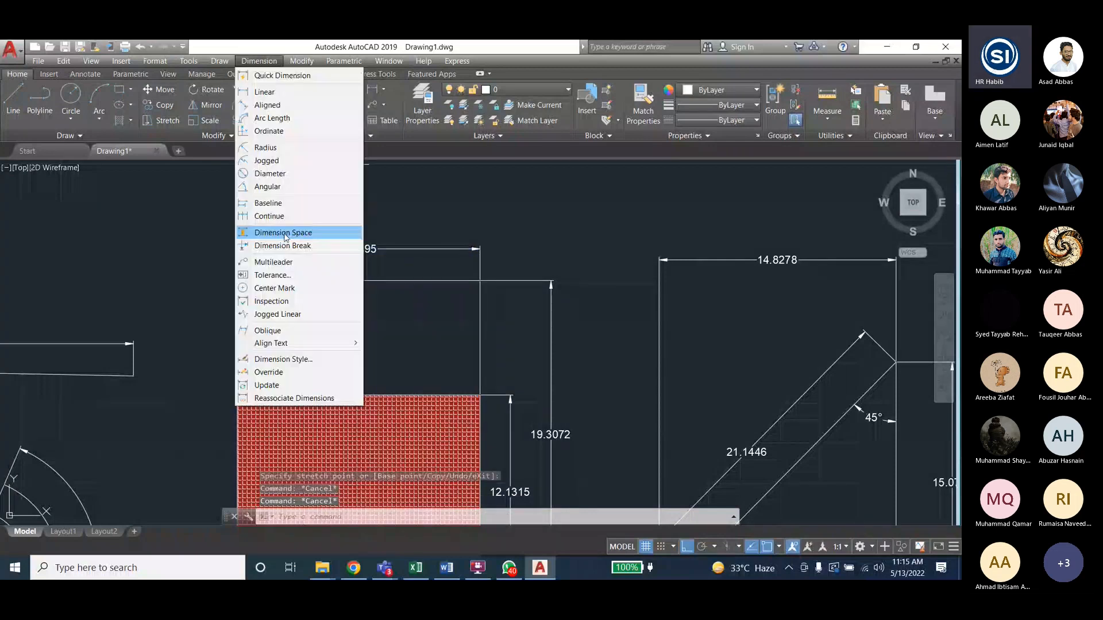
click(270, 213)
click(330, 259)
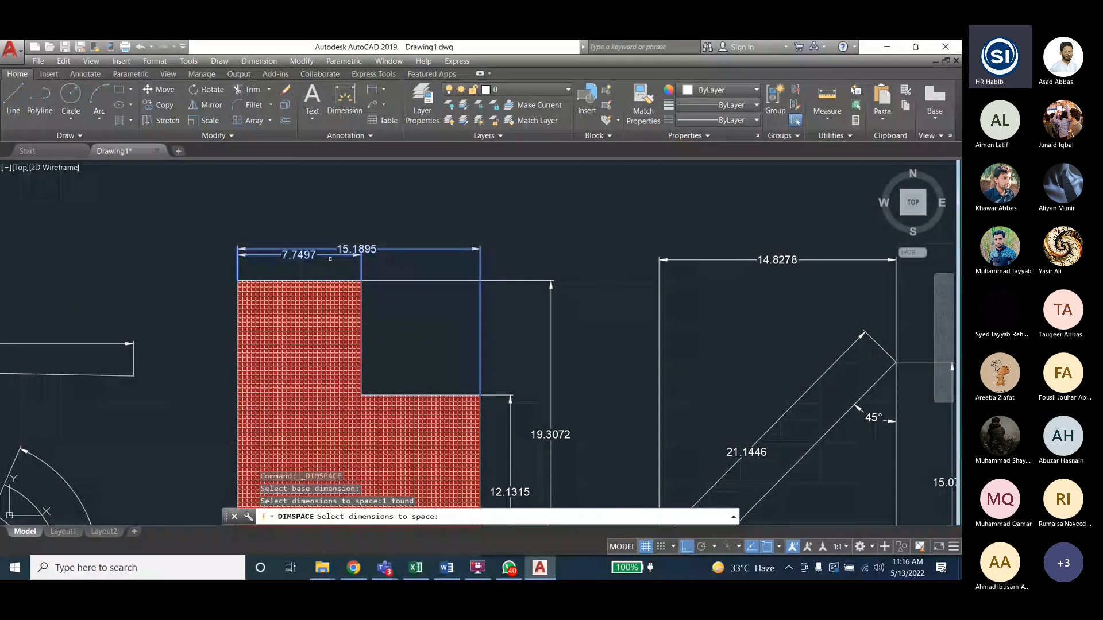
key(Return)
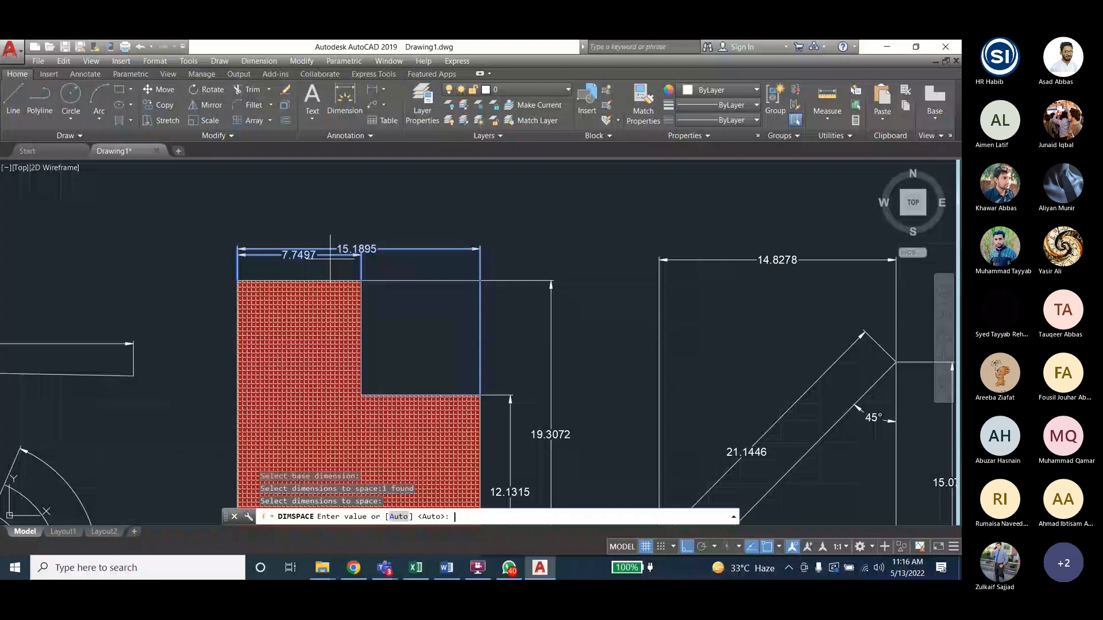
text(3)
key(Return)
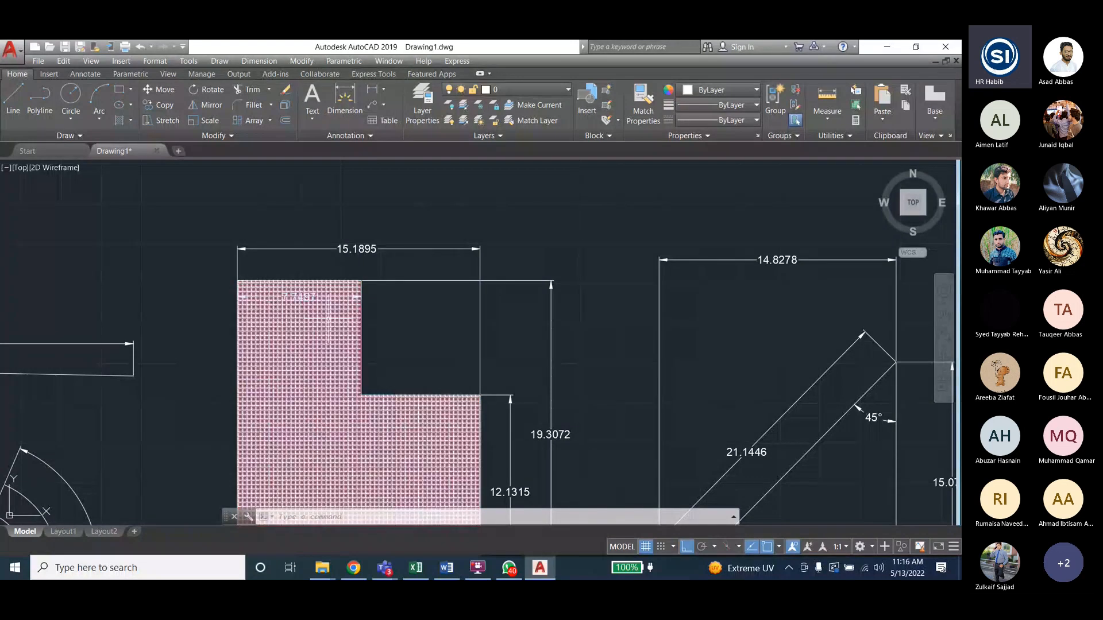
key(ctrl+z)
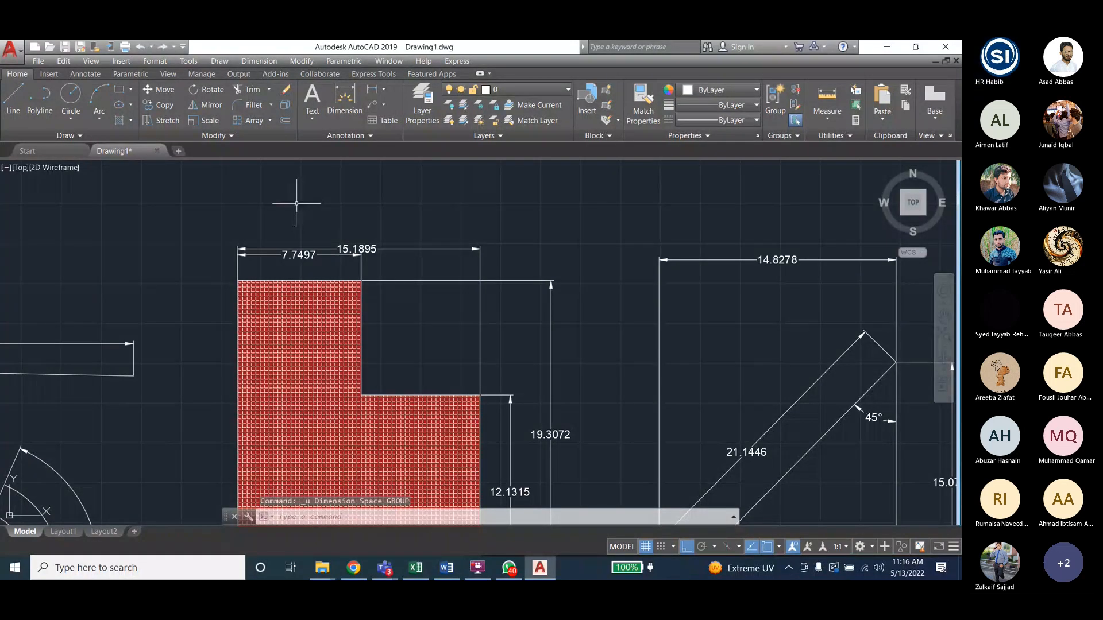
key(Escape)
key(Escape)
- Use Dimension Space to stack 15.1895 three units above the 7.7497 base dimension
click(259, 61)
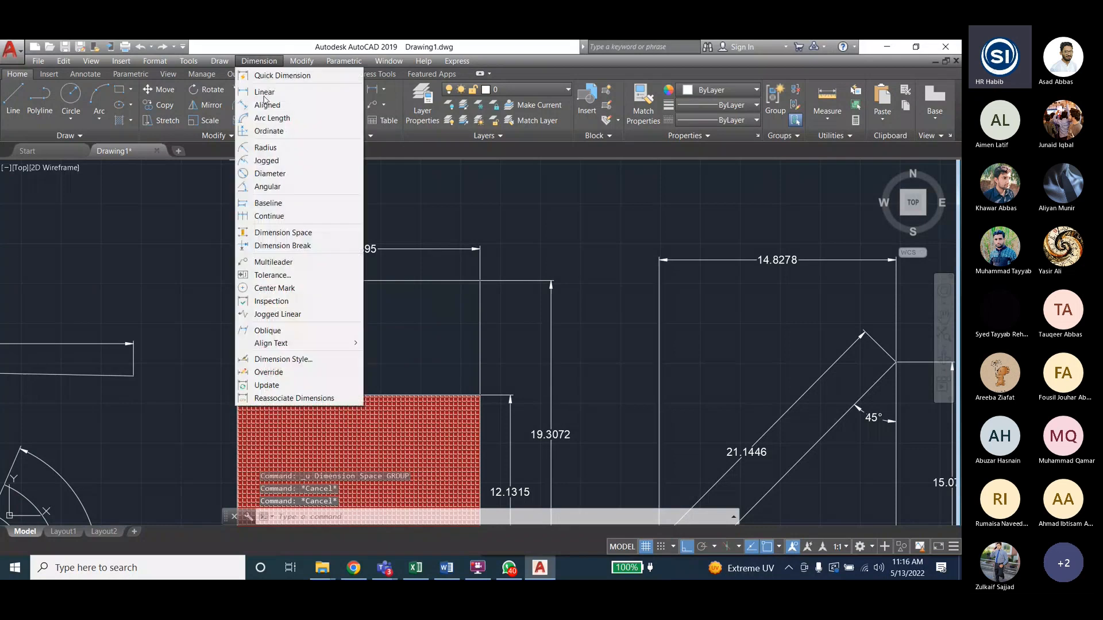
click(275, 223)
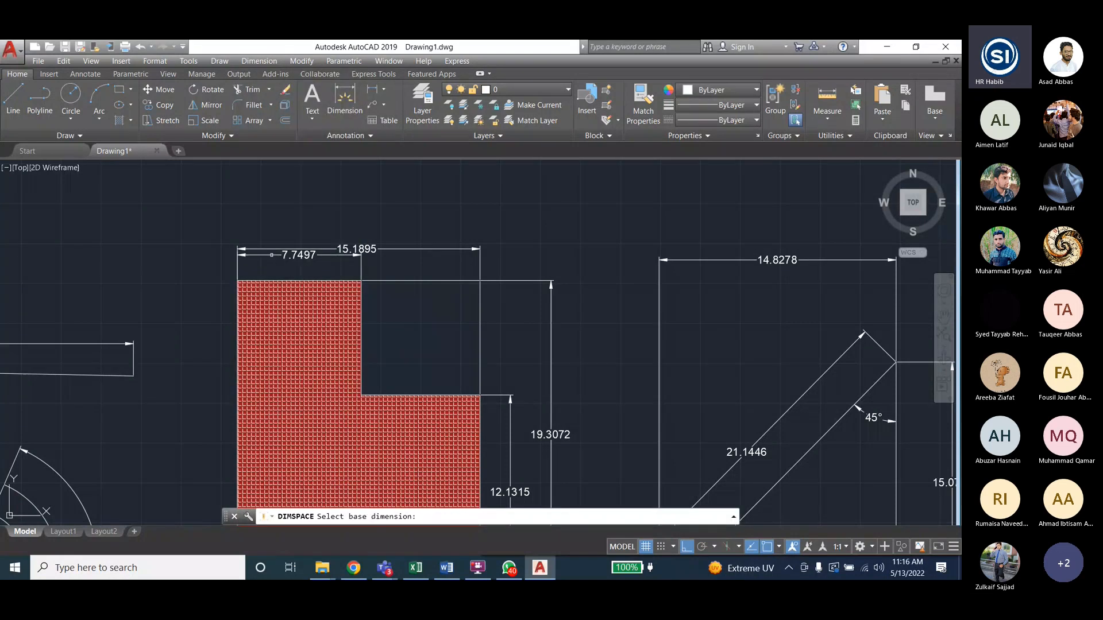
click(271, 255)
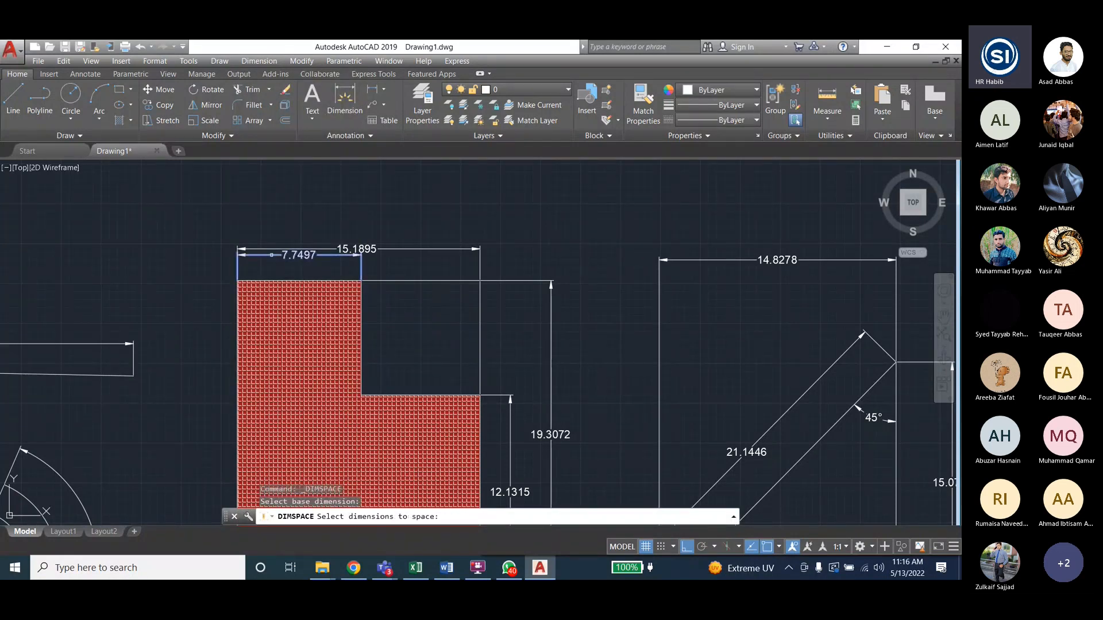
click(406, 250)
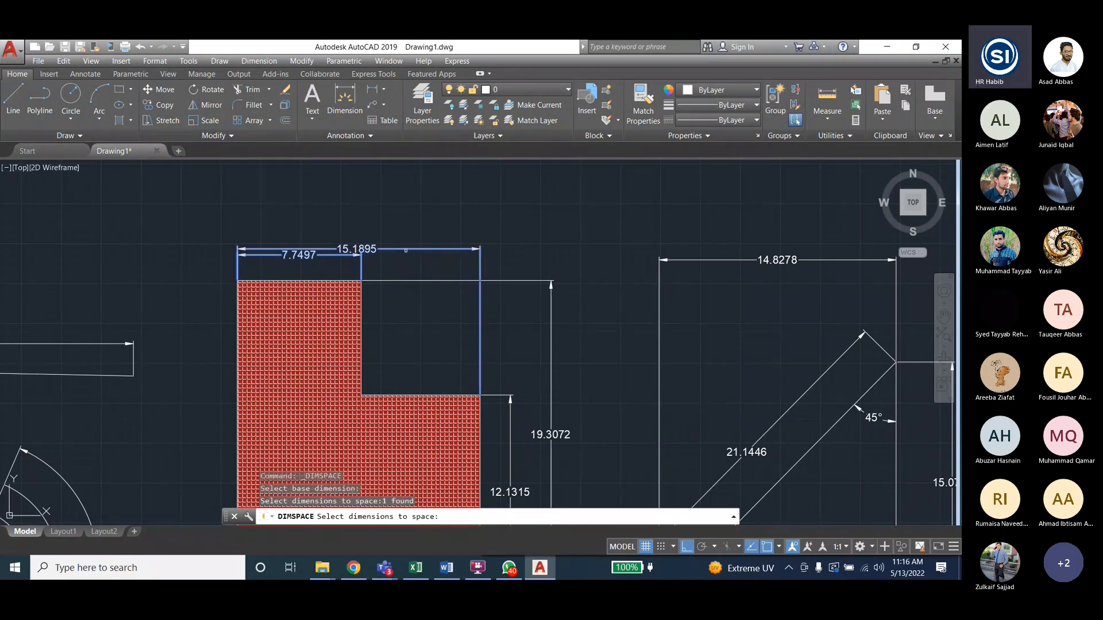
key(Return)
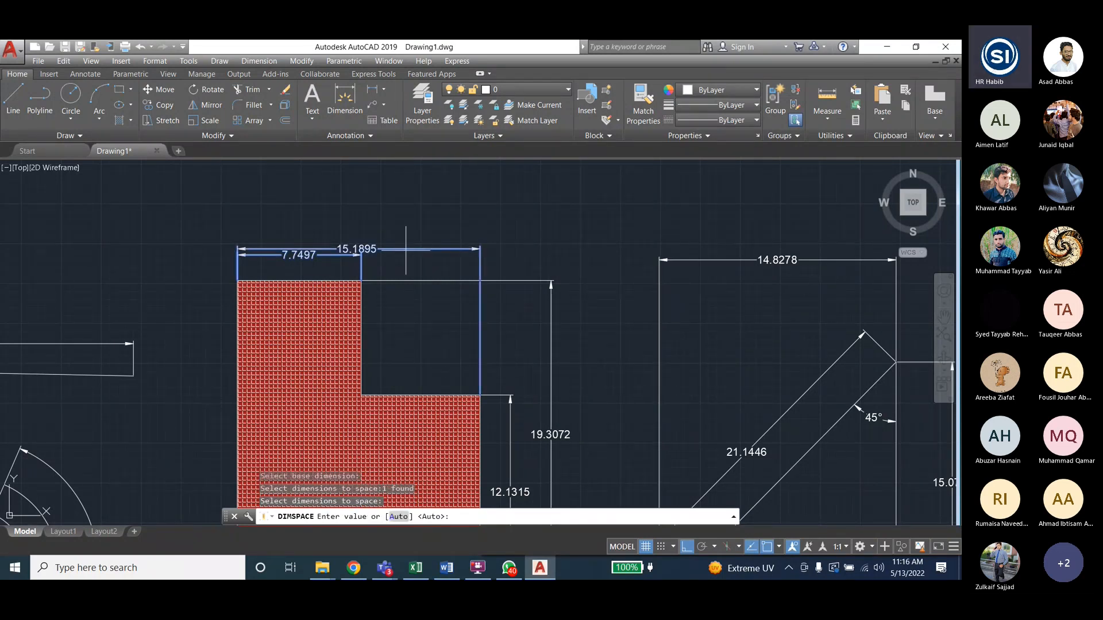
text(3)
key(Return)
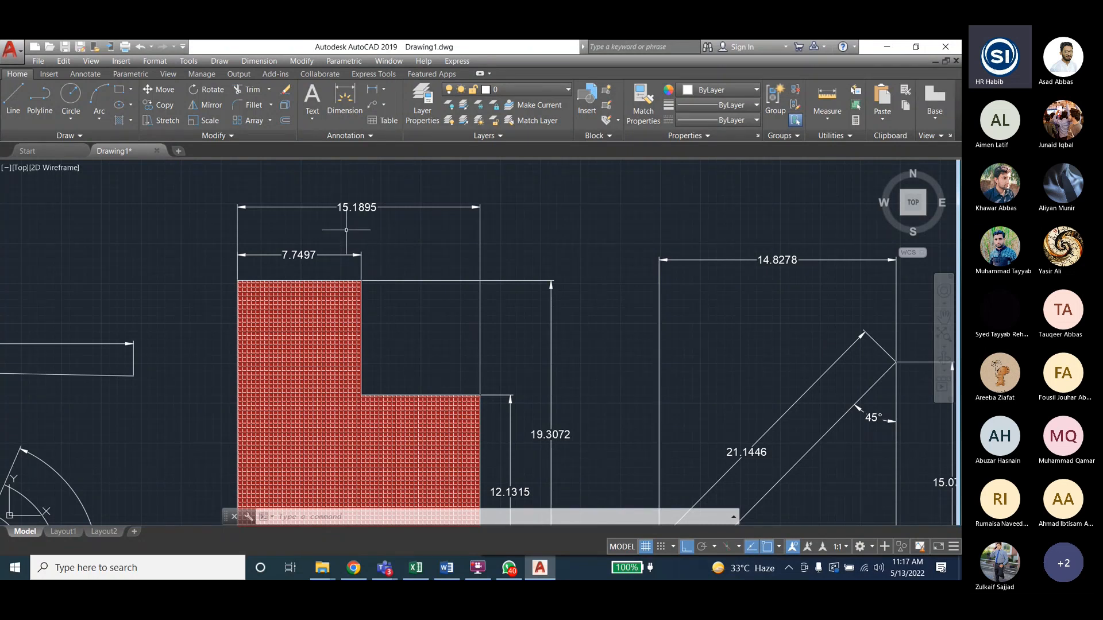
- Zoom in on the extension-line crossing and undo the last dimension edit
scroll(475, 280, up, 4)
scroll(475, 279, up, 2)
scroll(465, 281, down, 4)
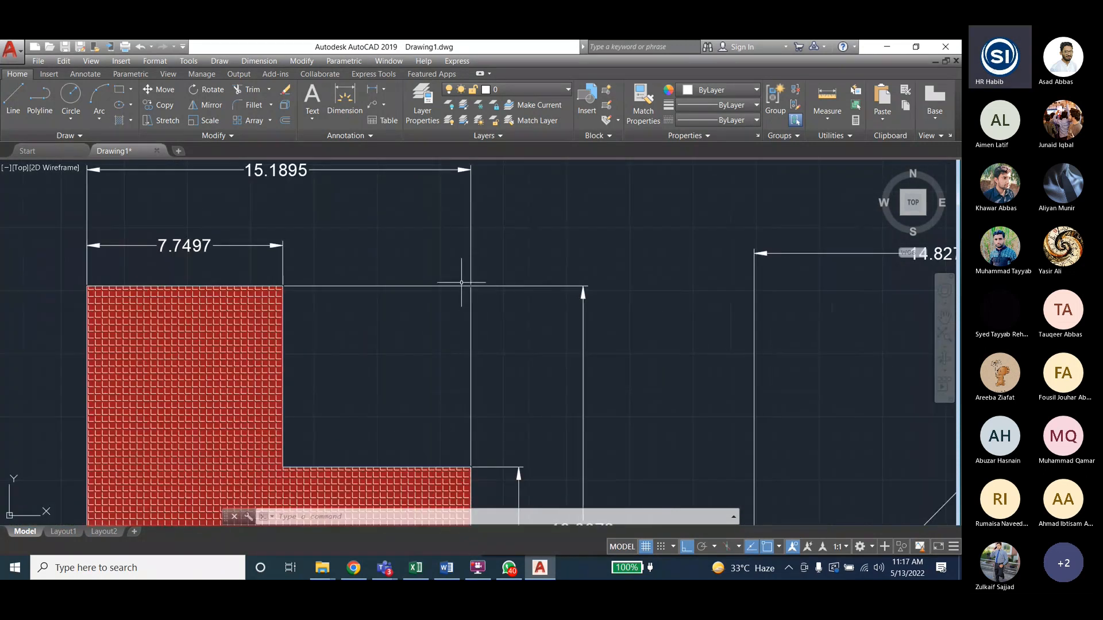
scroll(466, 283, up, 2)
scroll(437, 286, up, 1)
scroll(468, 284, down, 1)
scroll(471, 281, down, 2)
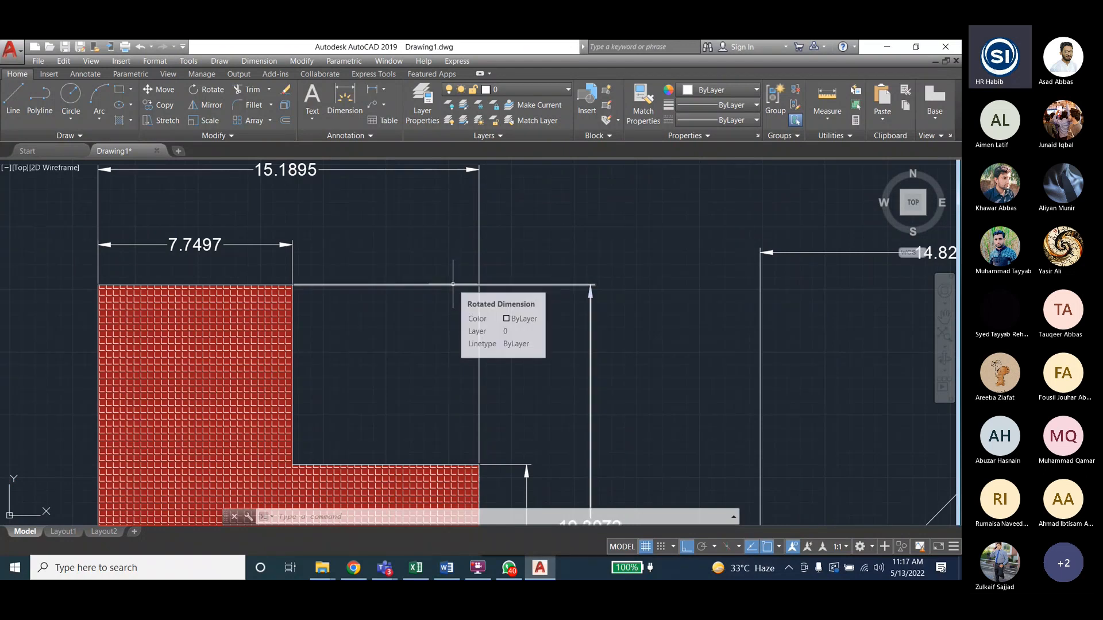
scroll(436, 354, down, 2)
key(ctrl+z)
key(ctrl+z)
key(ctrl+z)
key(ctrl+z)
key(ctrl+z)
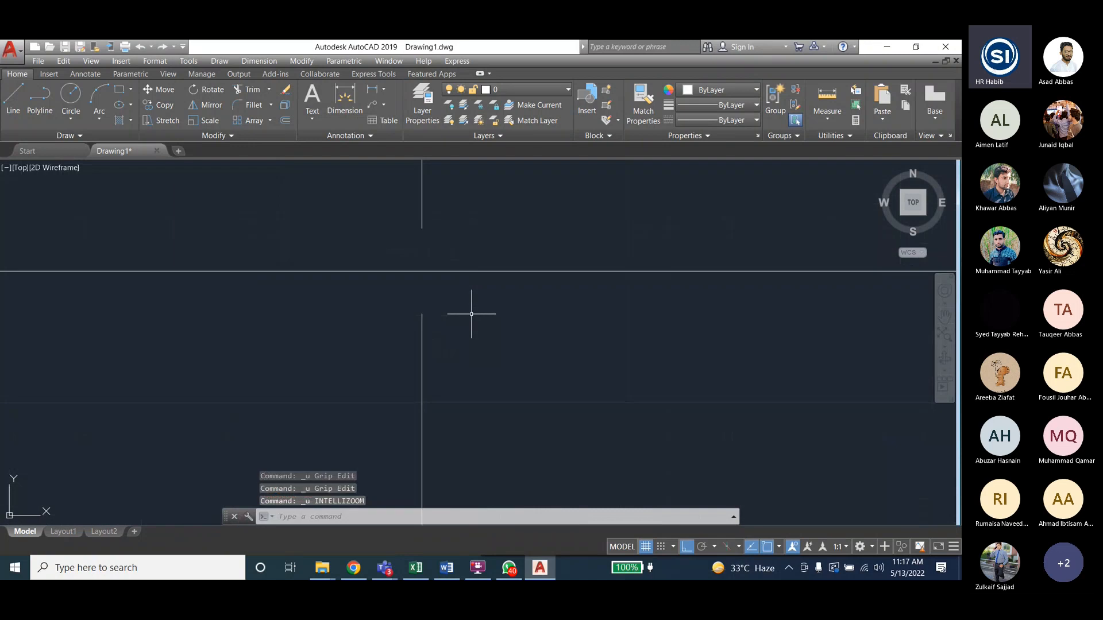
scroll(471, 314, up, 5)
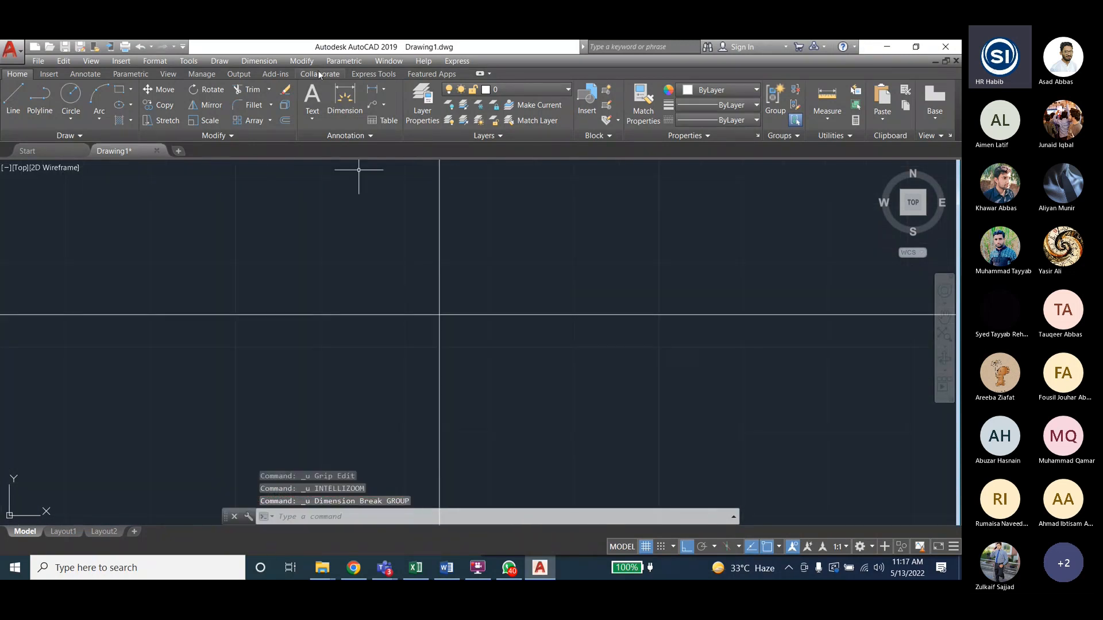
- Break the 15.1895 right extension line where the horizontal line crosses it
click(261, 60)
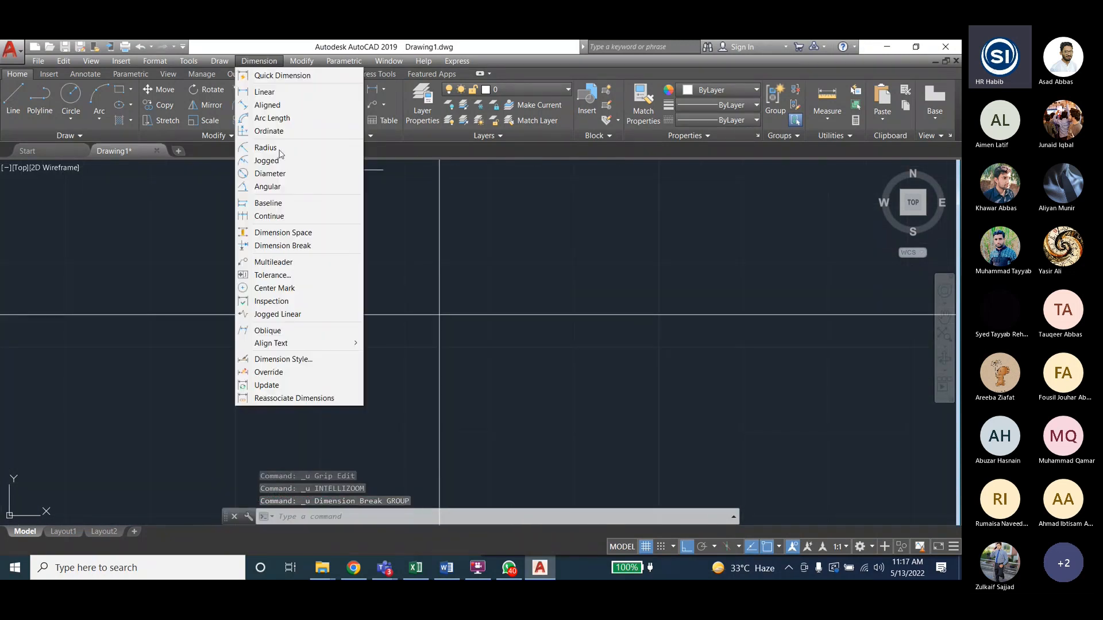
click(282, 246)
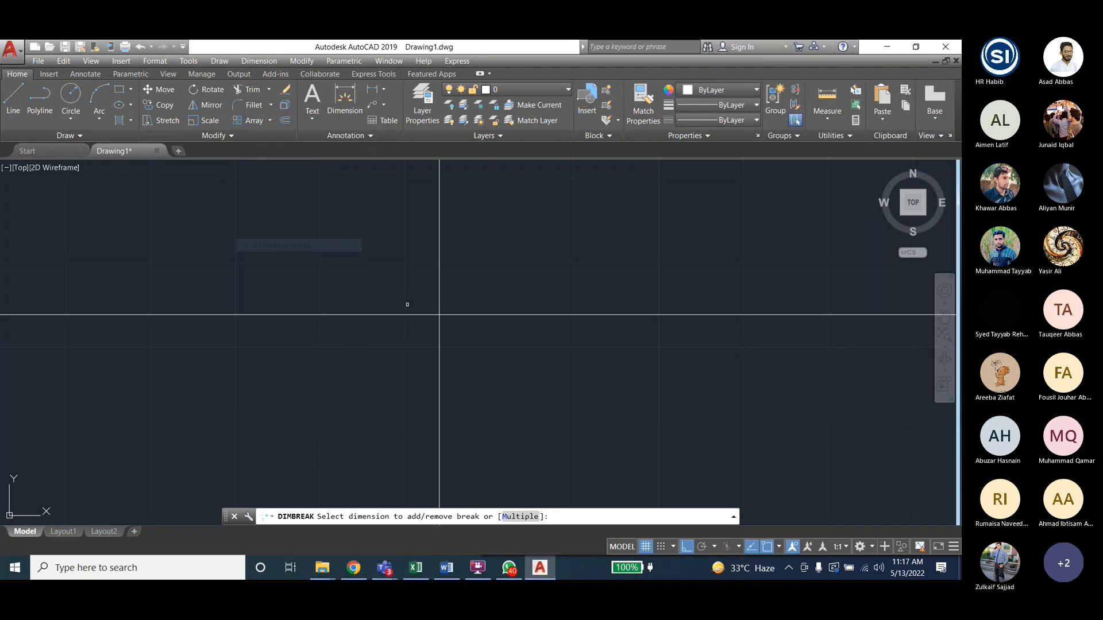
click(439, 282)
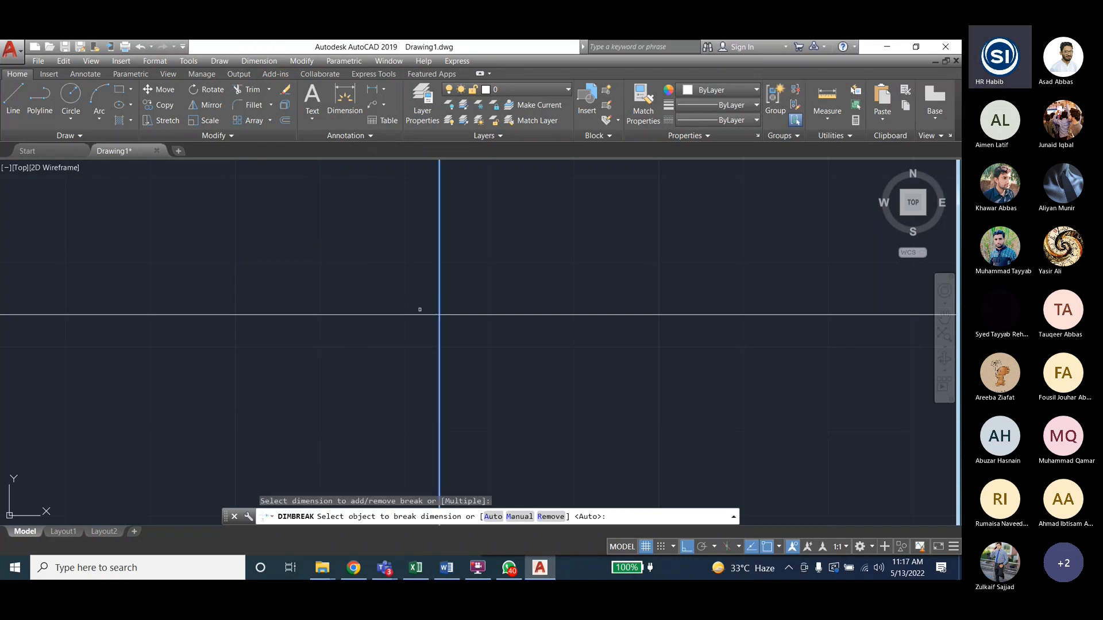
click(420, 315)
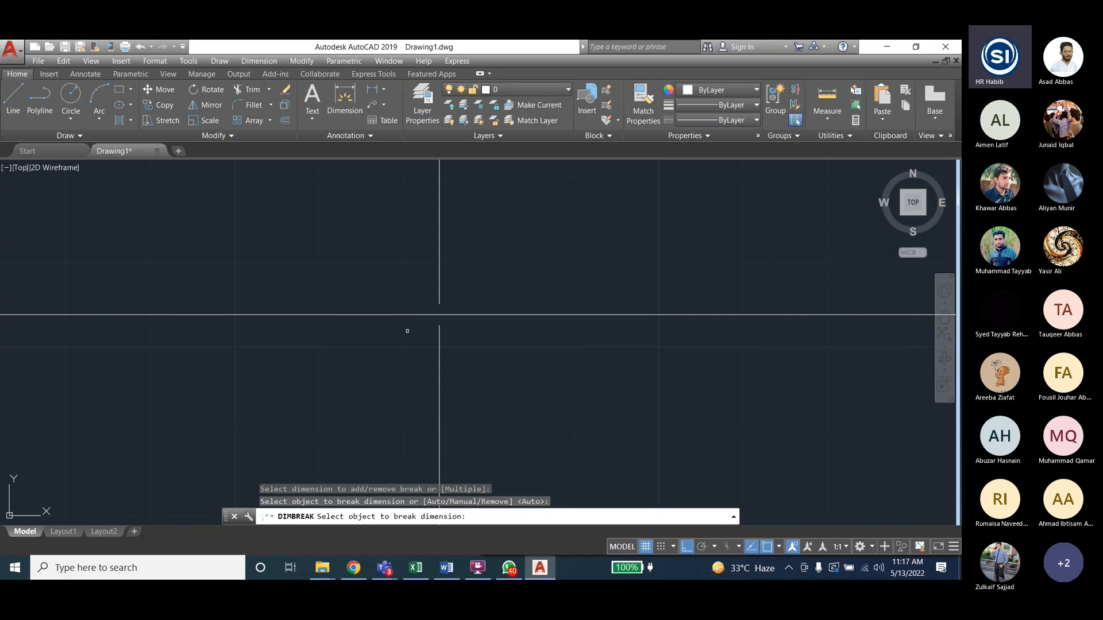
key(Escape)
key(Escape)
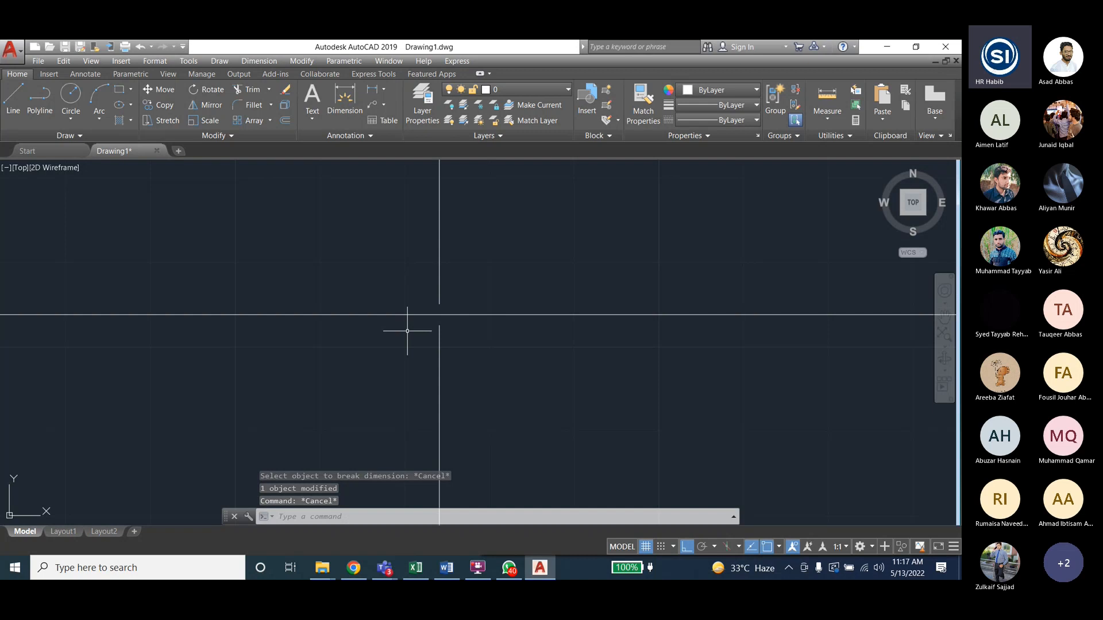
key(Escape)
scroll(653, 316, down, 3)
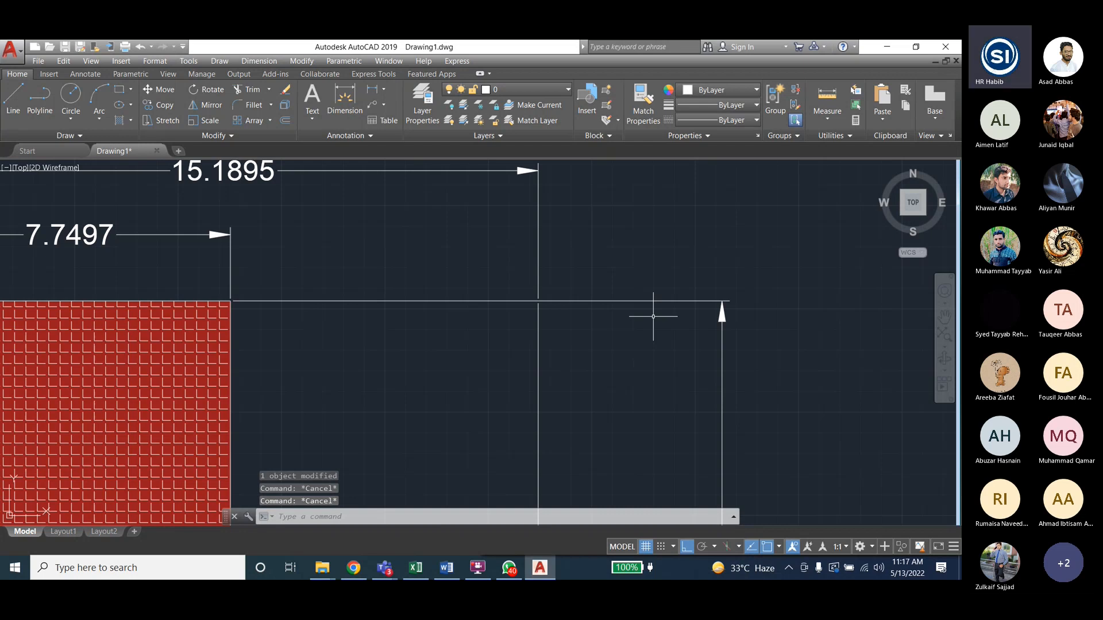
scroll(654, 316, down, 4)
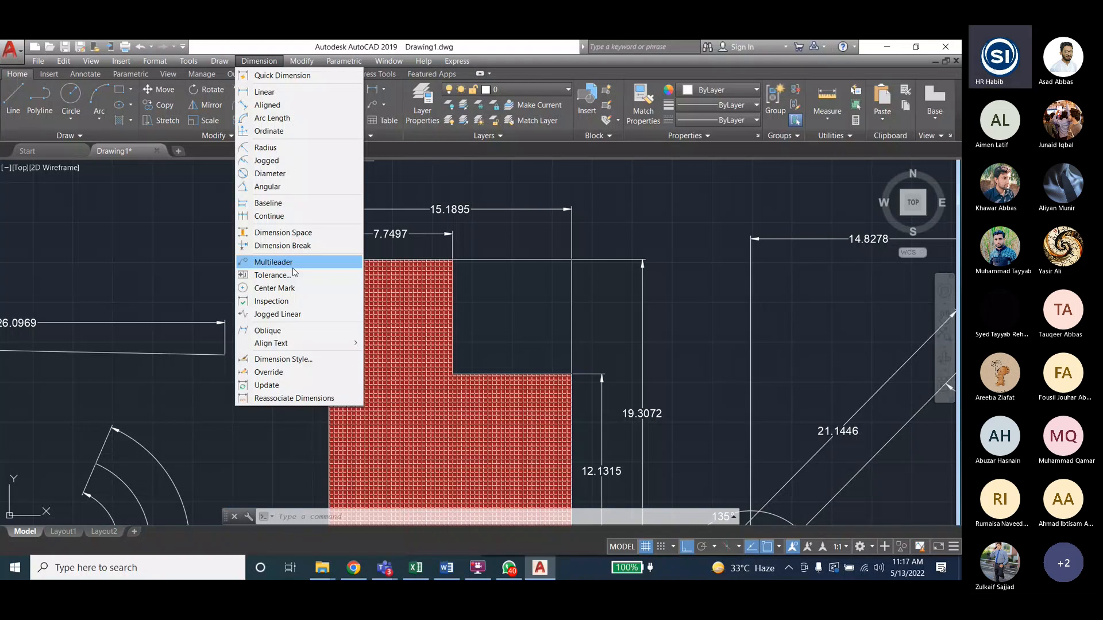
- Try placing a multileader from the step's inner corner, then cancel it
click(288, 263)
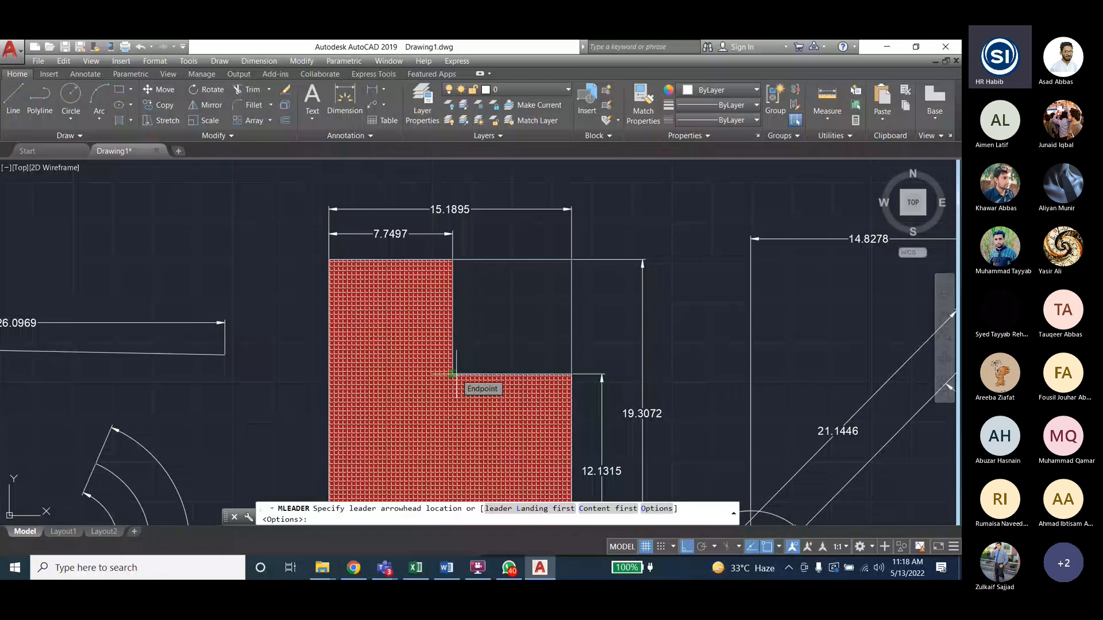
click(453, 374)
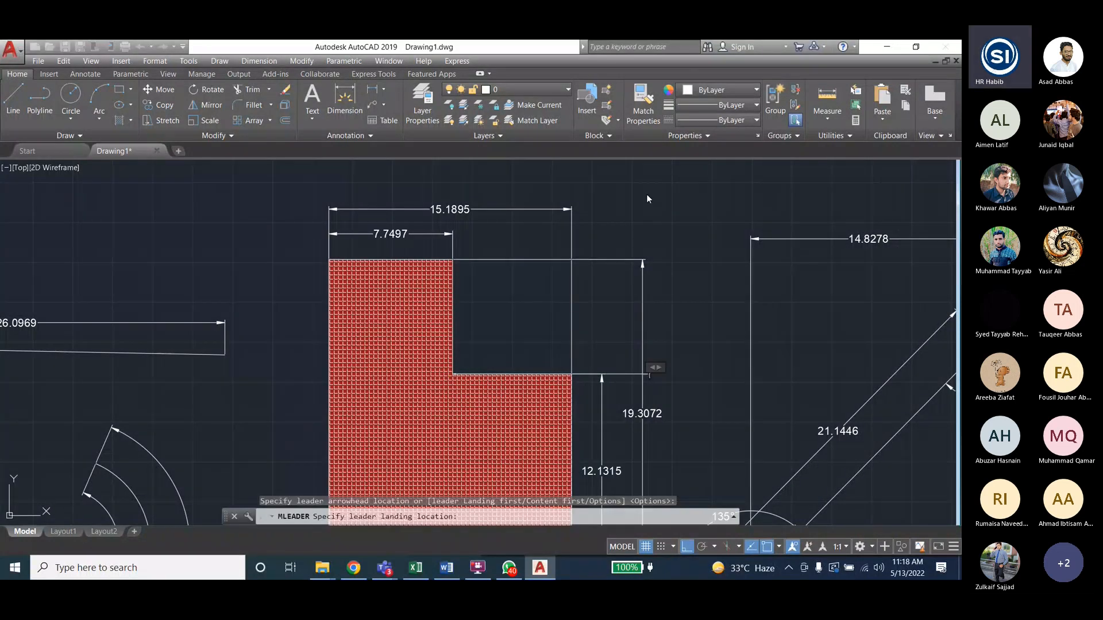
click(646, 194)
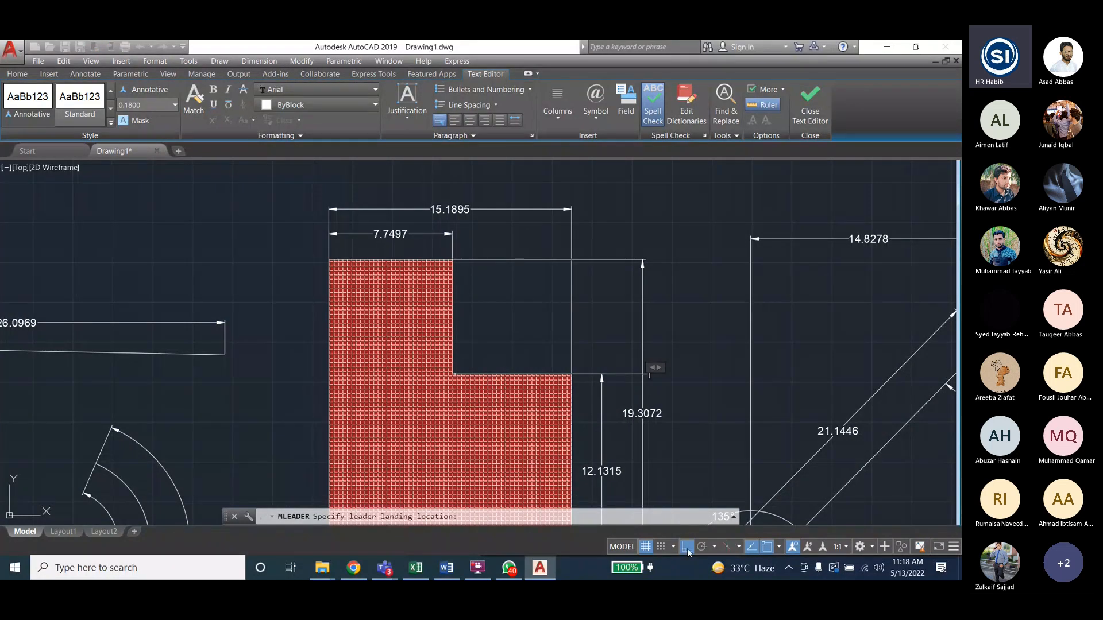
key(Escape)
key(Escape)
key(Escape)
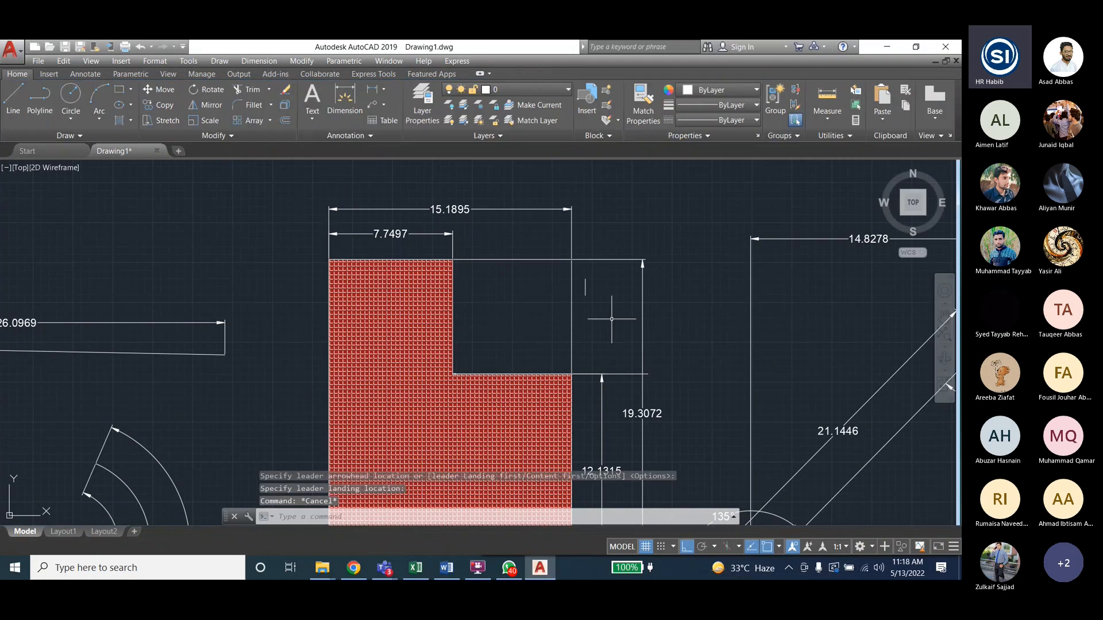
- Turn Ortho off and start a new multileader
click(691, 546)
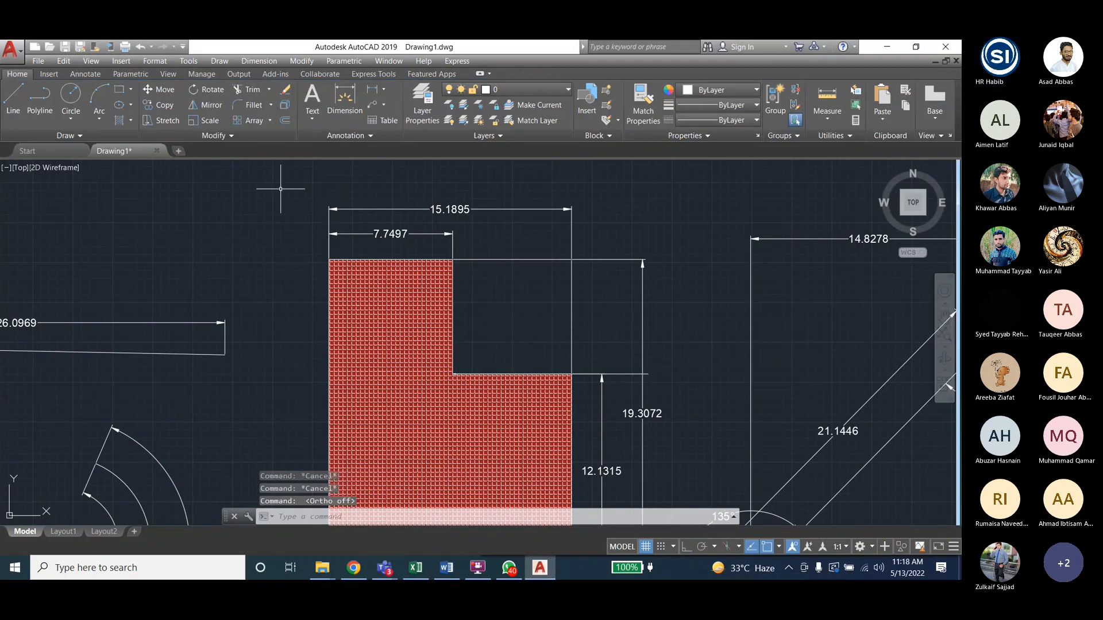
click(249, 61)
click(275, 262)
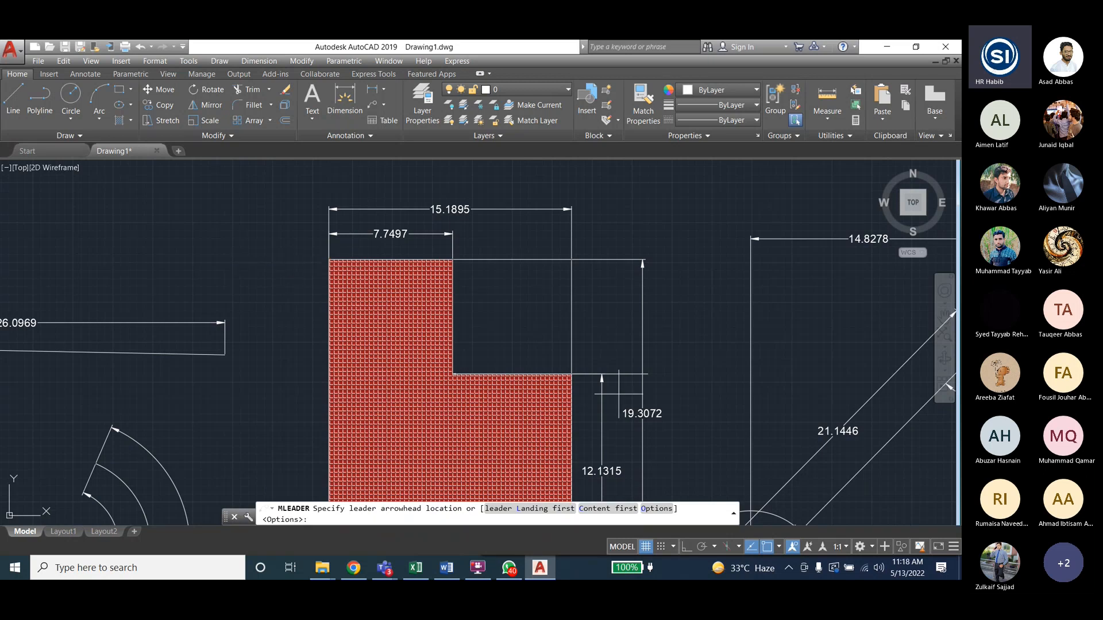
- Draw a multileader from the arcs' centre with the label 'Center of ARC'
scroll(221, 338, down, 3)
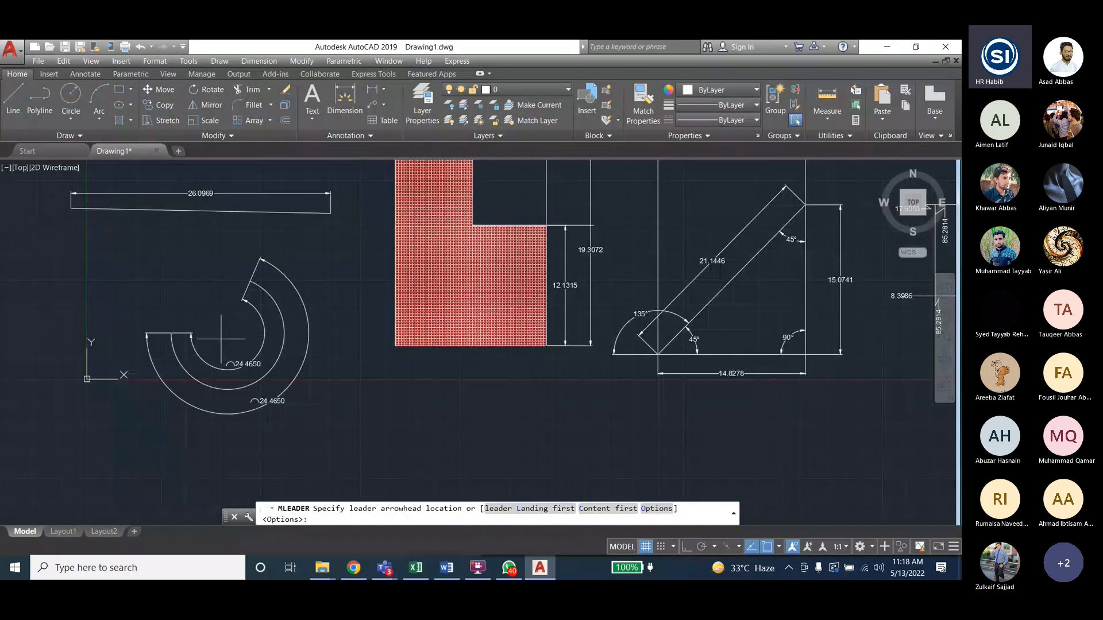
scroll(222, 339, up, 2)
click(232, 332)
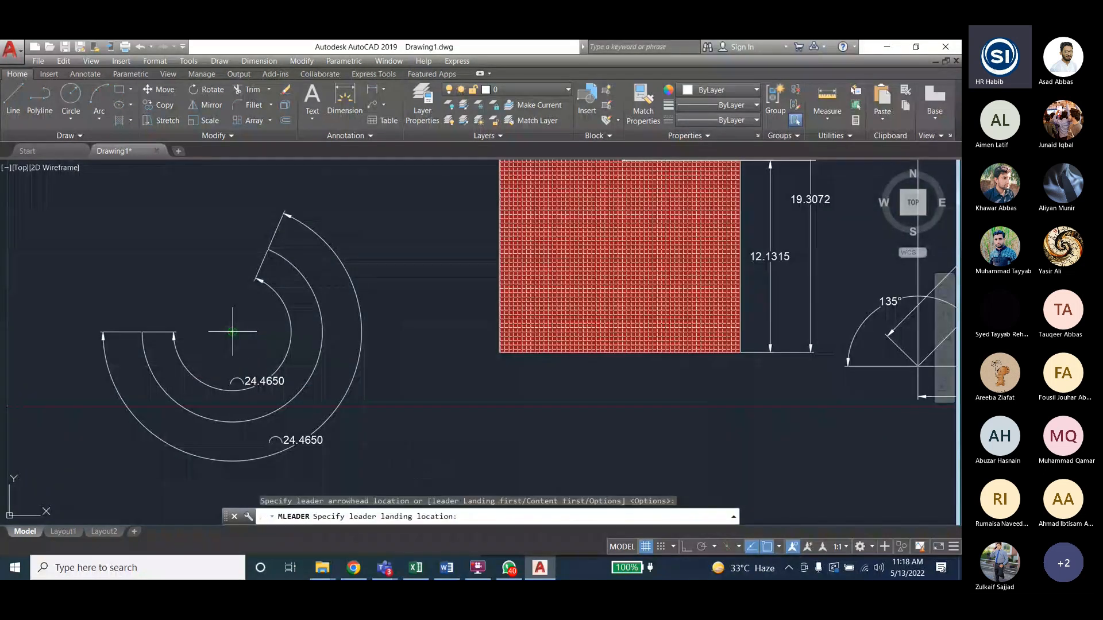
click(149, 243)
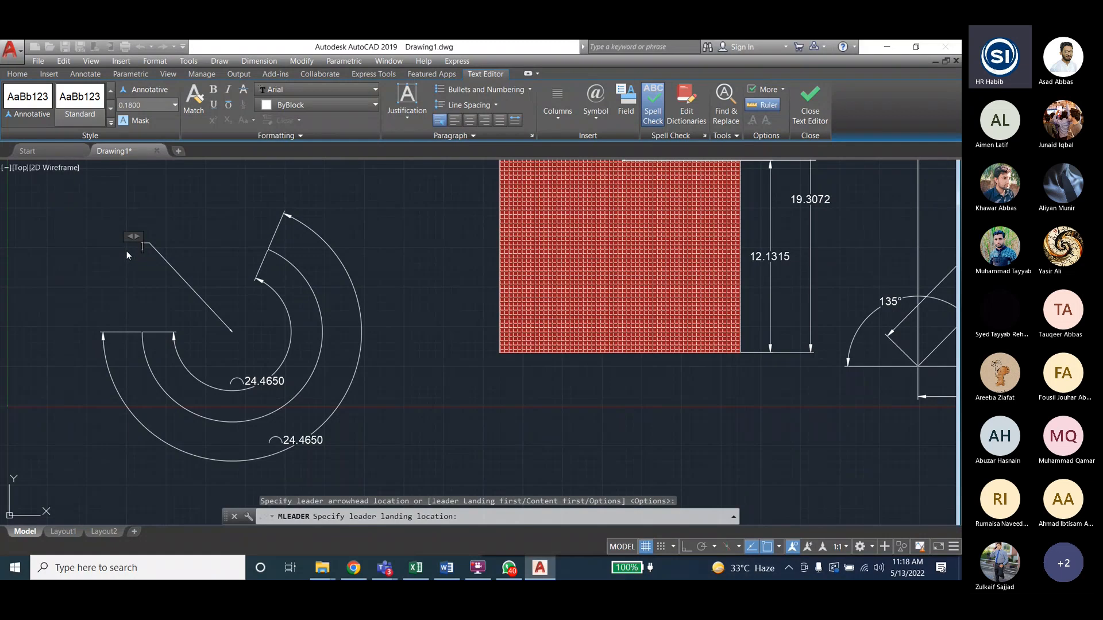
text(C)
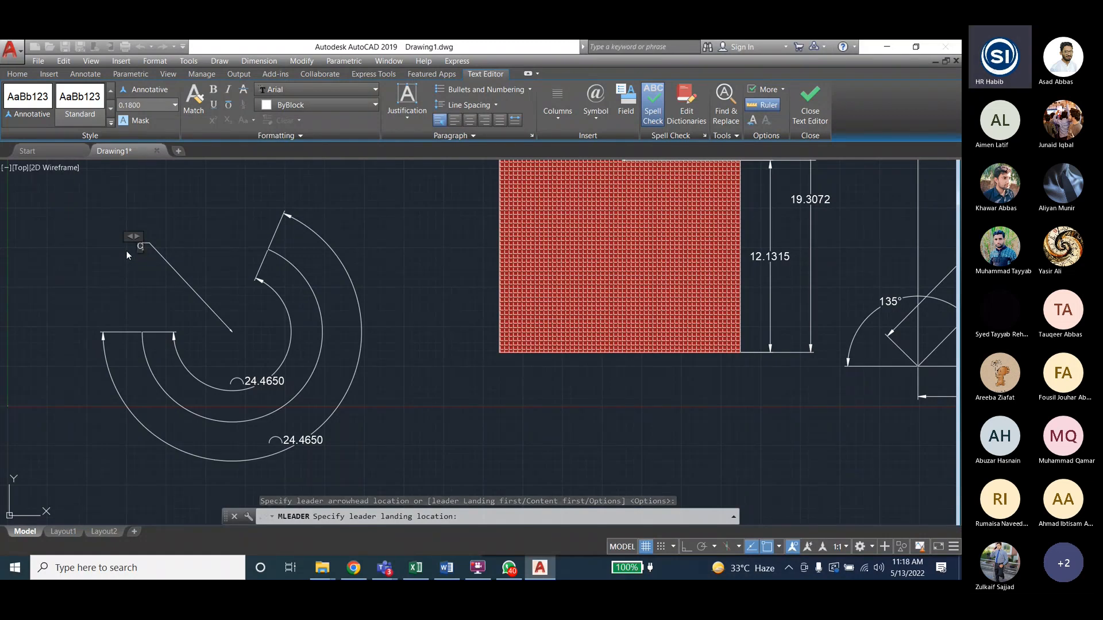
text(enter of)
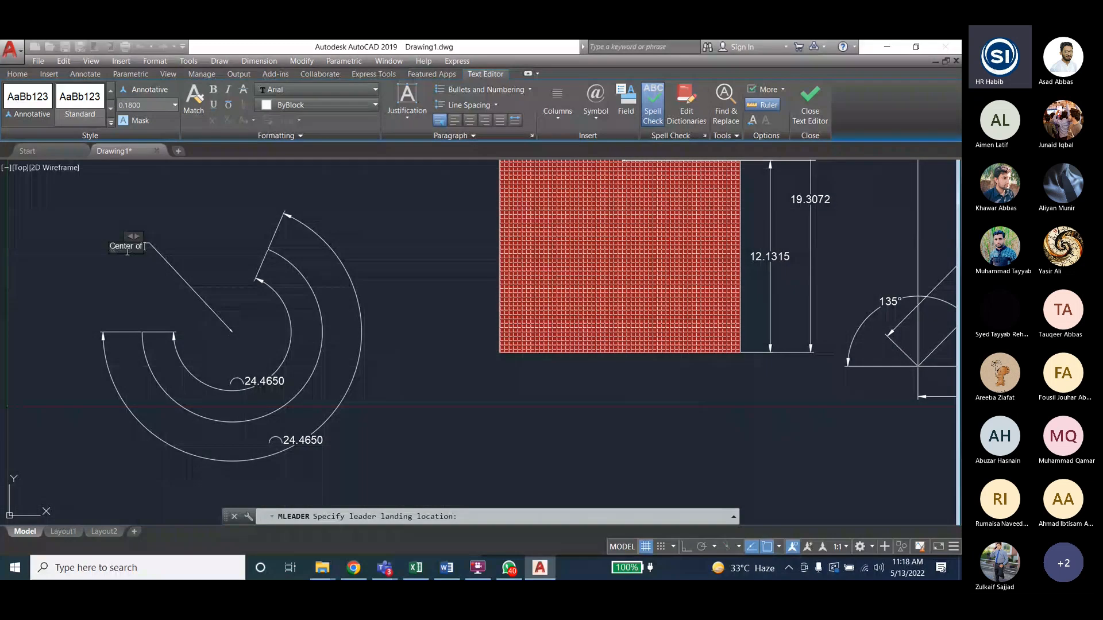
text( ARC)
click(112, 267)
scroll(112, 268, up, 5)
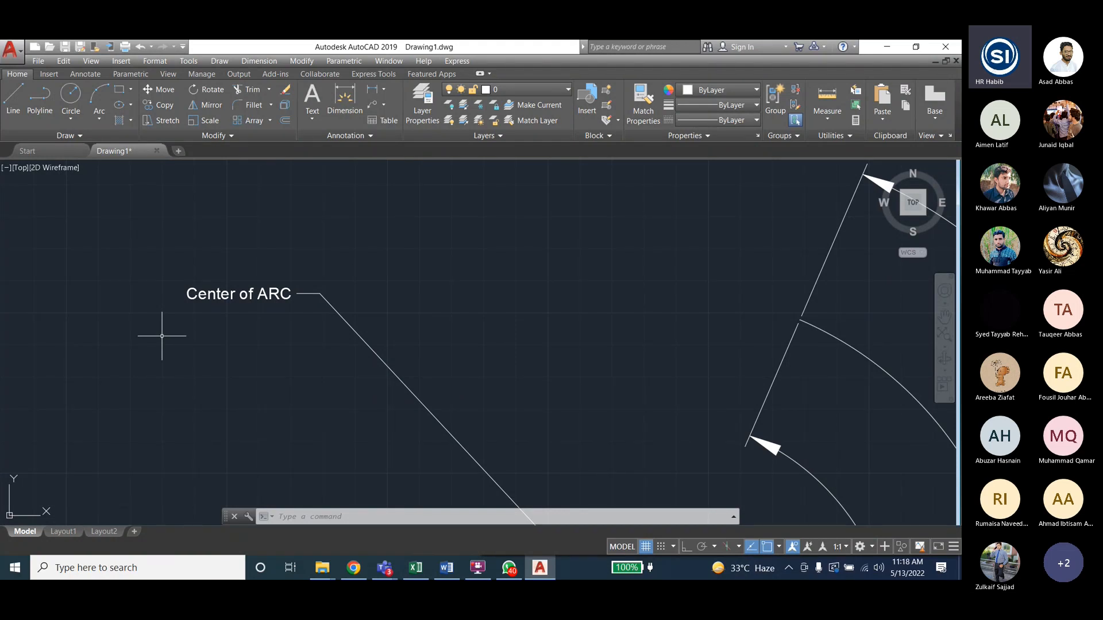
scroll(143, 245, down, 3)
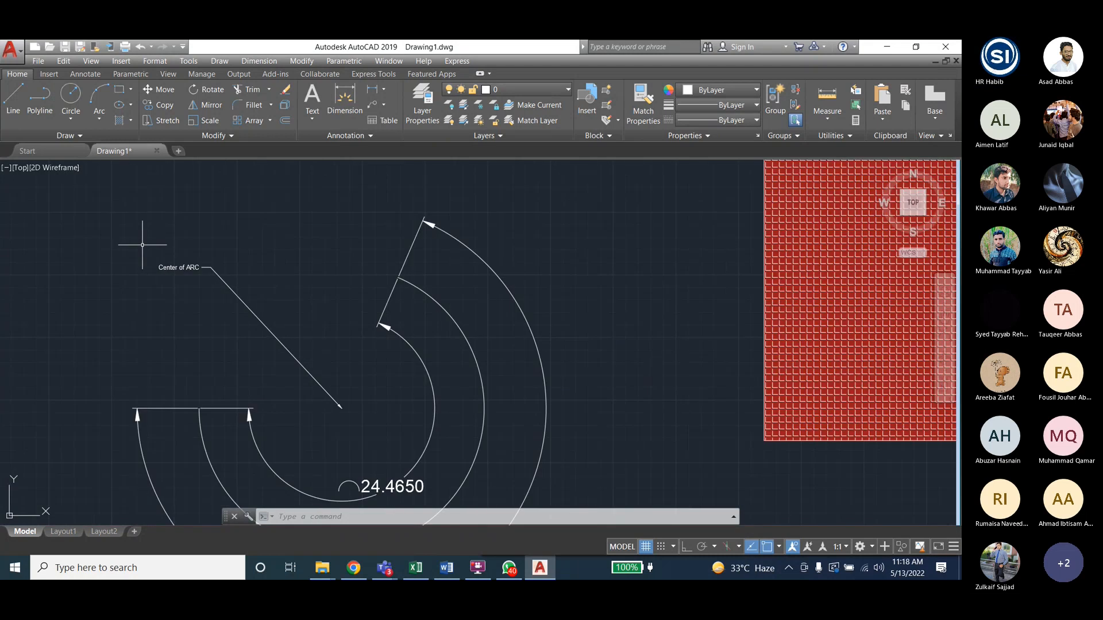
click(259, 61)
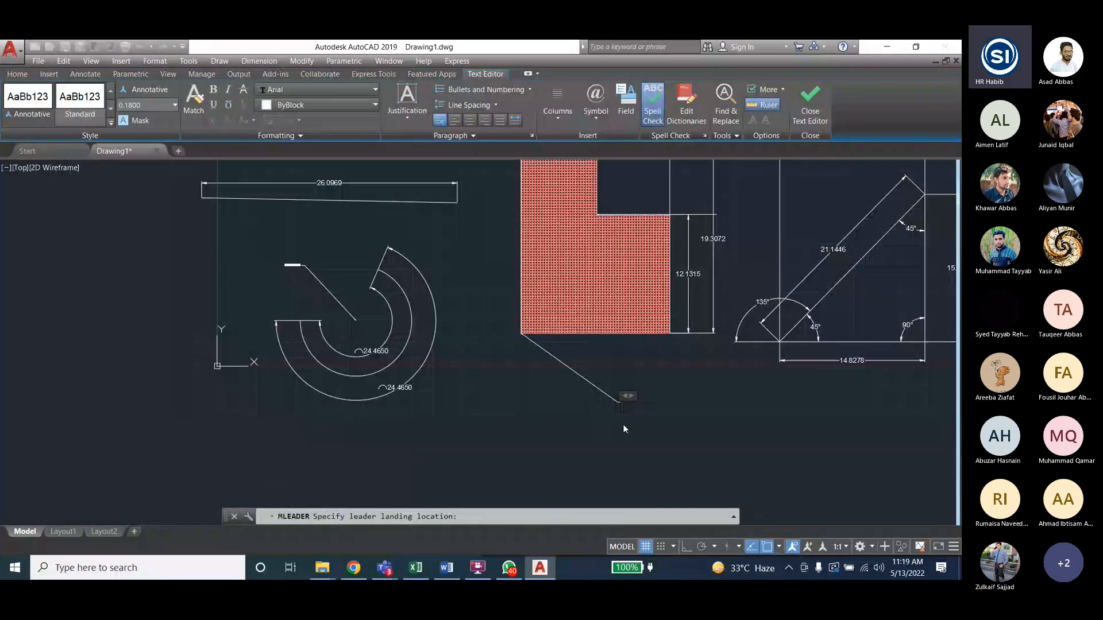
- Label the hatched shape's lower-left corner leader 'Corner', then zoom out
text(Corner)
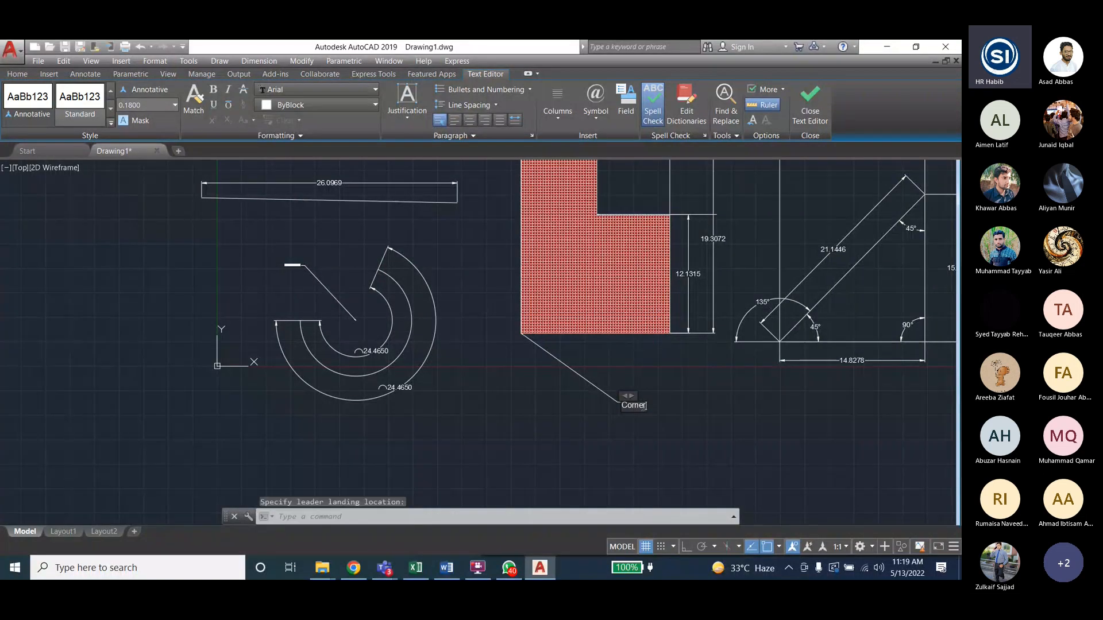
click(623, 442)
scroll(632, 431, up, 5)
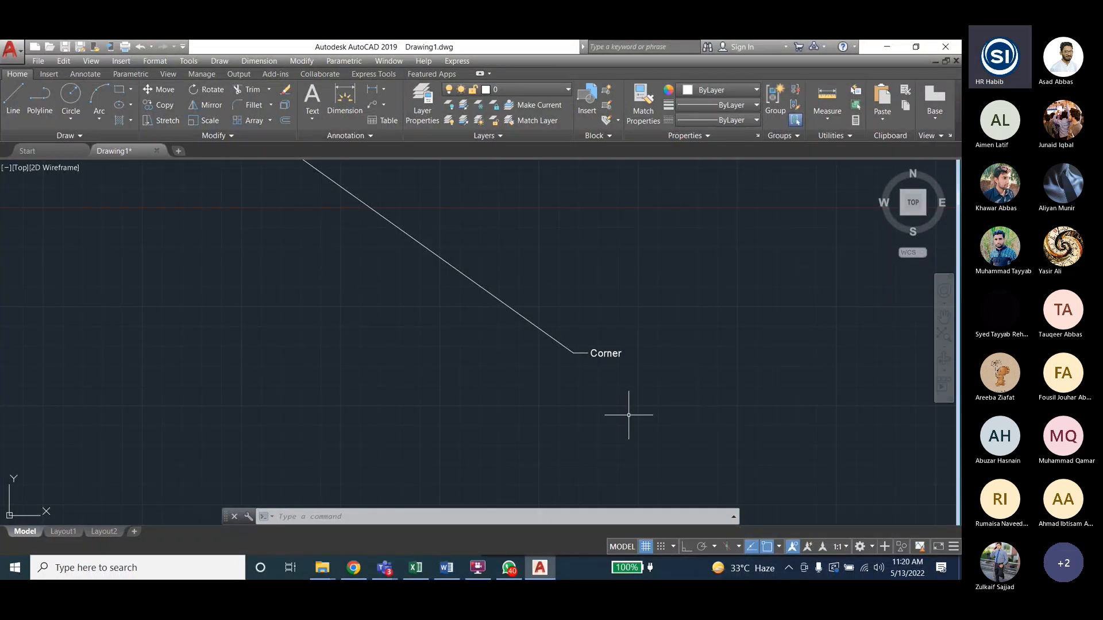
scroll(604, 338, down, 2)
scroll(603, 338, down, 5)
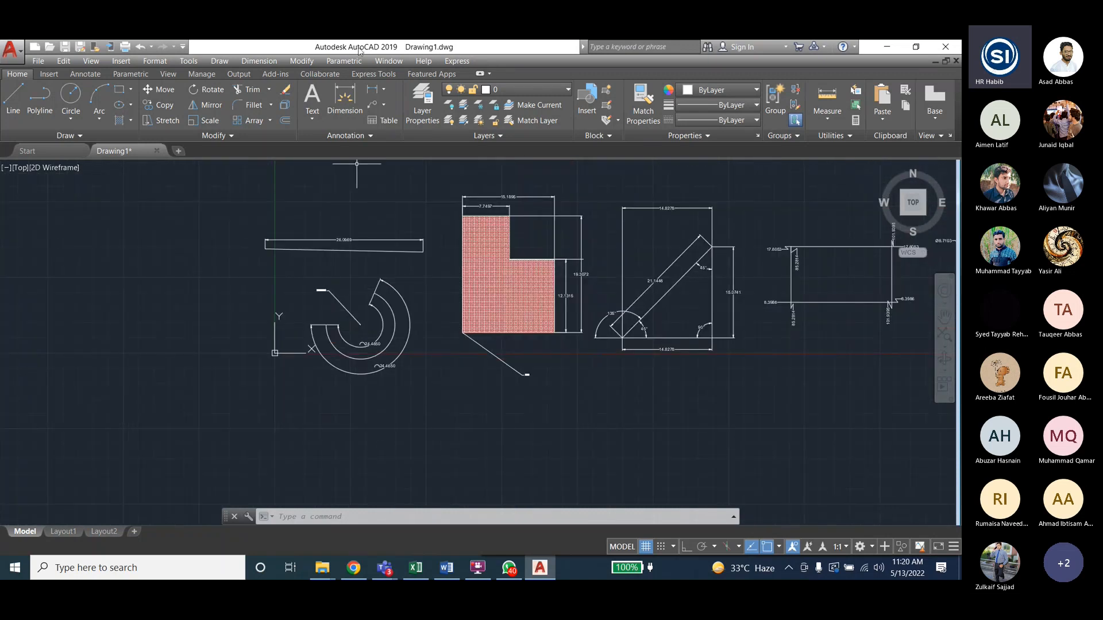
- Start a geometric tolerance frame and enter +1/-1 and +2/-2 as tolerance values
click(259, 61)
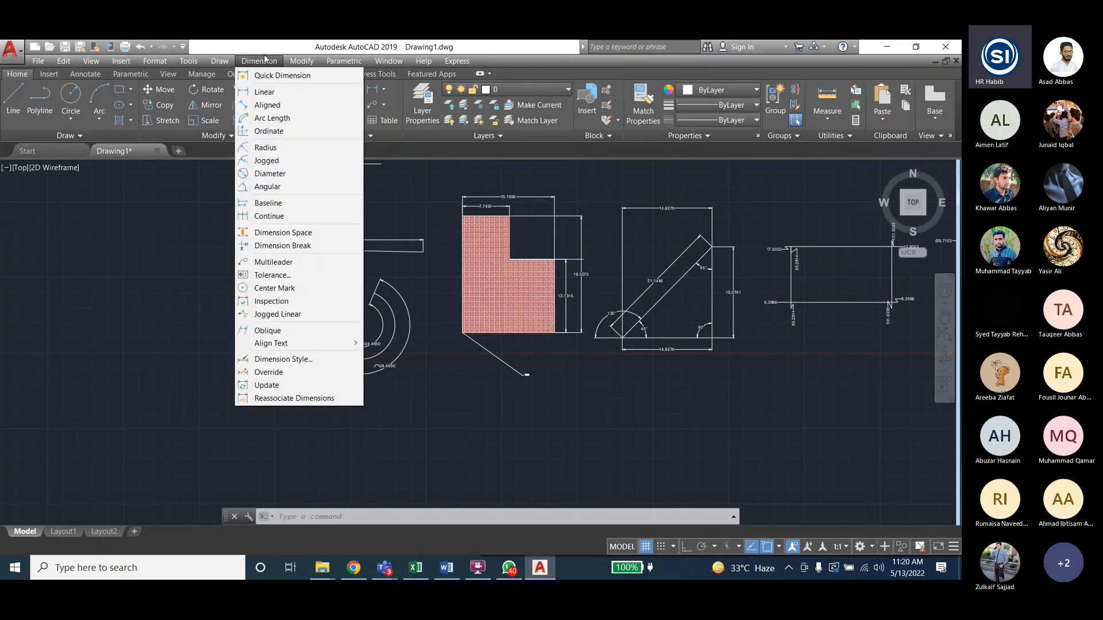
click(289, 276)
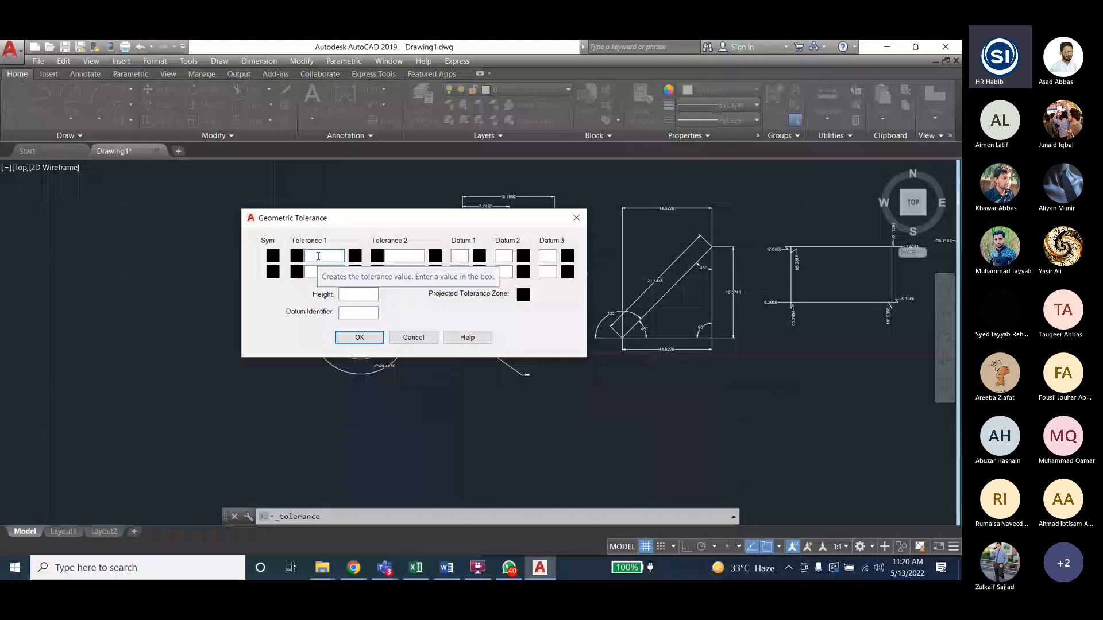
text(+)
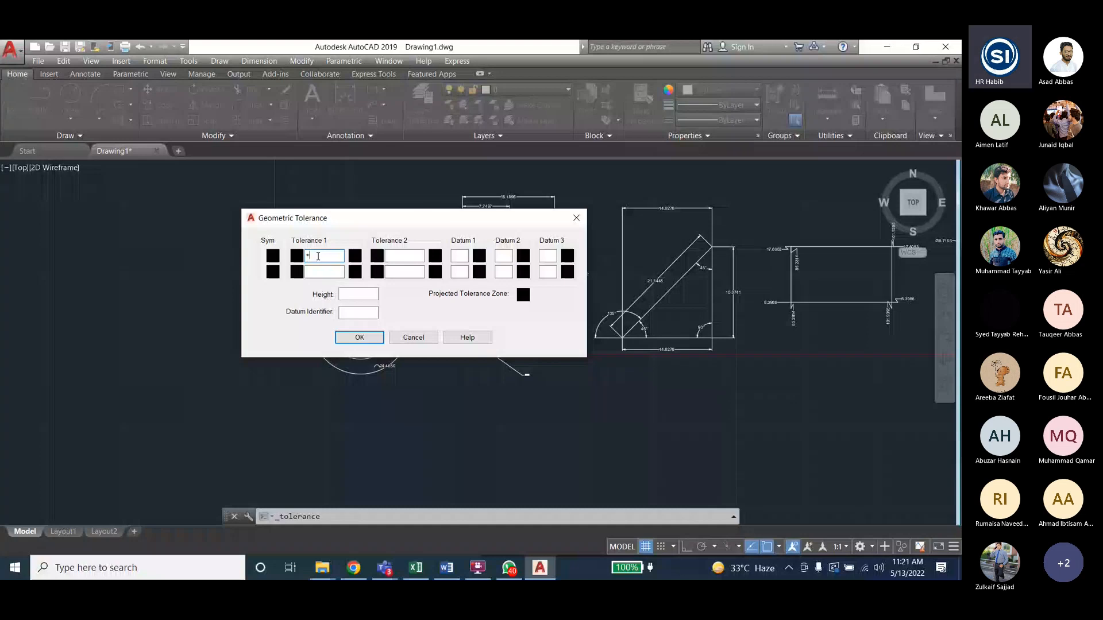
text(1)
click(322, 272)
text(-1)
click(399, 259)
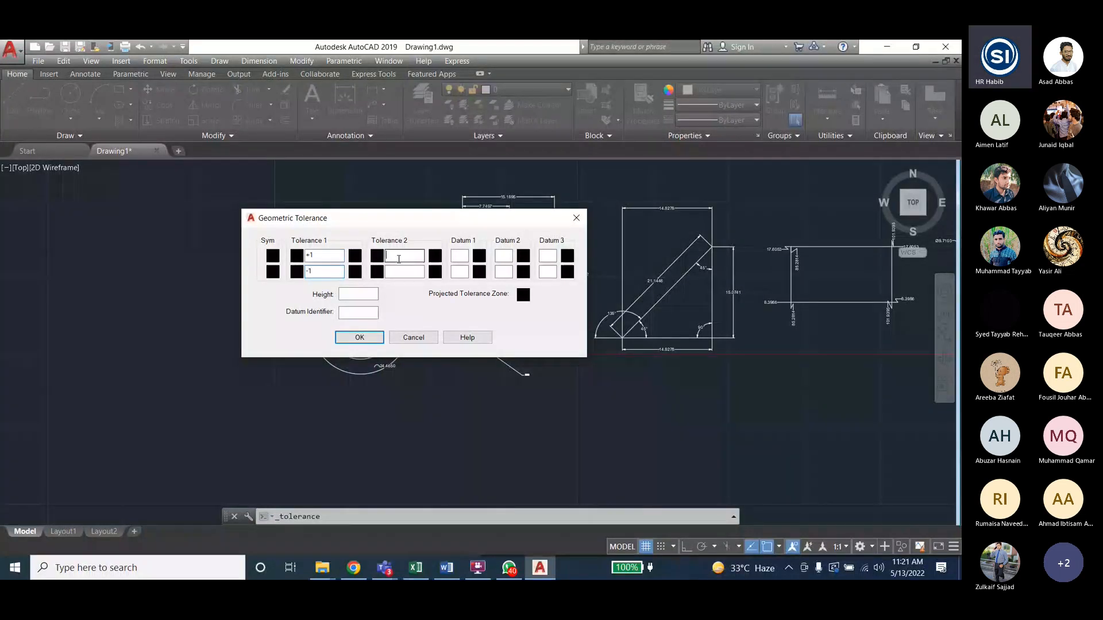
text(+2)
click(404, 271)
text(-2)
click(460, 256)
- Add +3/-3 and +4/-4, height 5, datum identifier 2, and place the frame above the long dimension
text(+3)
click(460, 272)
text(-3)
click(506, 254)
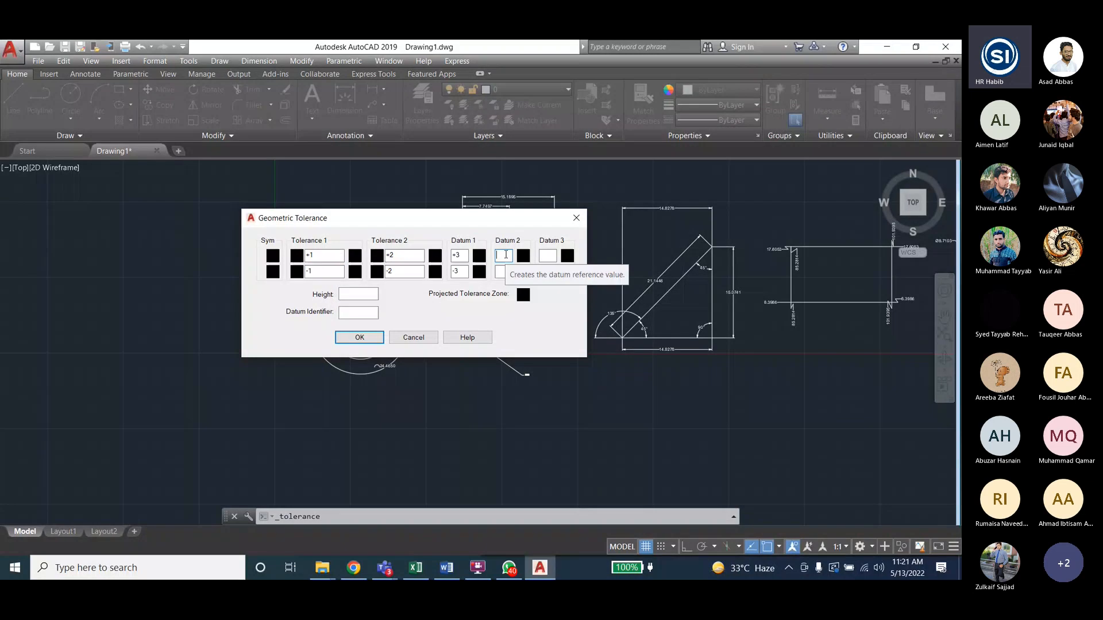
text(+4)
click(502, 272)
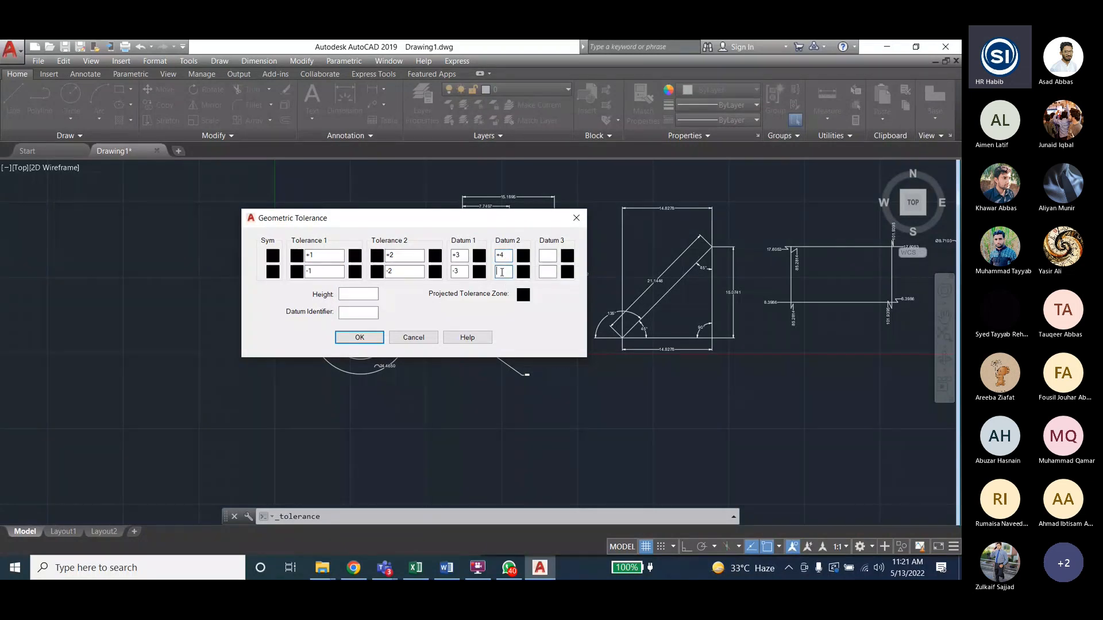
text(-4)
click(351, 293)
text(5)
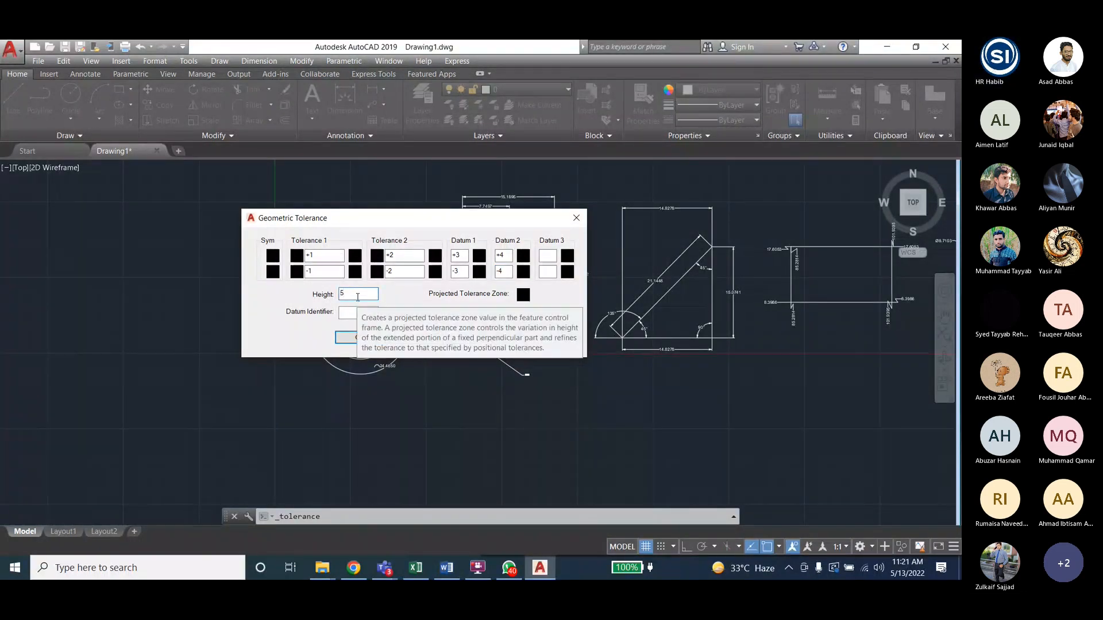
click(358, 312)
text(2)
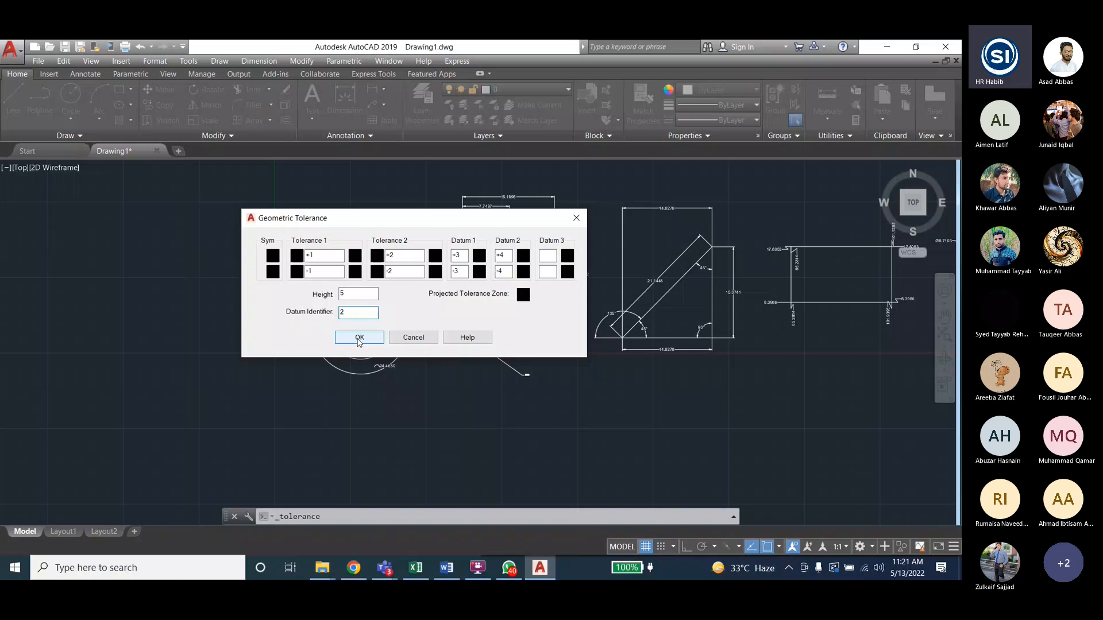
click(359, 339)
click(401, 210)
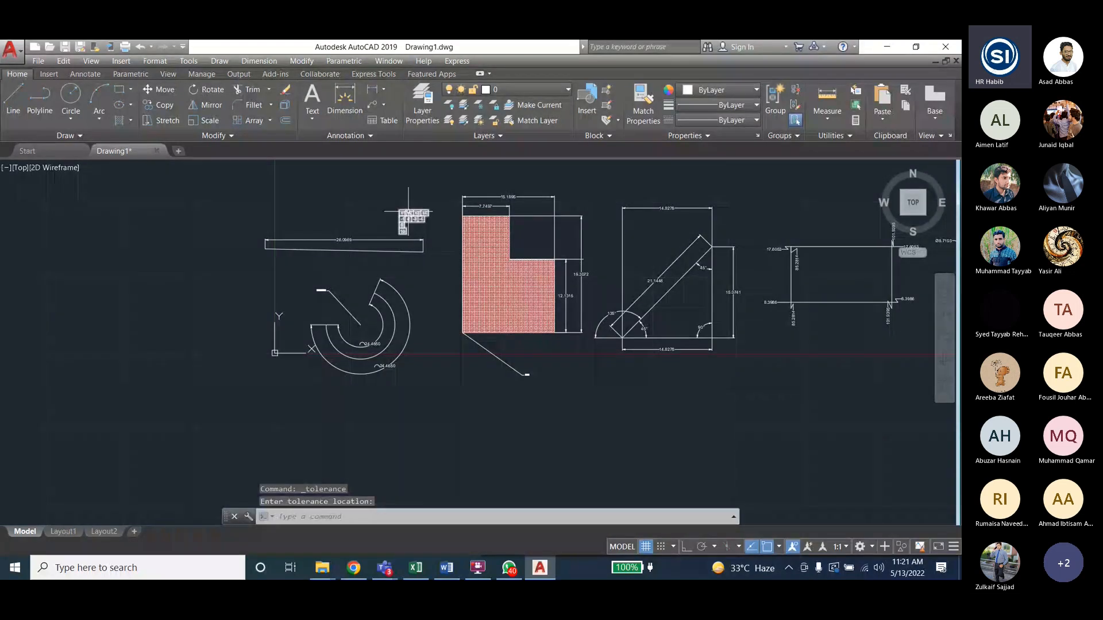
scroll(408, 213, up, 6)
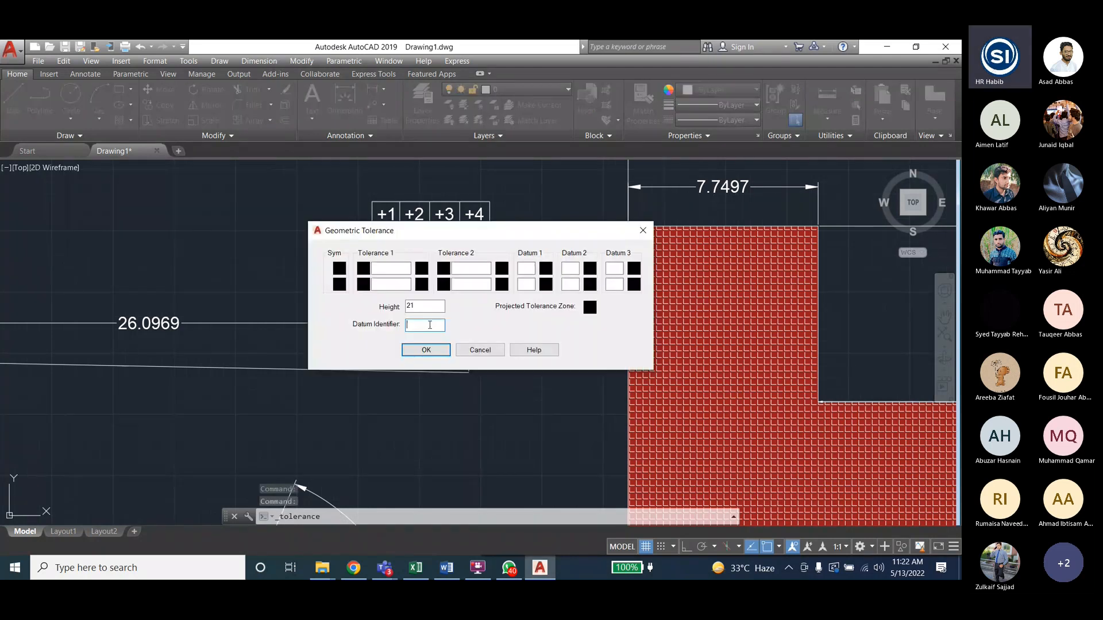
- Give the second tolerance frame datum identifier 53 and Tolerance 1 values 4 and 5, then accept
text(53)
click(390, 269)
text(4)
click(402, 284)
text(5)
click(456, 269)
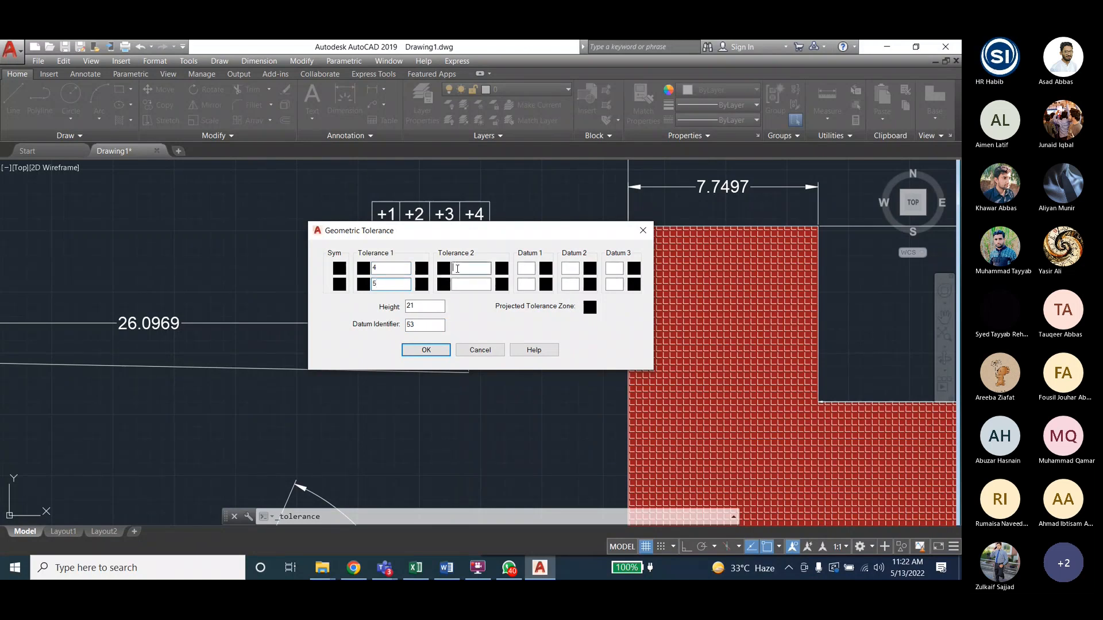
click(426, 350)
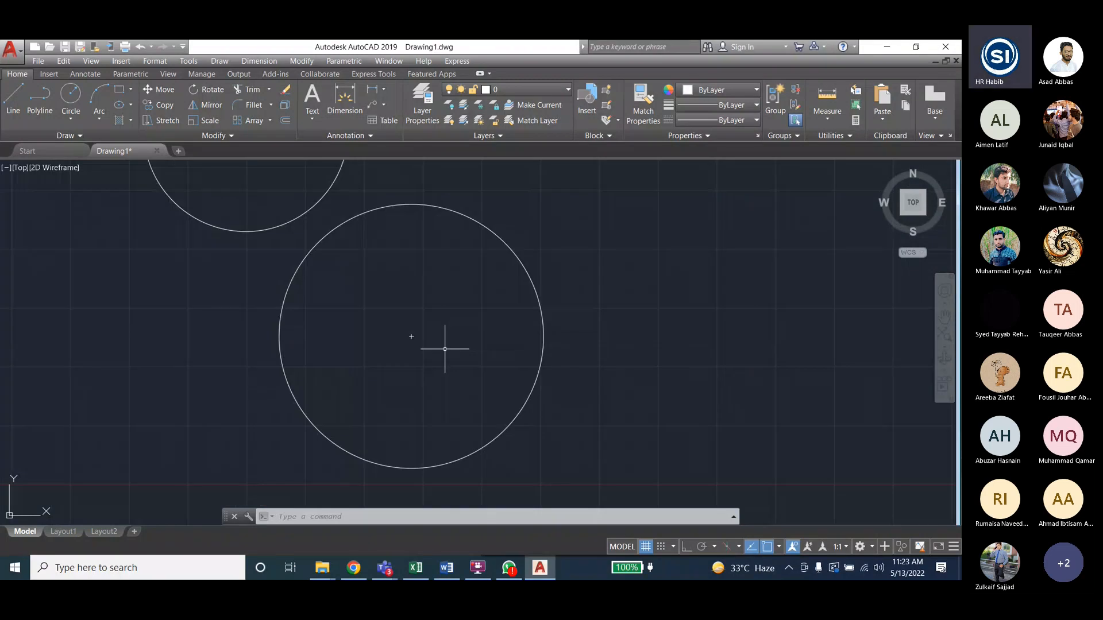
- Launch Dimension > Inspection to convert the 13.3280 dimension
scroll(444, 349, down, 2)
click(259, 61)
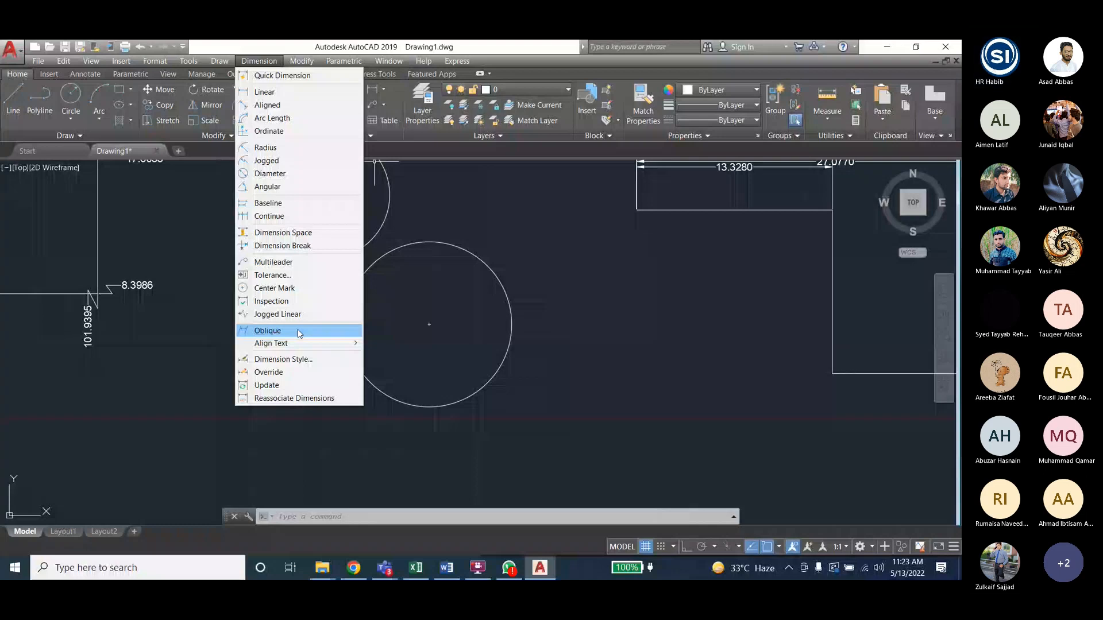
click(271, 301)
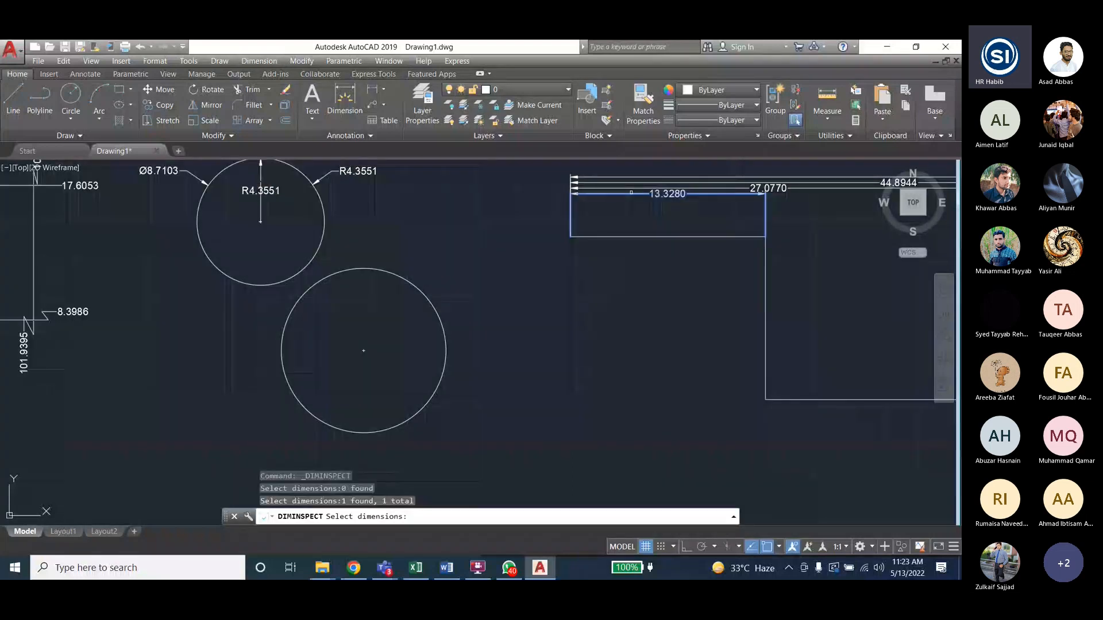
- Finish the selection and apply the Angular inspection shape to the 13.3280 dimension
key(Return)
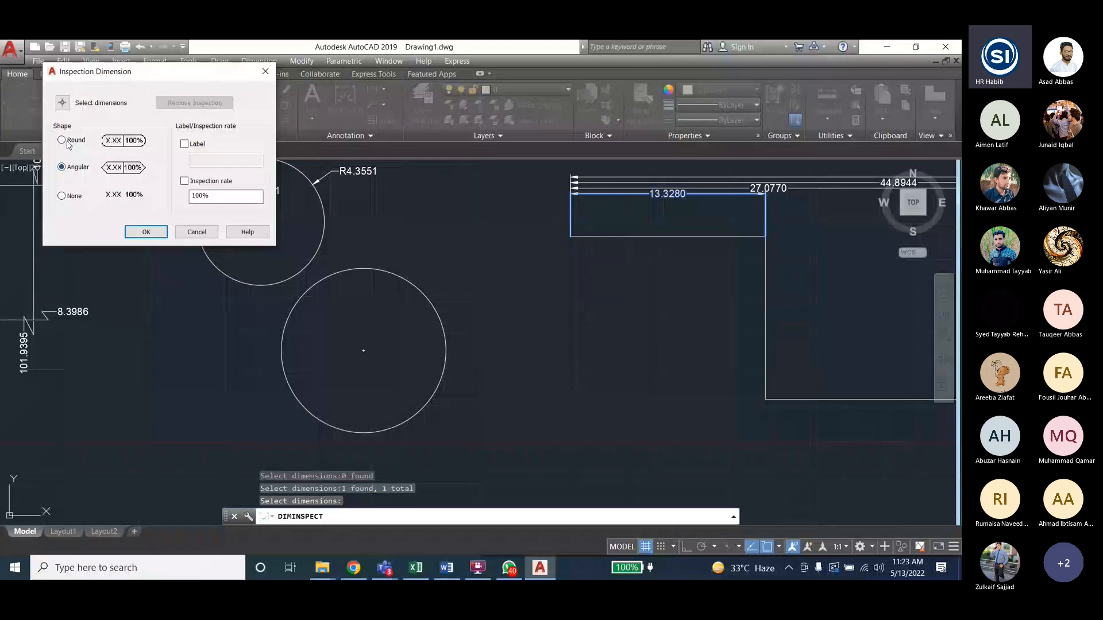
click(147, 235)
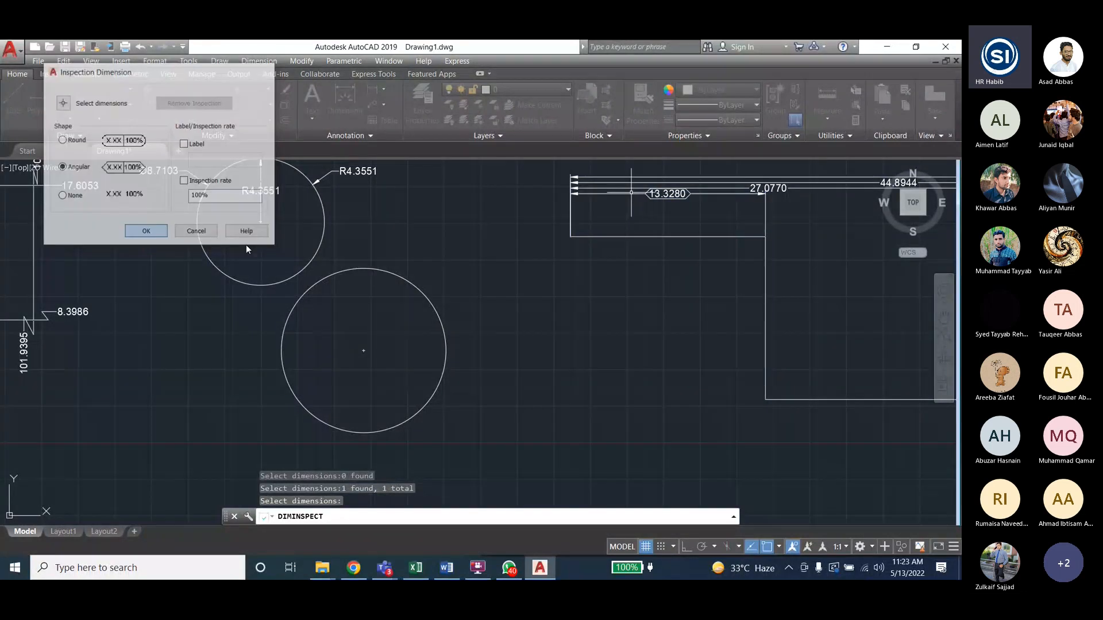
scroll(525, 276, up, 3)
scroll(598, 301, down, 3)
scroll(598, 275, up, 4)
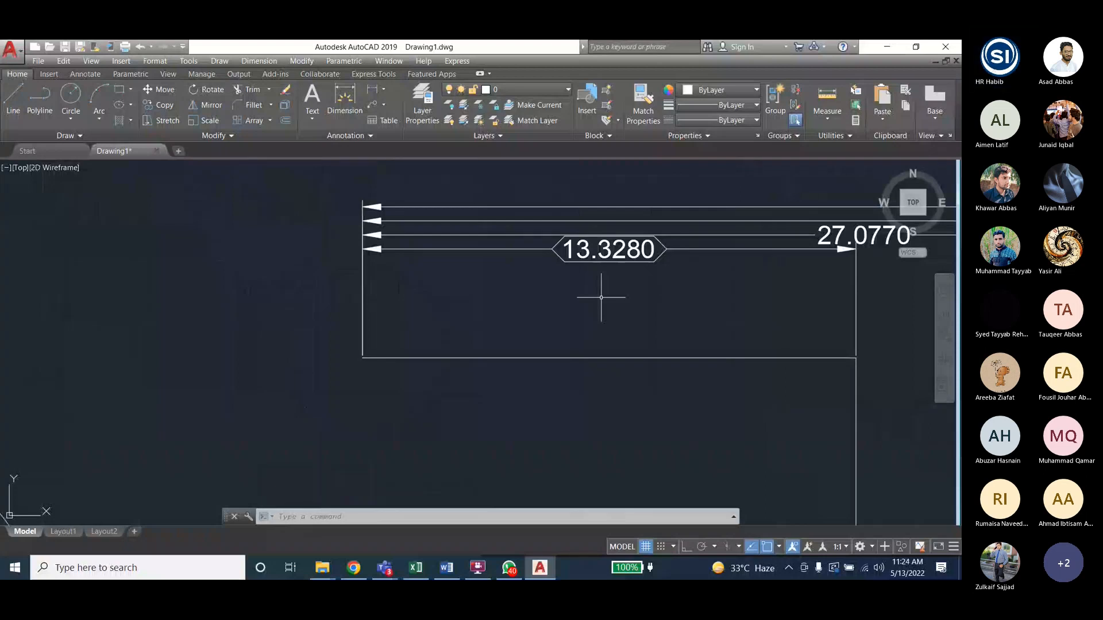
- Start another inspection dimension and select the 27.0770 dimension
scroll(68, 327, down, 2)
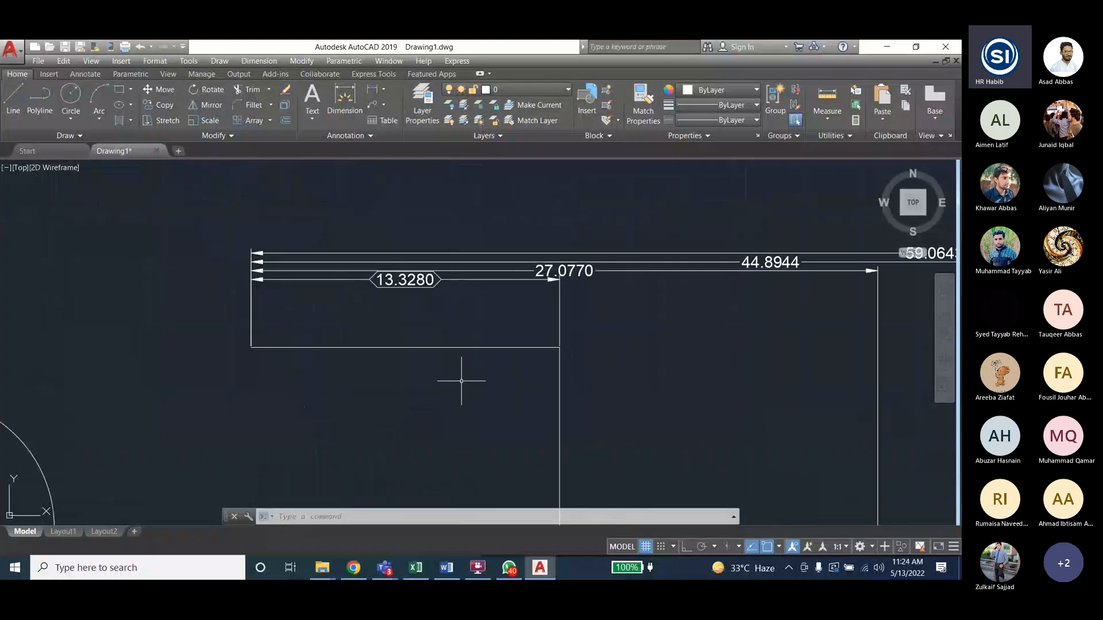
scroll(704, 304, up, 2)
click(259, 61)
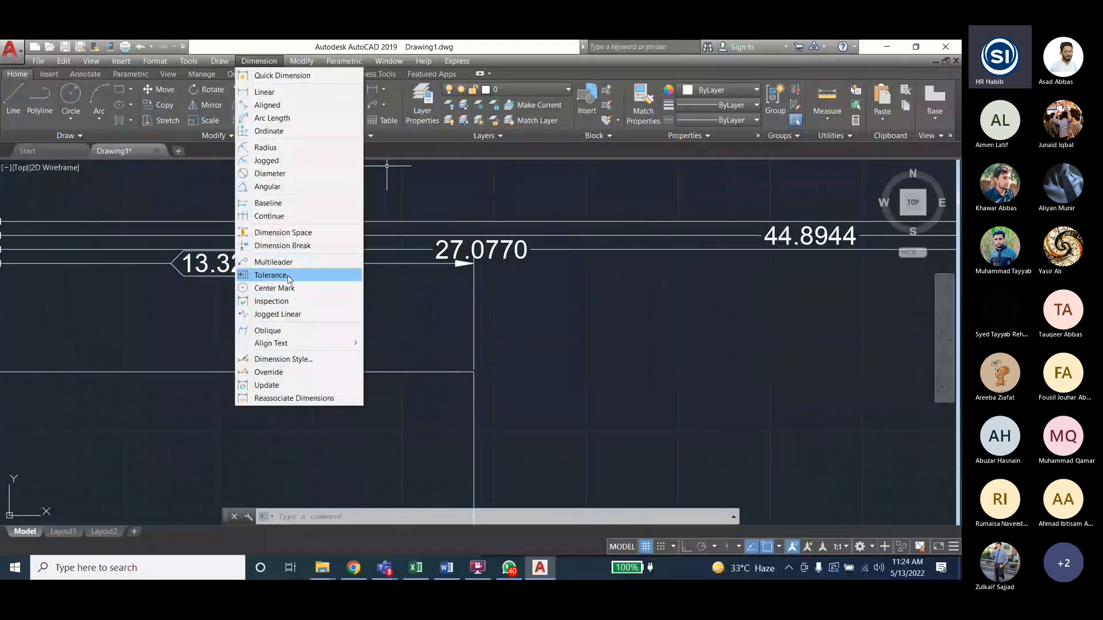
click(293, 303)
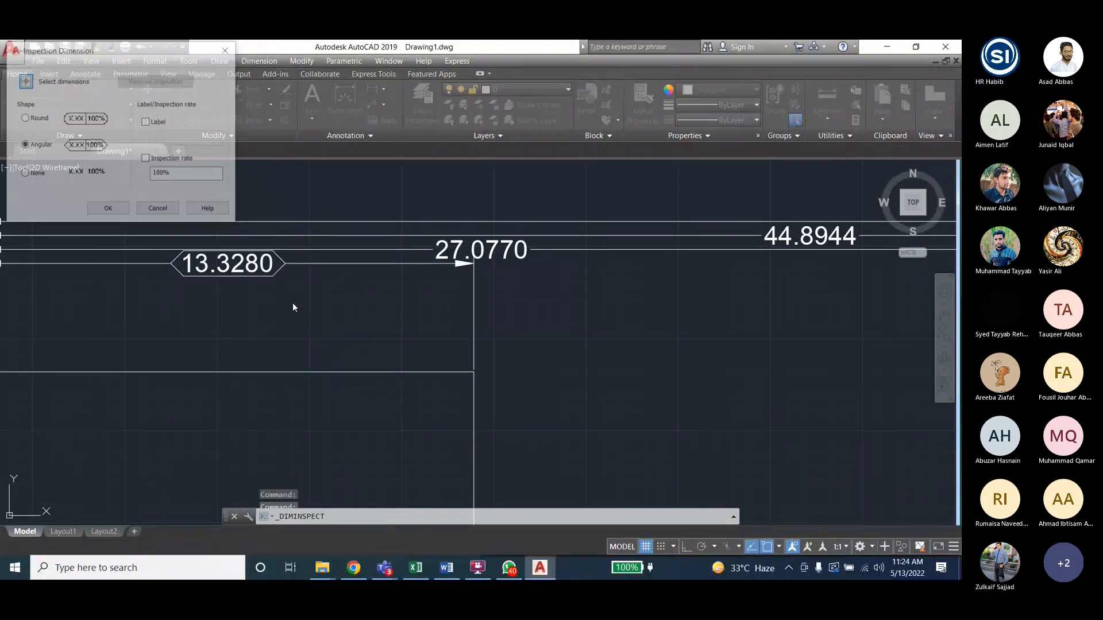
click(24, 82)
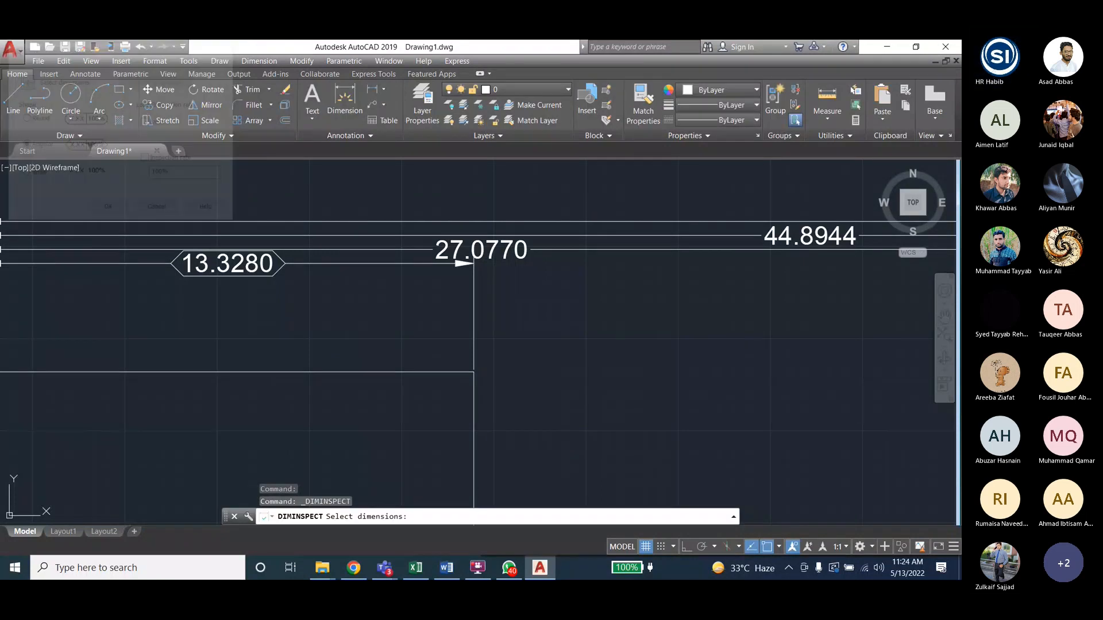
click(572, 250)
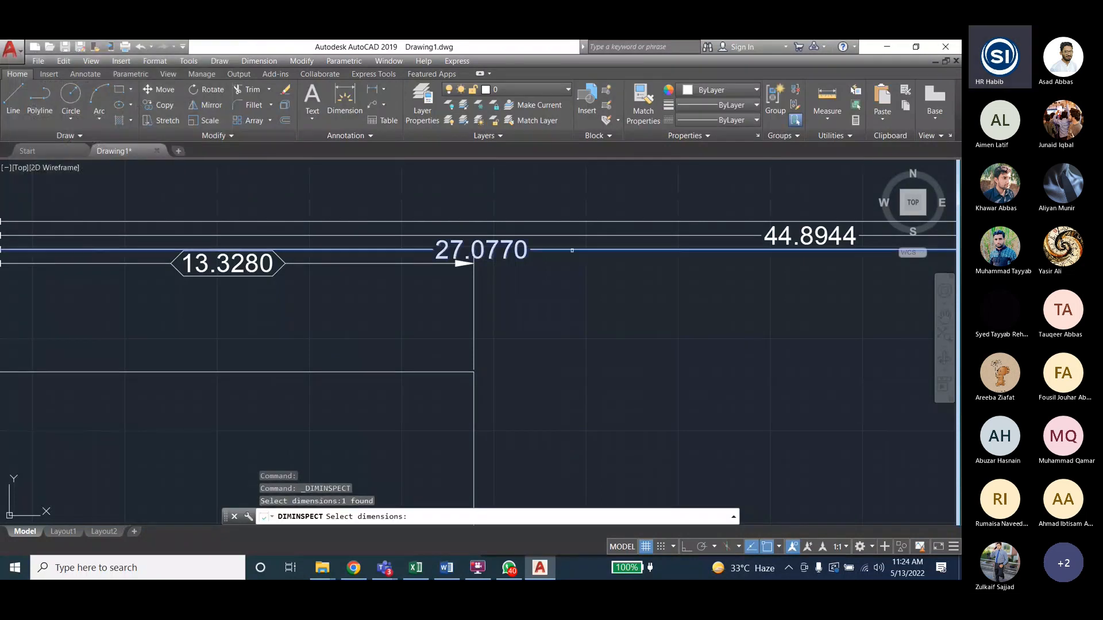
key(Return)
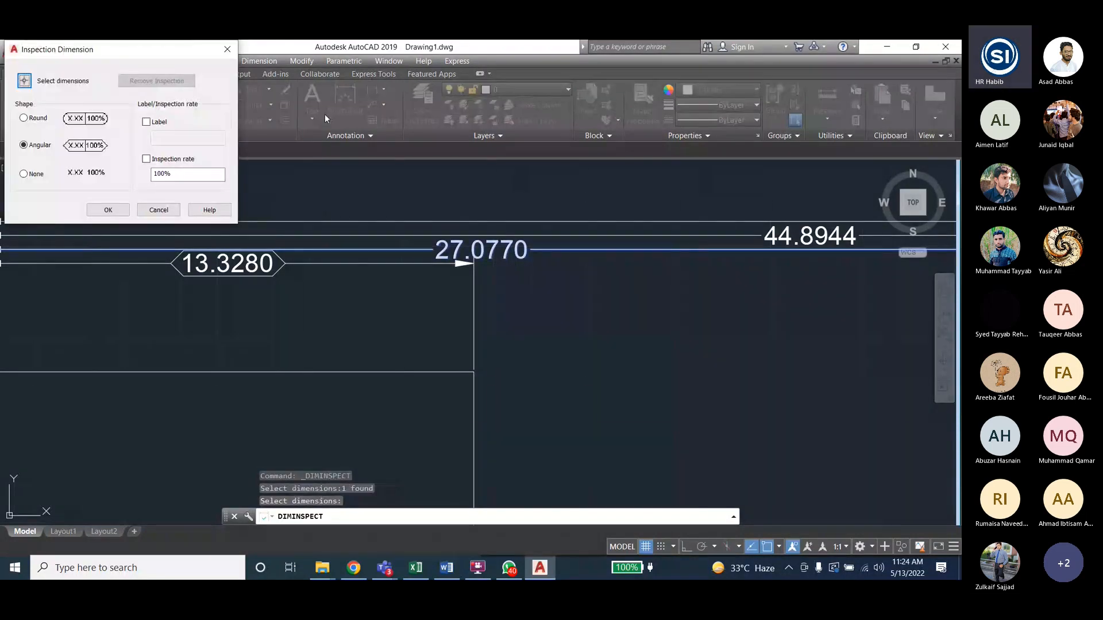
- Apply a Round frame with the label 'dgsgs' to the 27.0770 dimension
click(24, 119)
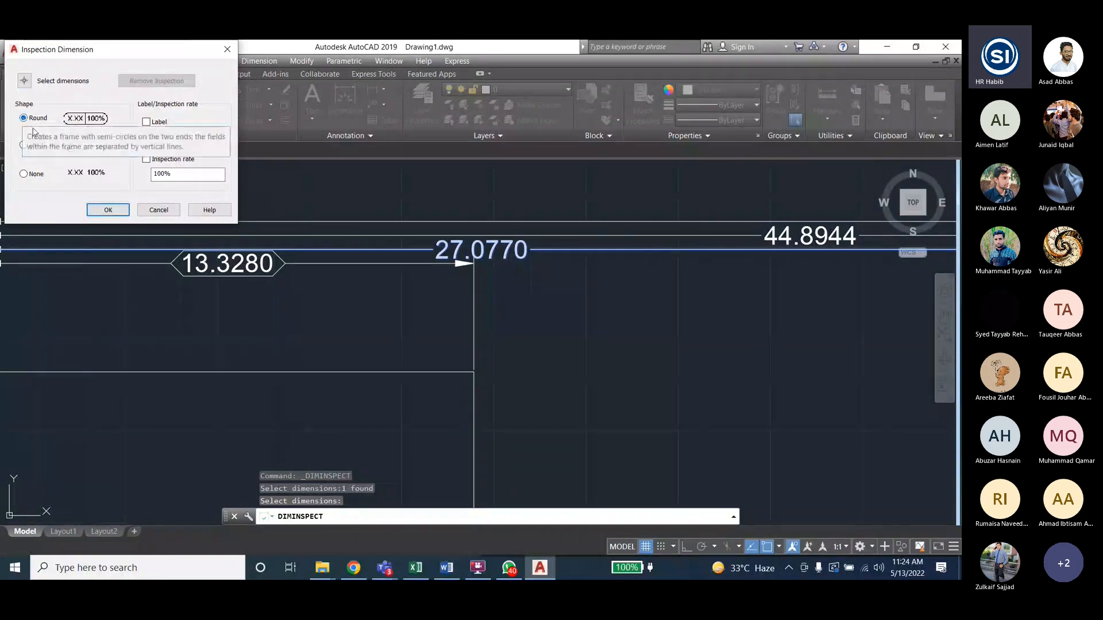
click(24, 175)
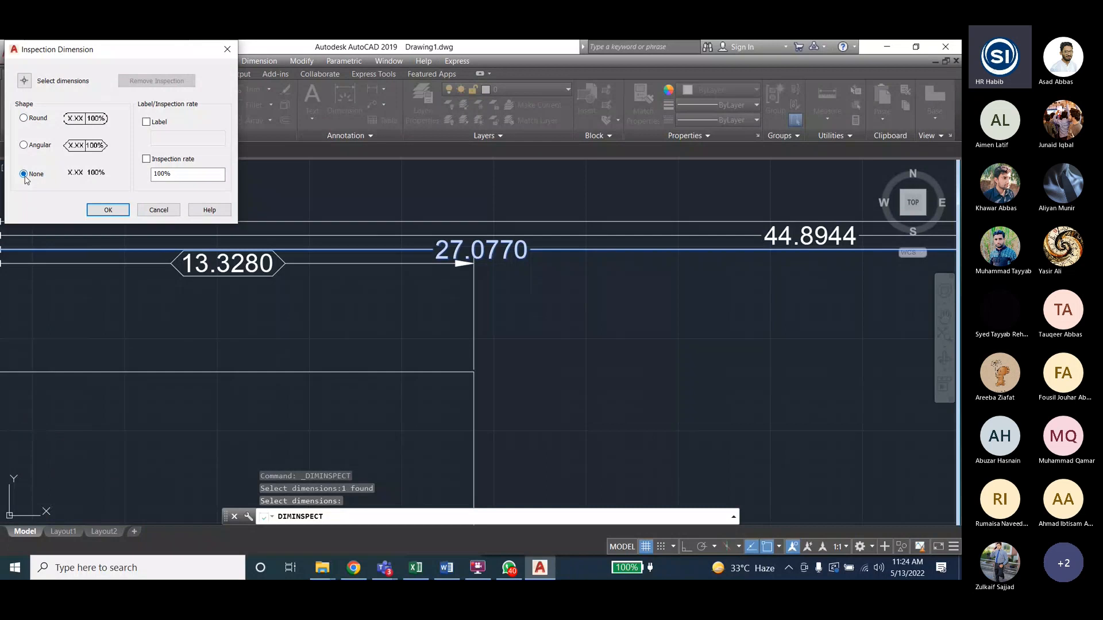
click(24, 118)
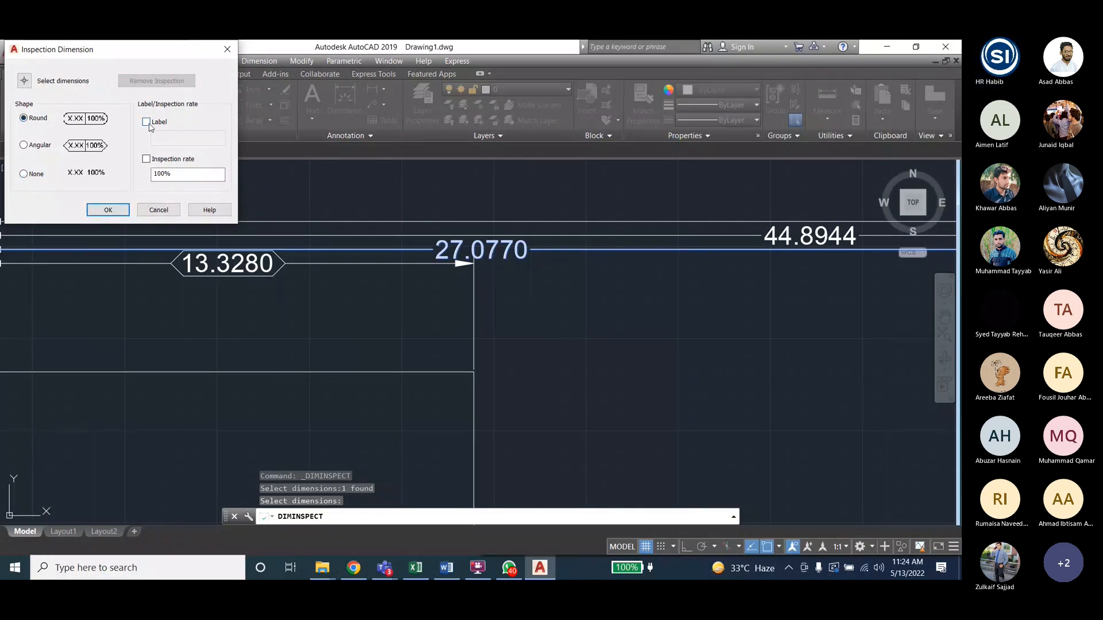
click(147, 122)
click(170, 138)
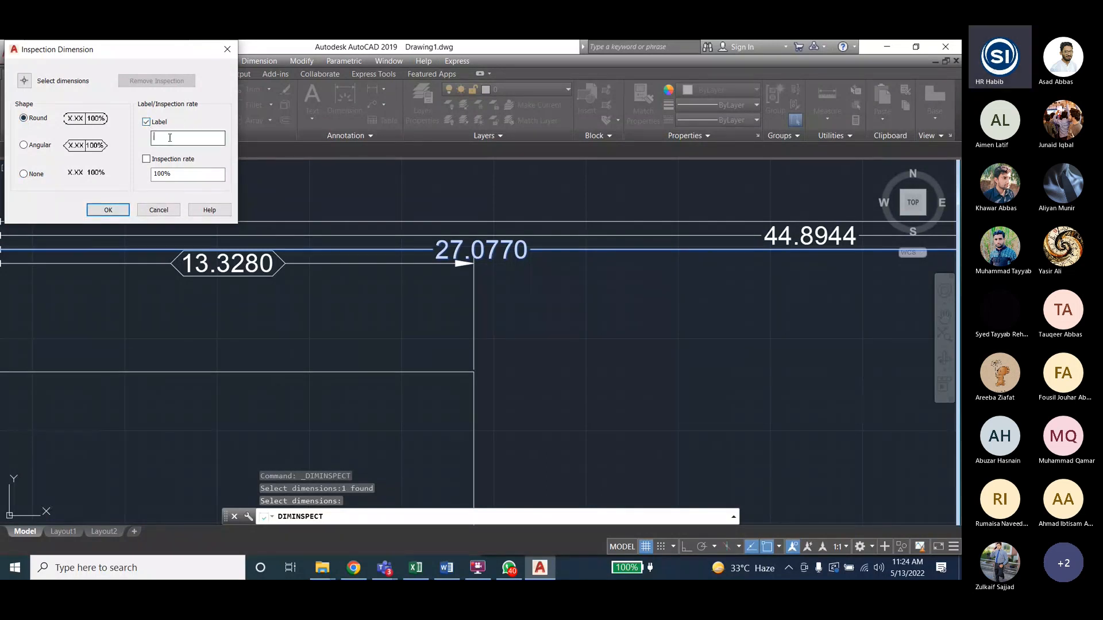
text(dgsgs)
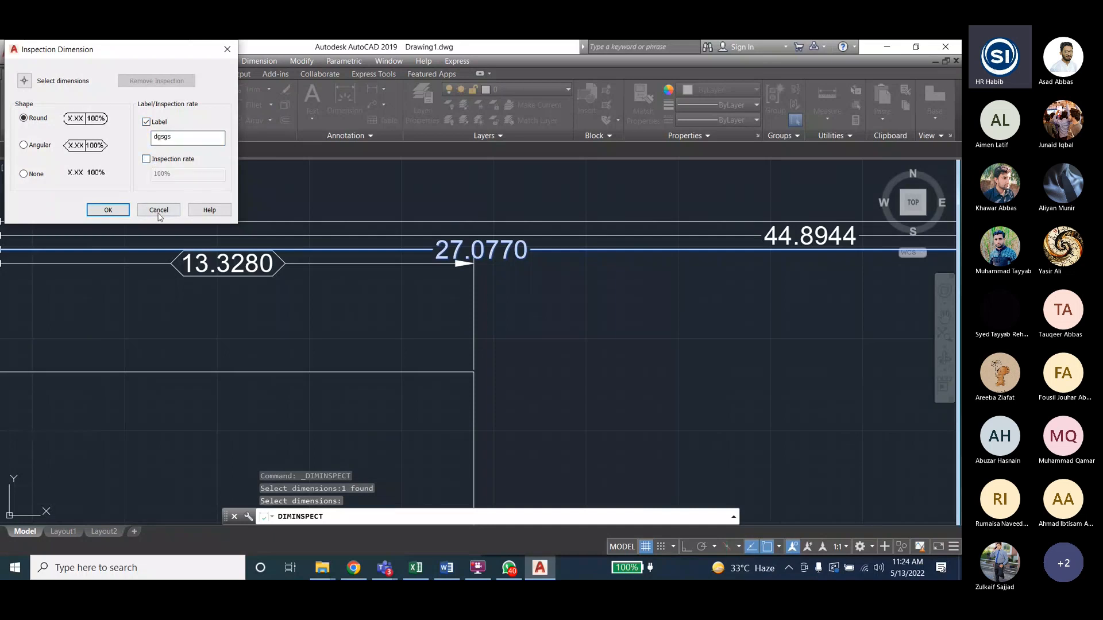
click(108, 210)
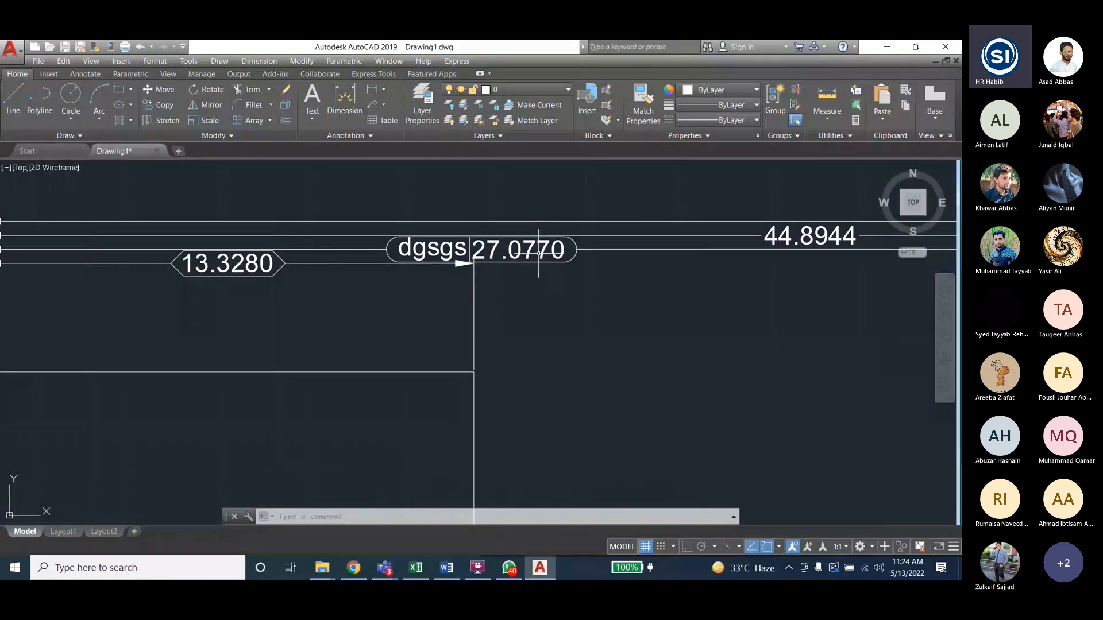
scroll(192, 283, down, 4)
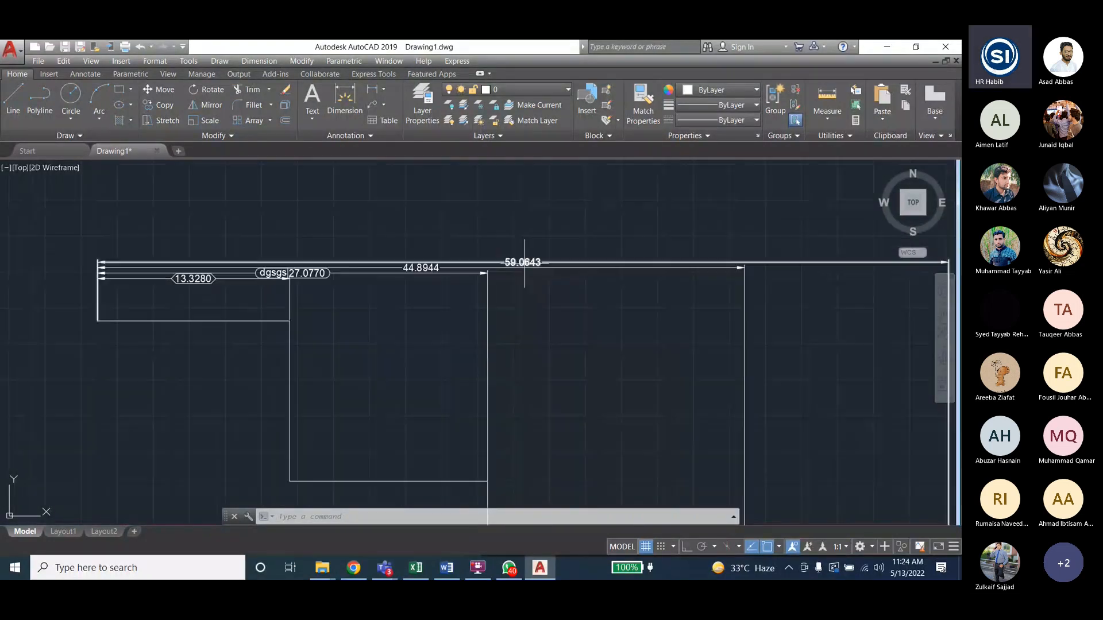
- Start another inspection dimension and select the 59.0643 overall dimension
click(259, 61)
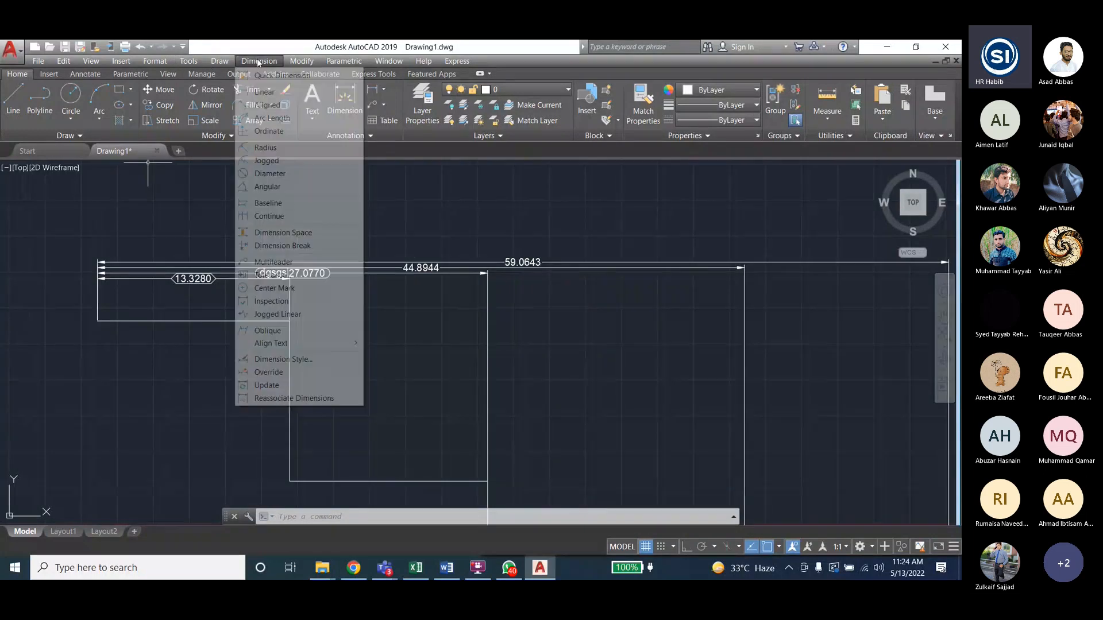
click(273, 301)
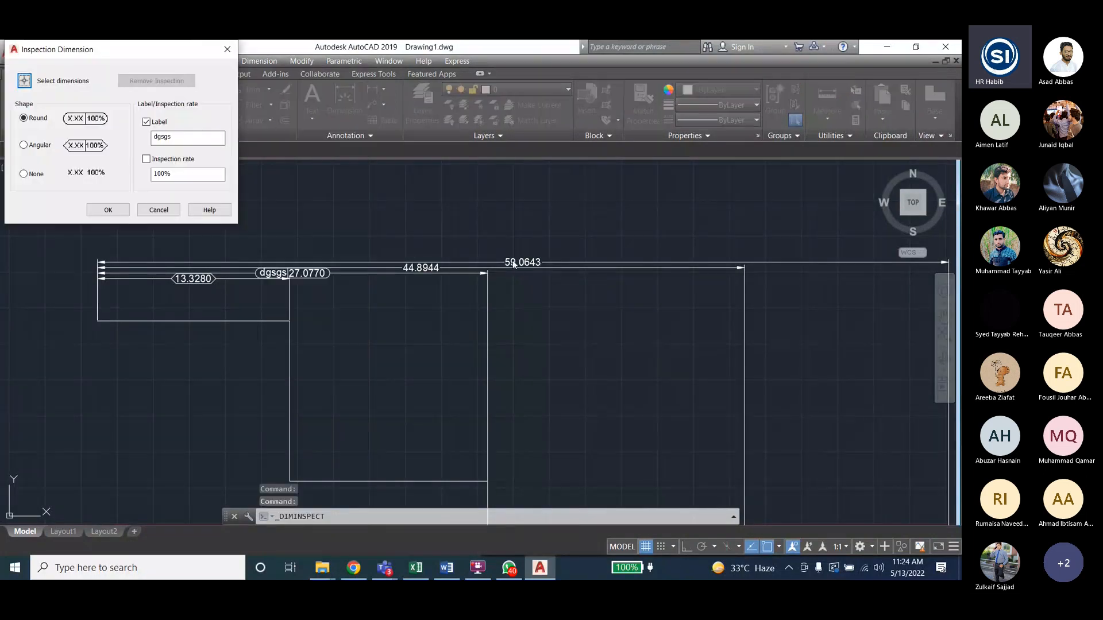
click(24, 83)
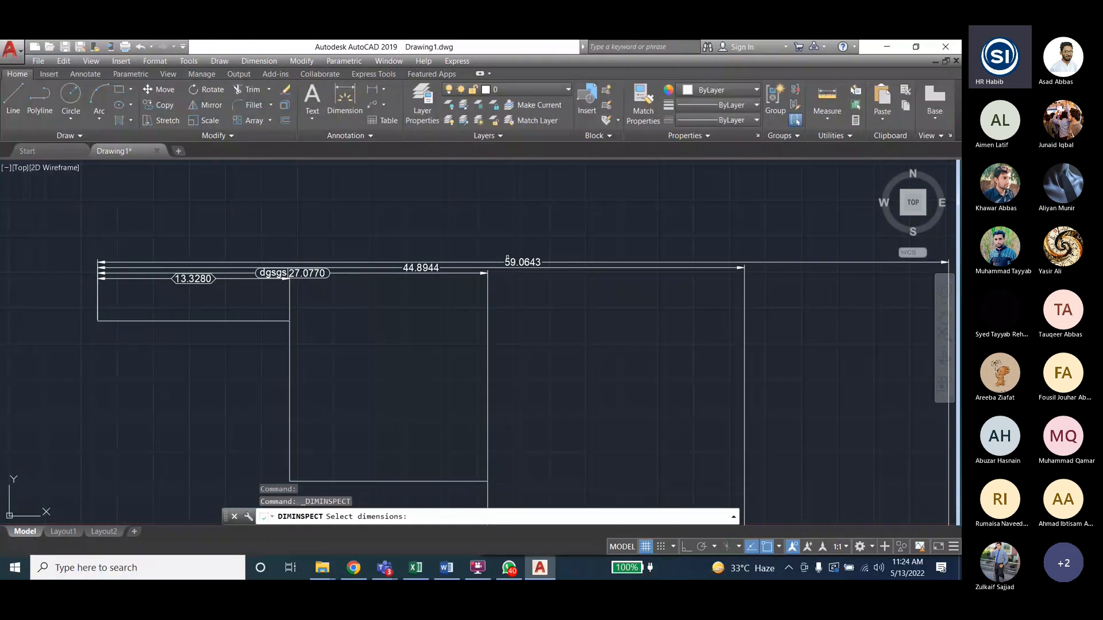
click(508, 261)
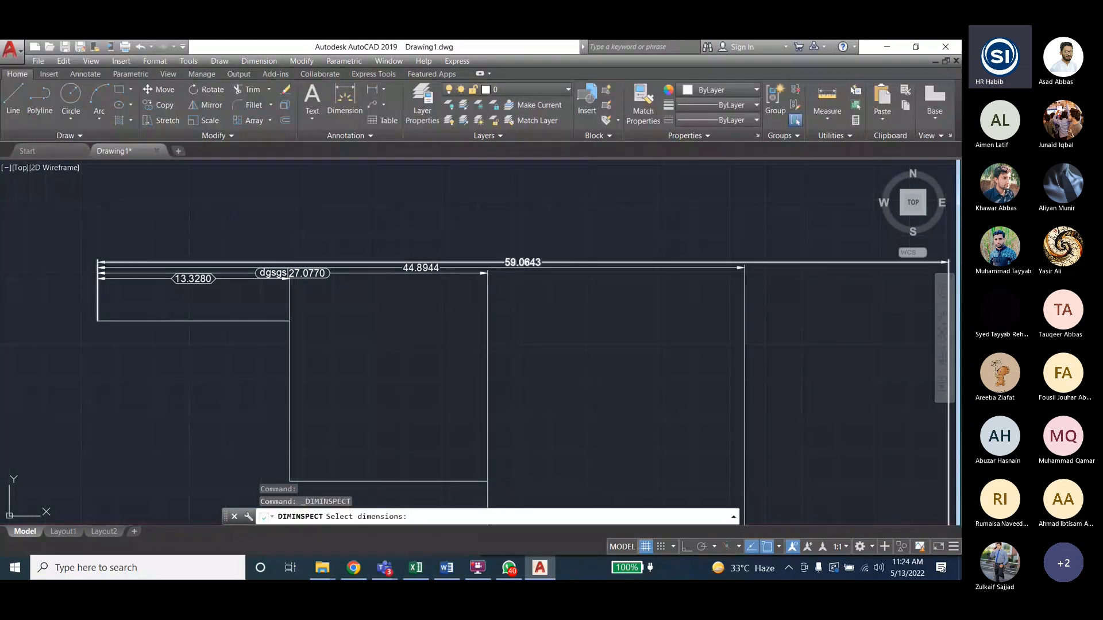
click(526, 263)
key(Return)
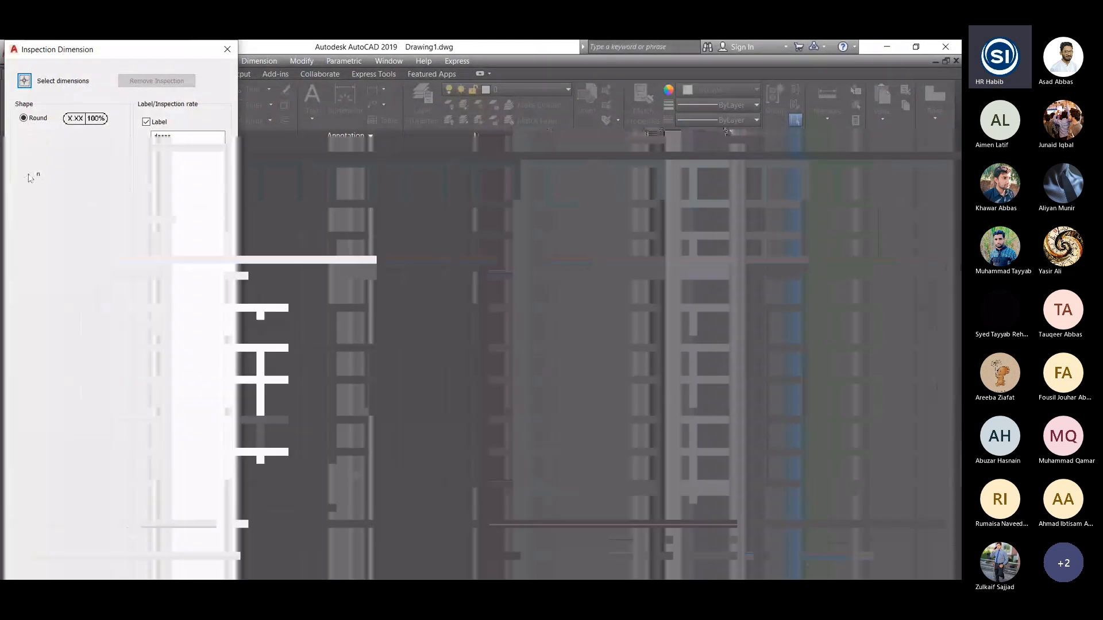
- Apply shape None, inspection rate on, and label 'D3' to the 59.0643 dimension
click(24, 173)
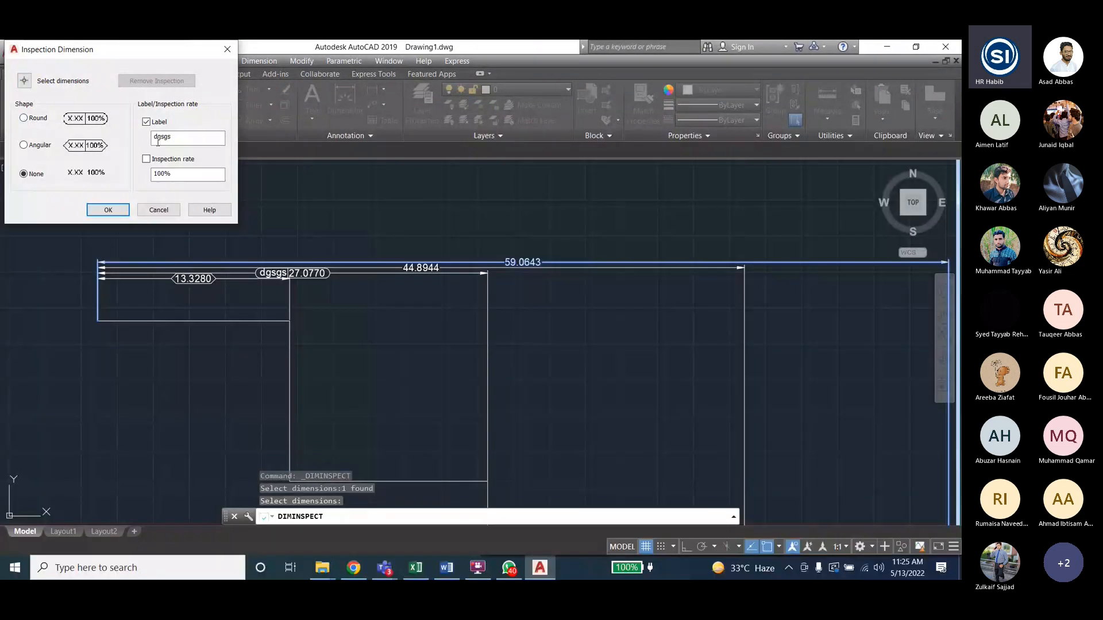
click(147, 159)
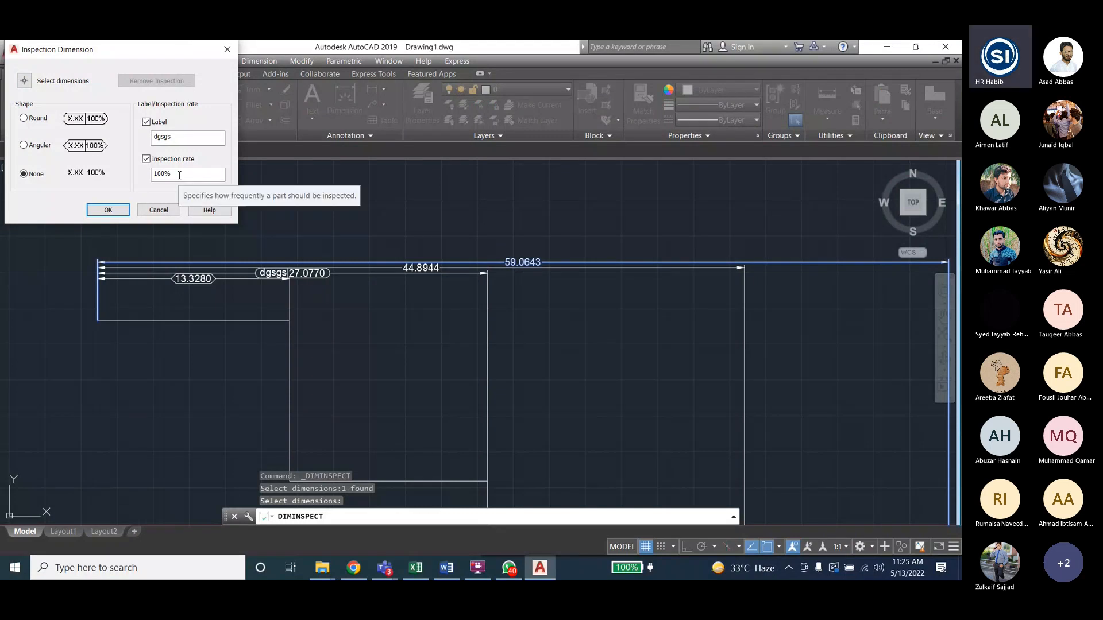
click(147, 122)
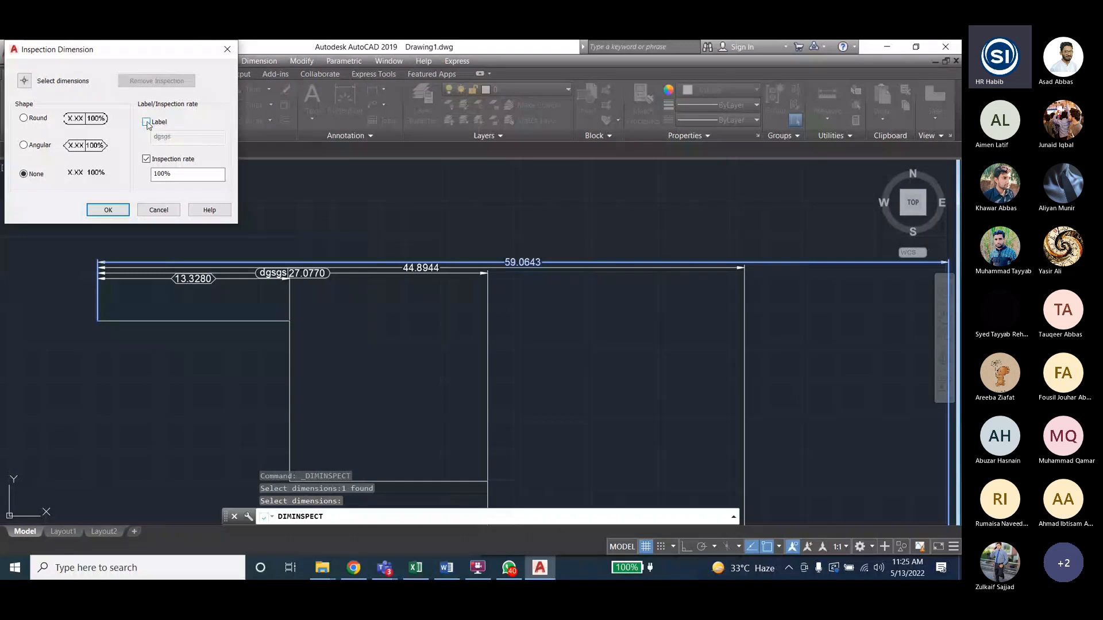
click(147, 122)
key(Tab)
text(D3)
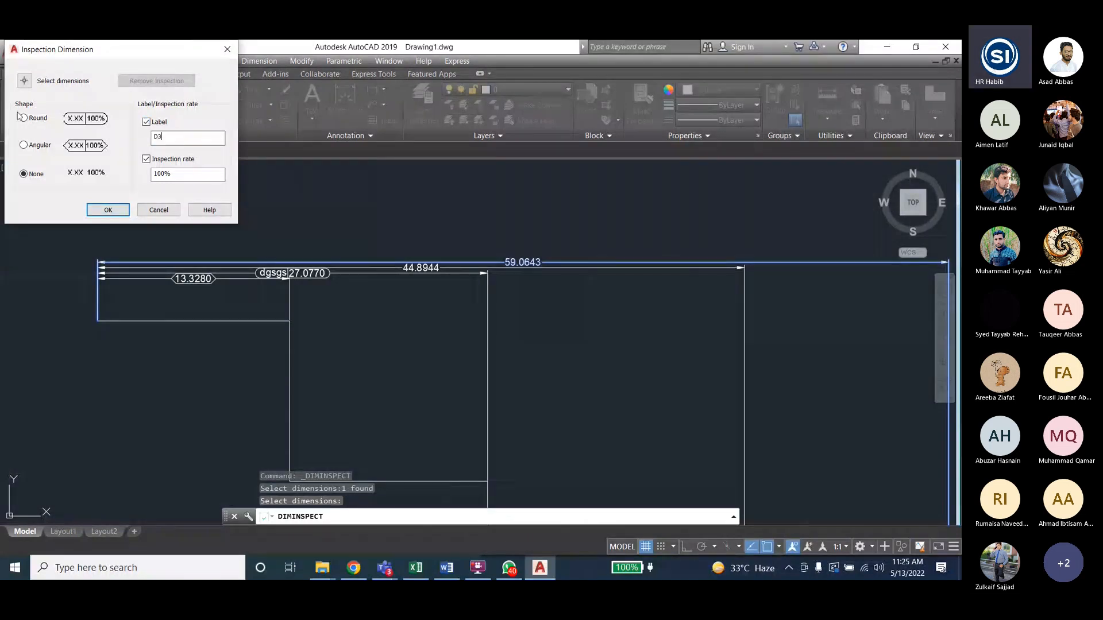
click(97, 212)
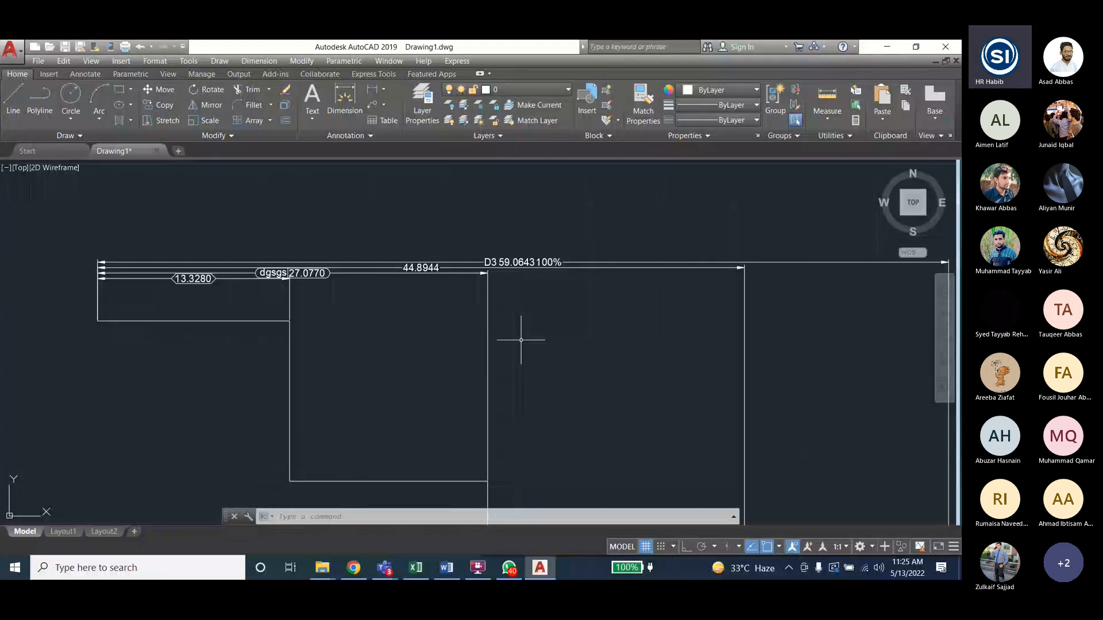
- Start another inspection dimension and select the R4.3551 and 44.8944 dimensions
click(257, 61)
click(283, 302)
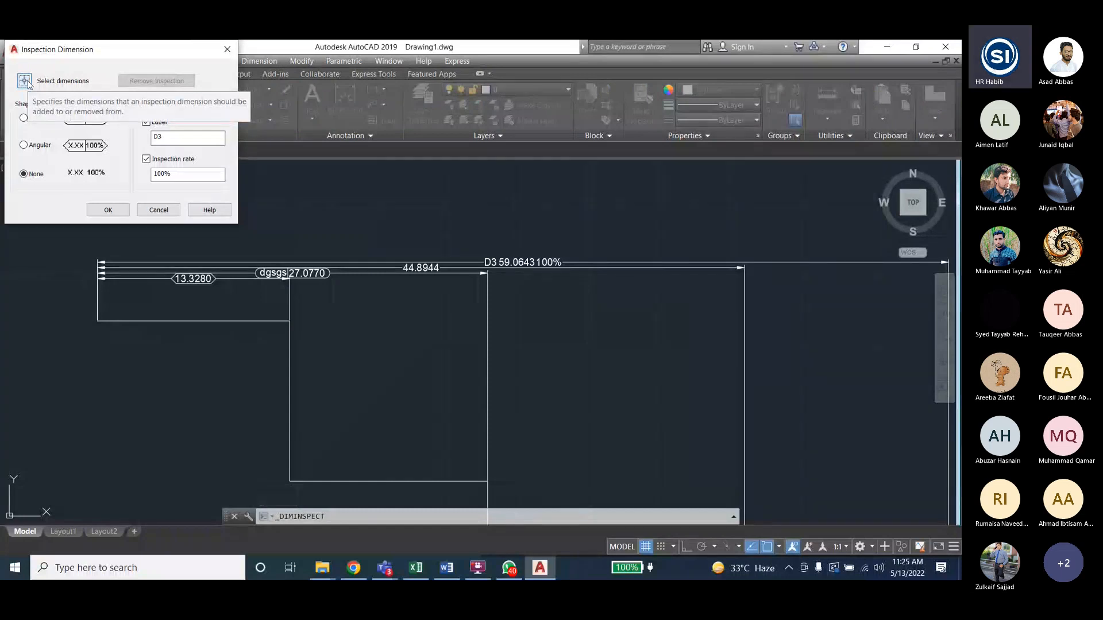
click(24, 81)
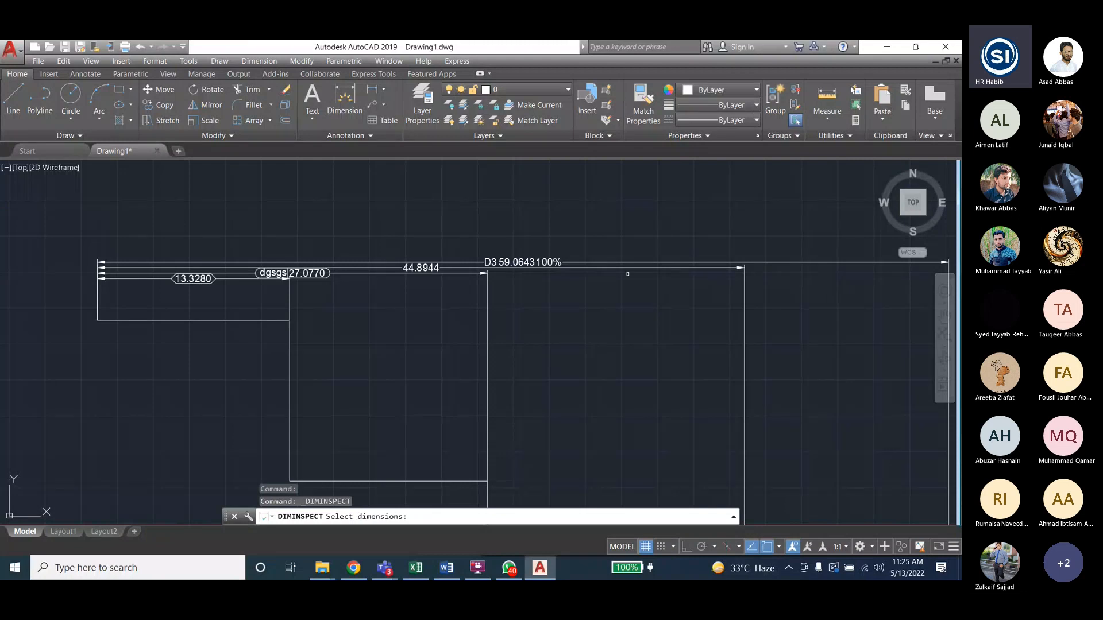
scroll(662, 261, down, 1)
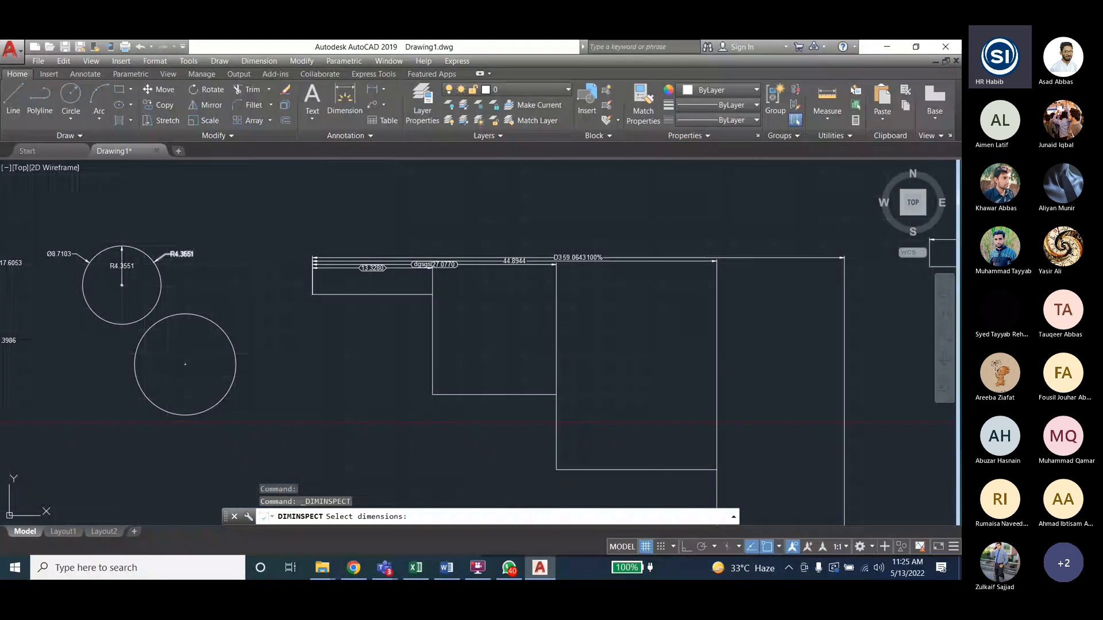
click(181, 254)
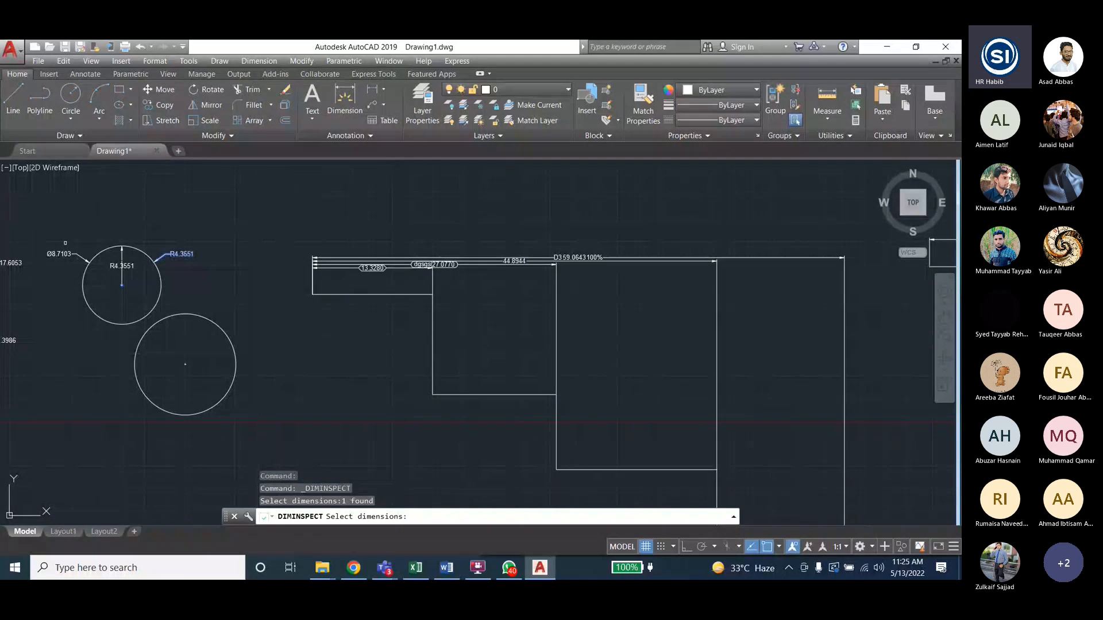
click(514, 260)
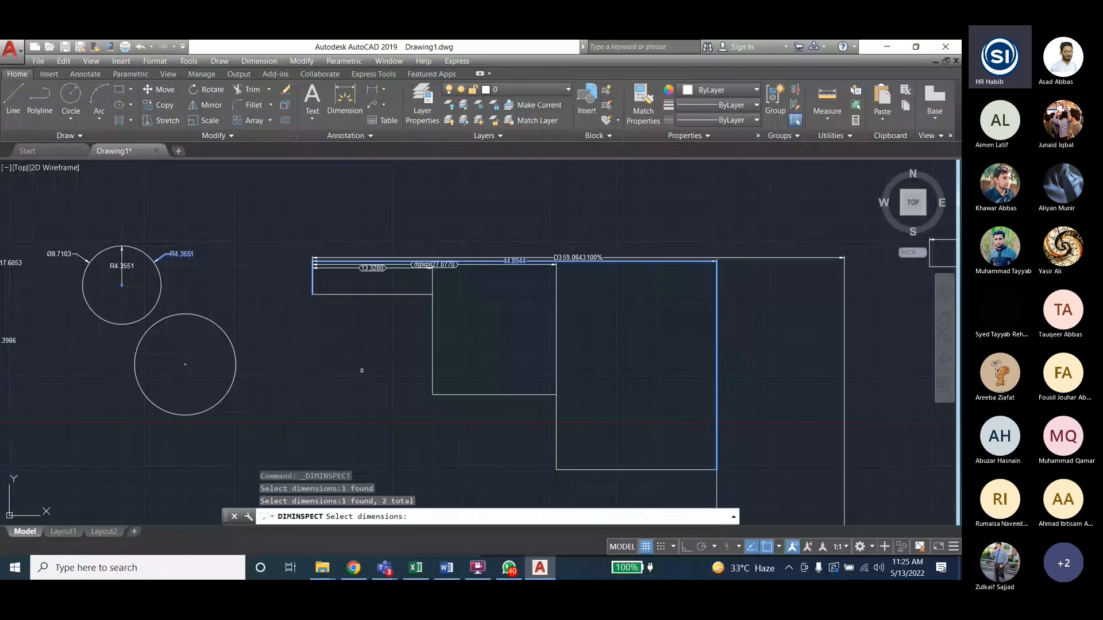
key(Return)
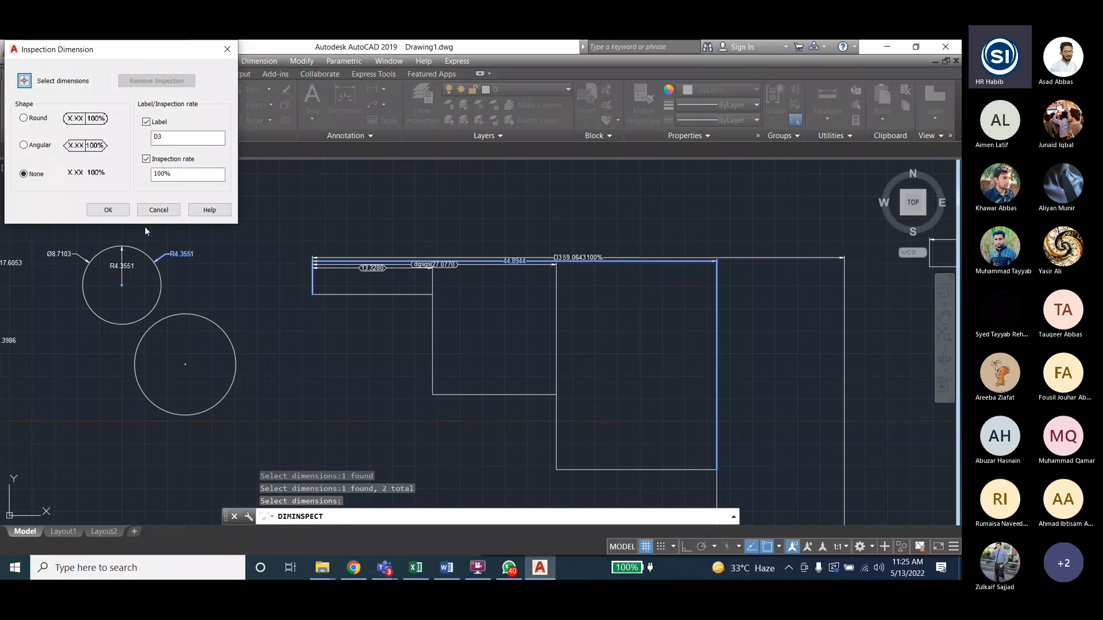
- Apply a Round frame labelled 'D4' with a 90% inspection rate
click(24, 119)
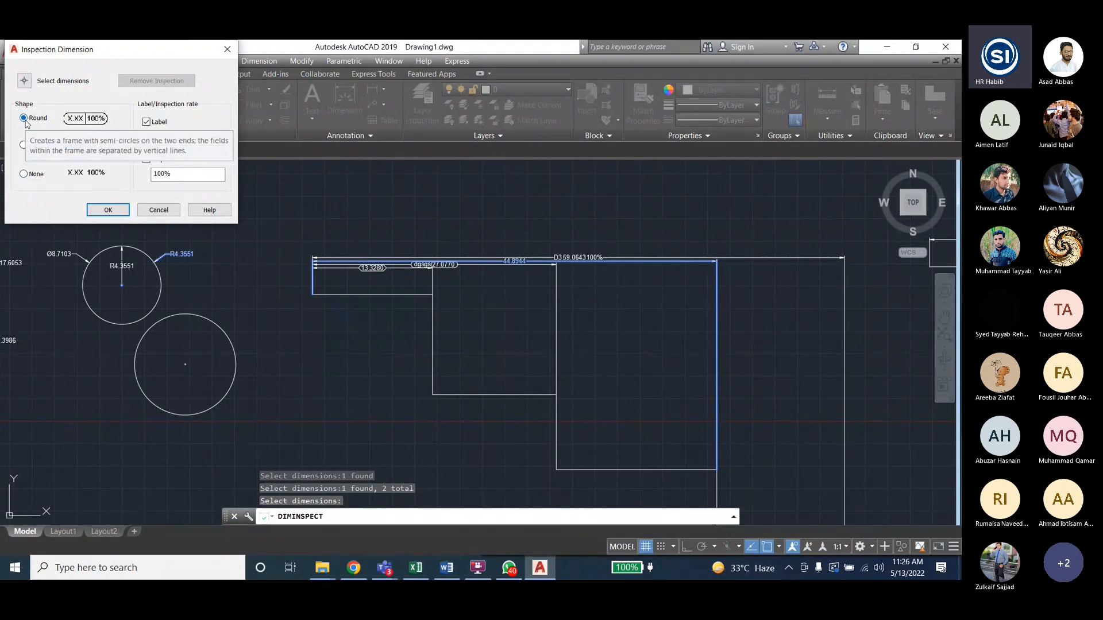
double_click(167, 143)
text(D)
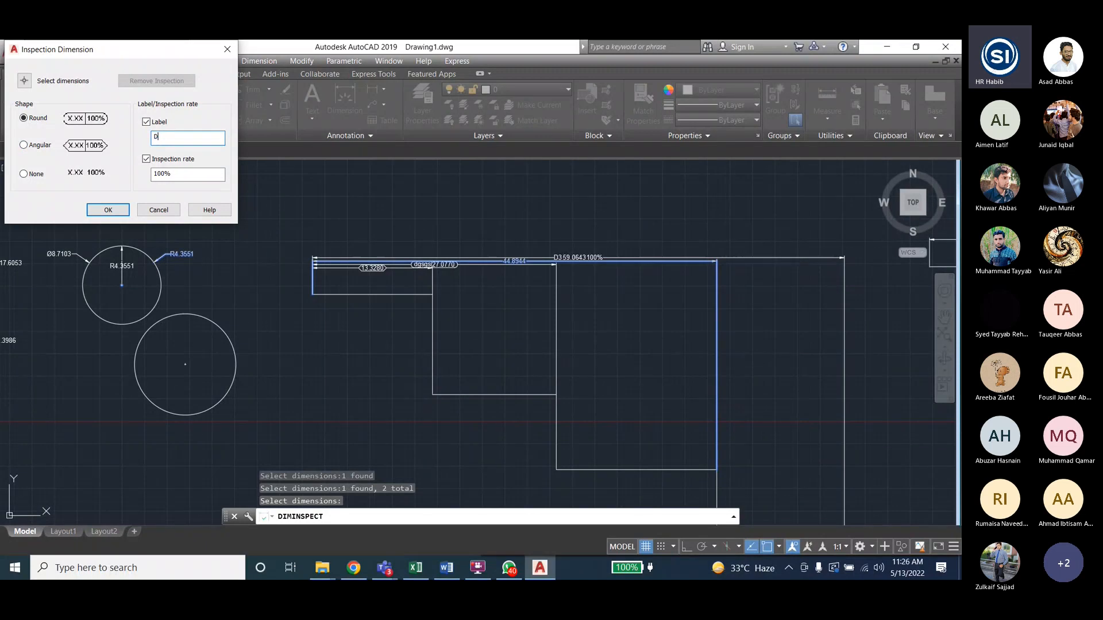
text(4)
click(146, 159)
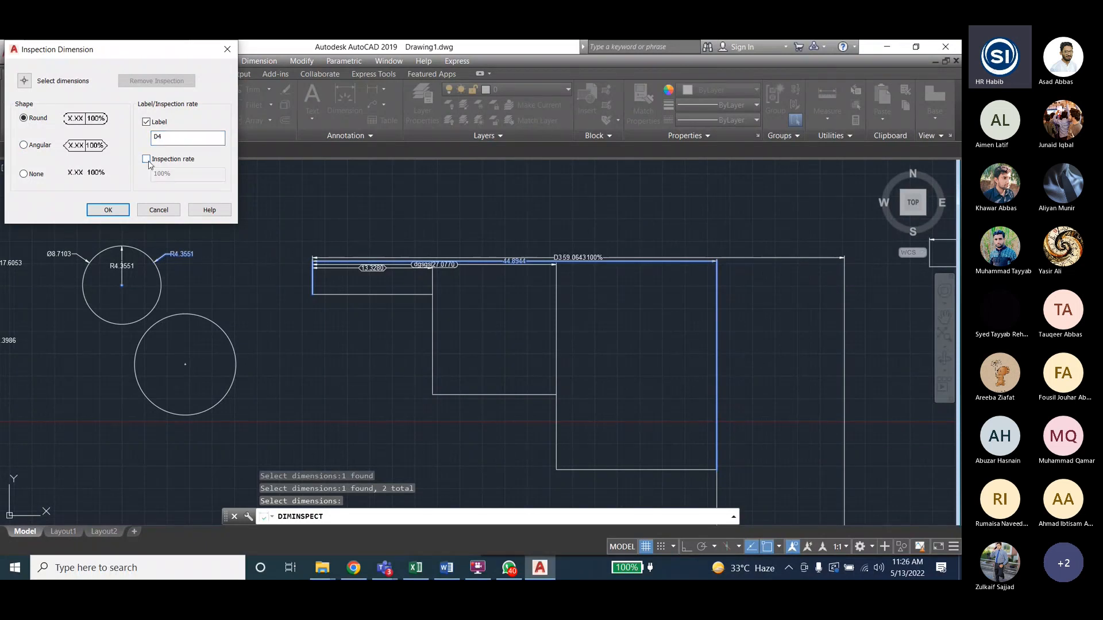
click(147, 160)
double_click(187, 175)
text(90)
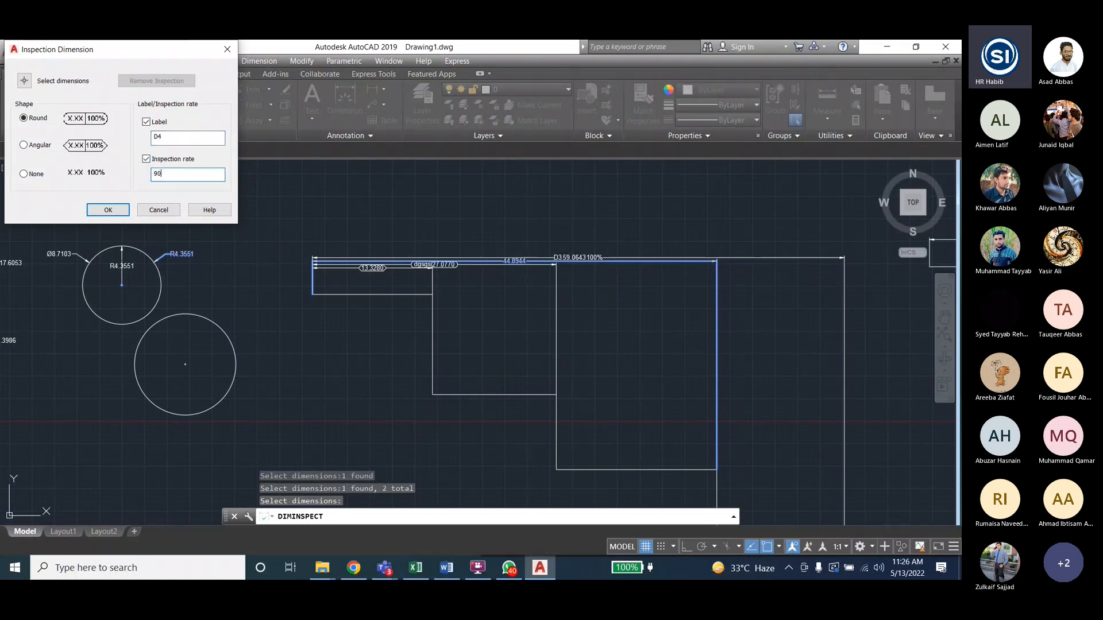
text(%)
click(108, 211)
scroll(492, 267, up, 4)
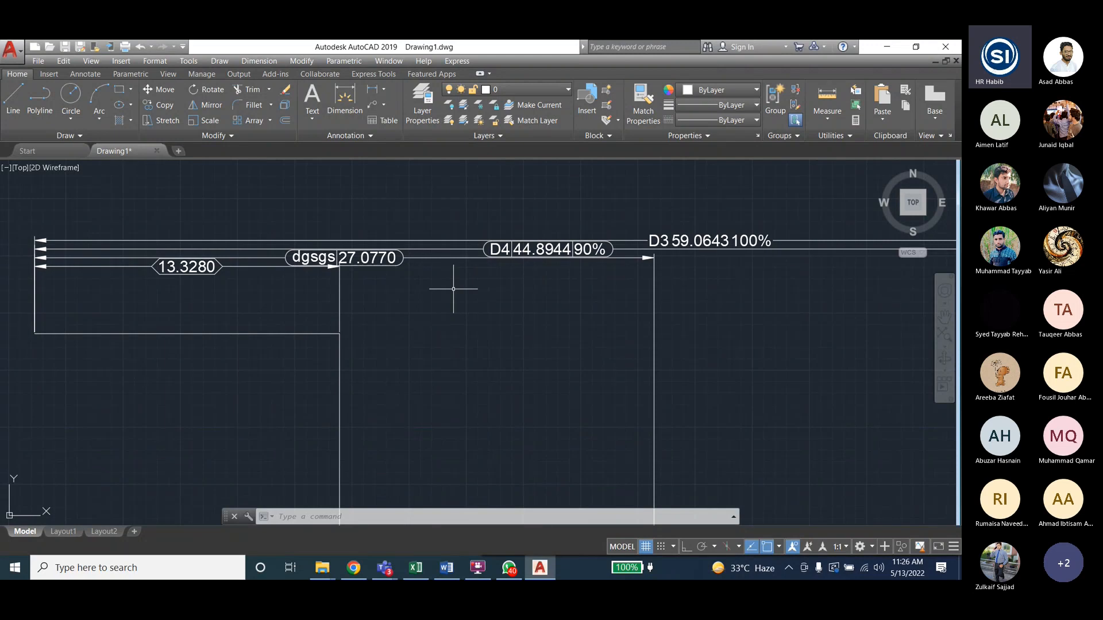
- Zoom out to show all the shapes and bring up the Dimension menu
scroll(680, 283, down, 2)
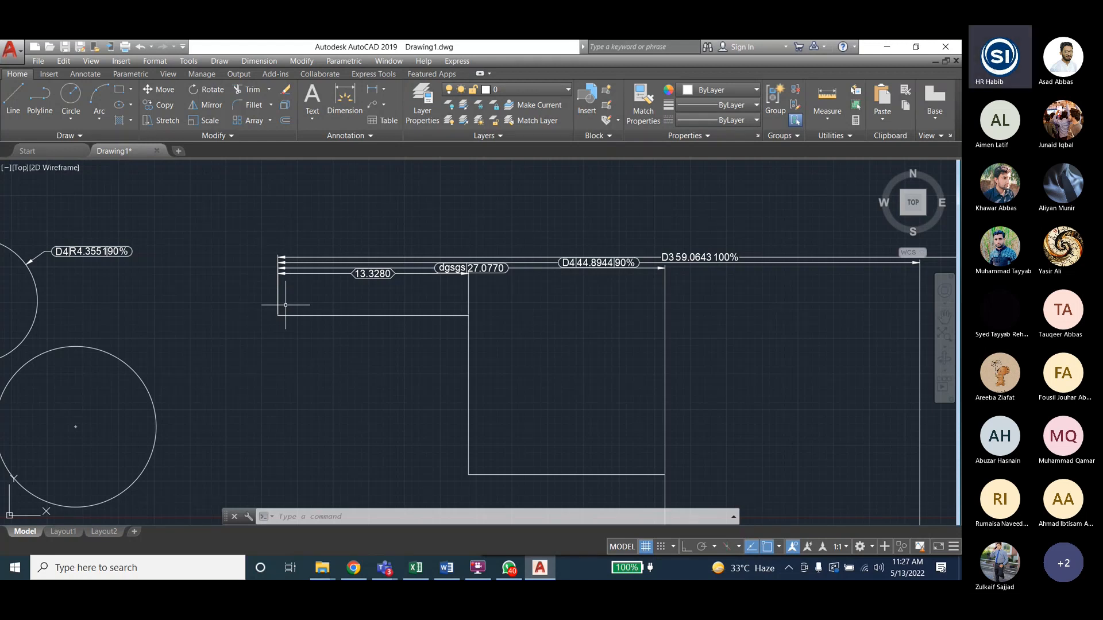
scroll(207, 284, down, 4)
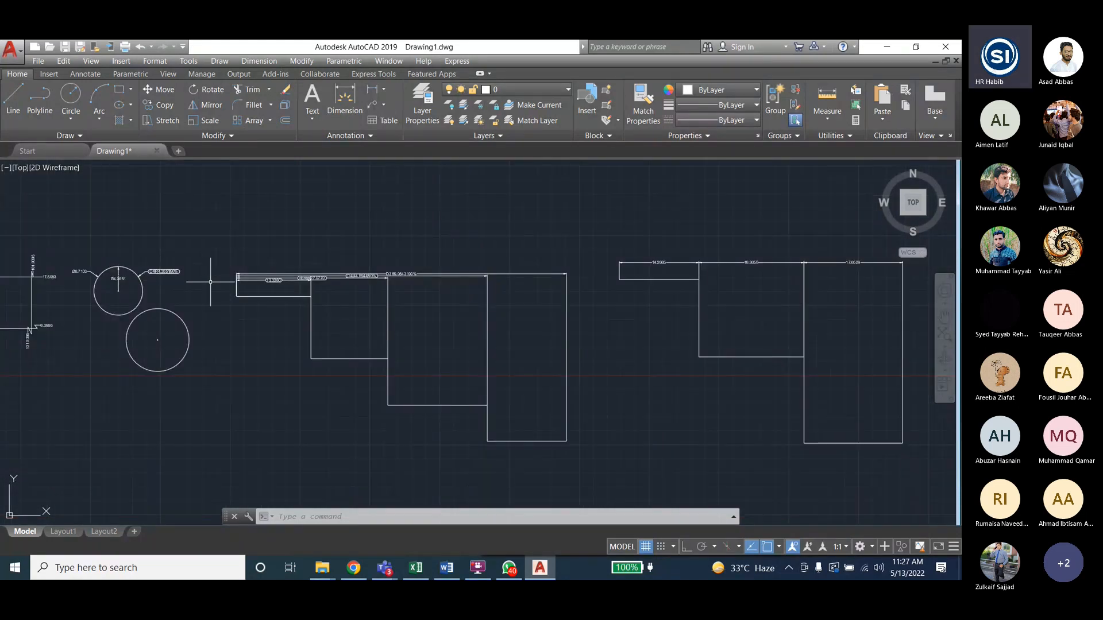
click(260, 62)
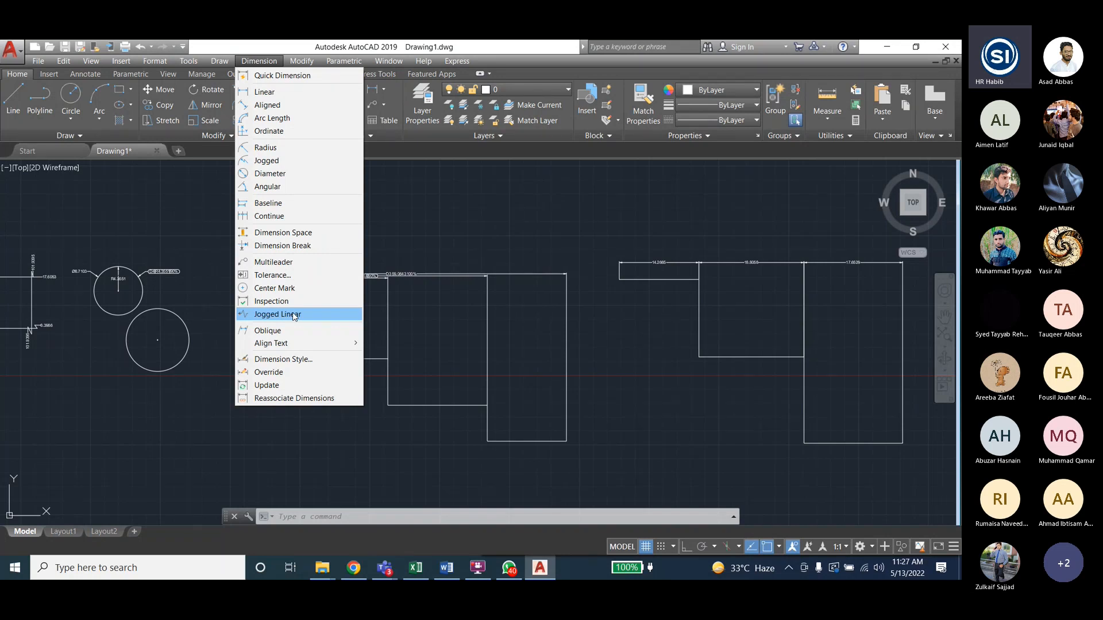
- Add a Jogged Linear zigzag to the dimension line of the right shape's 14.2665 dimension
click(293, 315)
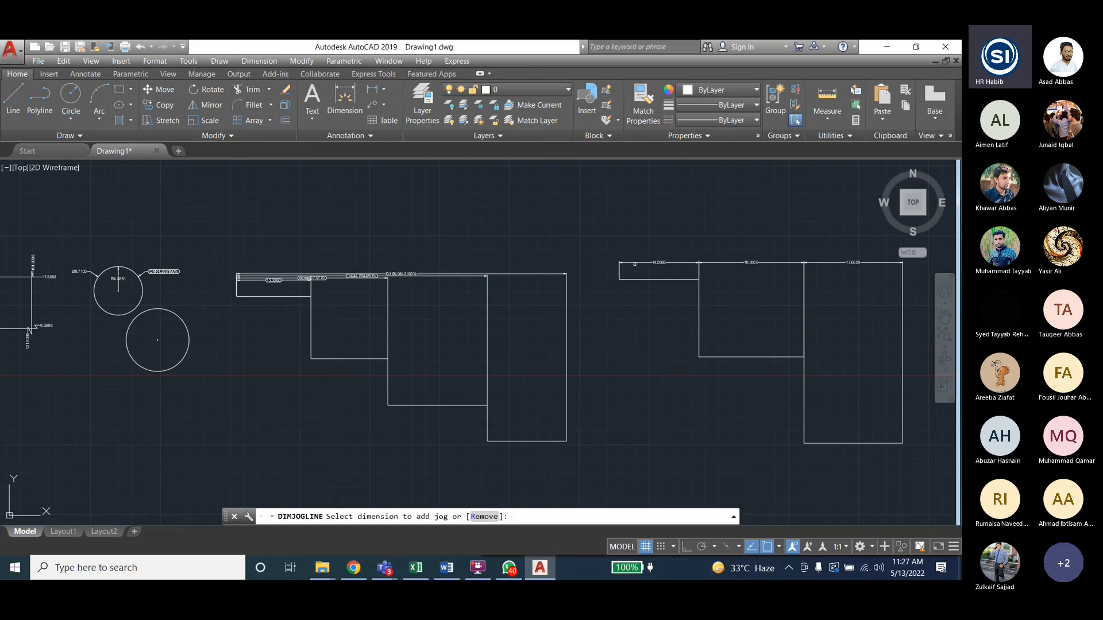
click(643, 263)
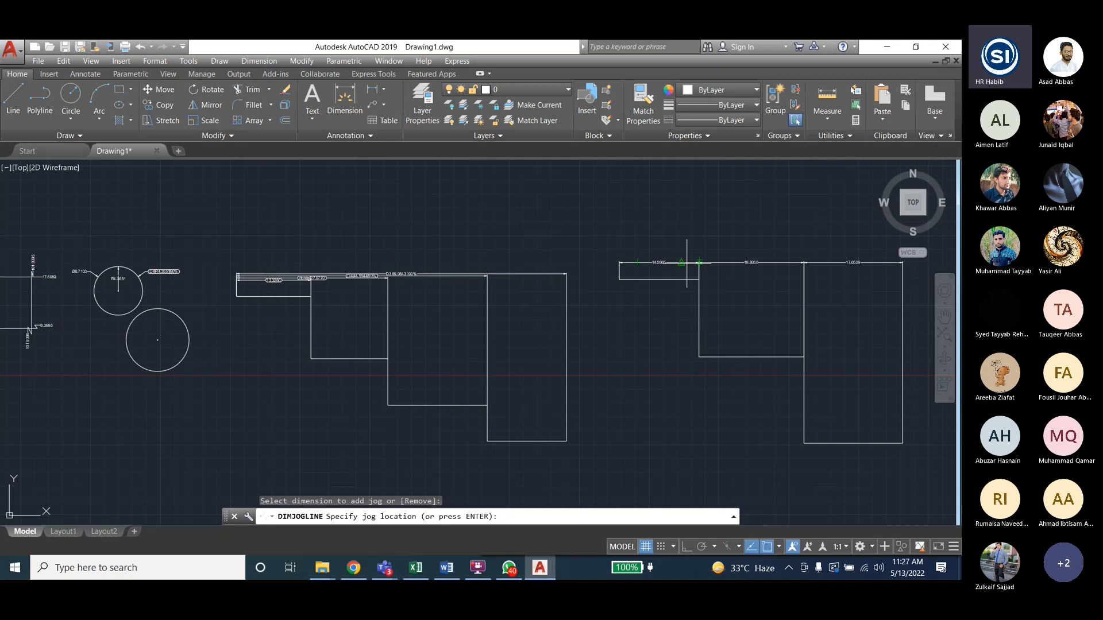
click(641, 262)
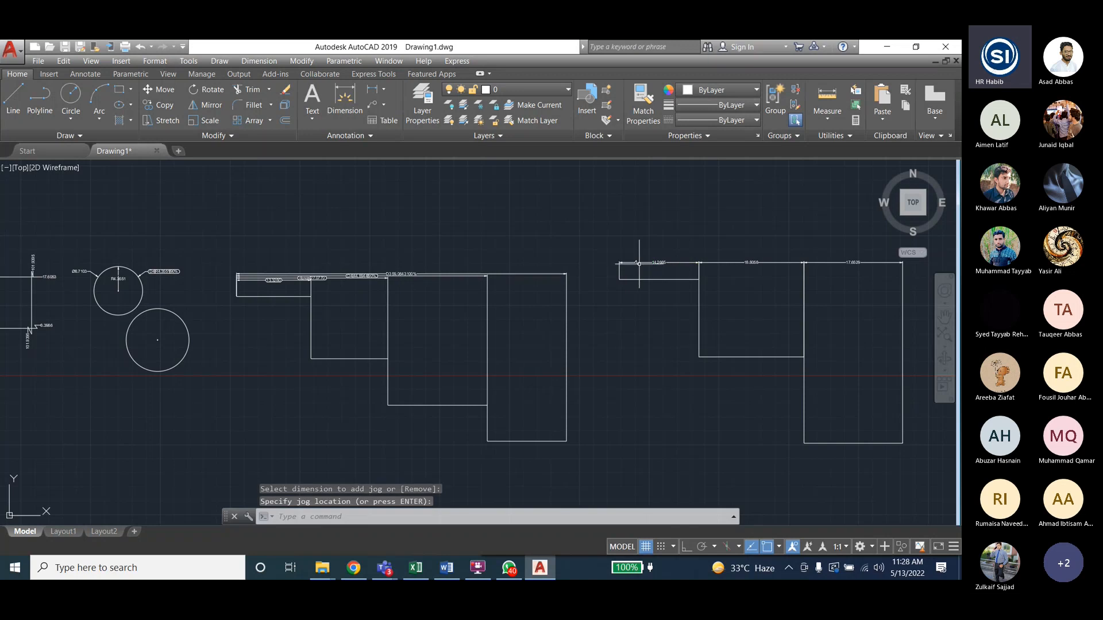
scroll(639, 264, up, 5)
scroll(626, 264, up, 2)
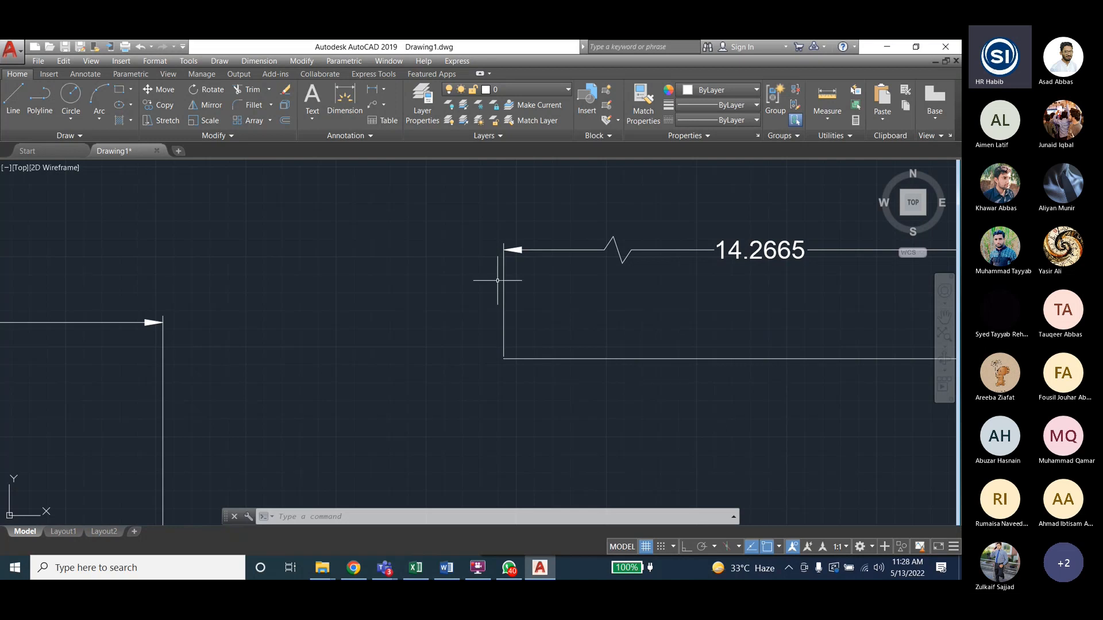
key(Escape)
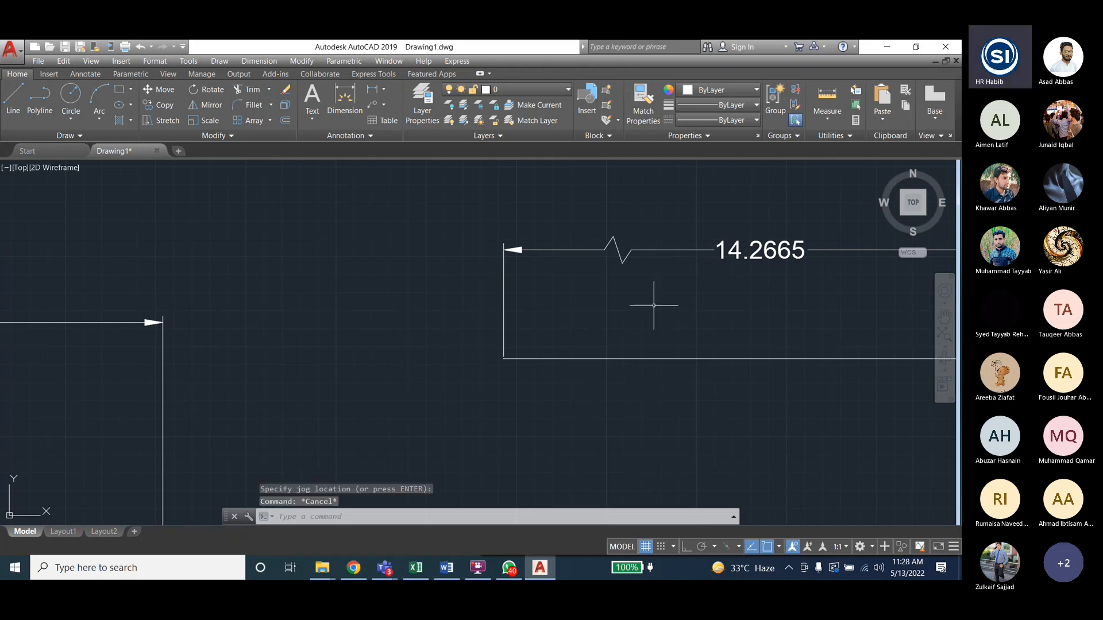
scroll(507, 262, down, 4)
scroll(655, 255, down, 2)
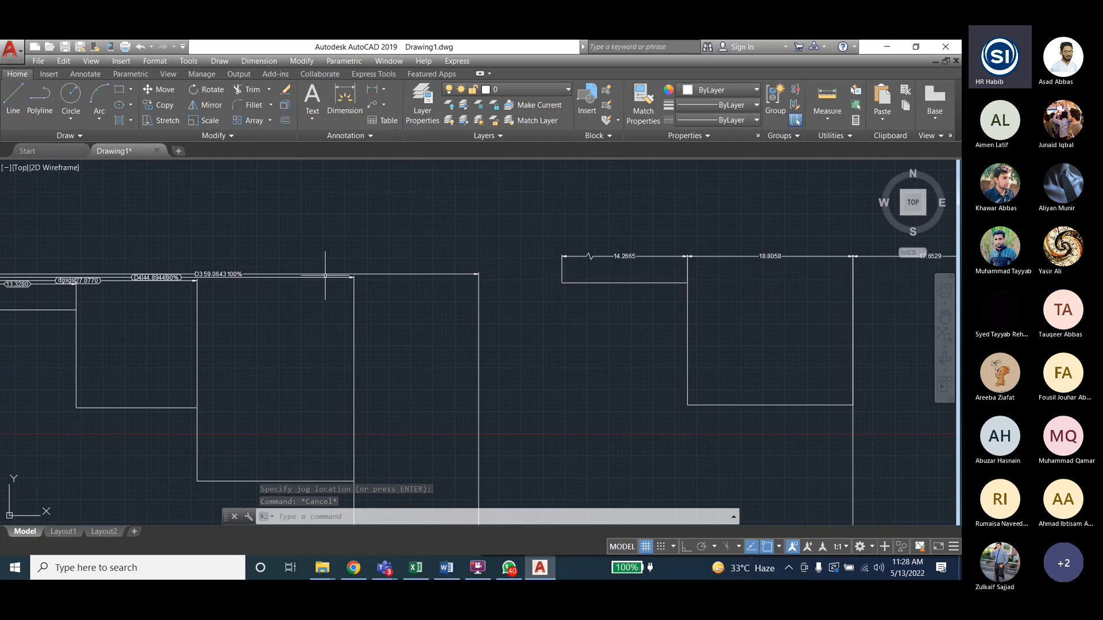
- Oblique the rightmost top dimension's extension lines at 45 degrees, then select the 59.0643 dimension
click(259, 61)
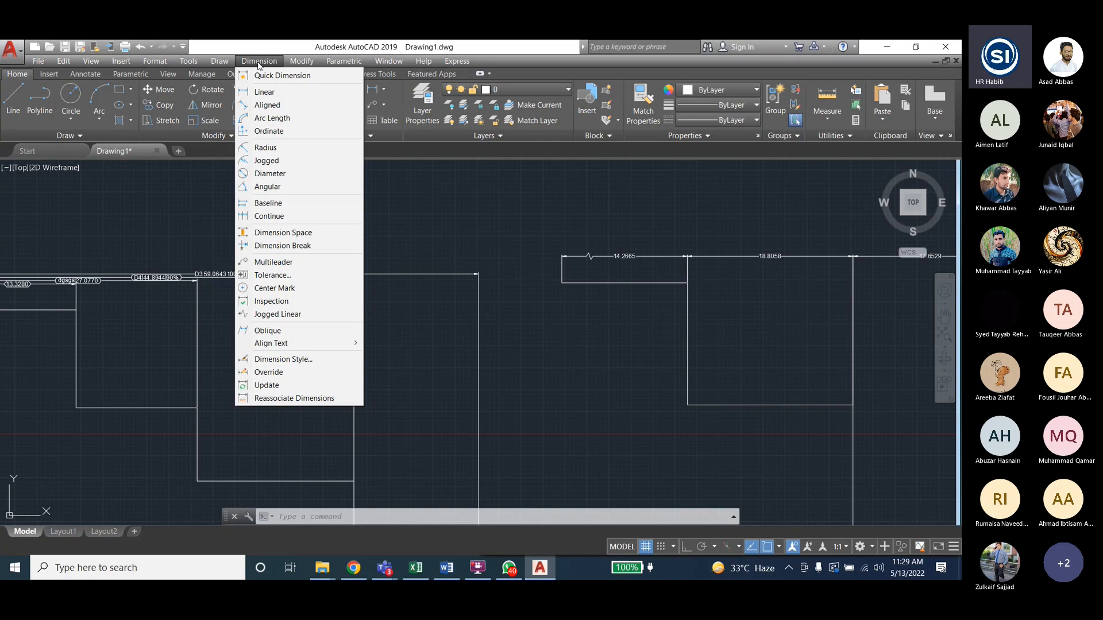
click(261, 332)
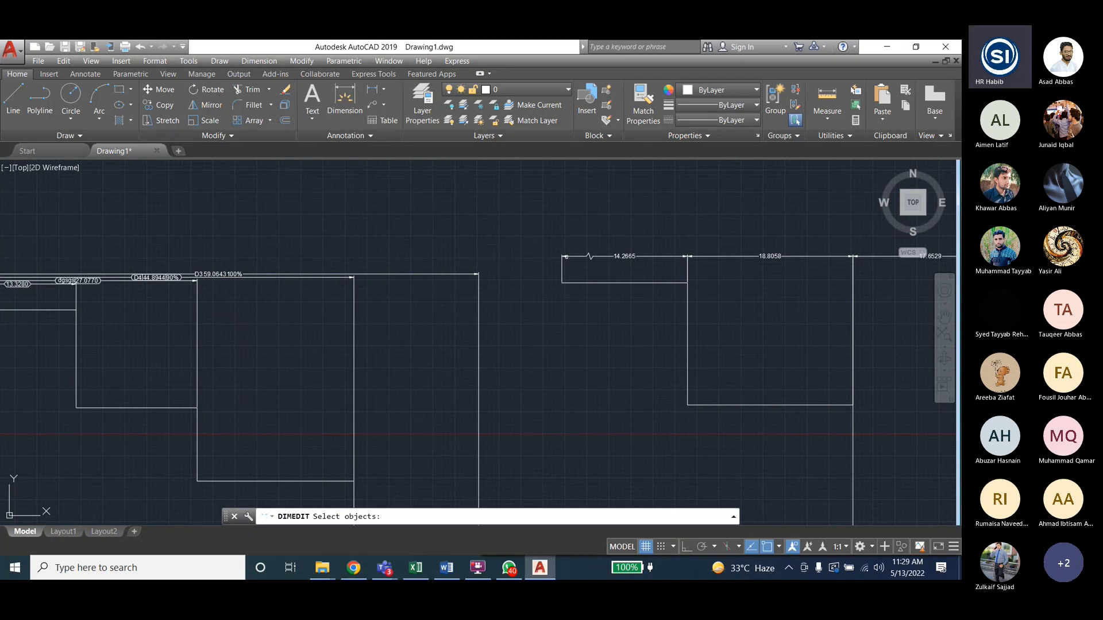
scroll(166, 257, down, 2)
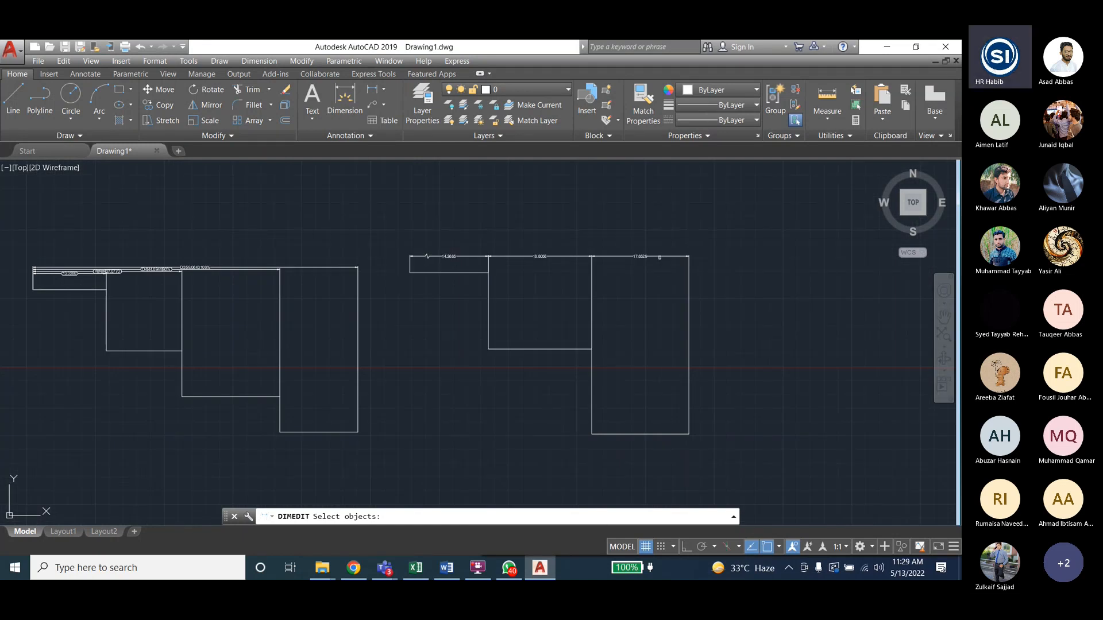
click(660, 257)
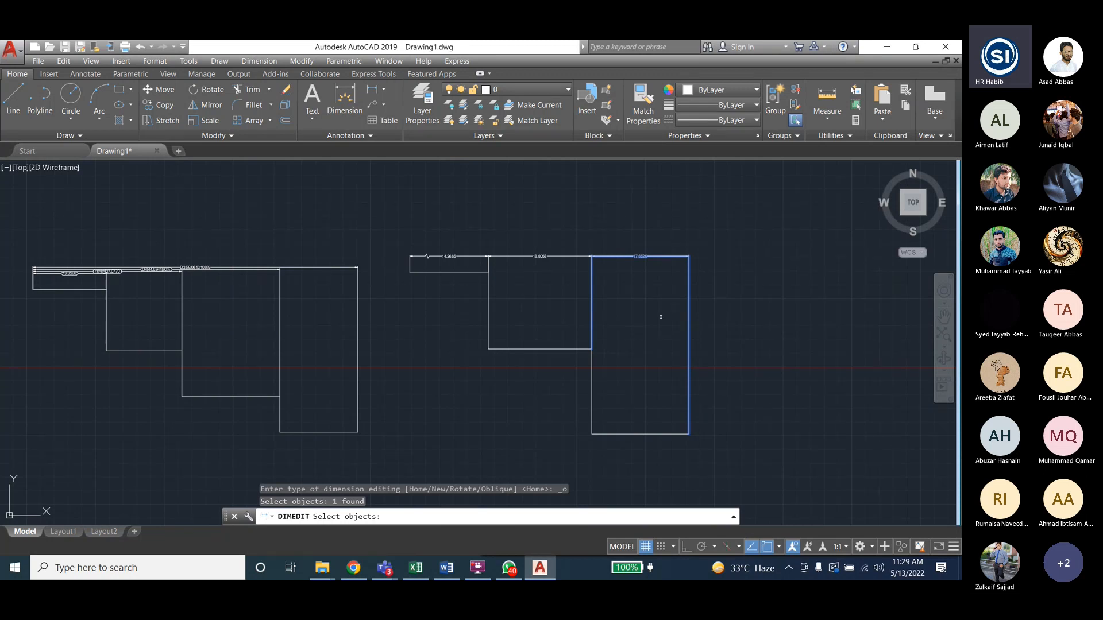
key(Return)
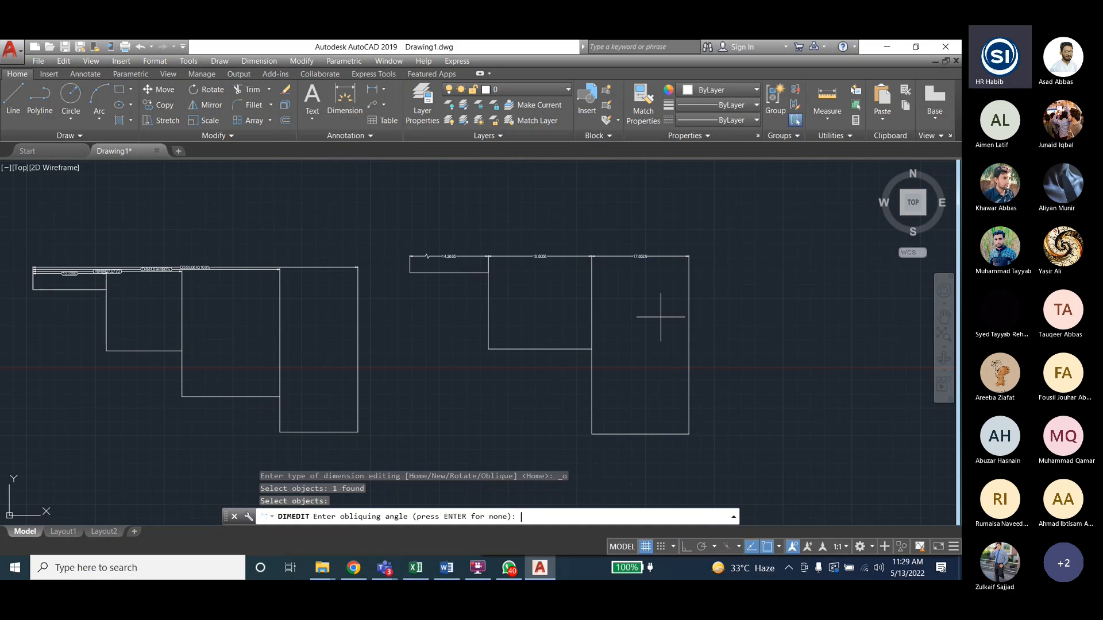
text(45)
key(Return)
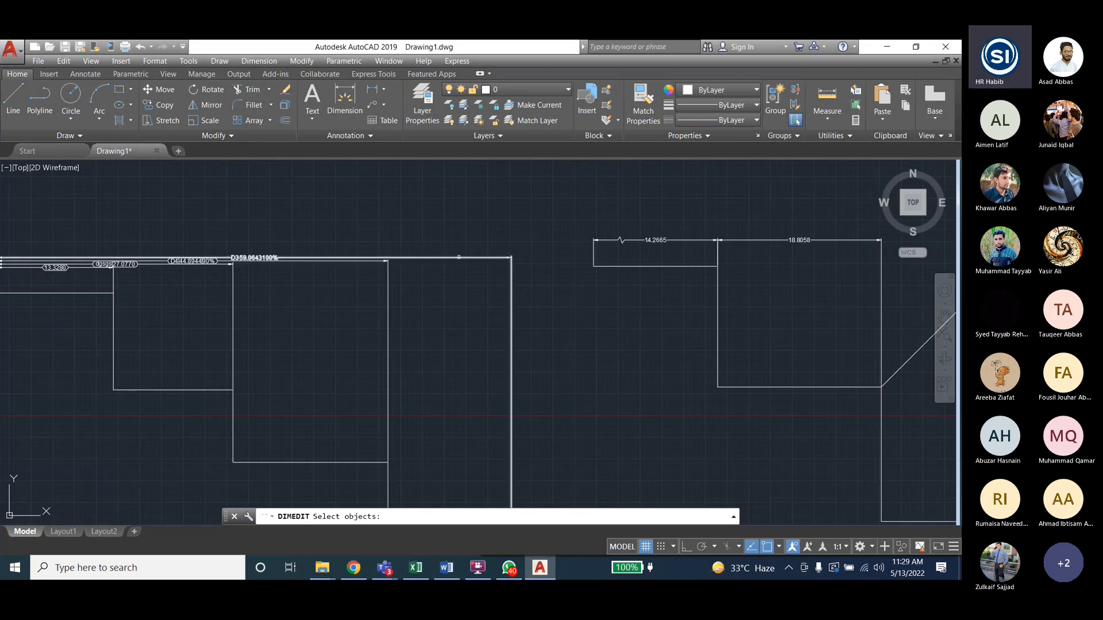
click(459, 257)
- Apply a 50-degree obliquing angle to the selected 59.0643 dimension
scroll(525, 223, down, 2)
key(Return)
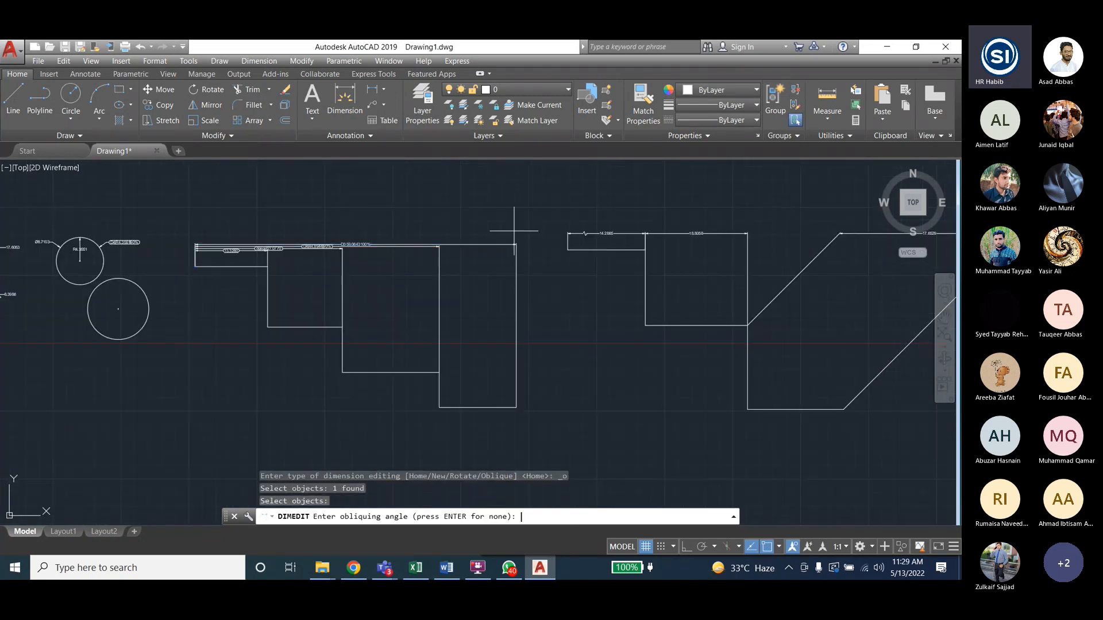
text(50)
key(Return)
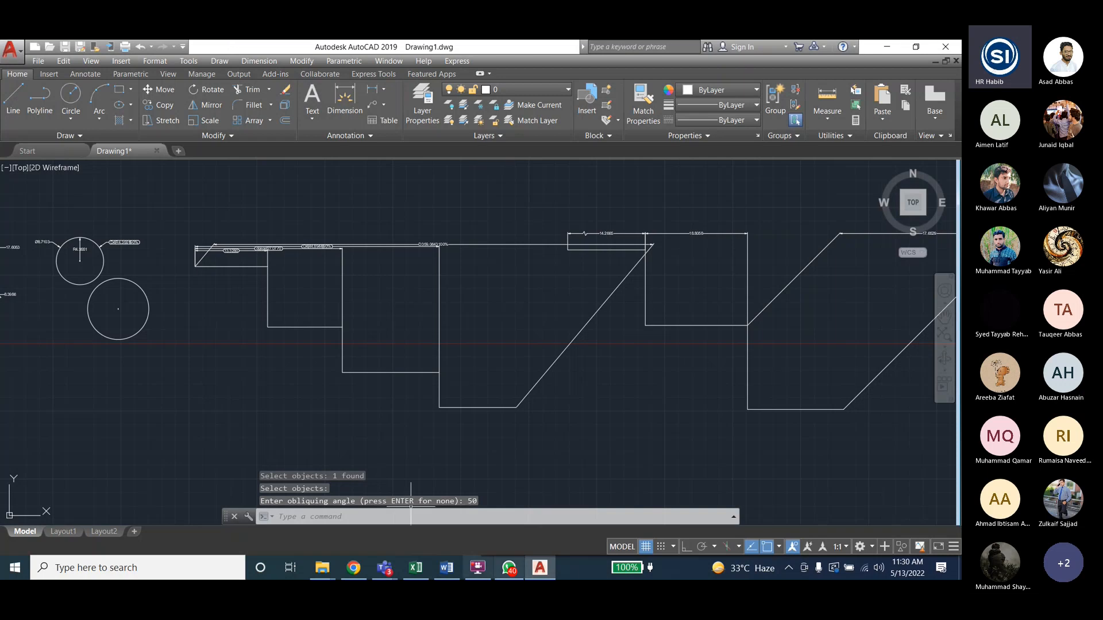
- Briefly bring the Teams meeting window forward, then return to the AutoCAD drawing
click(479, 569)
click(479, 569)
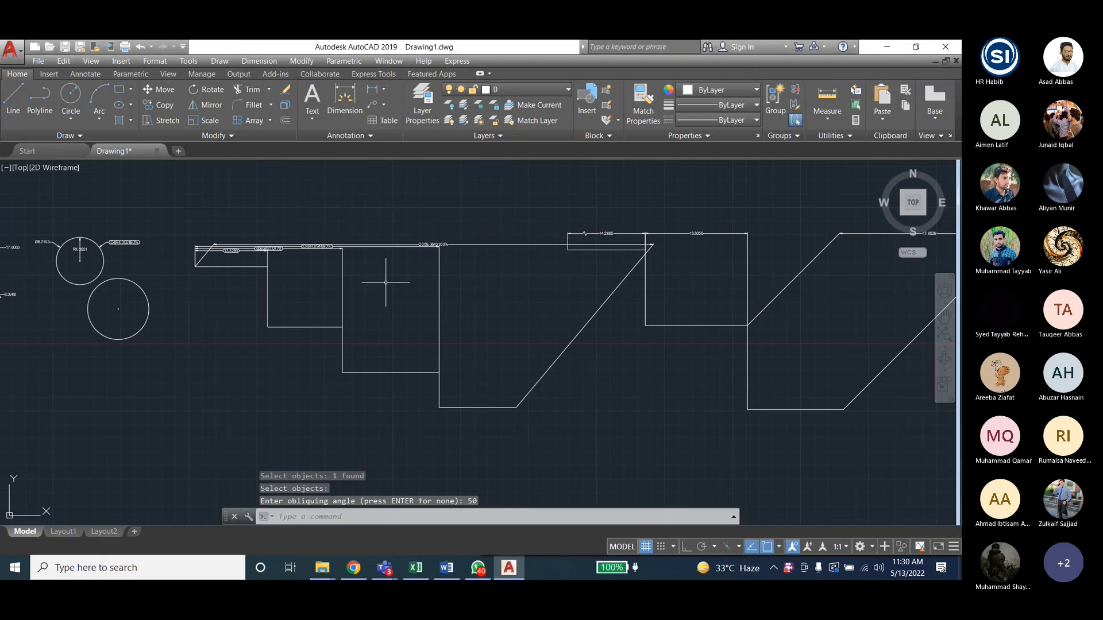
click(384, 567)
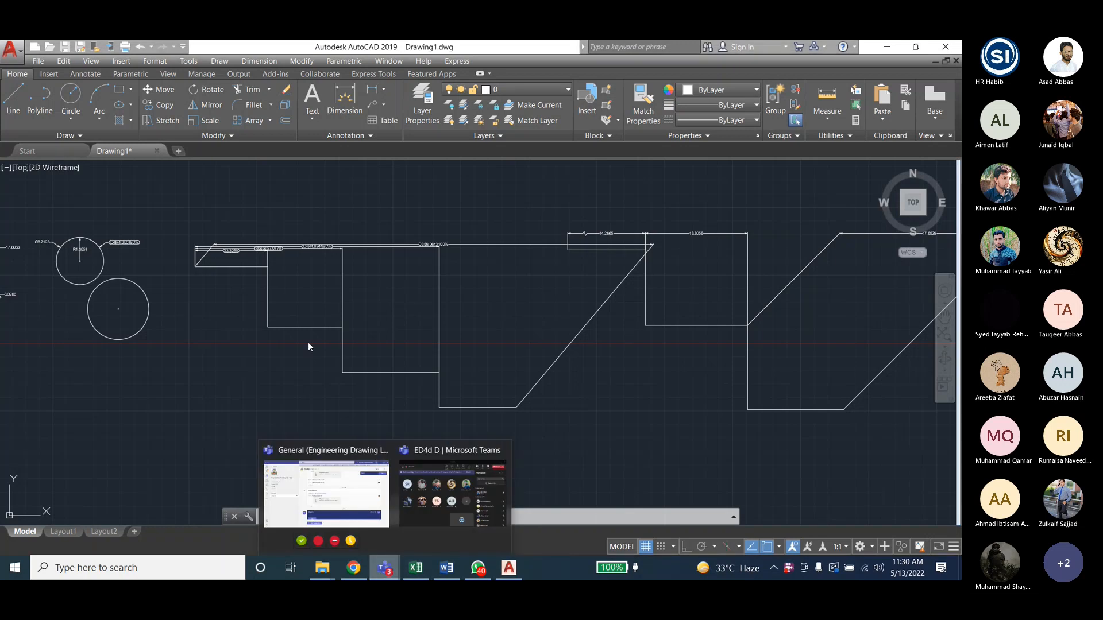
click(410, 502)
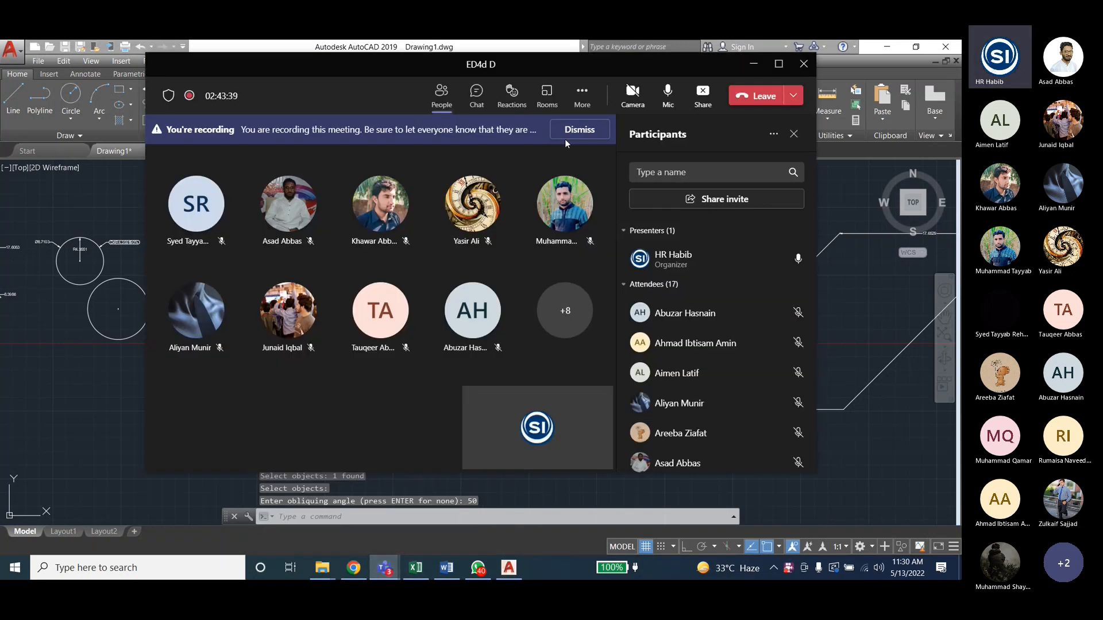
click(131, 429)
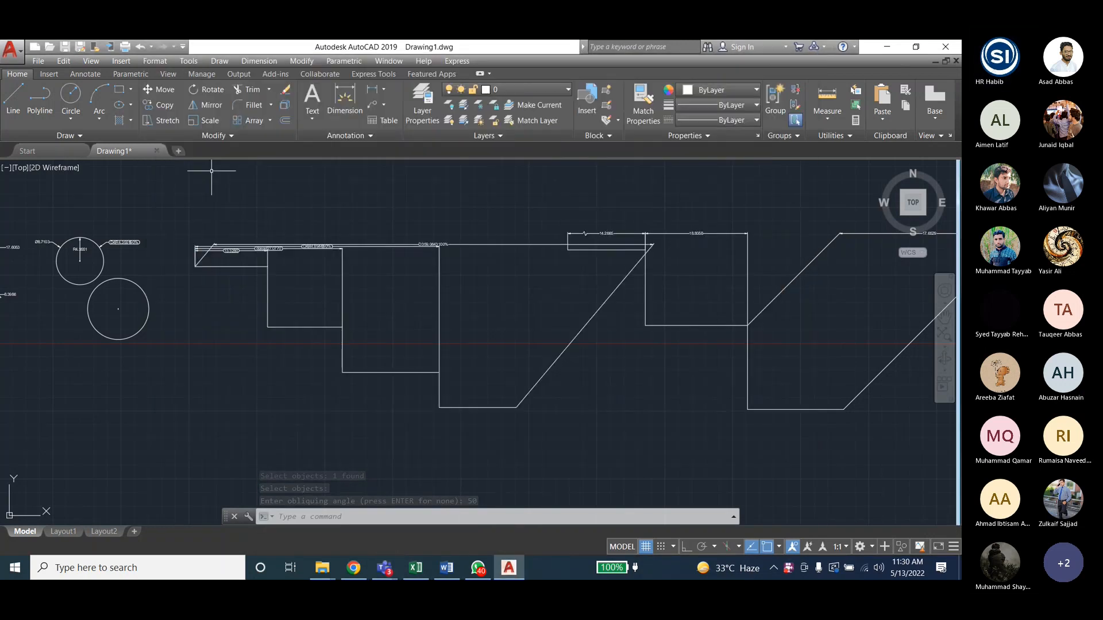
click(259, 61)
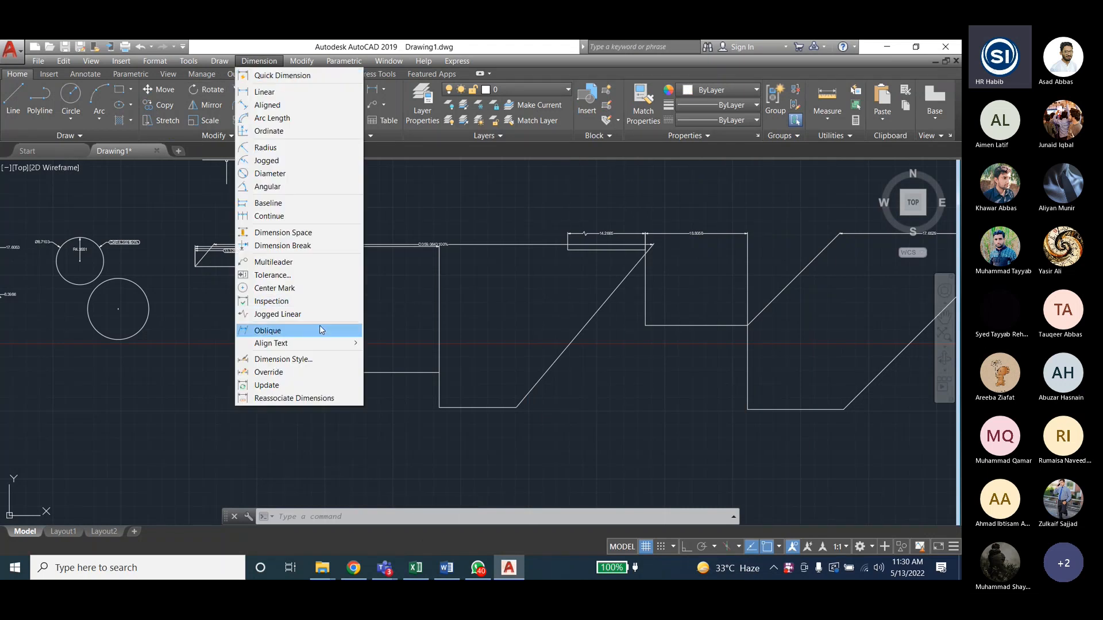
- Rotate the Ø8.7103 diameter dimension's text to 45 degrees using Align Text > Angle
mouse_move(313, 346)
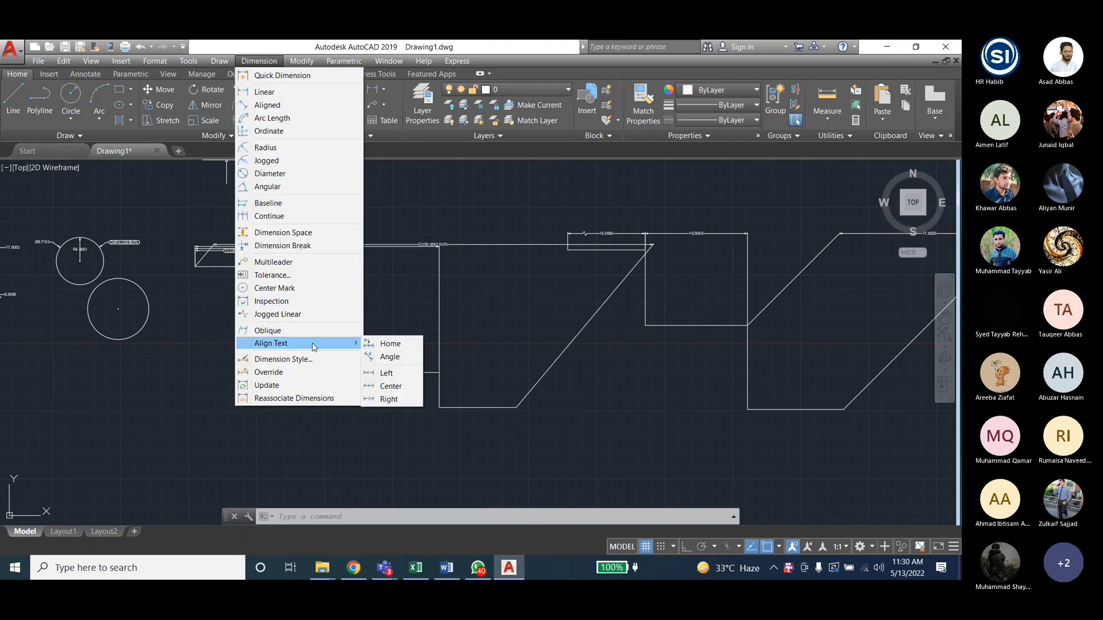
click(391, 357)
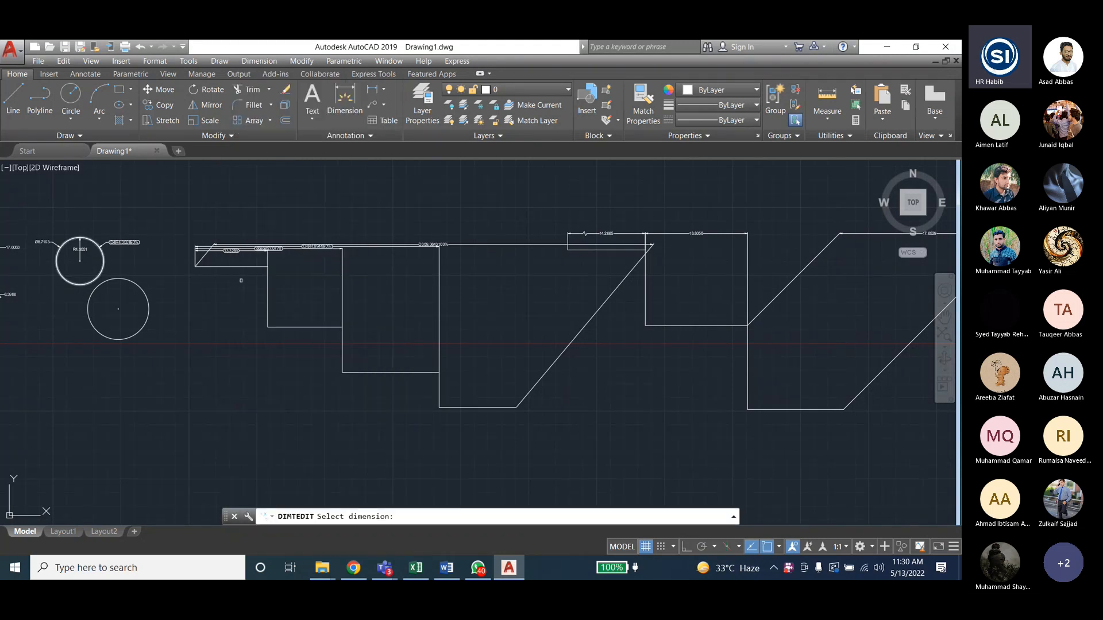
scroll(417, 316, down, 2)
scroll(167, 271, up, 8)
scroll(266, 256, up, 2)
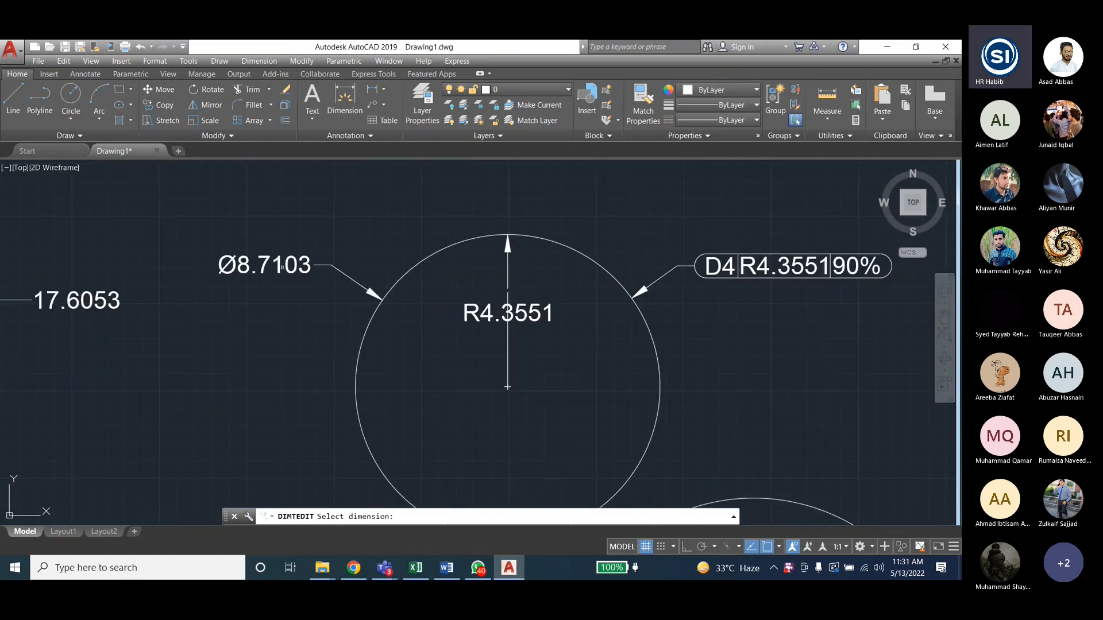
click(284, 264)
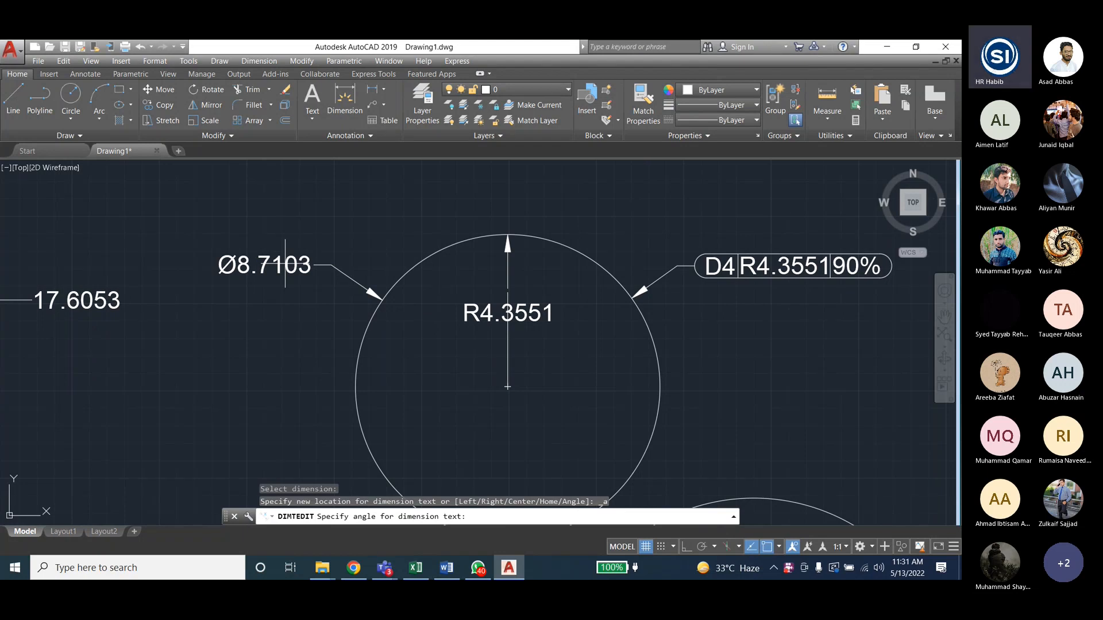
text(45)
key(Return)
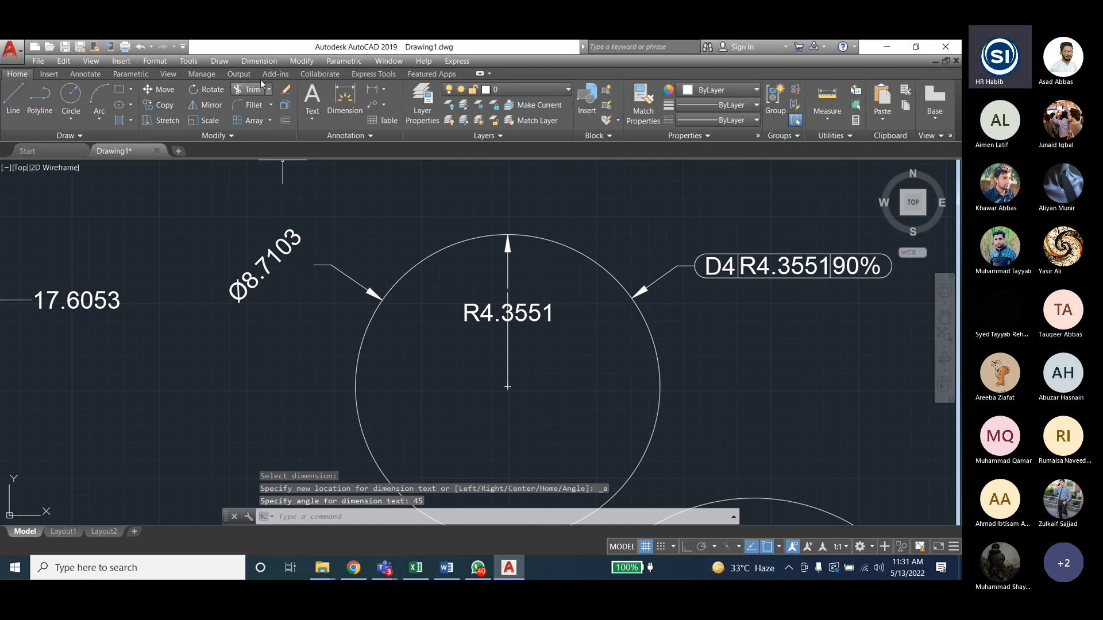
click(269, 62)
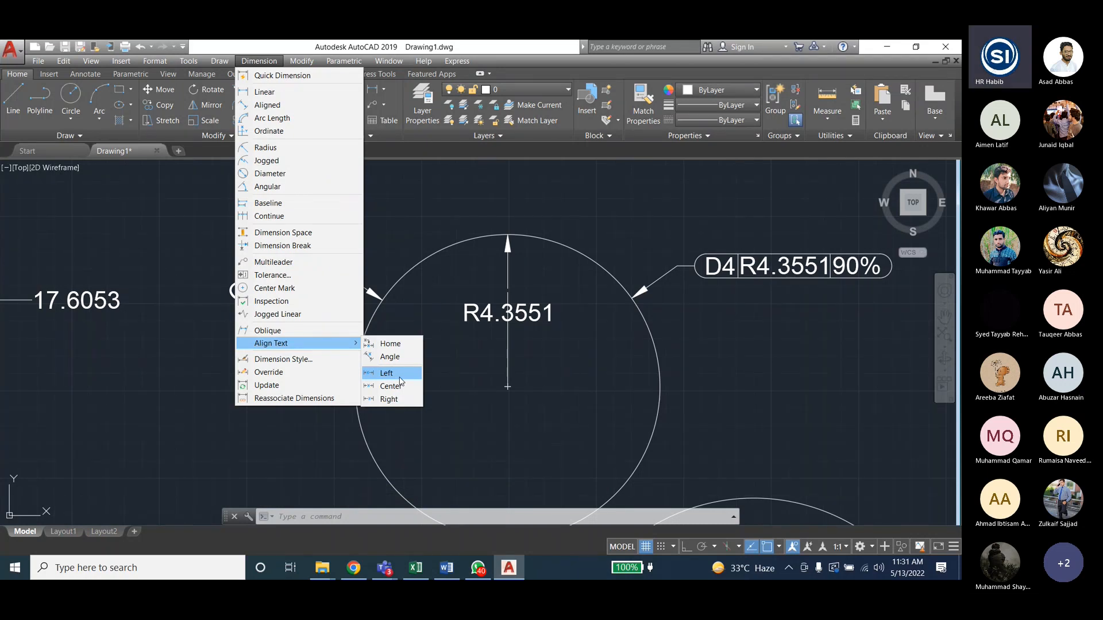
- Left-align the 14.8278 dimension's text at the left end of its dimension line
click(396, 375)
scroll(441, 246, down, 4)
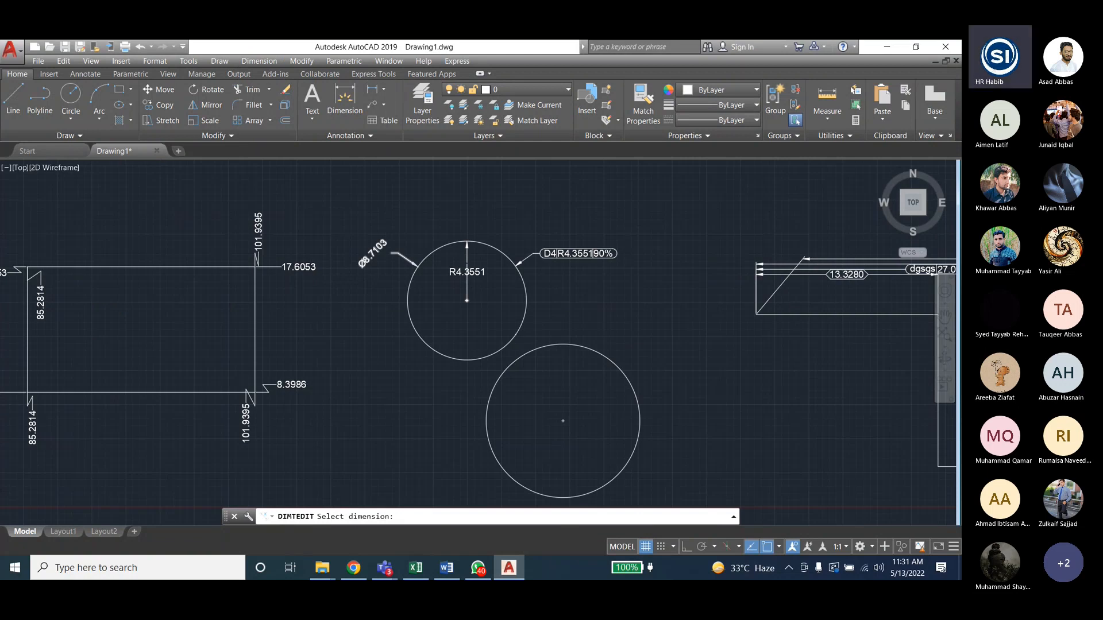
scroll(419, 308, down, 6)
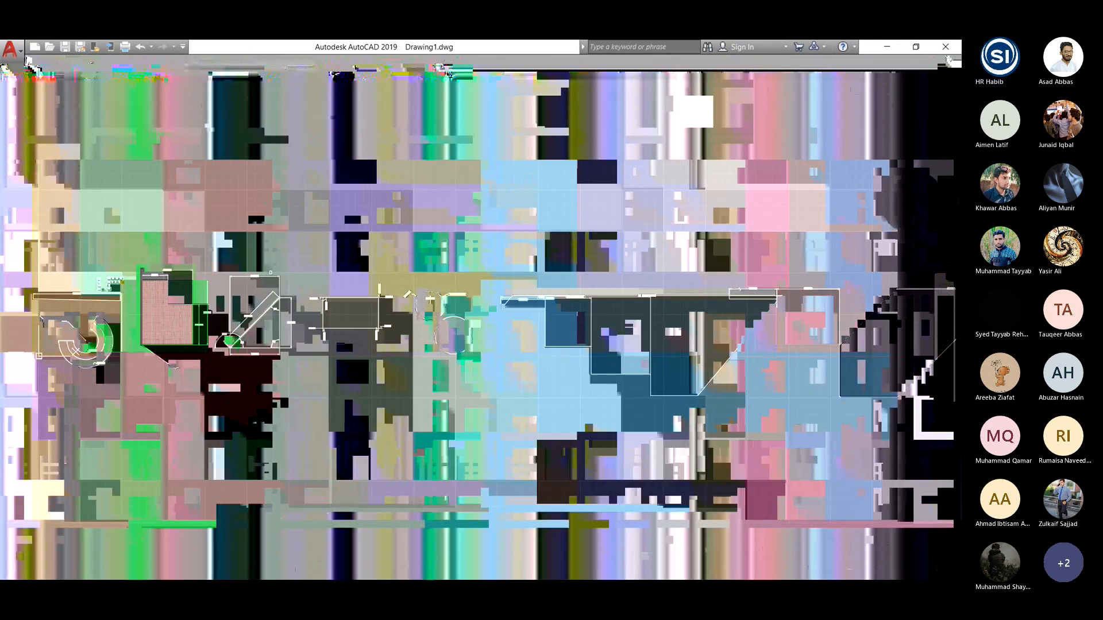
scroll(254, 275, up, 10)
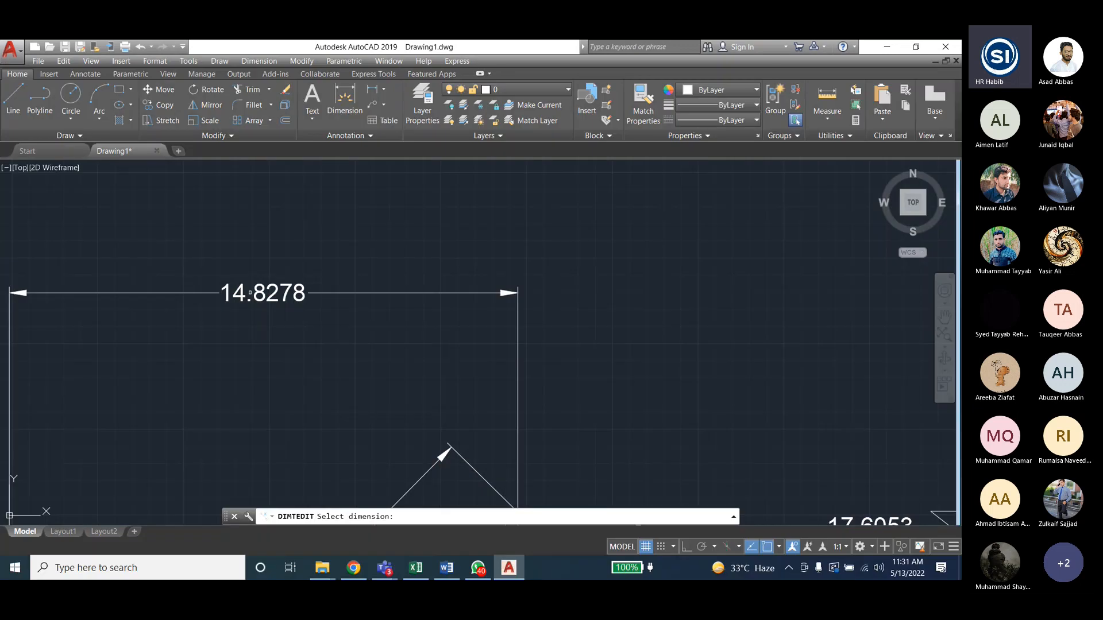
click(250, 293)
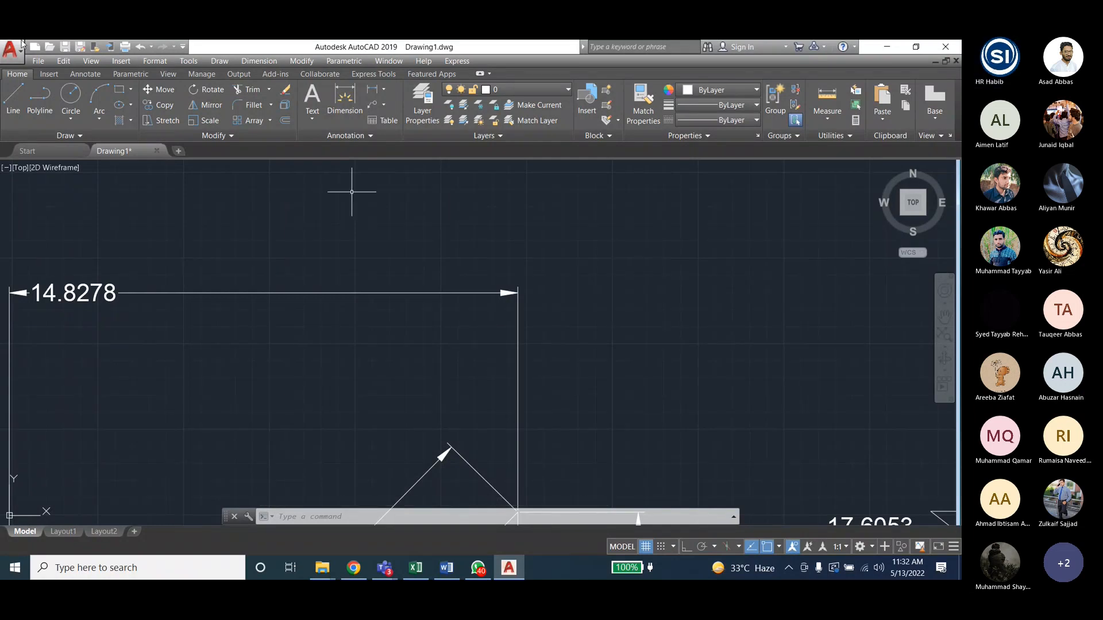
click(259, 61)
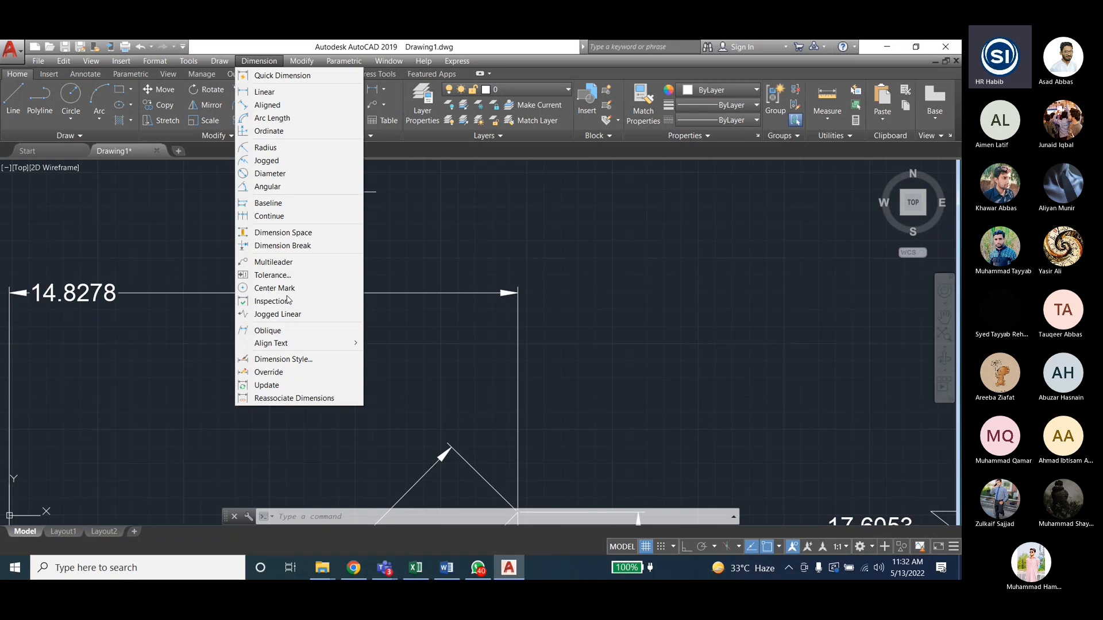
click(307, 360)
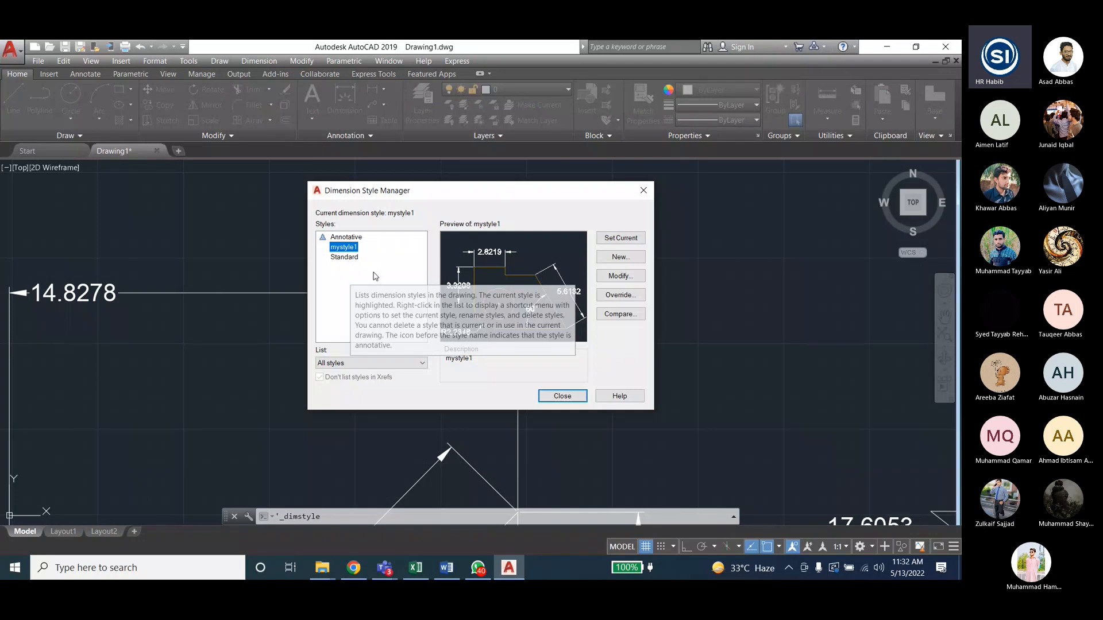
click(620, 276)
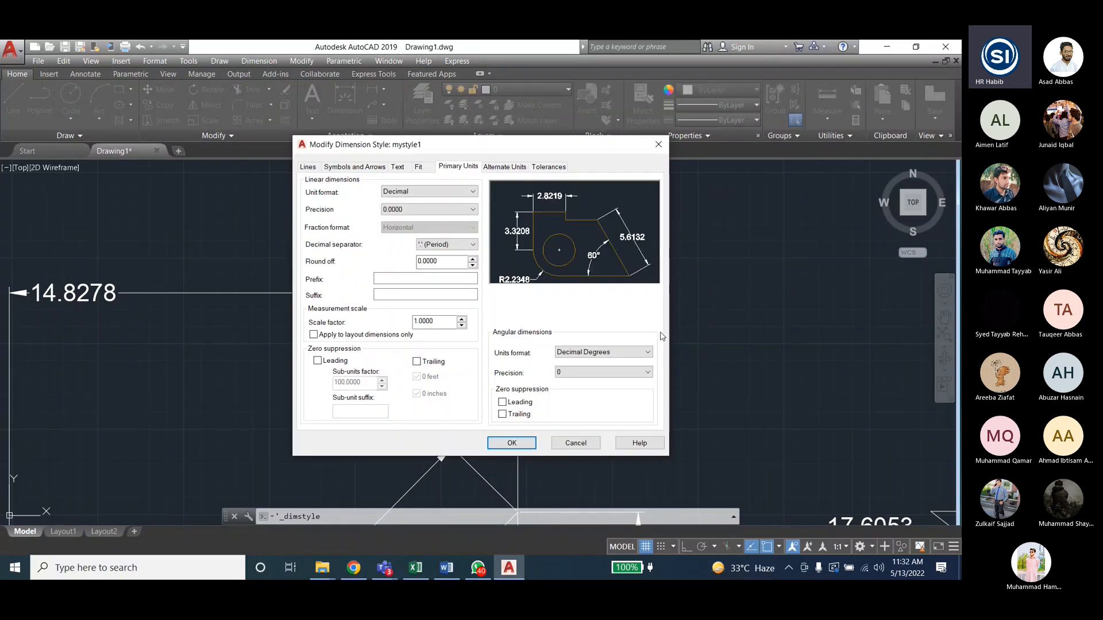
click(566, 444)
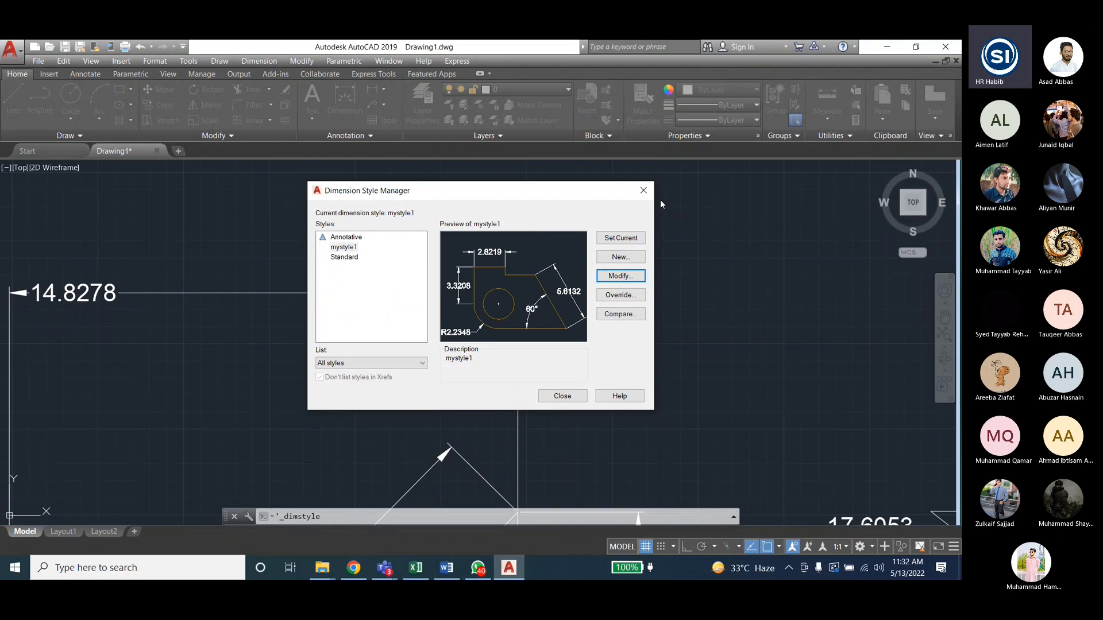
click(644, 190)
click(265, 62)
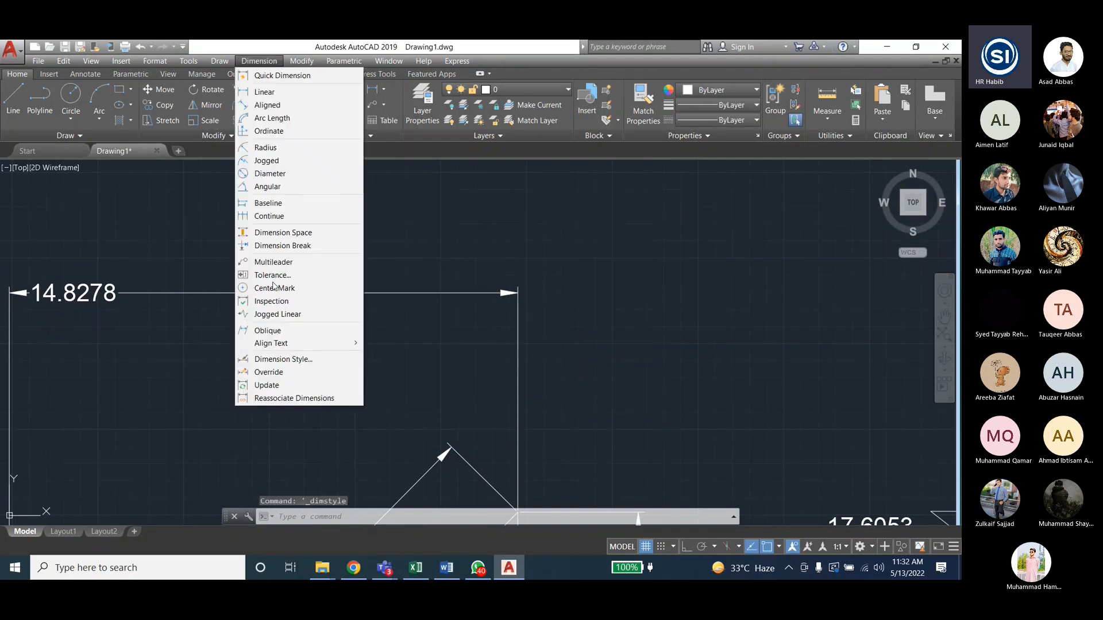
- Try a Dimension Override setting DIMTXT to 1, then cancel it
click(274, 373)
scroll(591, 337, down, 4)
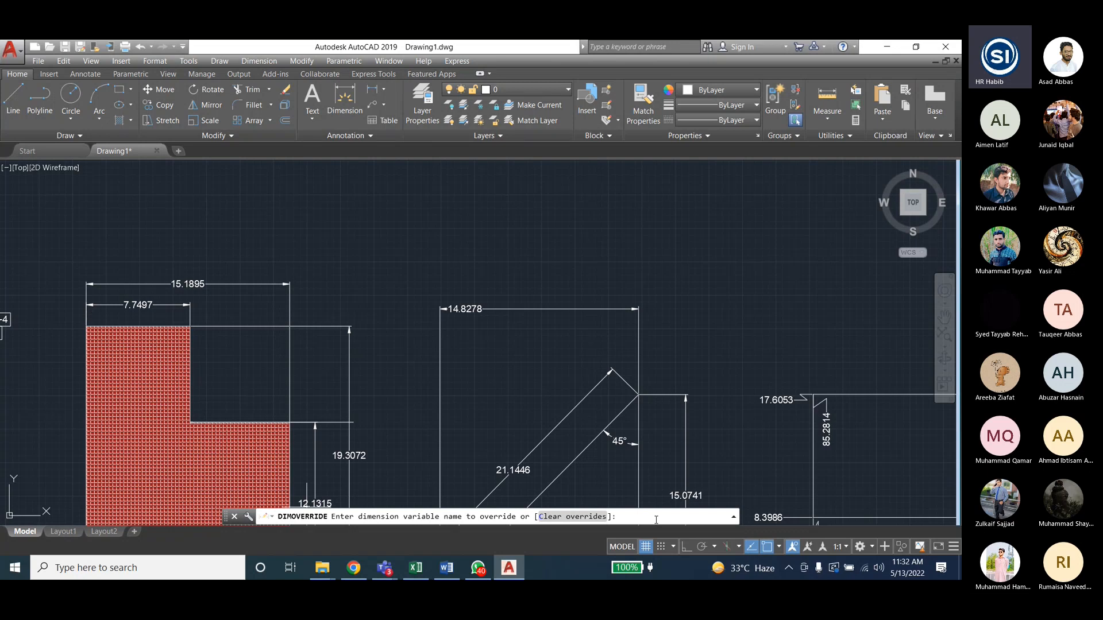
text(dimtxt)
key(Return)
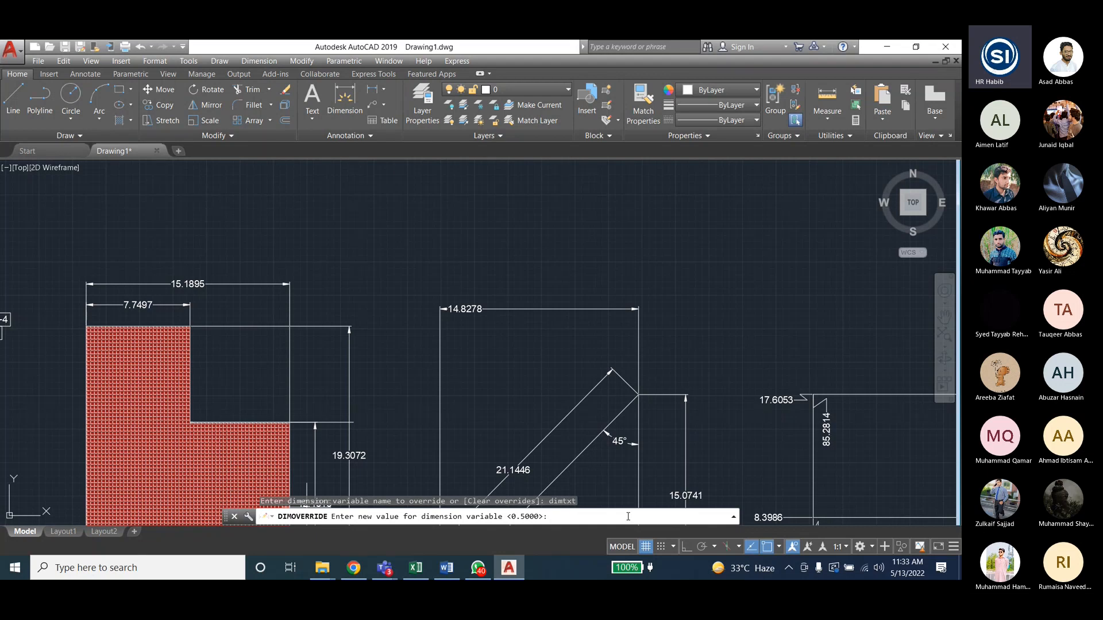
key(Return)
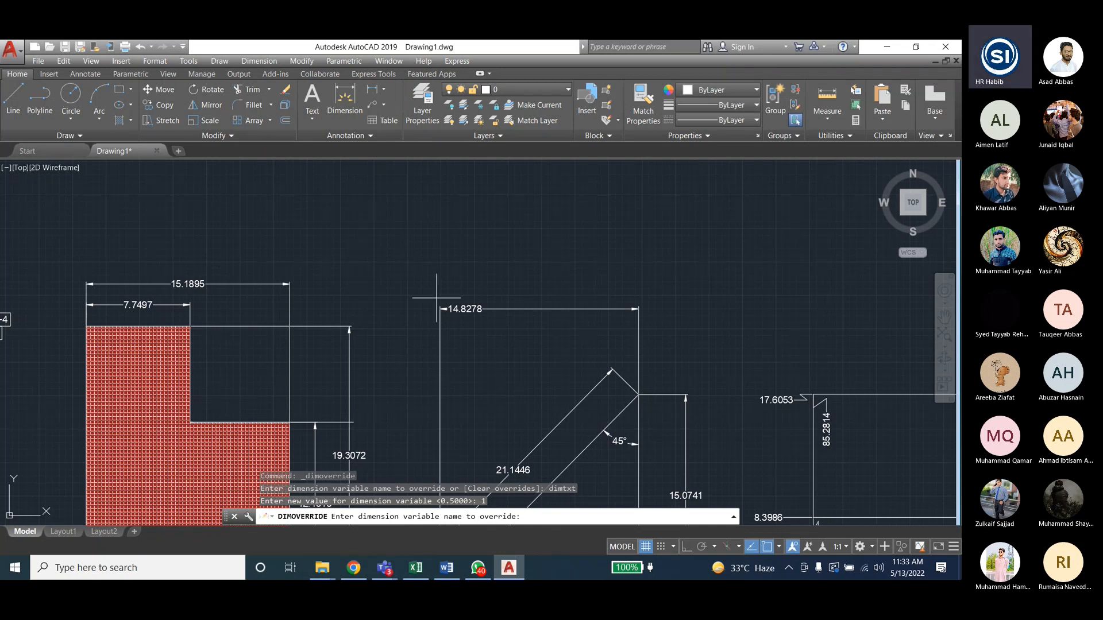
key(Escape)
key(Escape)
key(Escape)
- Start a new dimension by picking both ends of the slanted line above the shapes
click(469, 309)
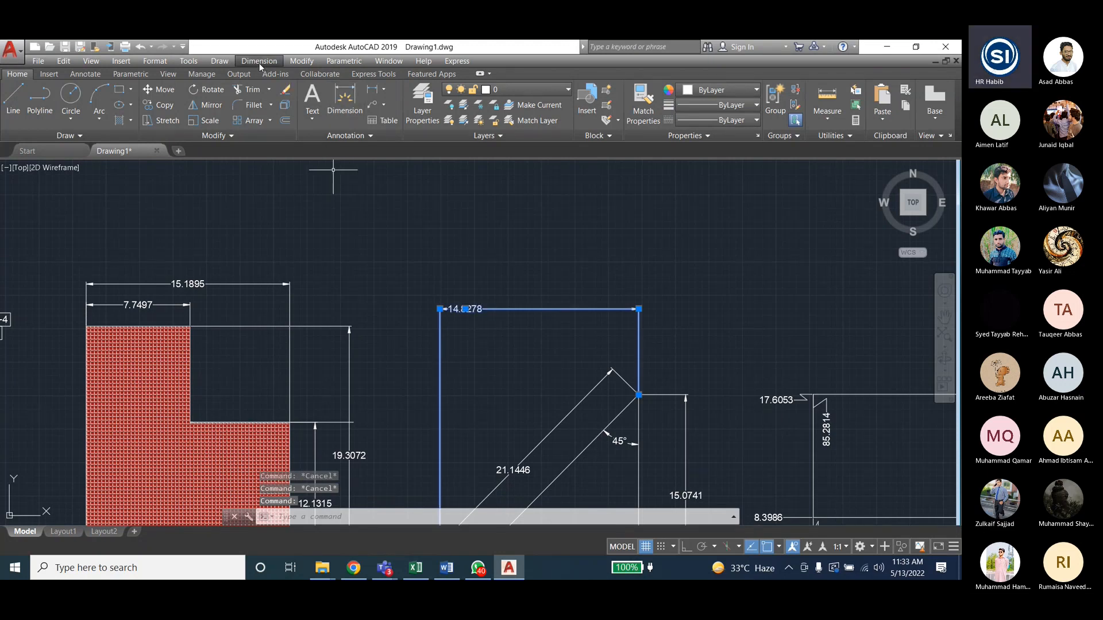
key(Escape)
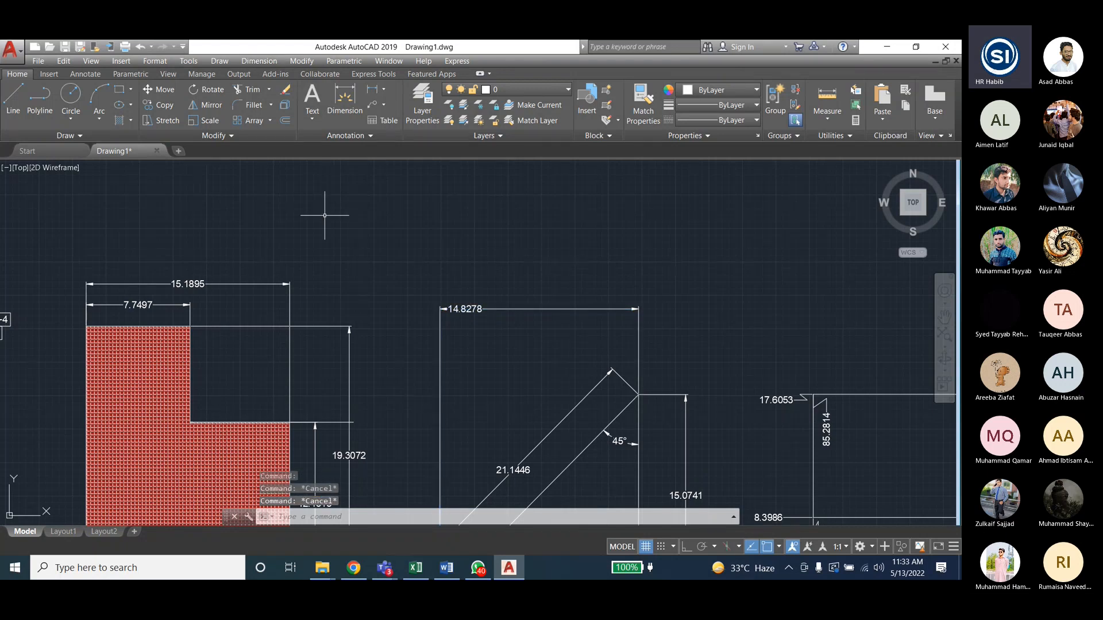
click(345, 101)
click(415, 244)
click(570, 250)
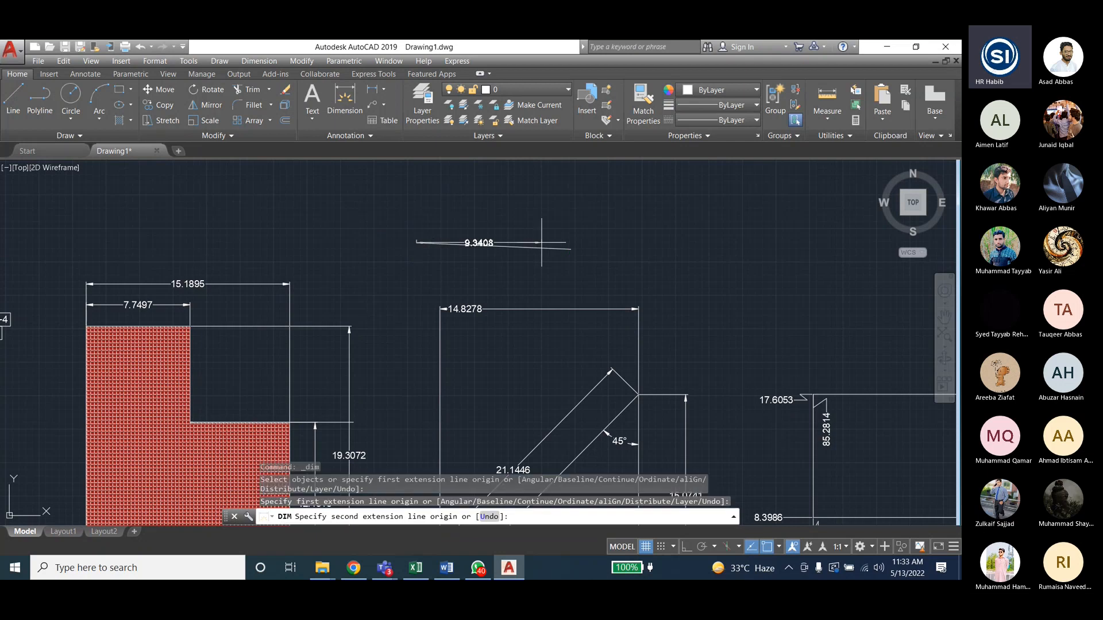
- Place the 11.5554 dimension above the slanted line, then attempt a DIMTXT override of 1
click(578, 218)
key(Escape)
click(458, 214)
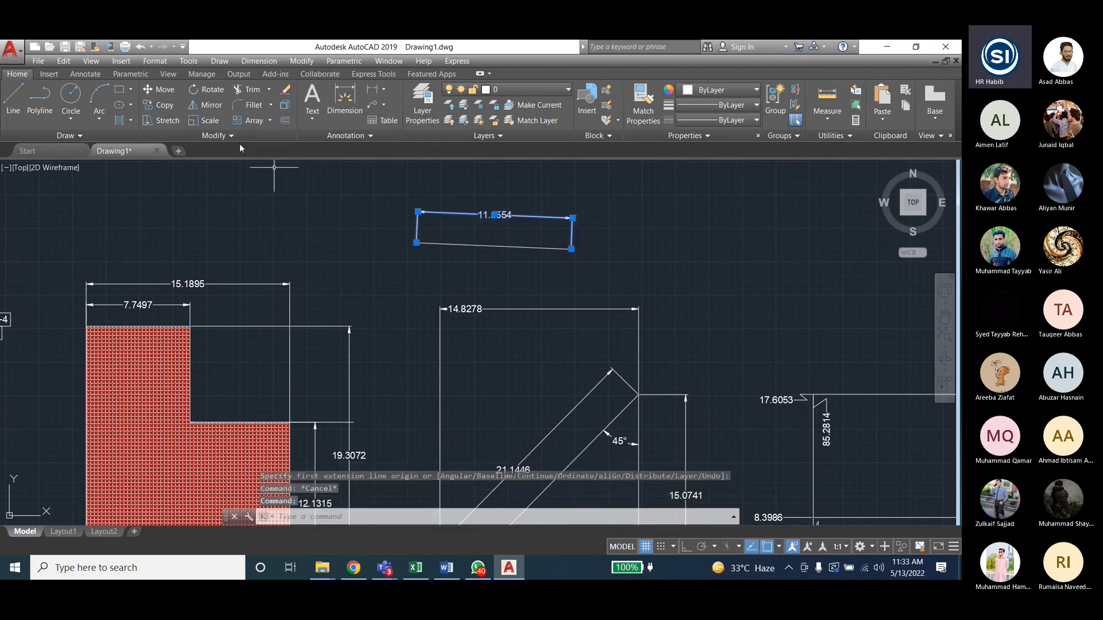
click(259, 61)
click(258, 370)
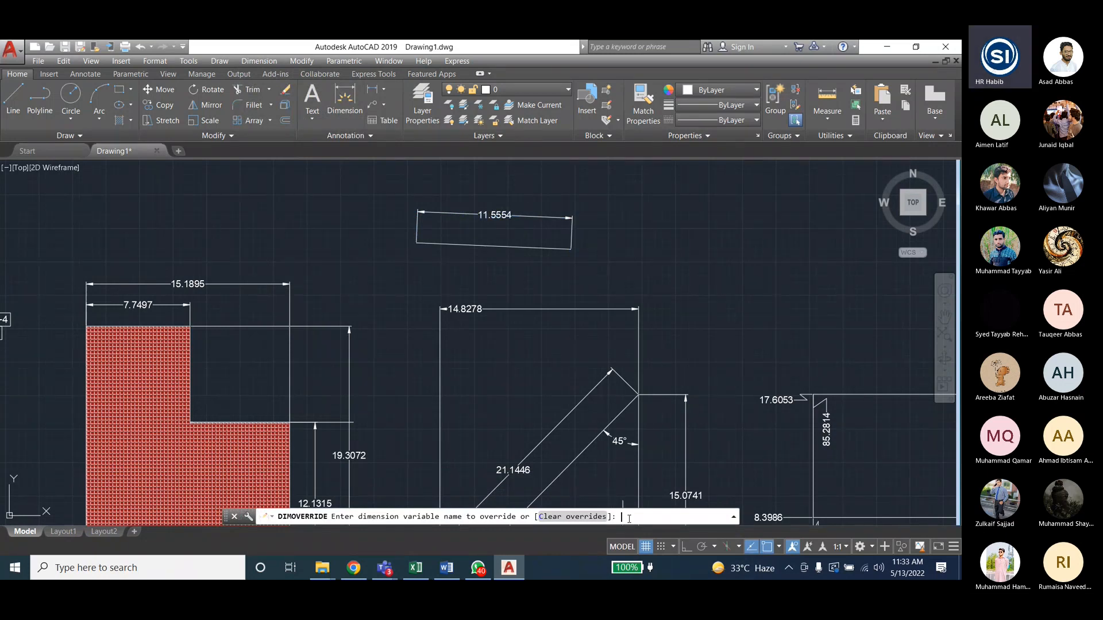
text(dimtxt)
key(Return)
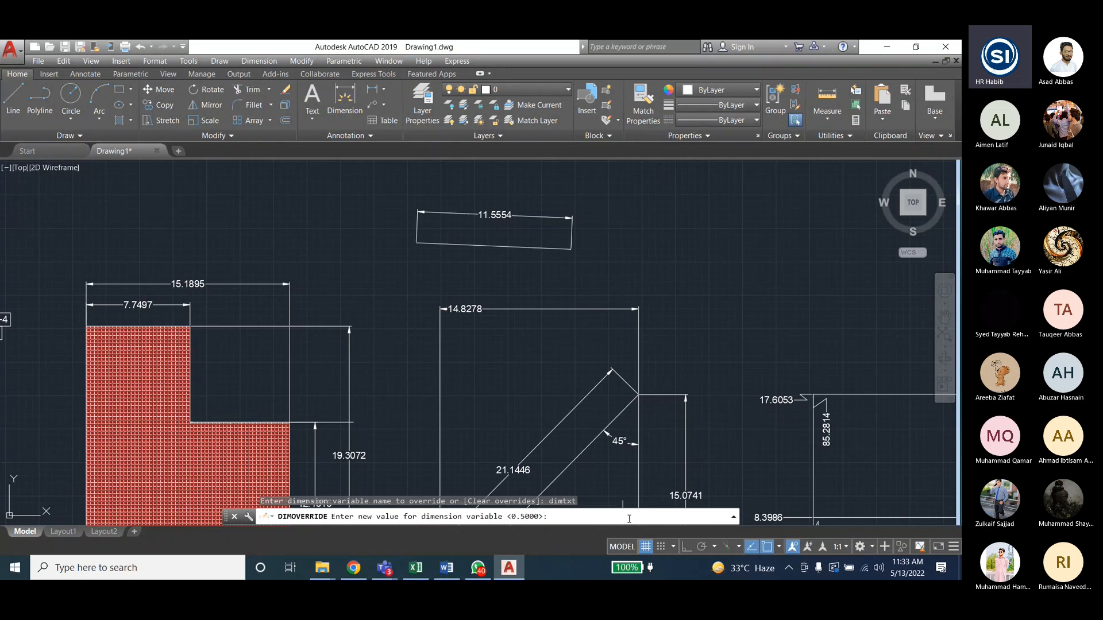
text(1)
key(Return)
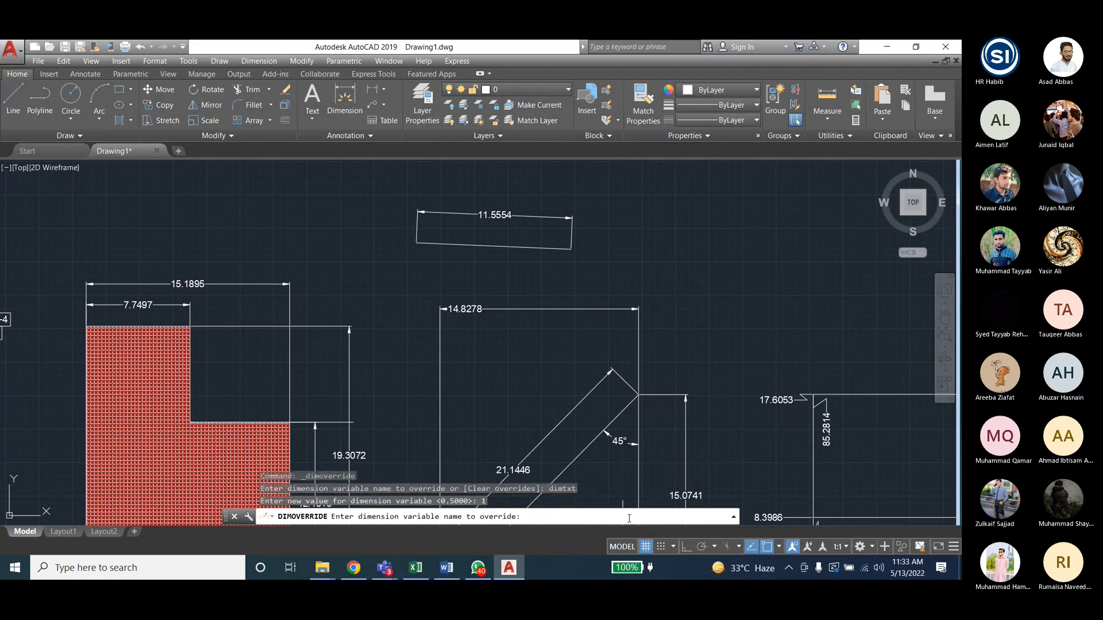
key(Escape)
key(Escape)
key(Escape)
- Retry and cancel the override, then open the Dimension Style Manager on mystyle1
click(259, 61)
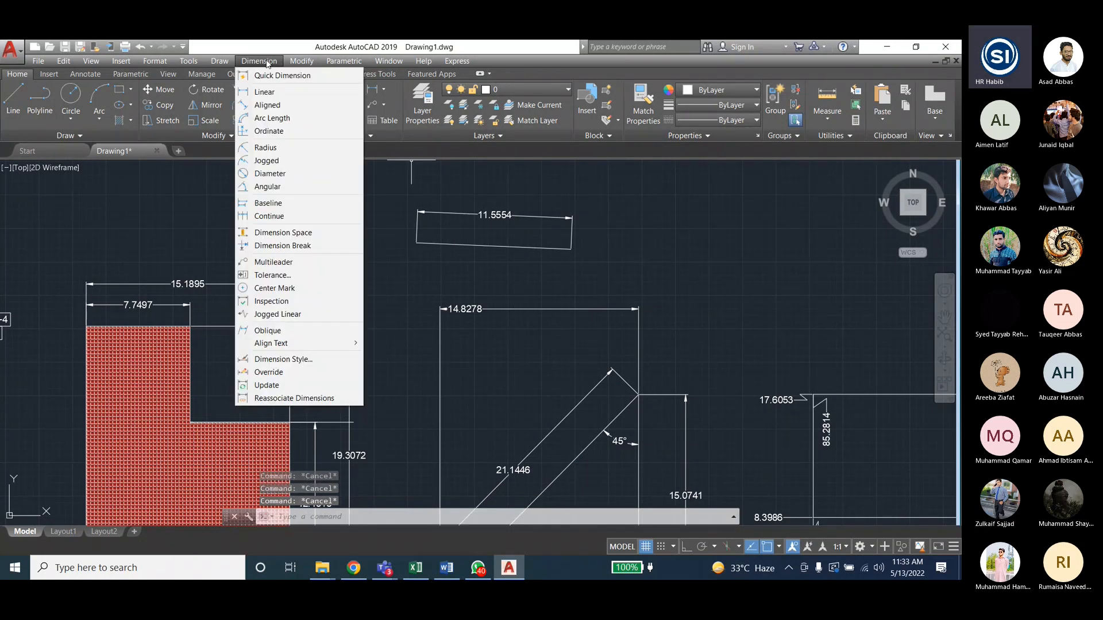
click(270, 373)
key(Escape)
key(Escape)
key(Escape)
key(Escape)
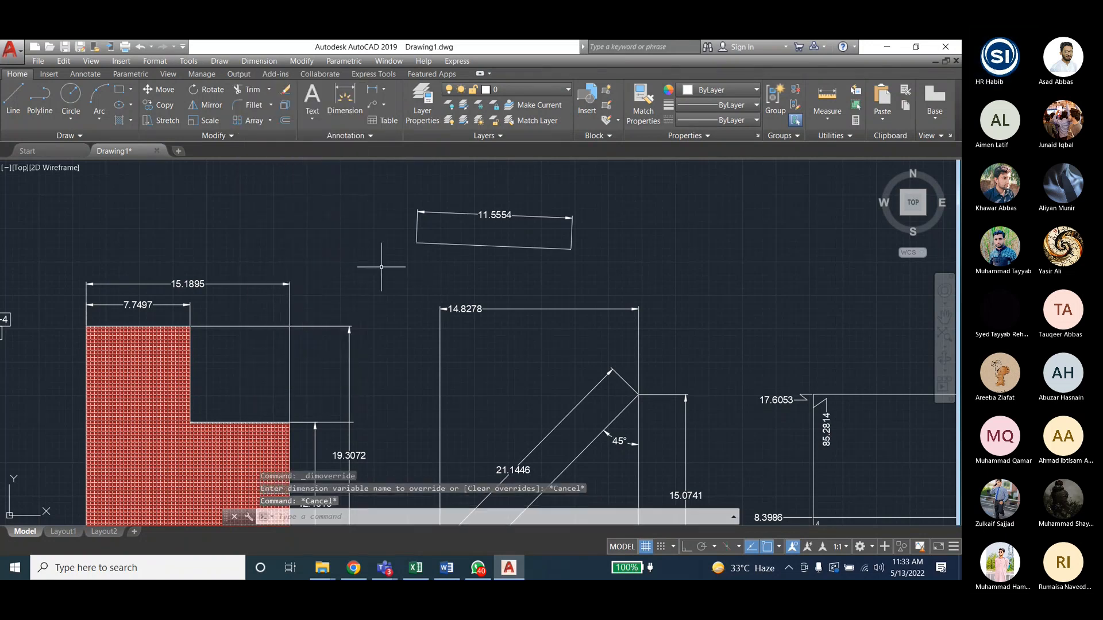
click(263, 61)
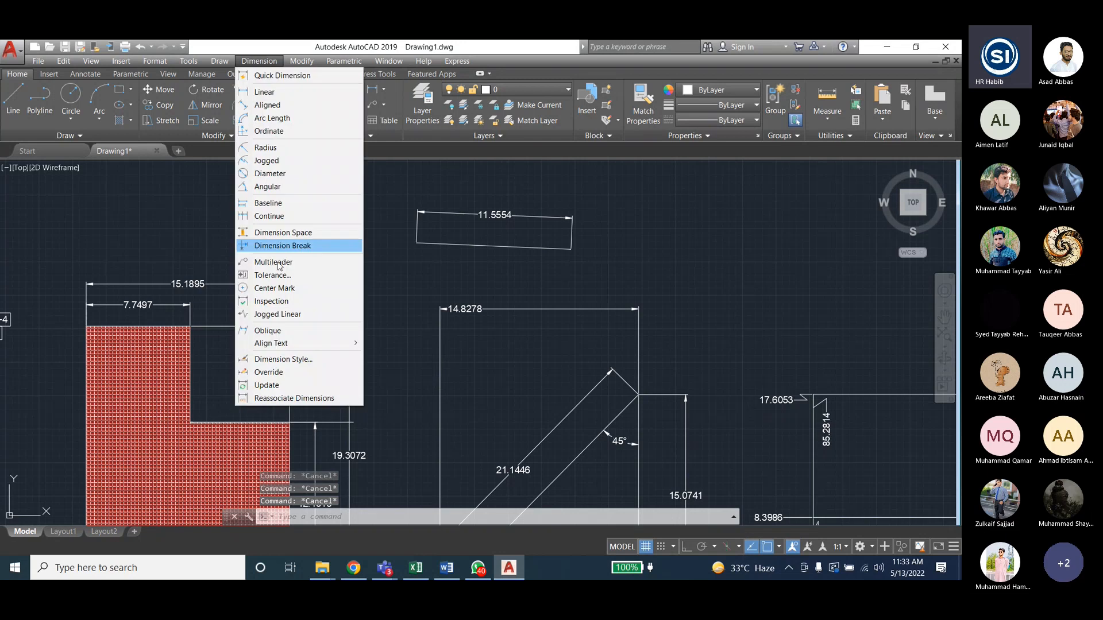
click(290, 362)
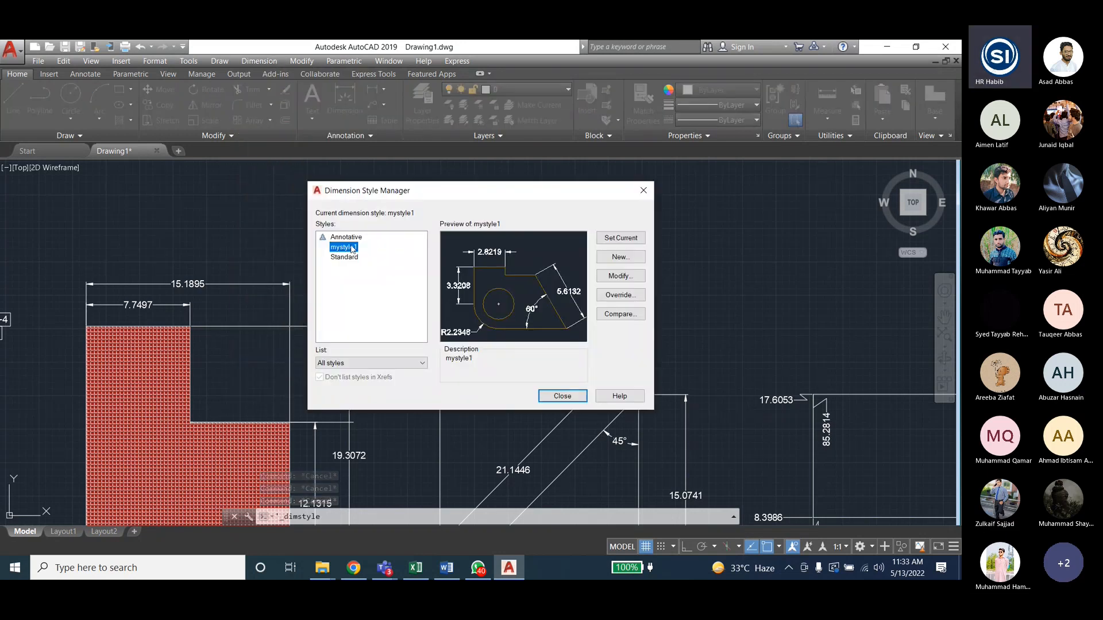
- Cancel mystyle1's override settings unchanged, close the Dimension Style Manager and zoom out
click(626, 302)
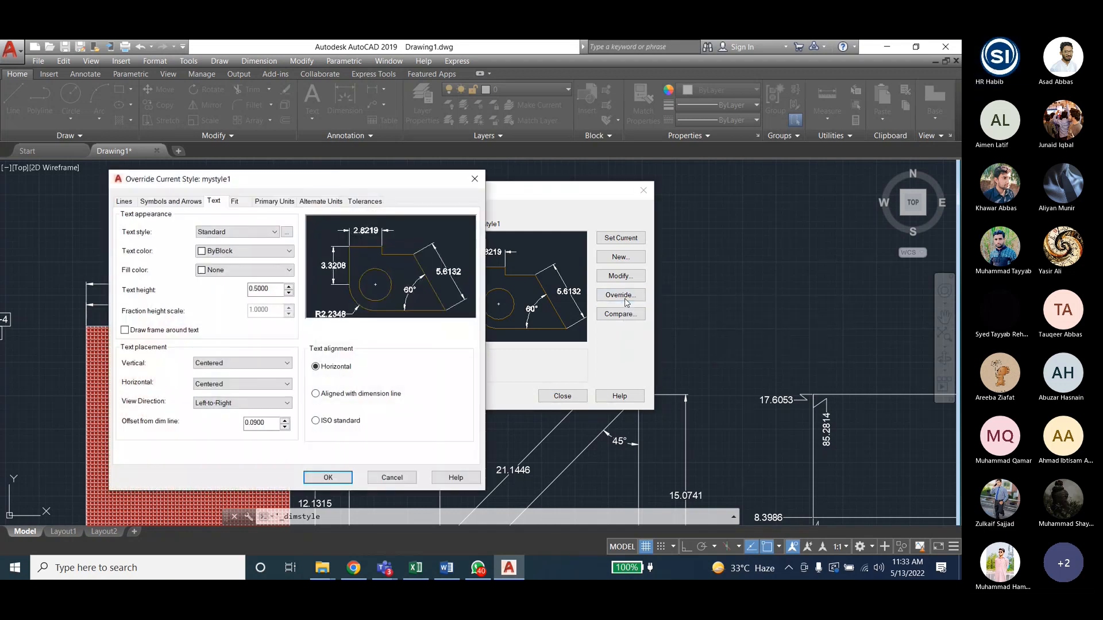
click(392, 477)
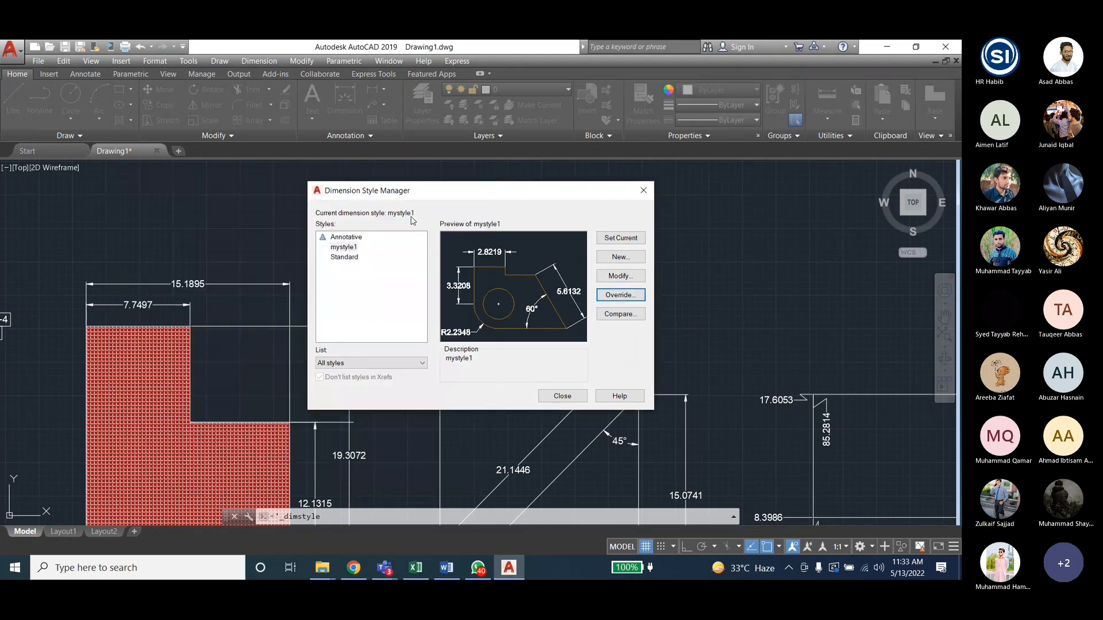
click(643, 191)
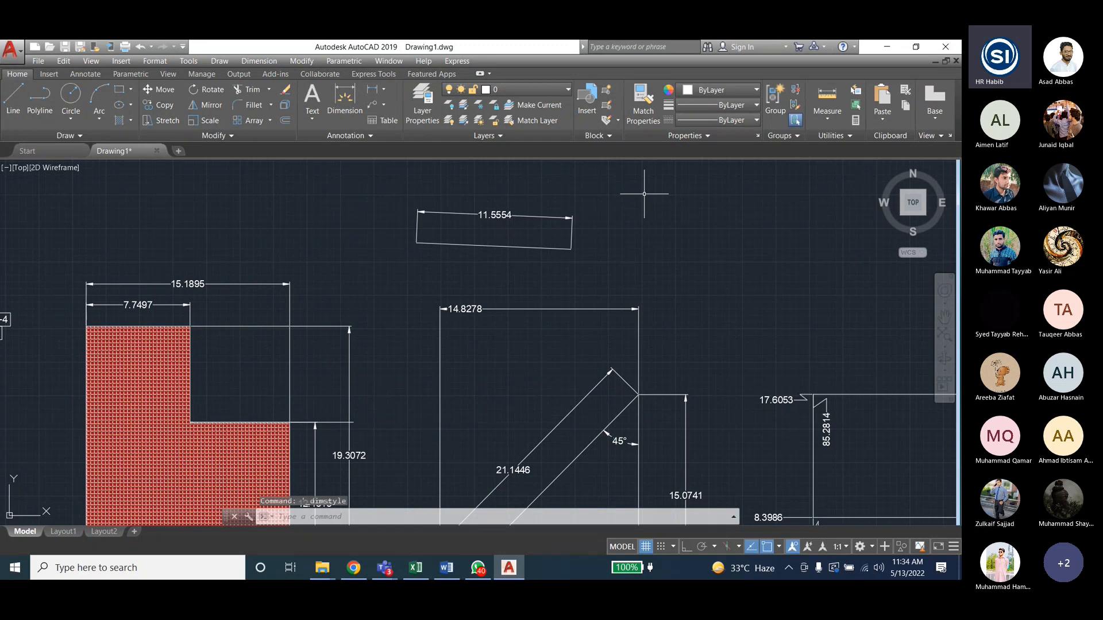
key(Escape)
scroll(187, 208, down, 3)
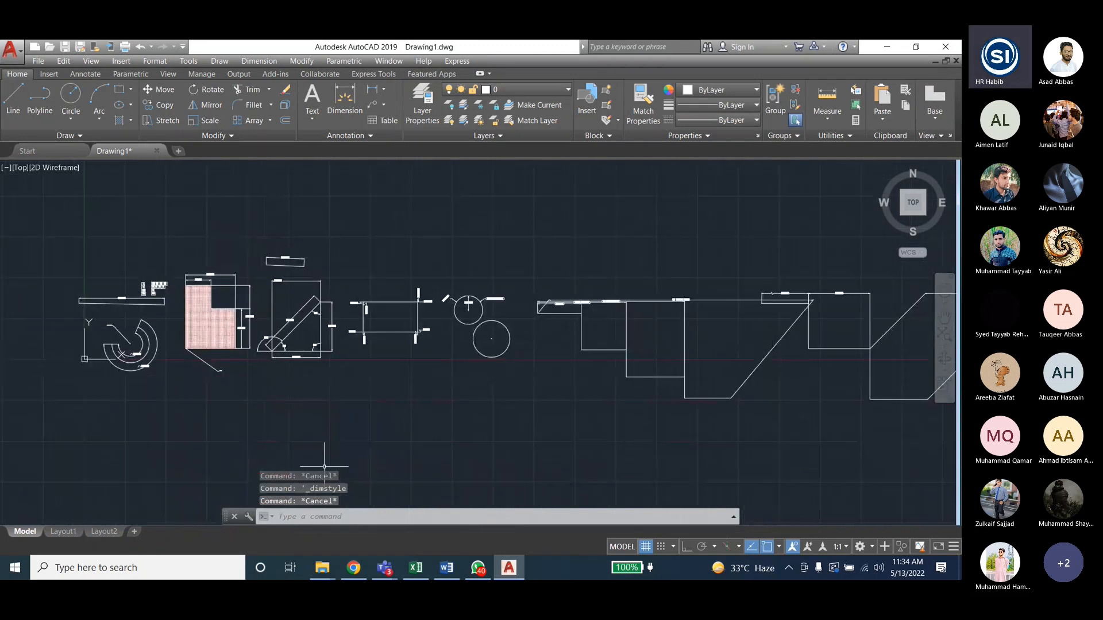
mouse_move(384, 568)
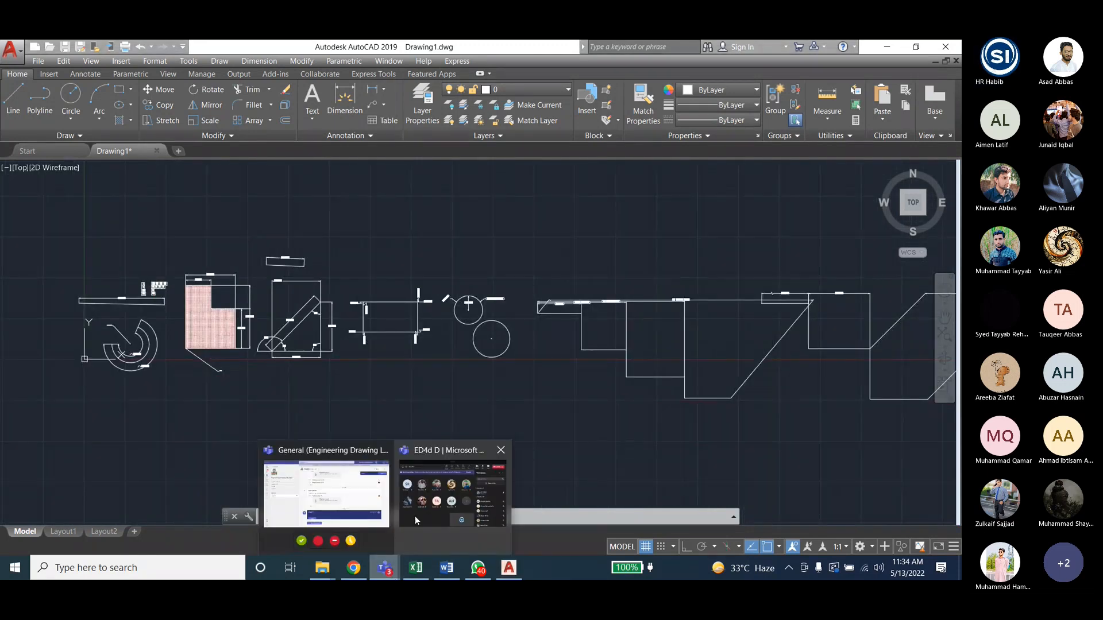